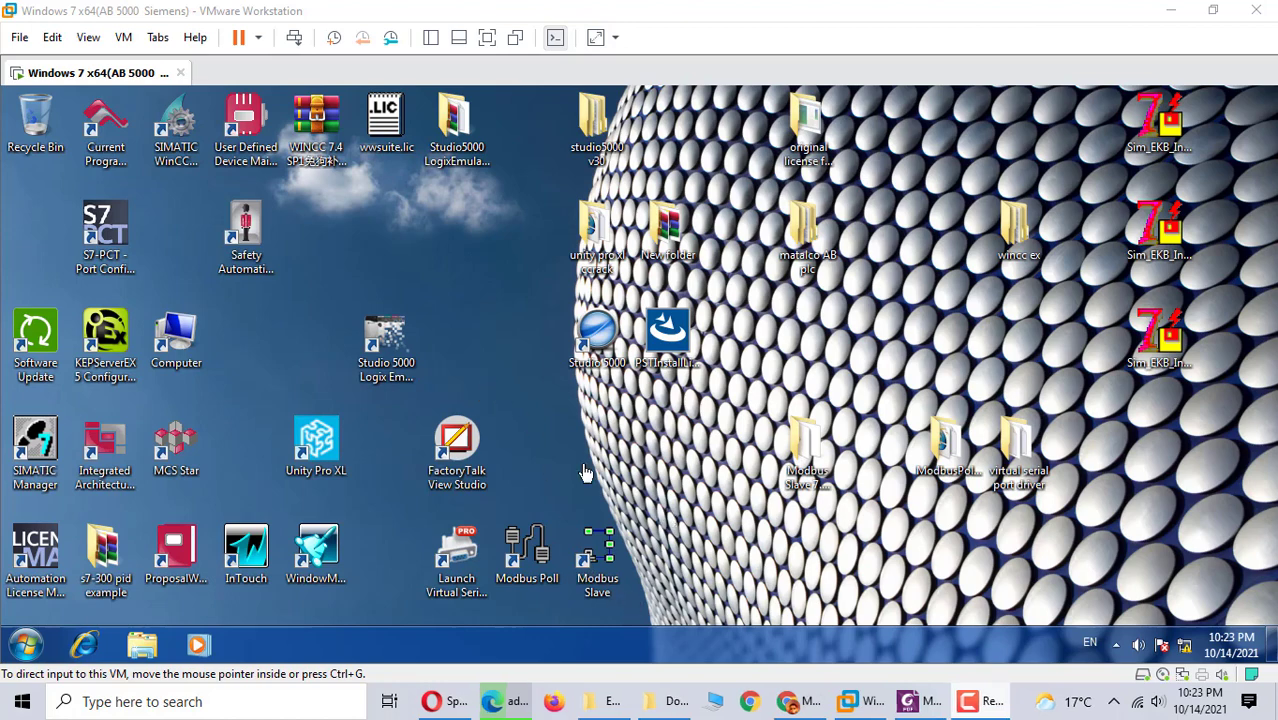
Step: Launch Virtual Serial Port Driver Pro and minimize it
left_click(450, 600)
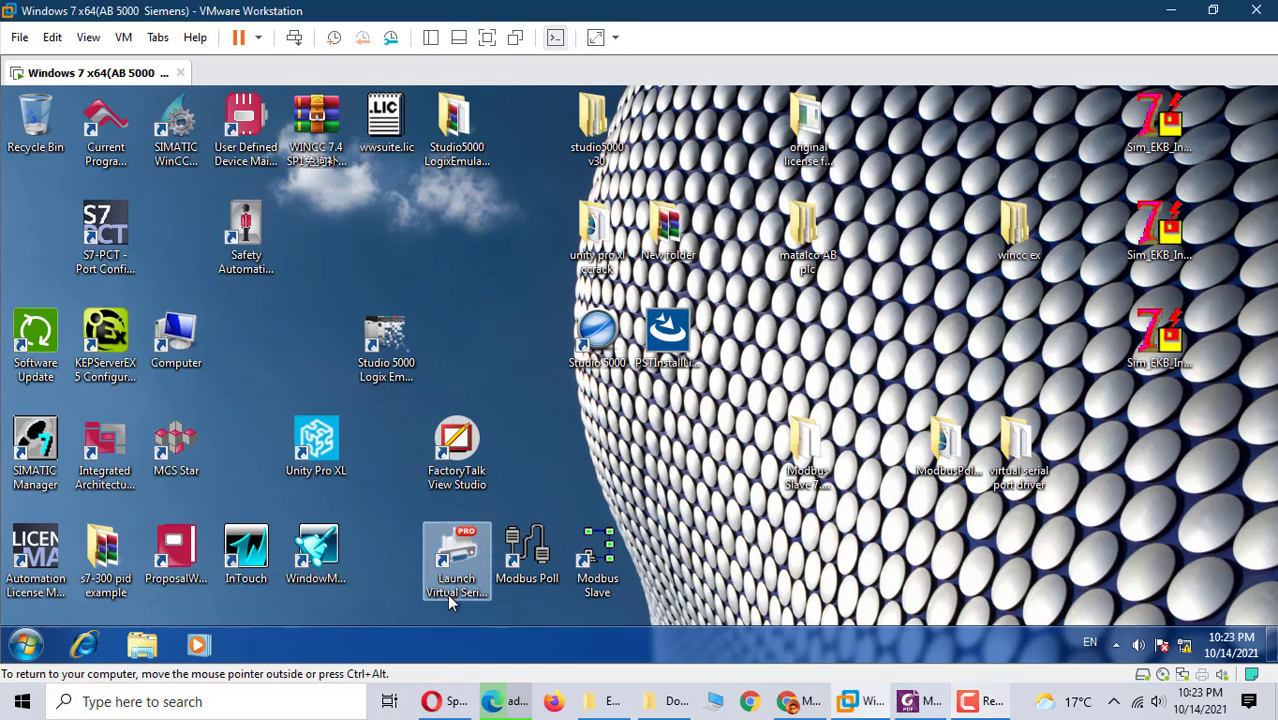
double_click(447, 593)
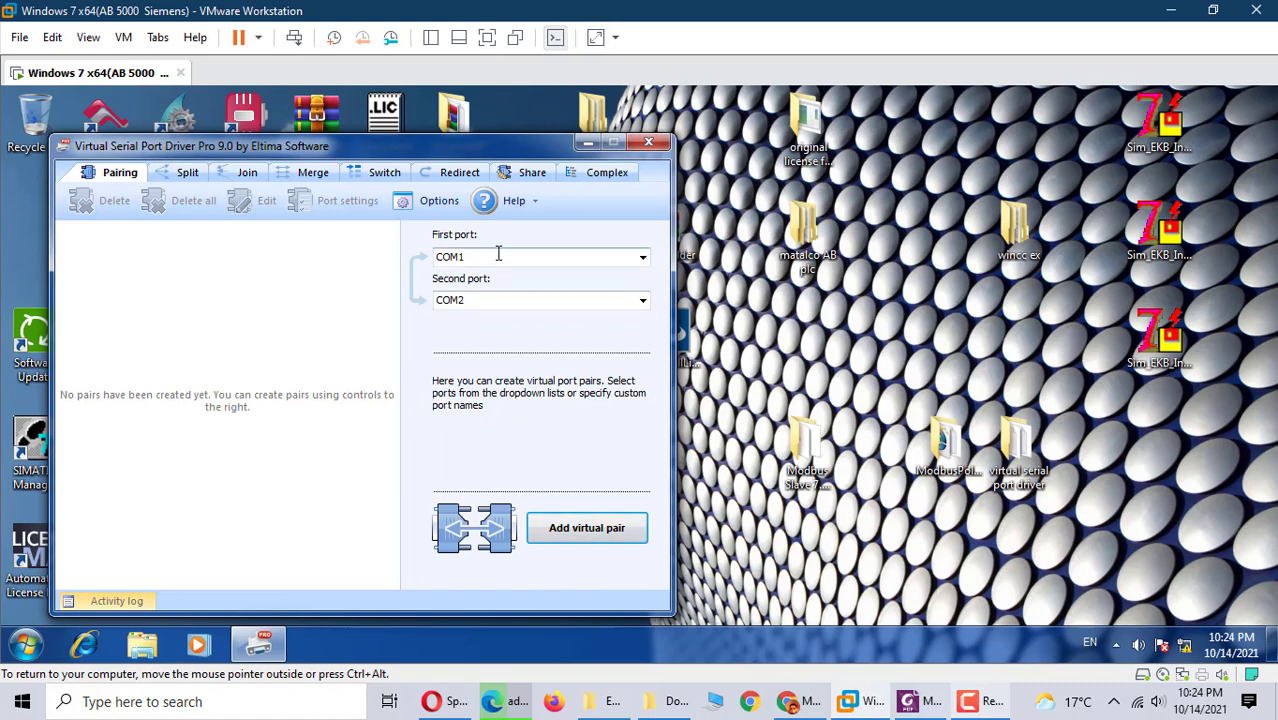
left_click(588, 143)
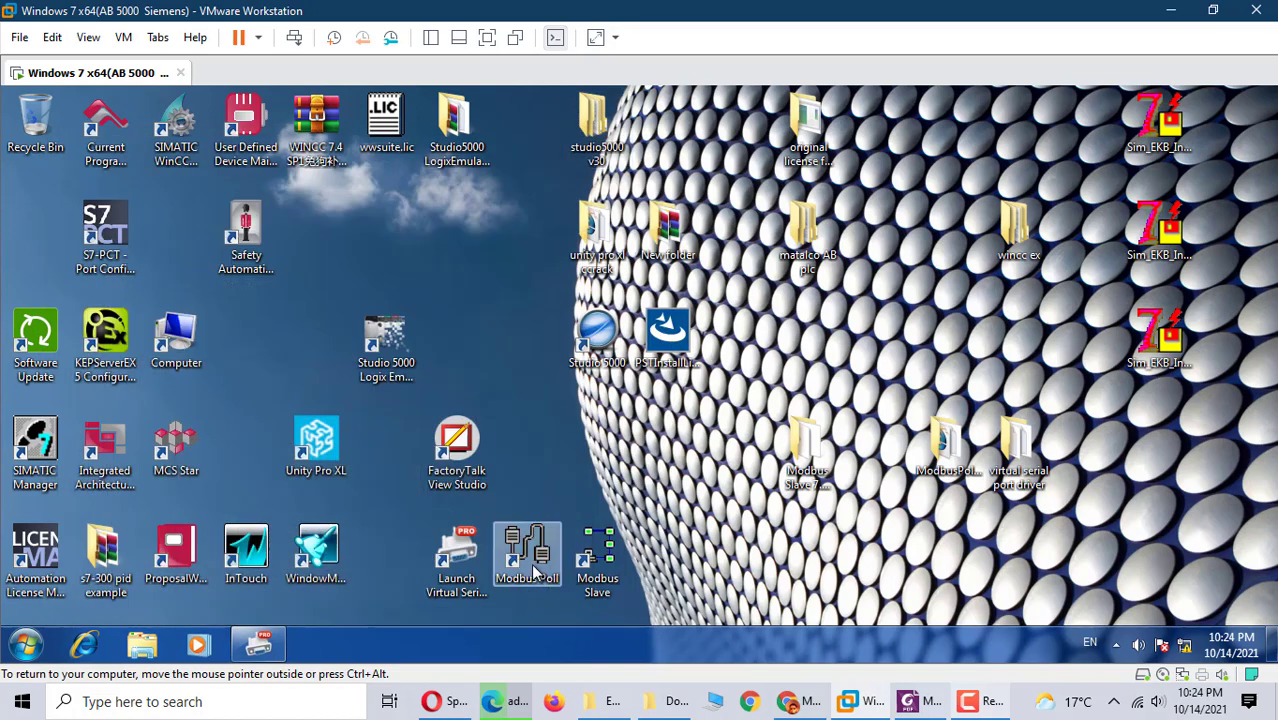
Step: Launch Modbus Poll, dismiss the Port 5 error, close Mbpoll1, and minimize it
double_click(535, 570)
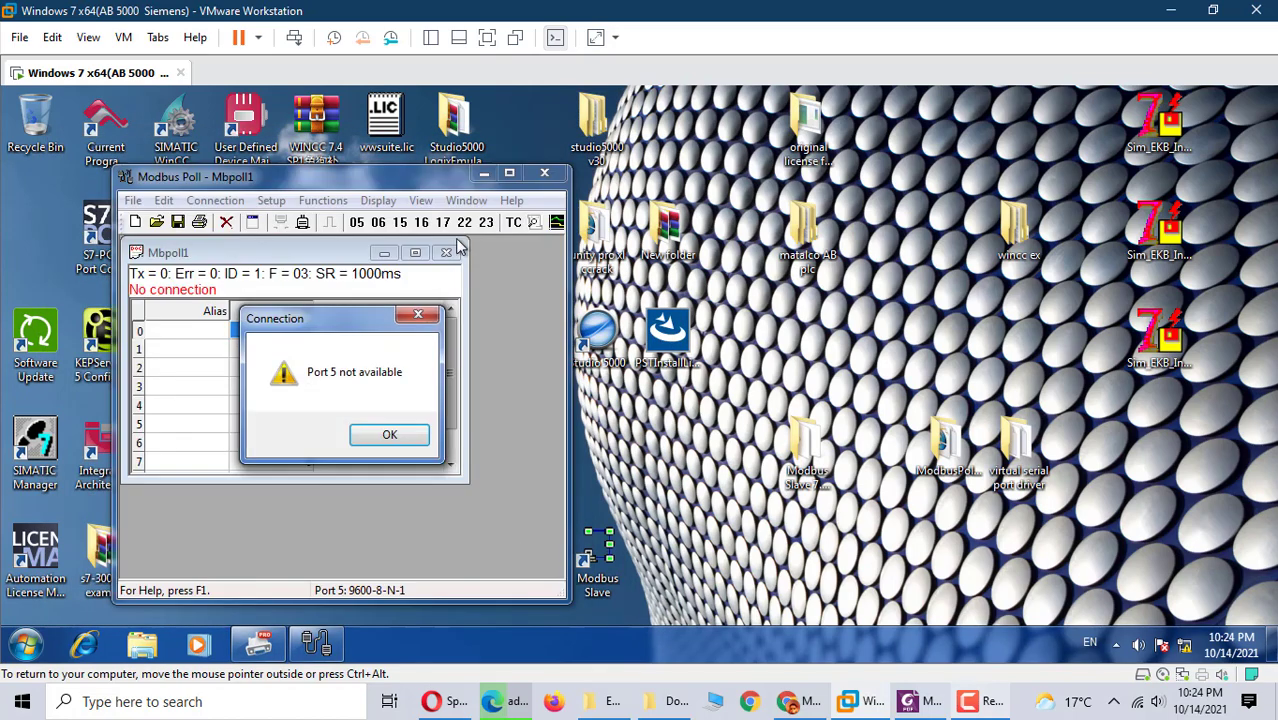
left_click(389, 434)
left_click(446, 252)
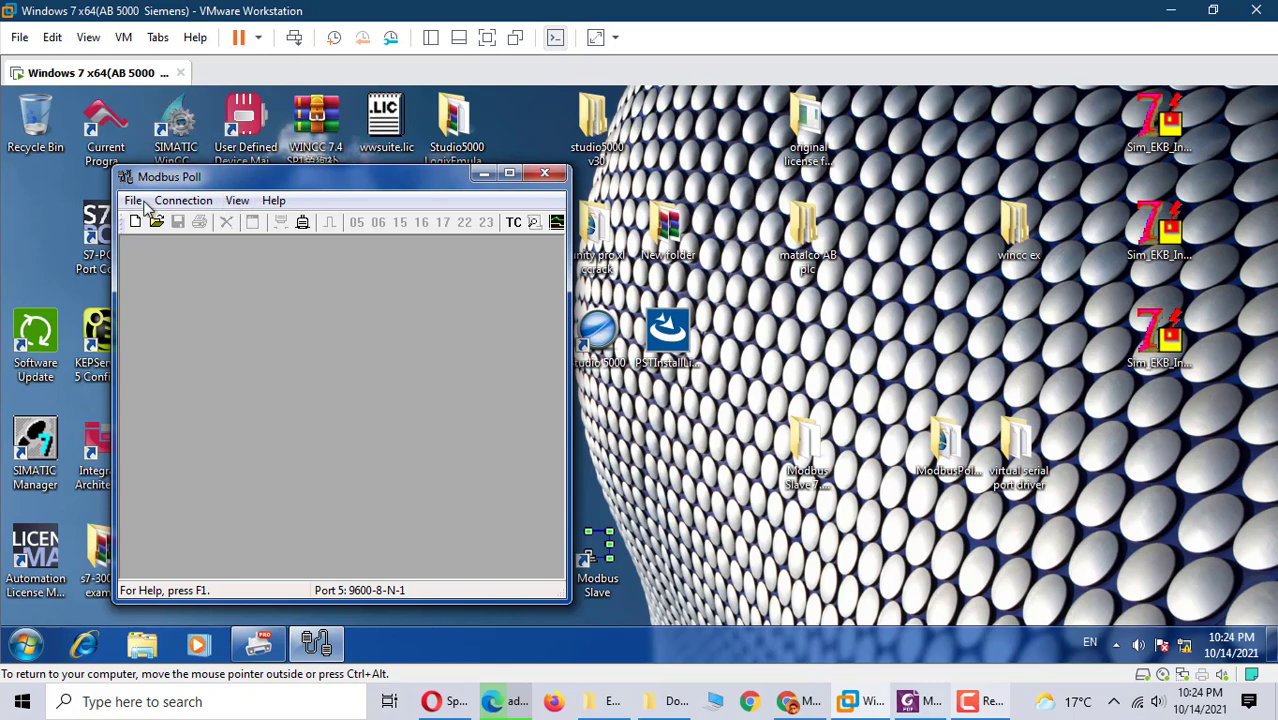
left_click(484, 175)
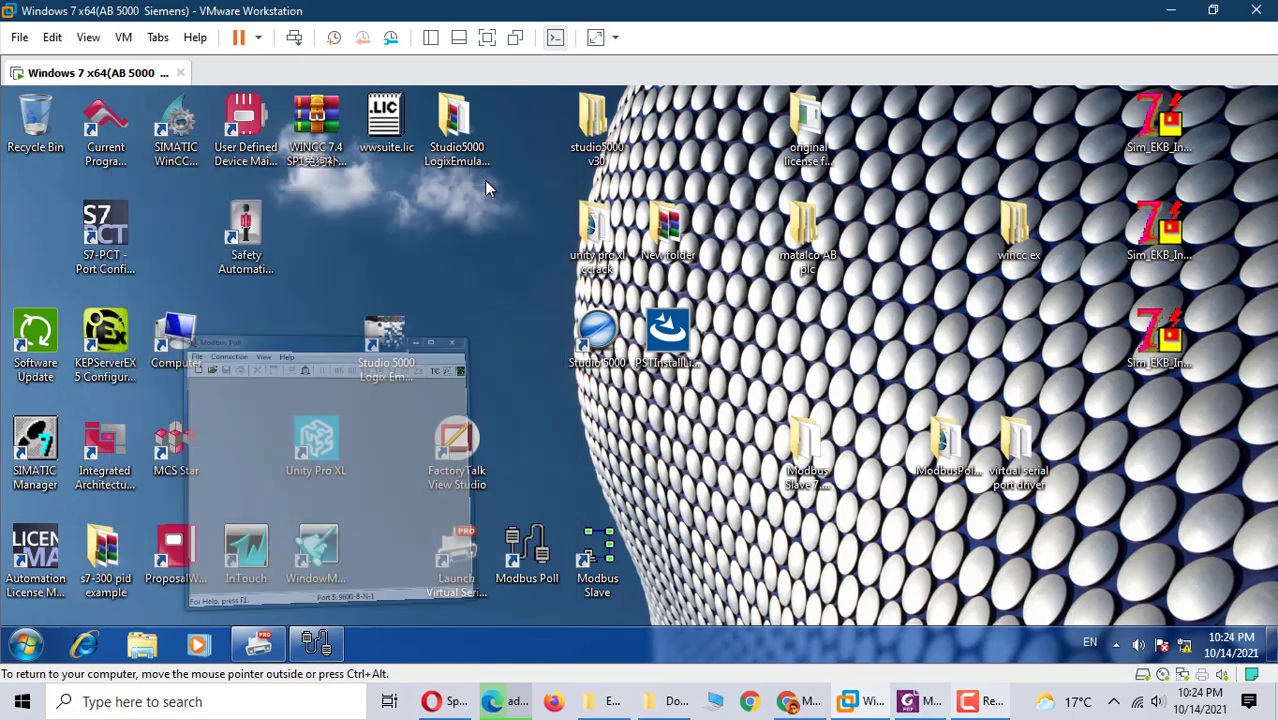
Step: Launch Modbus Slave, dismiss the Port 6 unavailable error, and minimize it
double_click(608, 580)
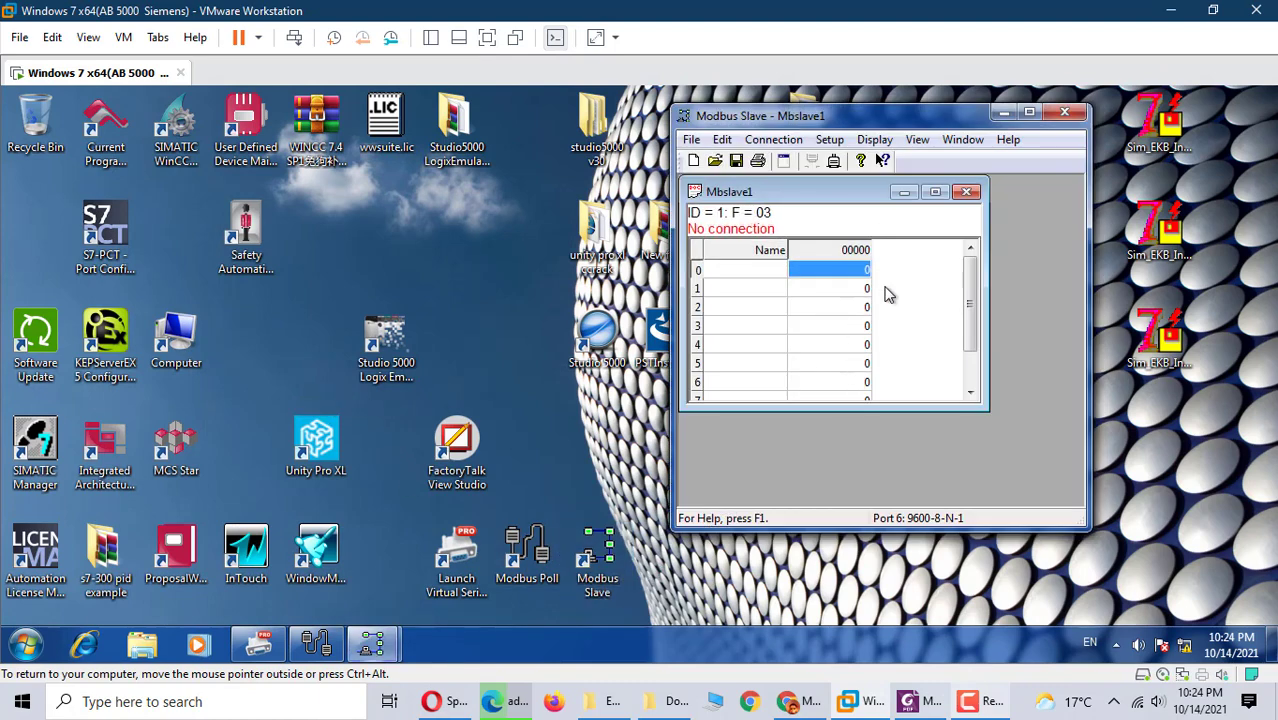
left_click(936, 369)
left_click(975, 194)
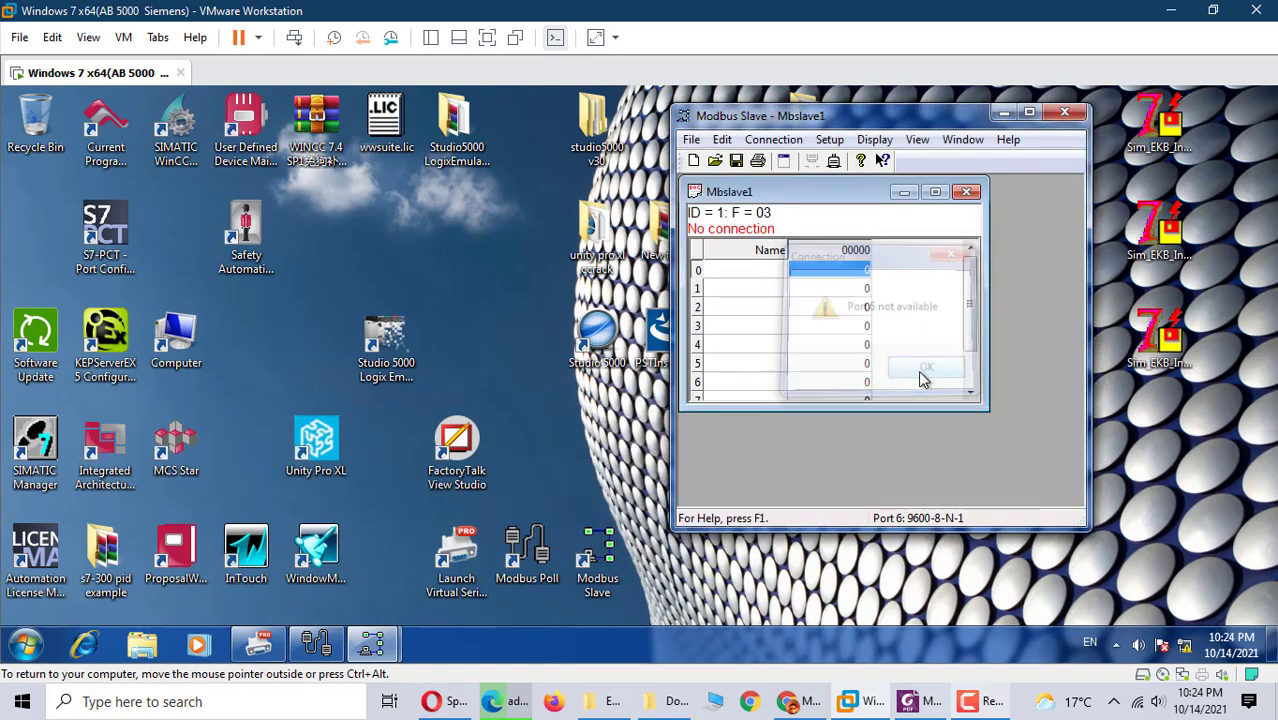
left_click(918, 370)
left_click(1062, 114)
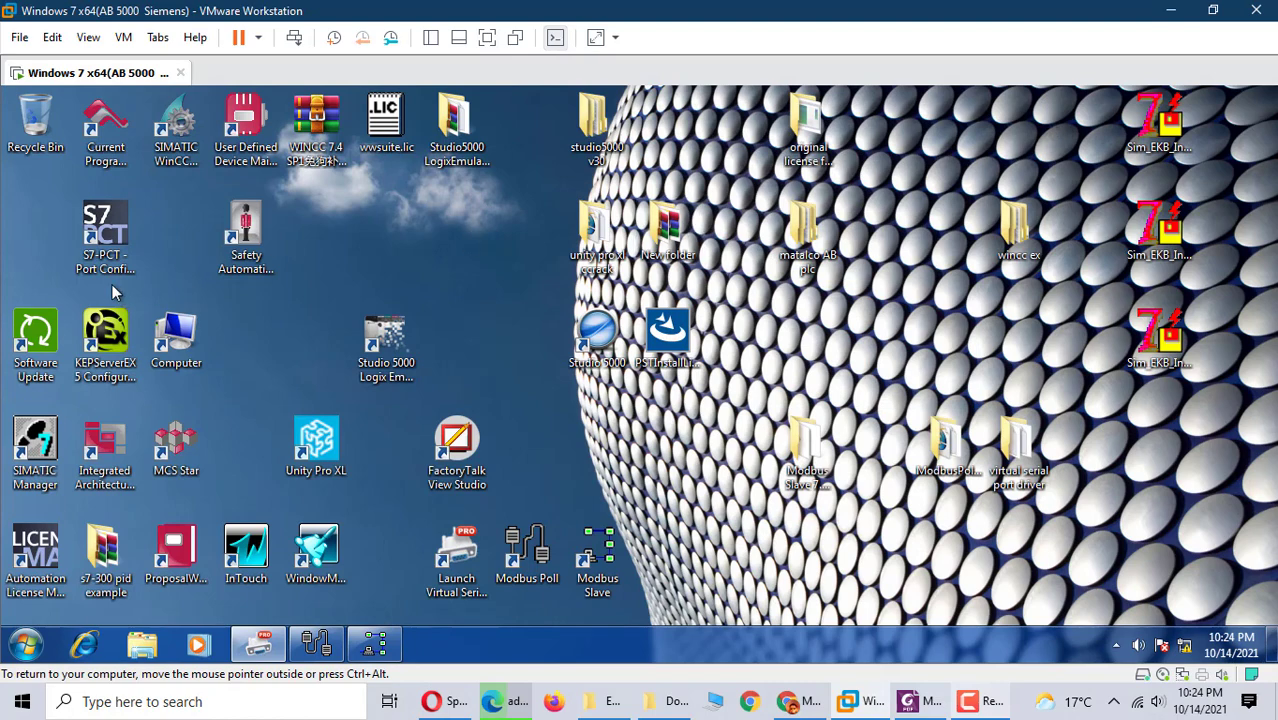
Step: Check Ports (COM & LPT) in Computer Management's Device Manager, listing only COM1, then minimize it
right_click(162, 342)
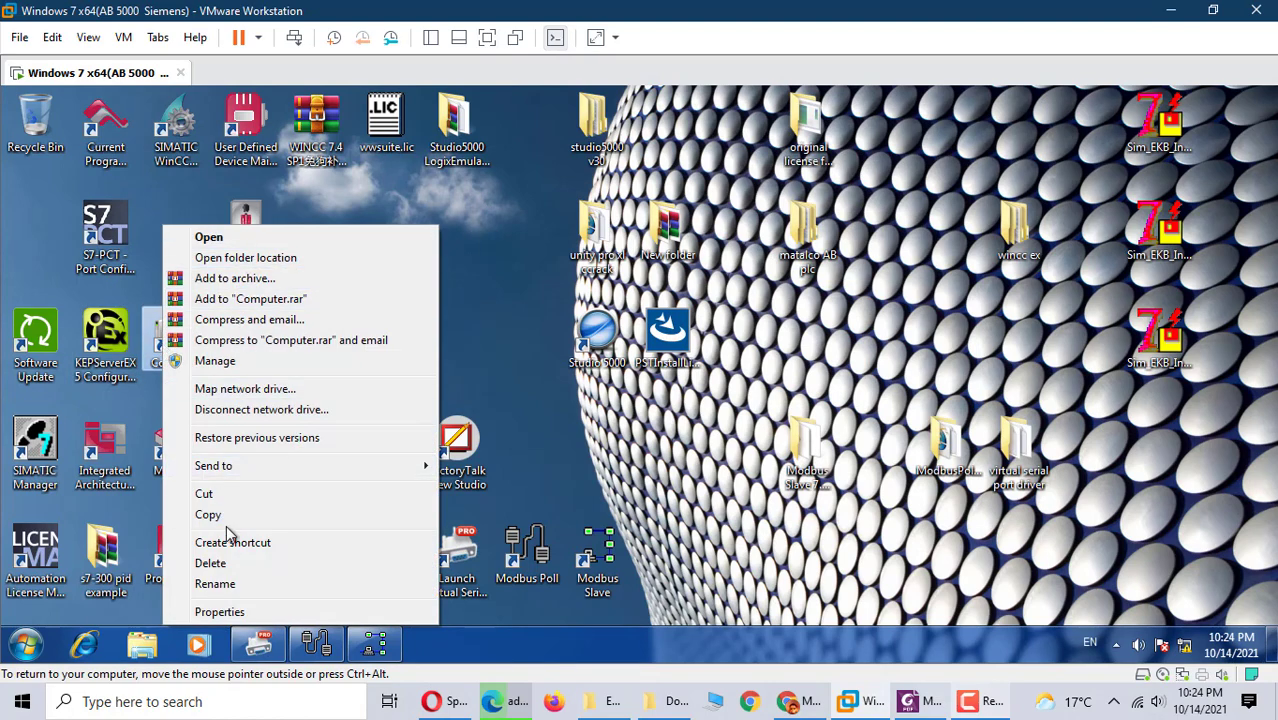
left_click(226, 364)
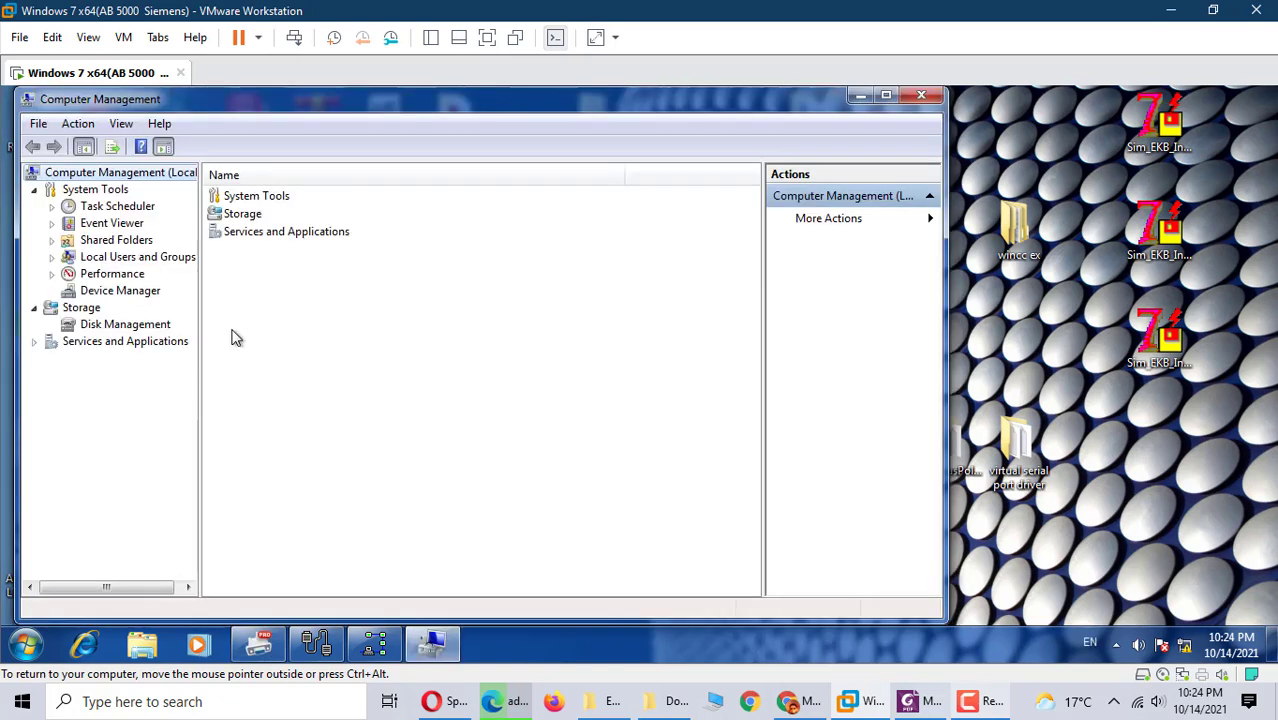
left_click(92, 292)
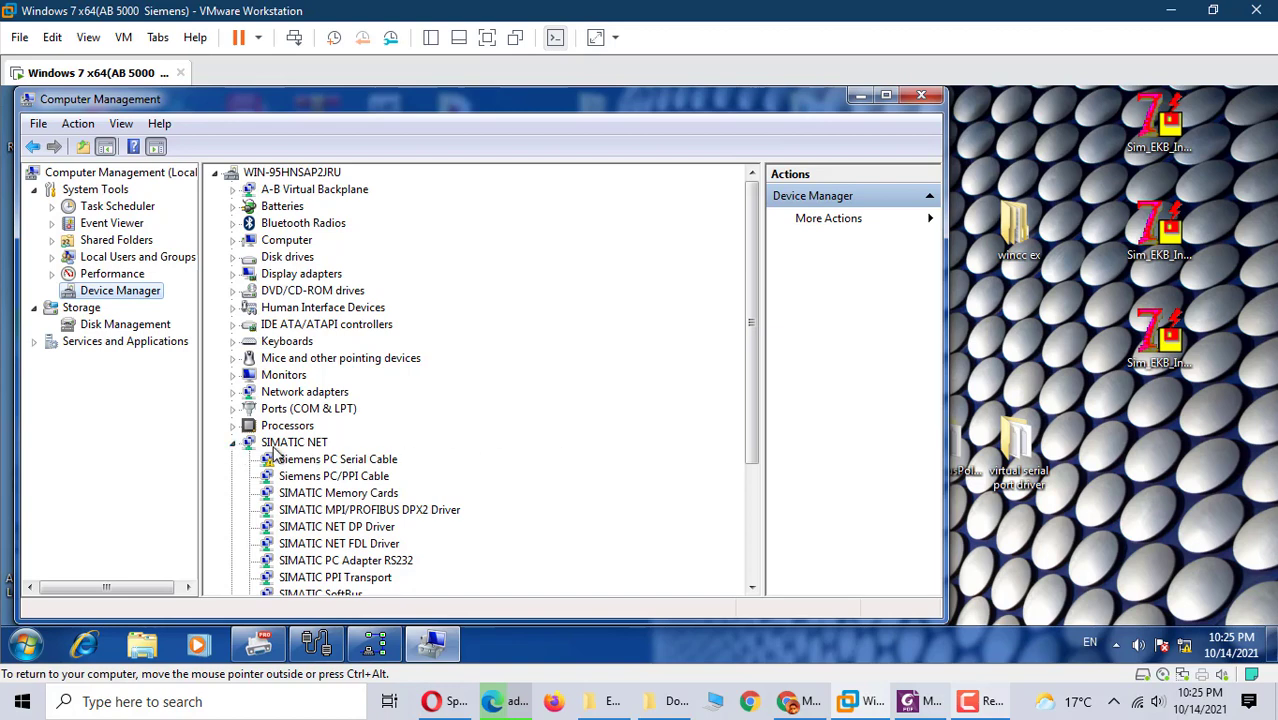
left_click(233, 444)
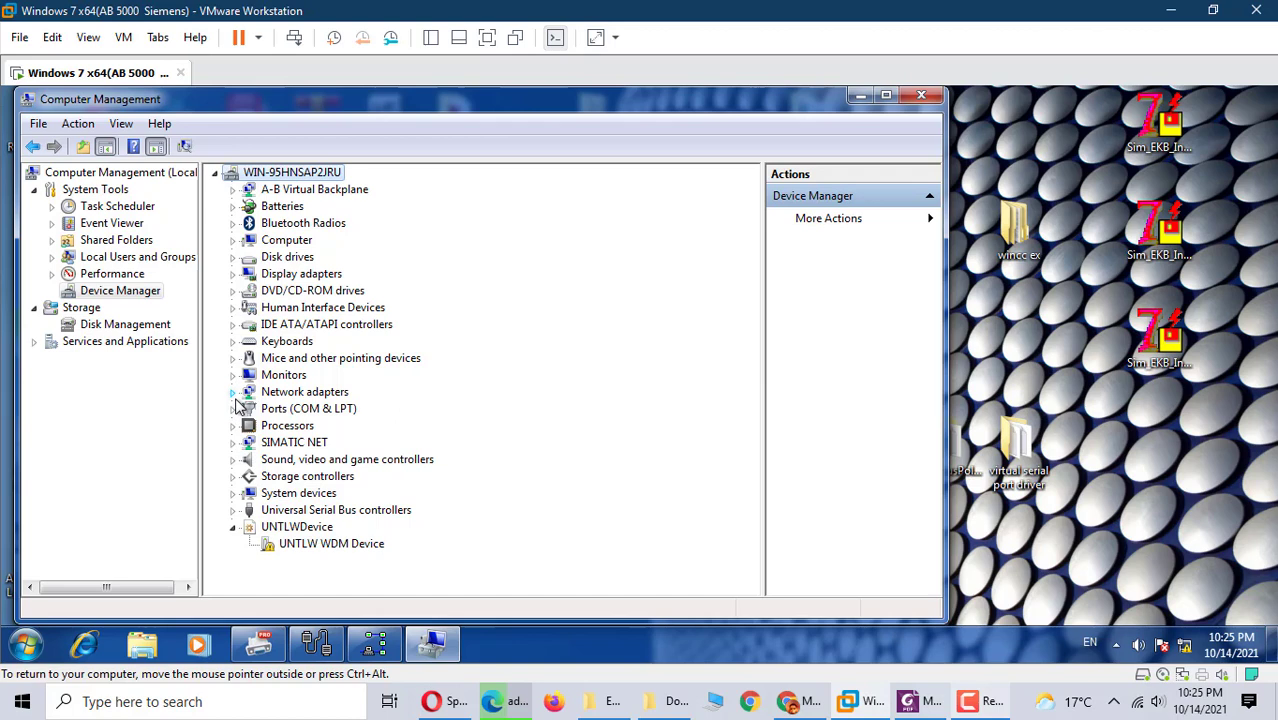
left_click(234, 410)
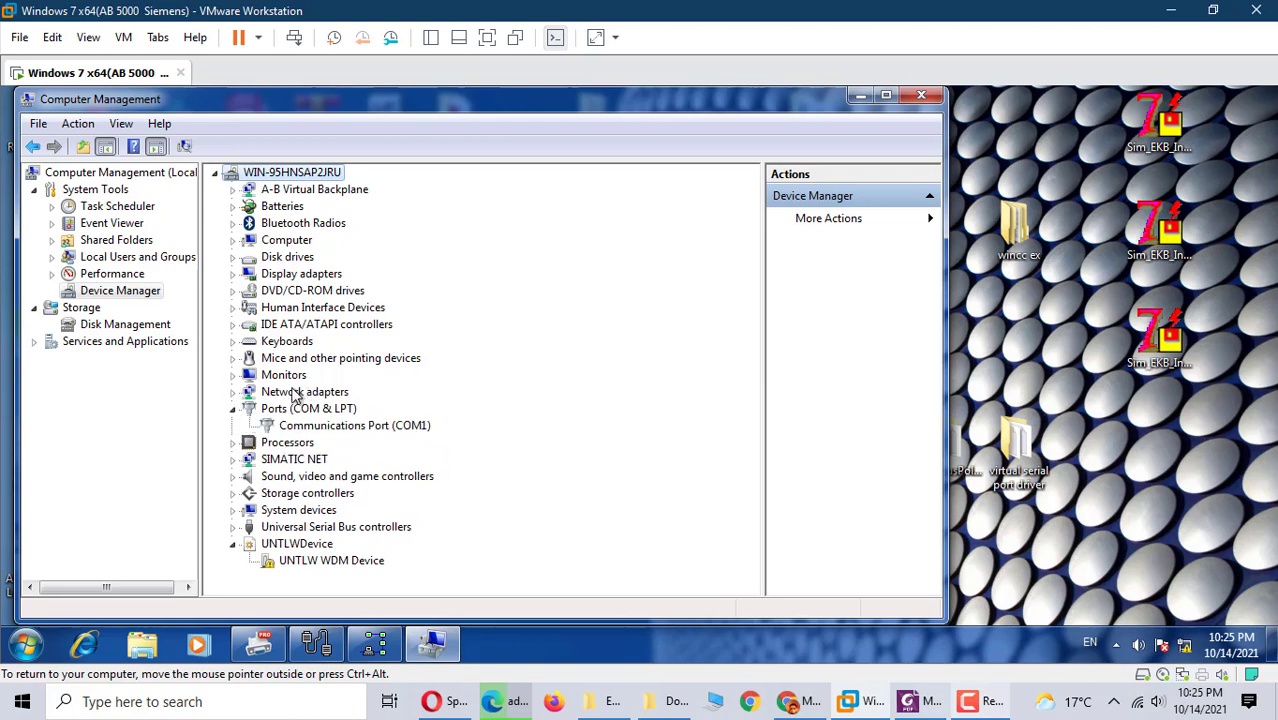
left_click(860, 96)
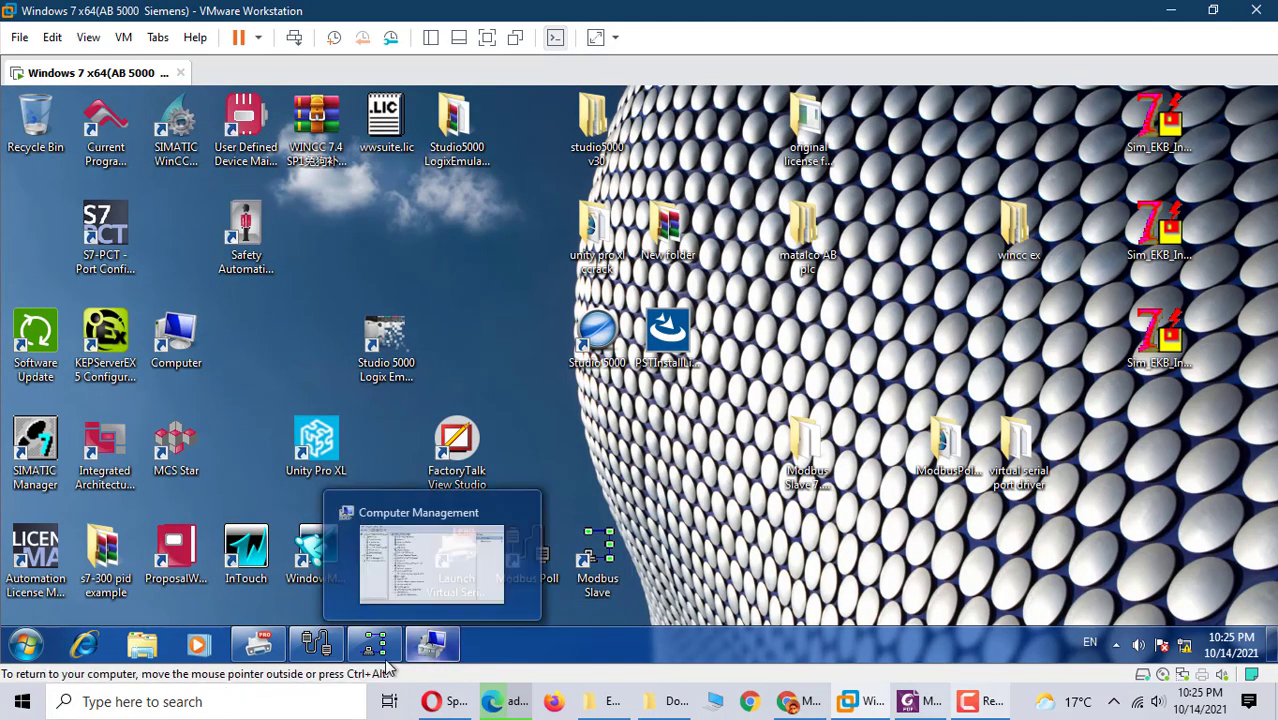
mouse_move(258, 644)
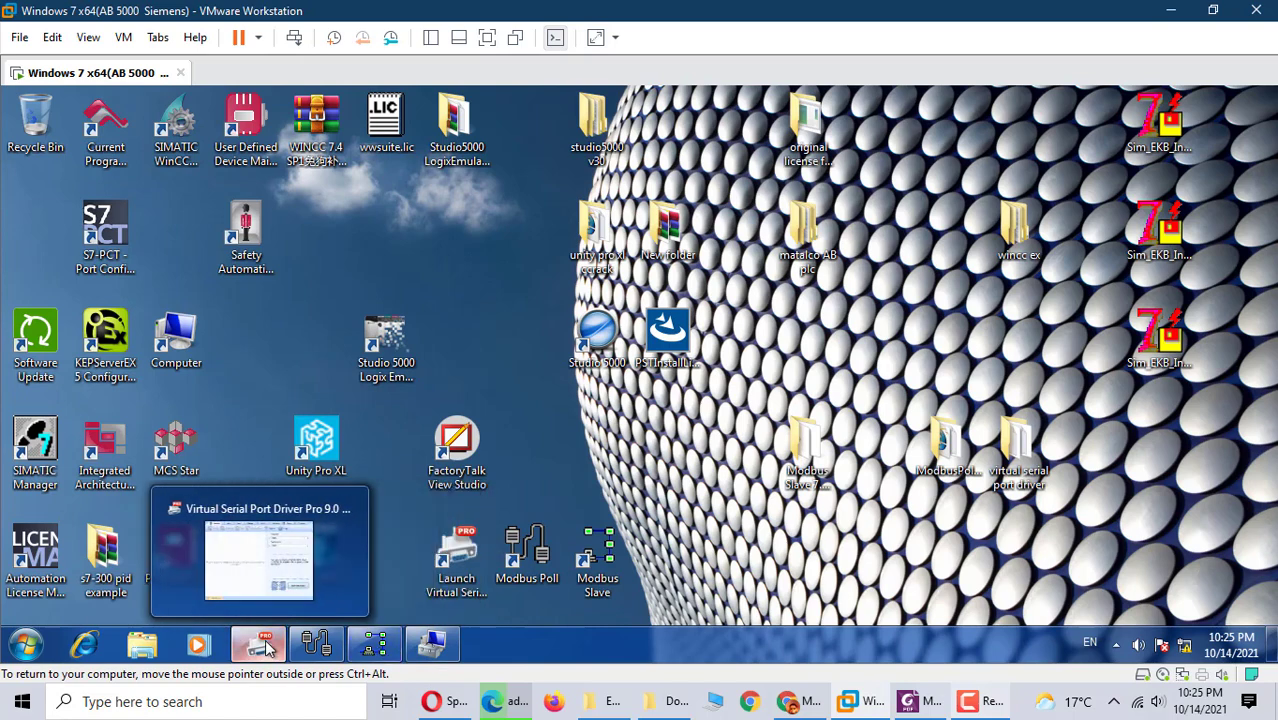
Step: In Virtual Serial Port Driver, choose COM5 as first port and COM6 as second port
left_click(268, 648)
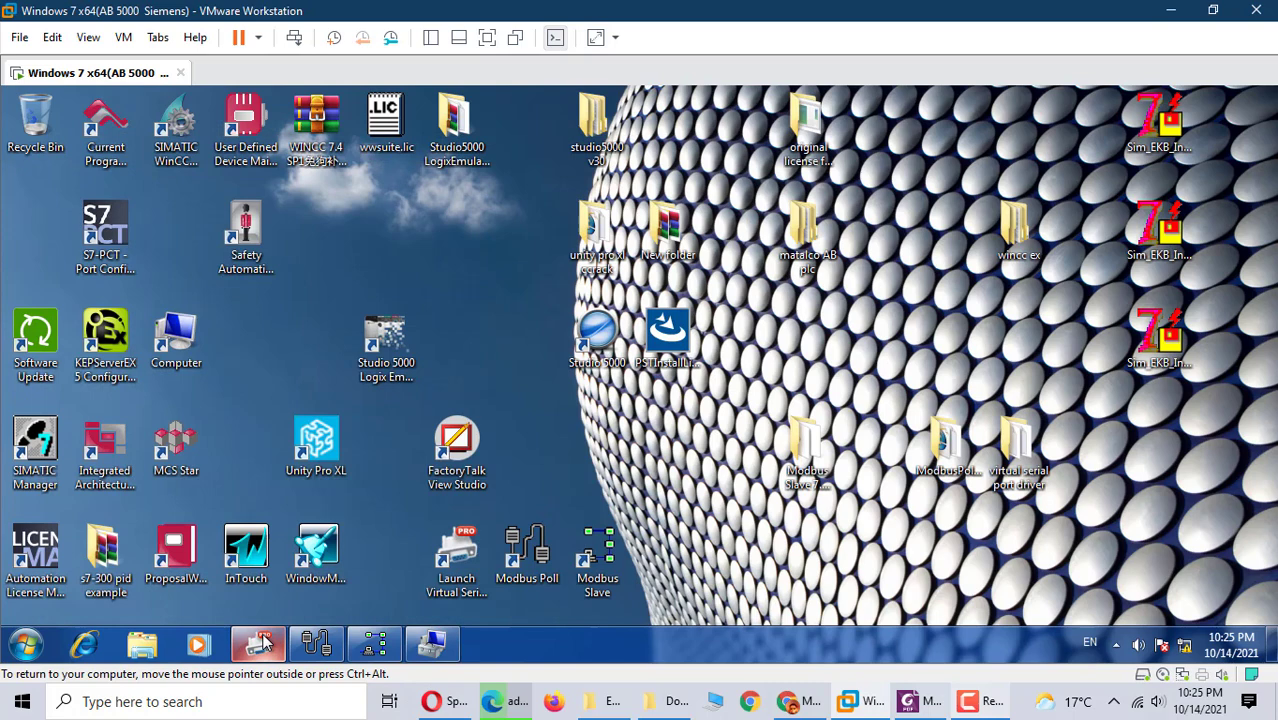
left_click(262, 645)
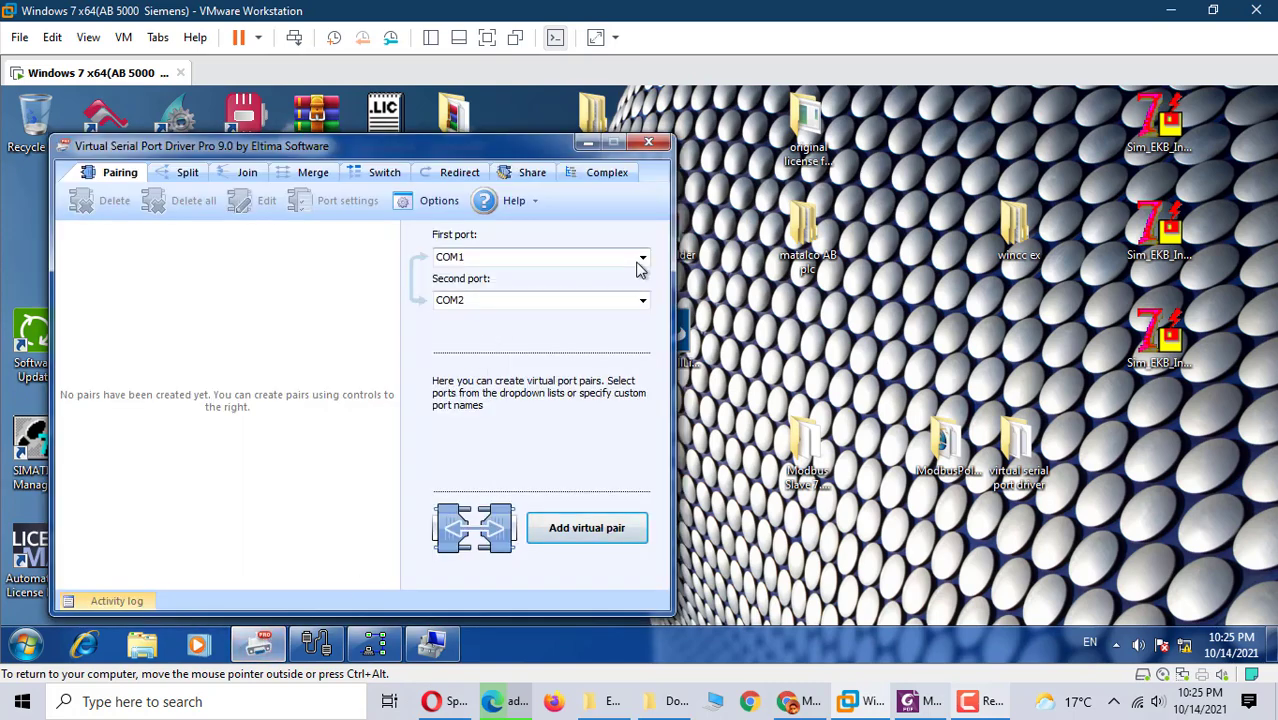
left_click(642, 261)
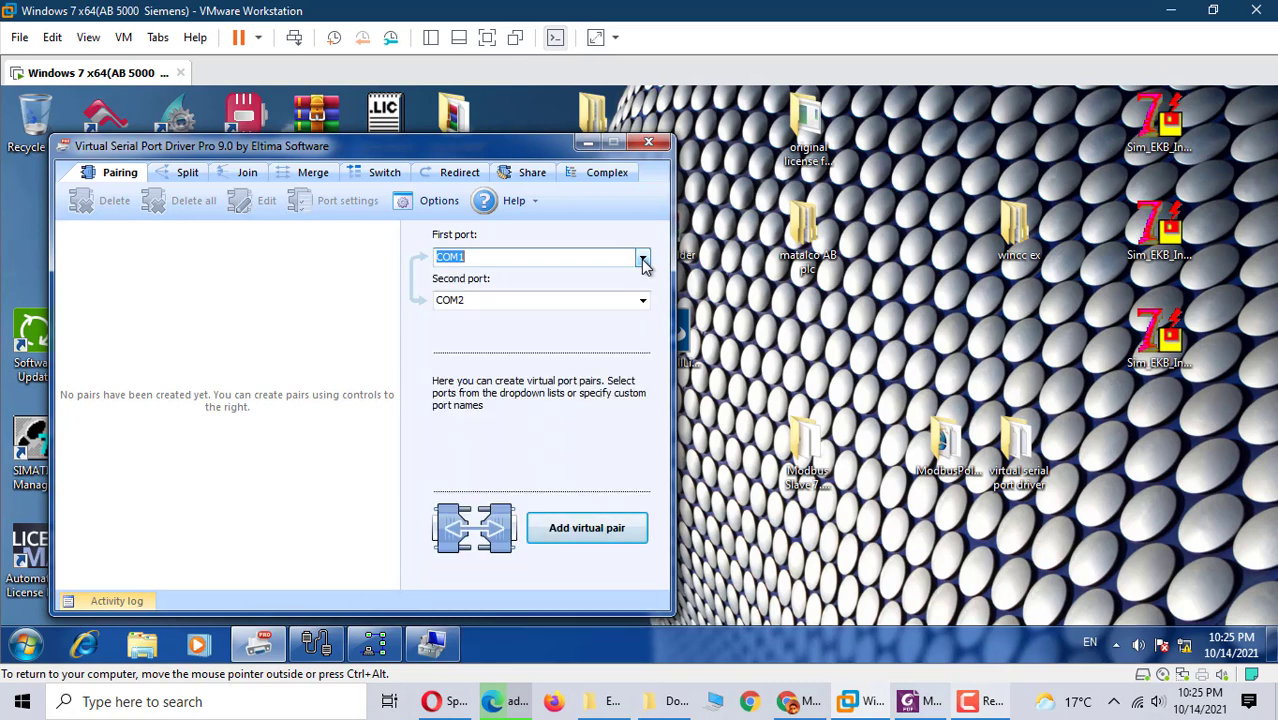
left_click(642, 261)
left_click(642, 261)
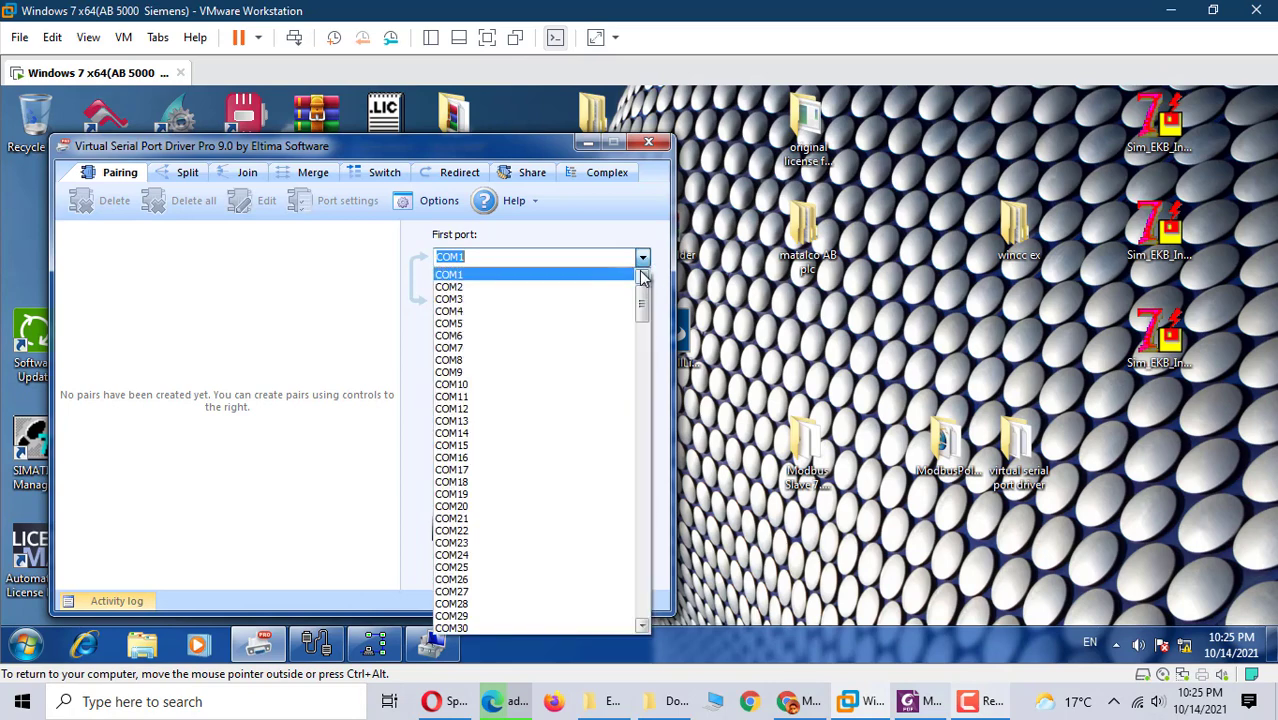
left_click(462, 323)
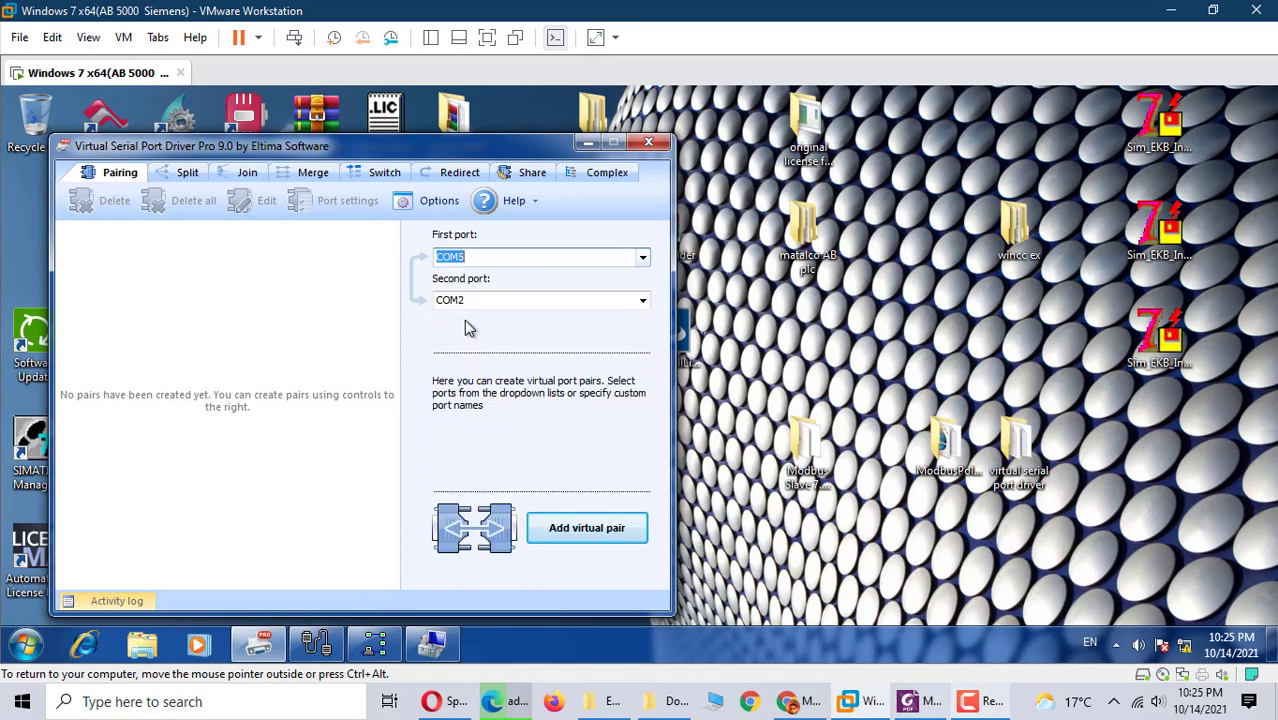
key("Tab")
left_click(642, 301)
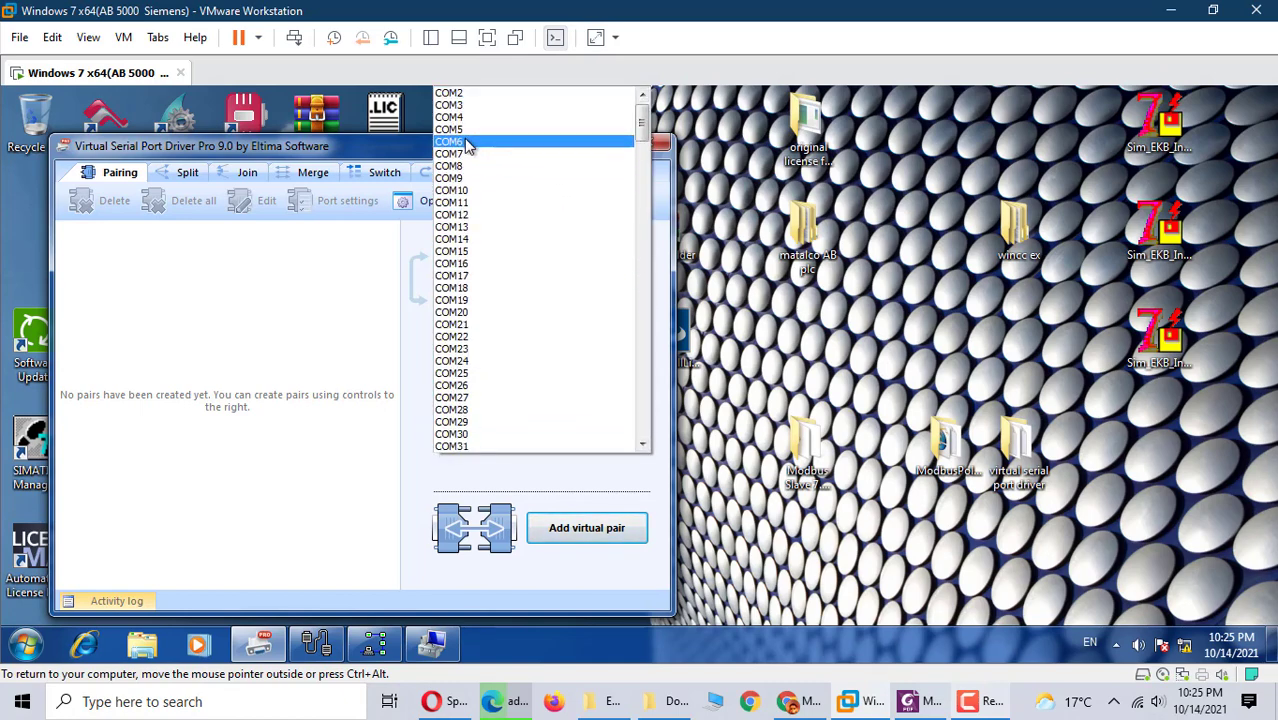
left_click(467, 143)
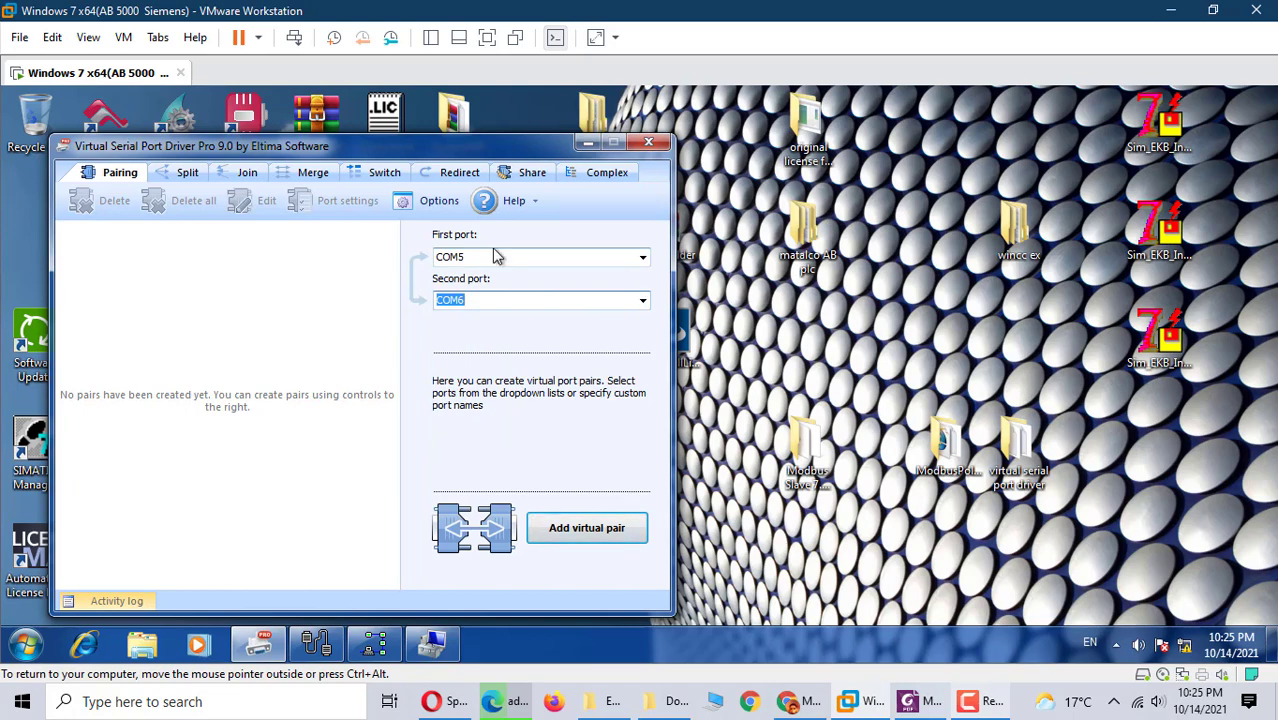
Step: Add the COM5–COM6 virtual pair and minimize the driver window
left_click_drag(517, 155, 1025, 148)
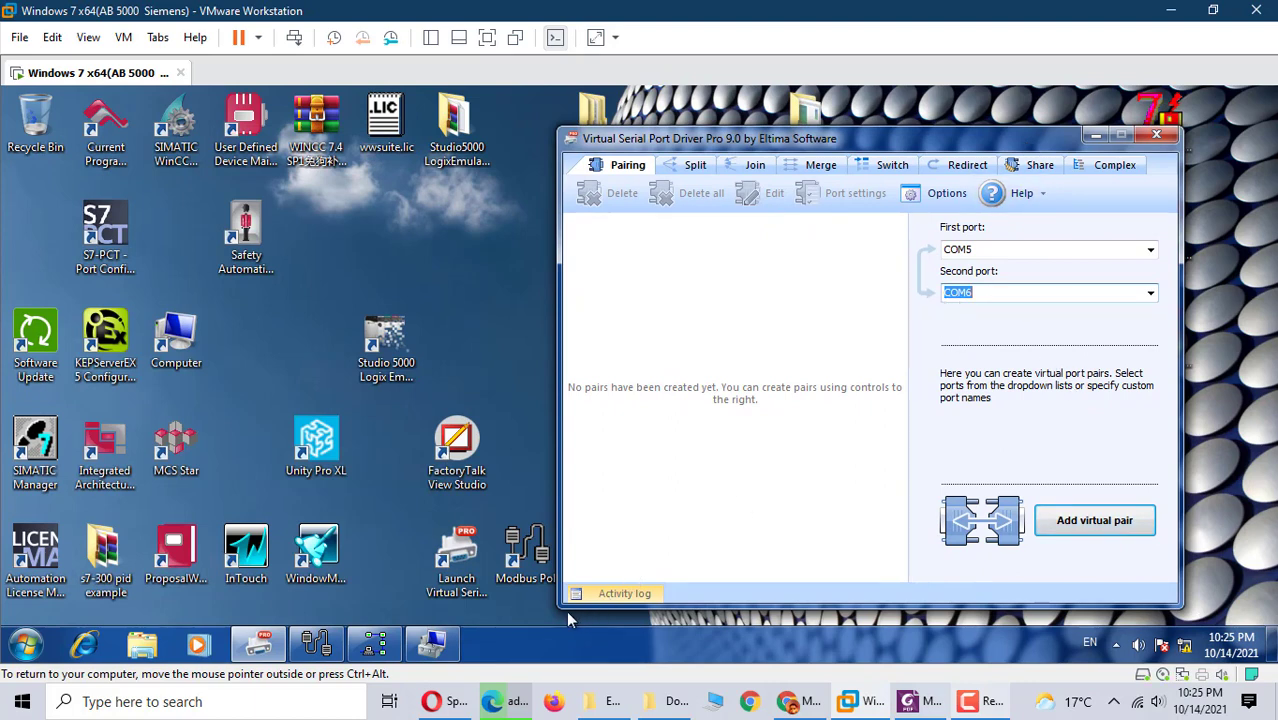
left_click(1086, 524)
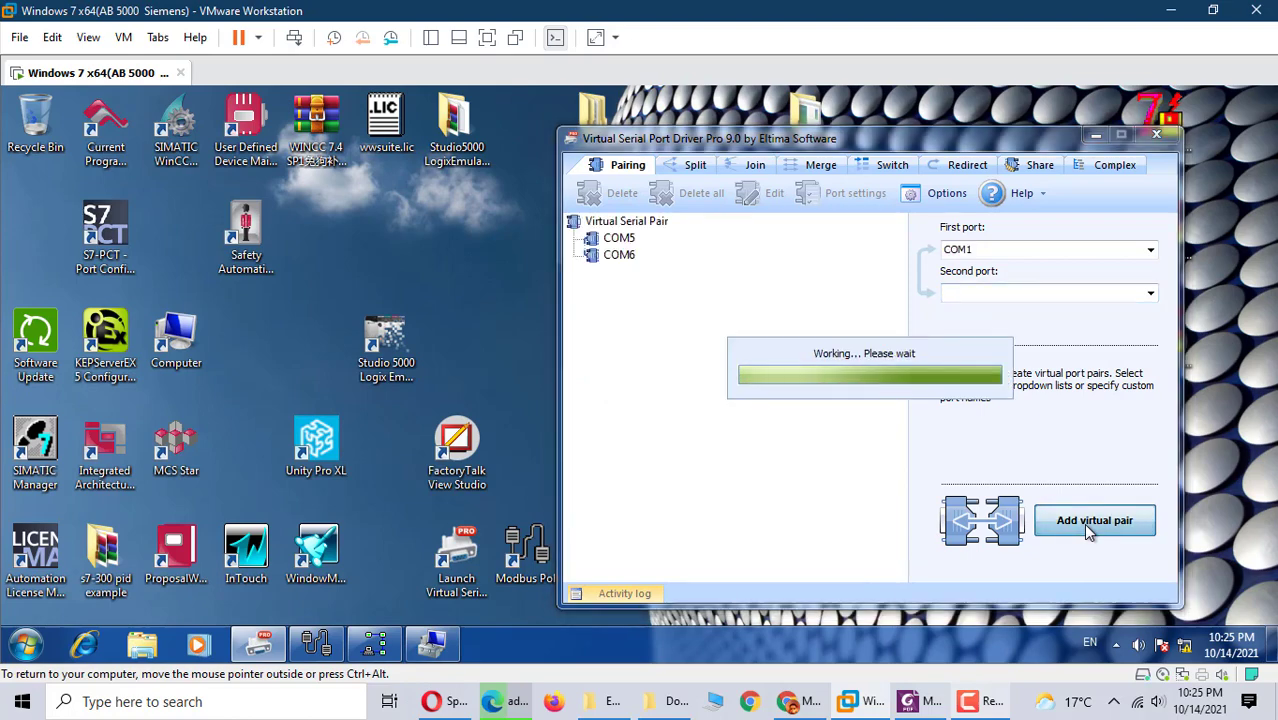
left_click(1096, 135)
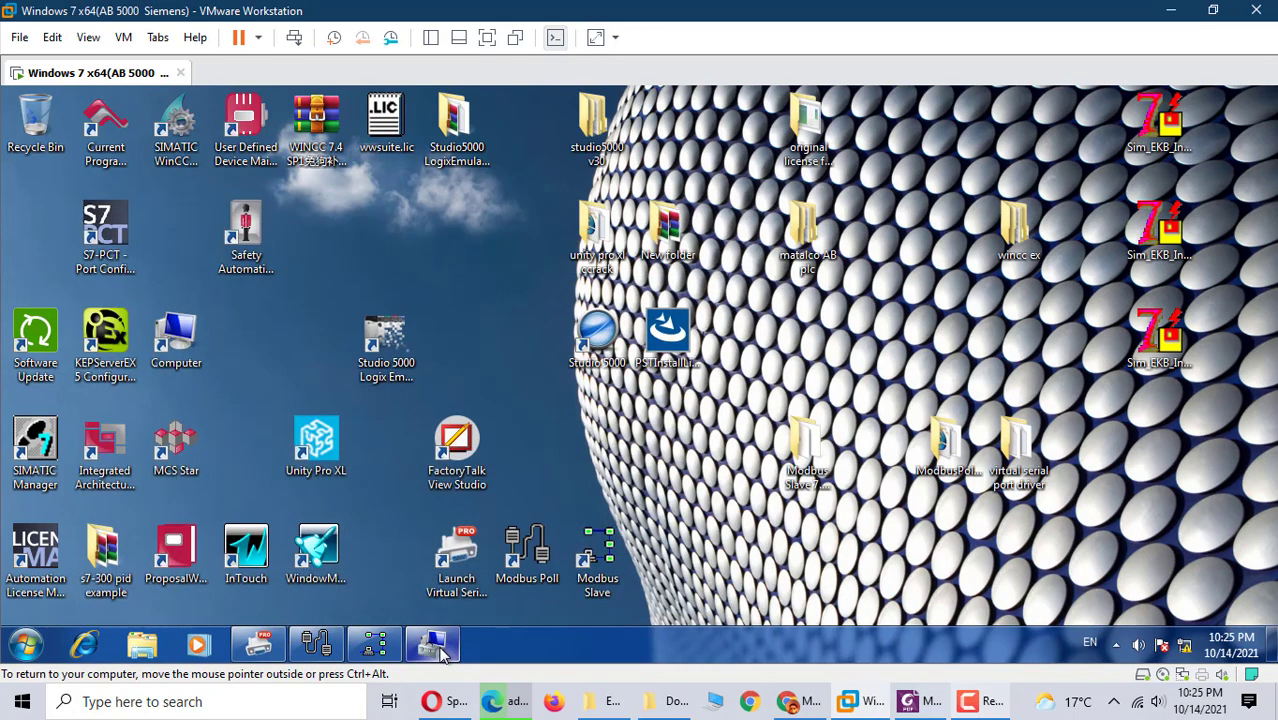
Step: Verify Device Manager lists ELTIMA virtual ports COM5 and COM6, then close Computer Management
left_click(440, 650)
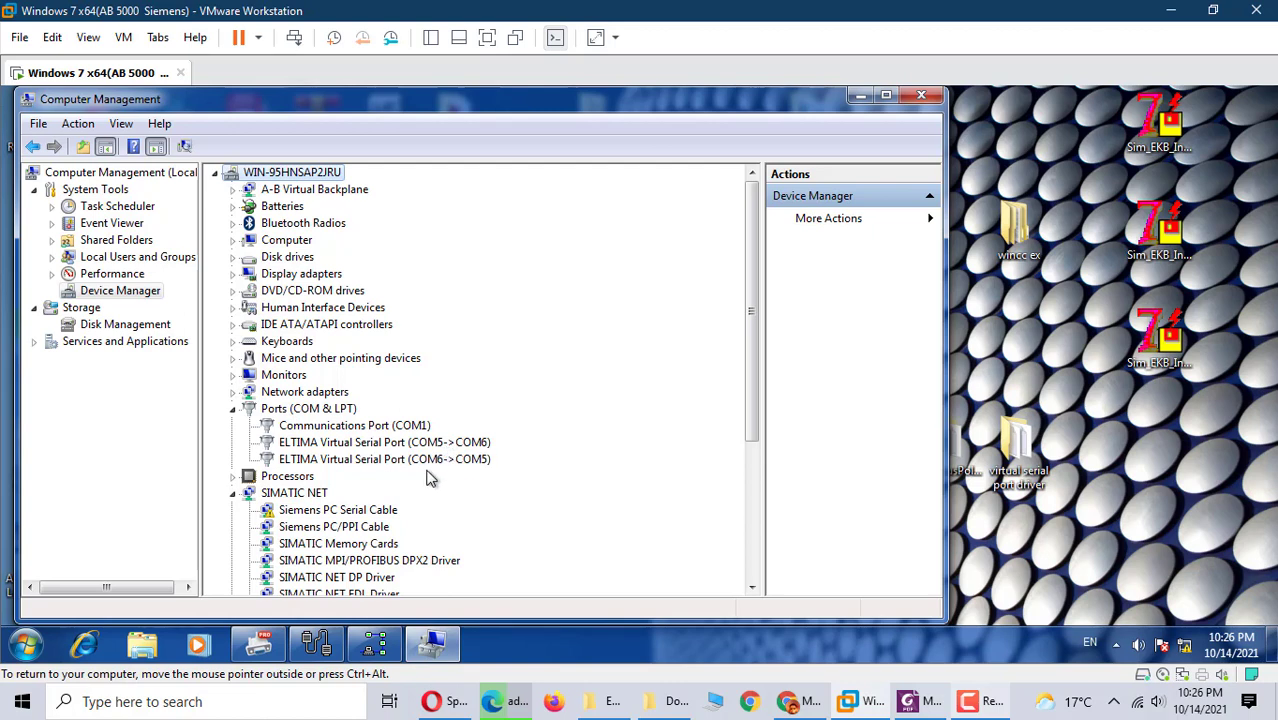
left_click(921, 97)
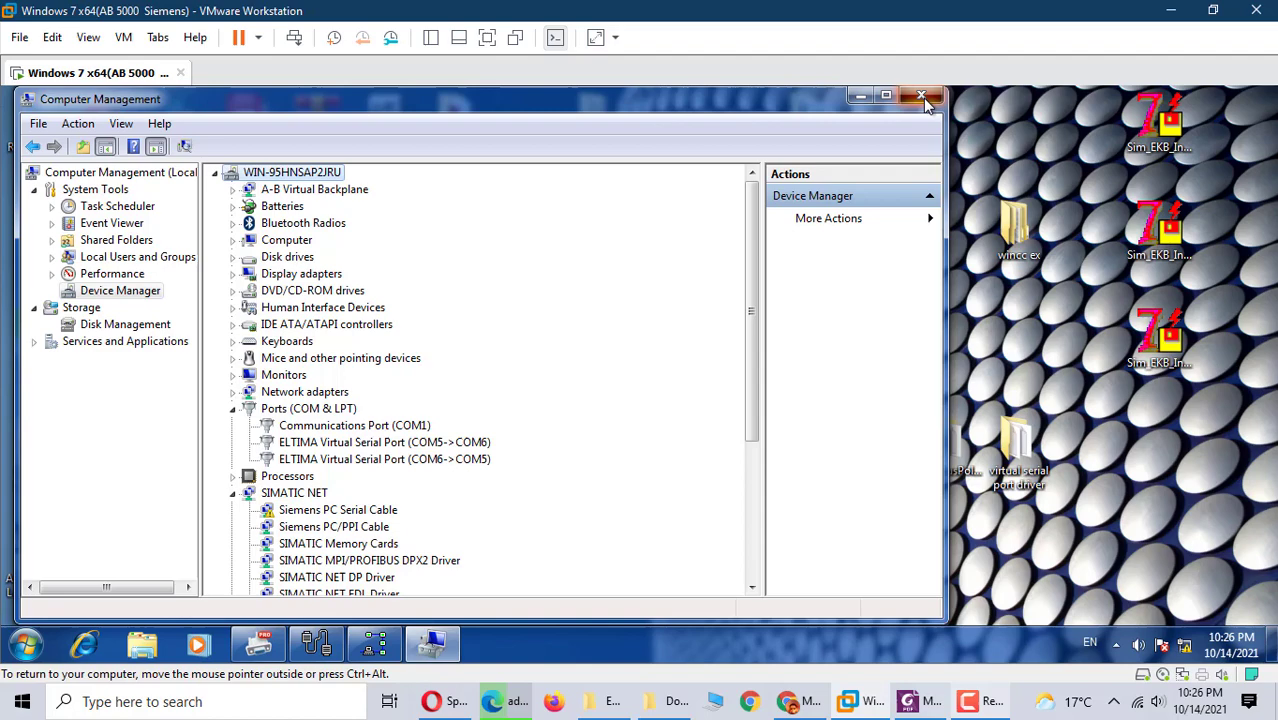
Step: Maximize Modbus Poll, create a new poll window, and bring up its connection setup
left_click(312, 650)
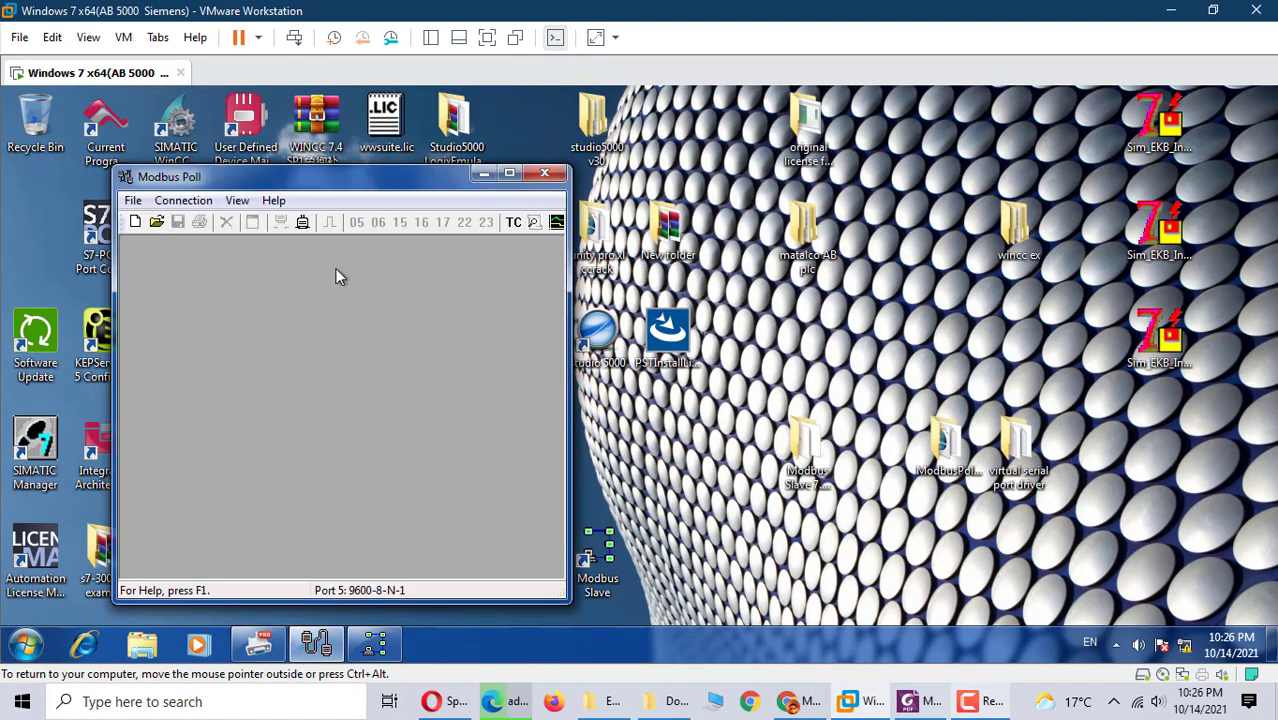
left_click(508, 176)
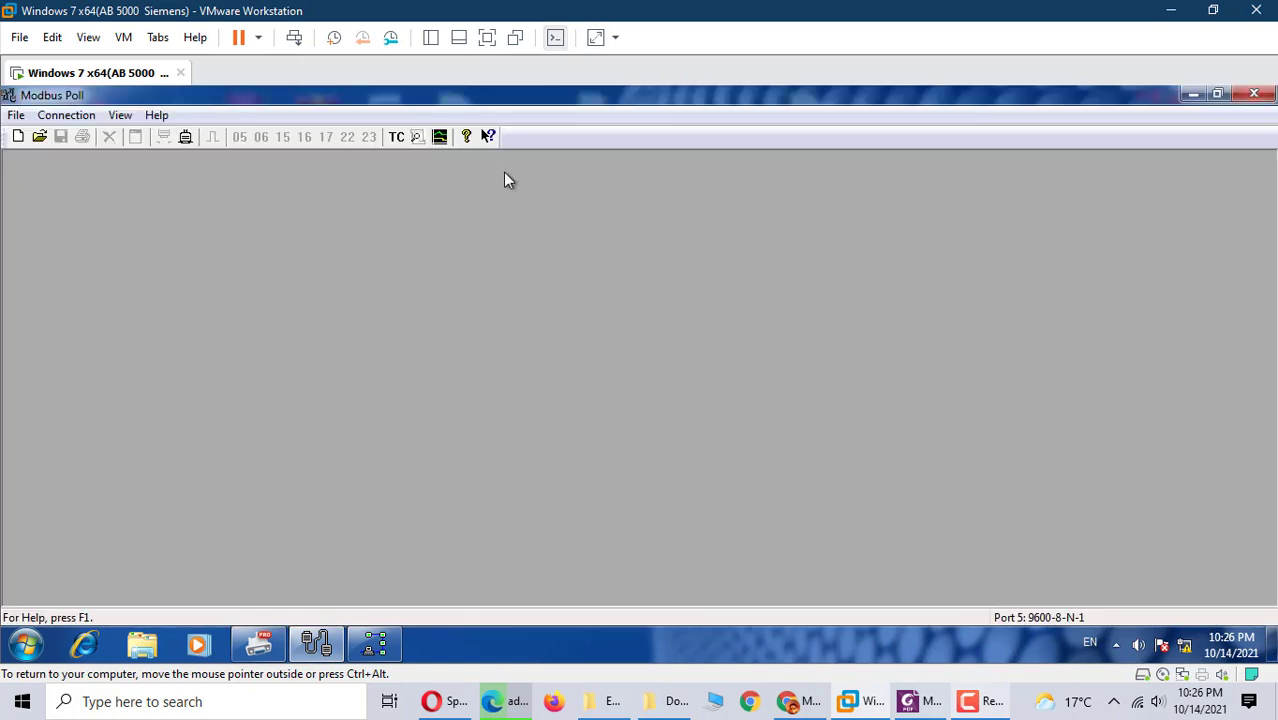
left_click(16, 138)
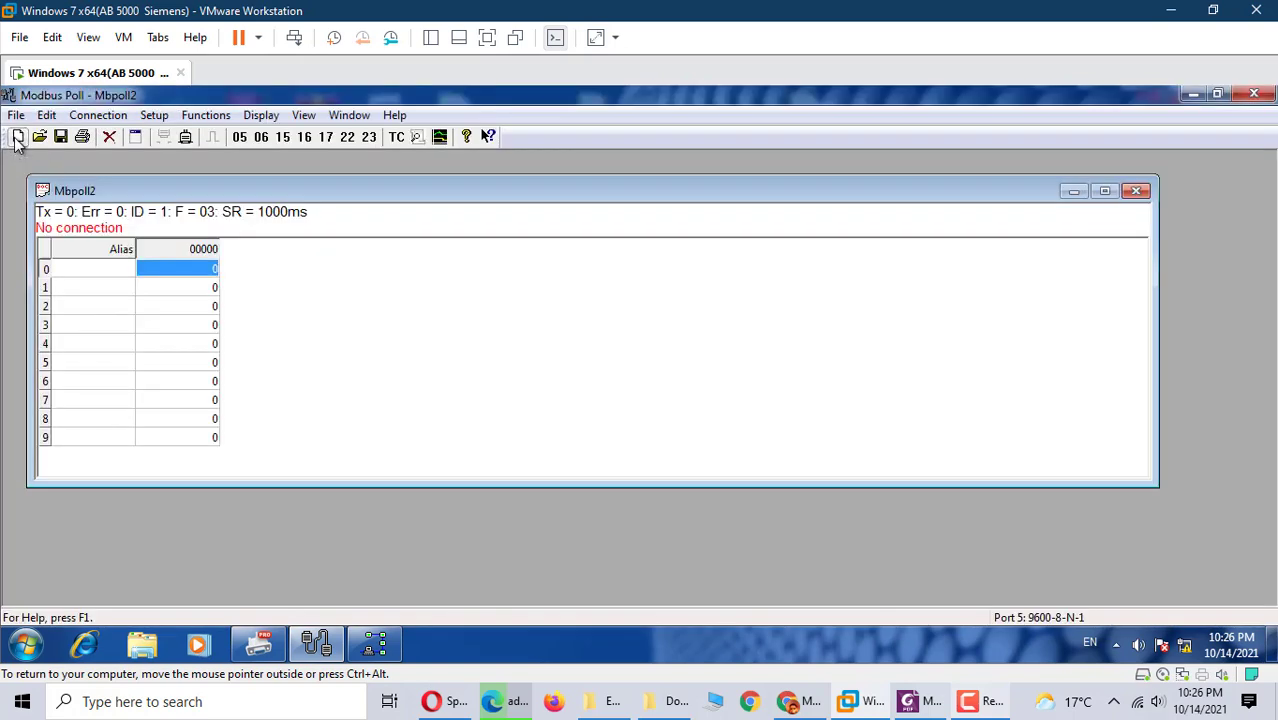
left_click(97, 116)
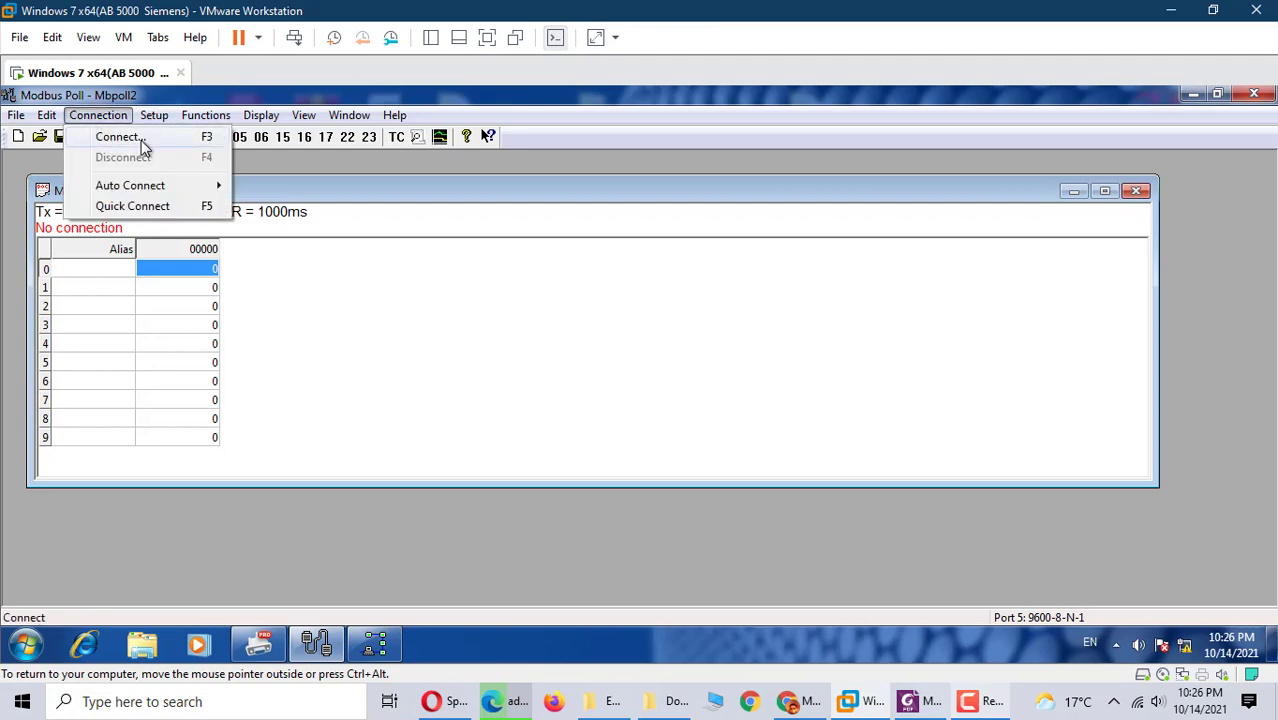
left_click(143, 140)
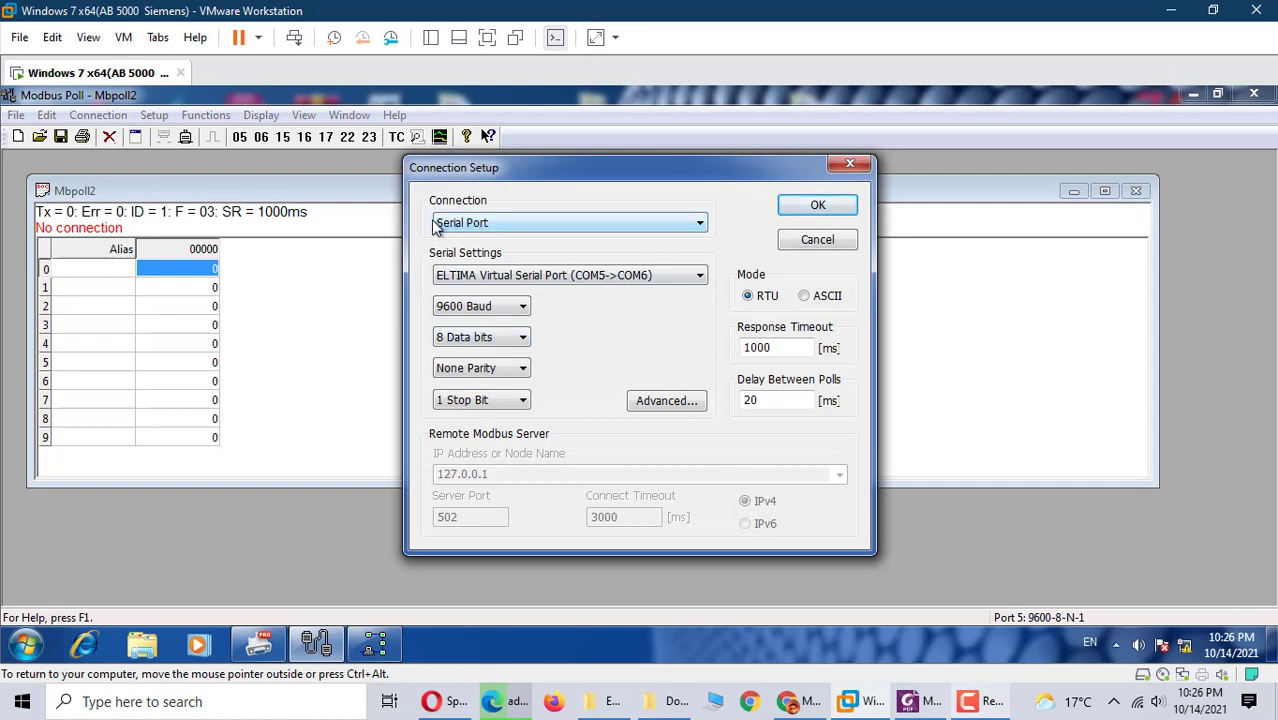
Step: After viewing the TCP/IP options, connect via Serial Port COM5 at 9600 baud, 8-N-1
left_click(700, 222)
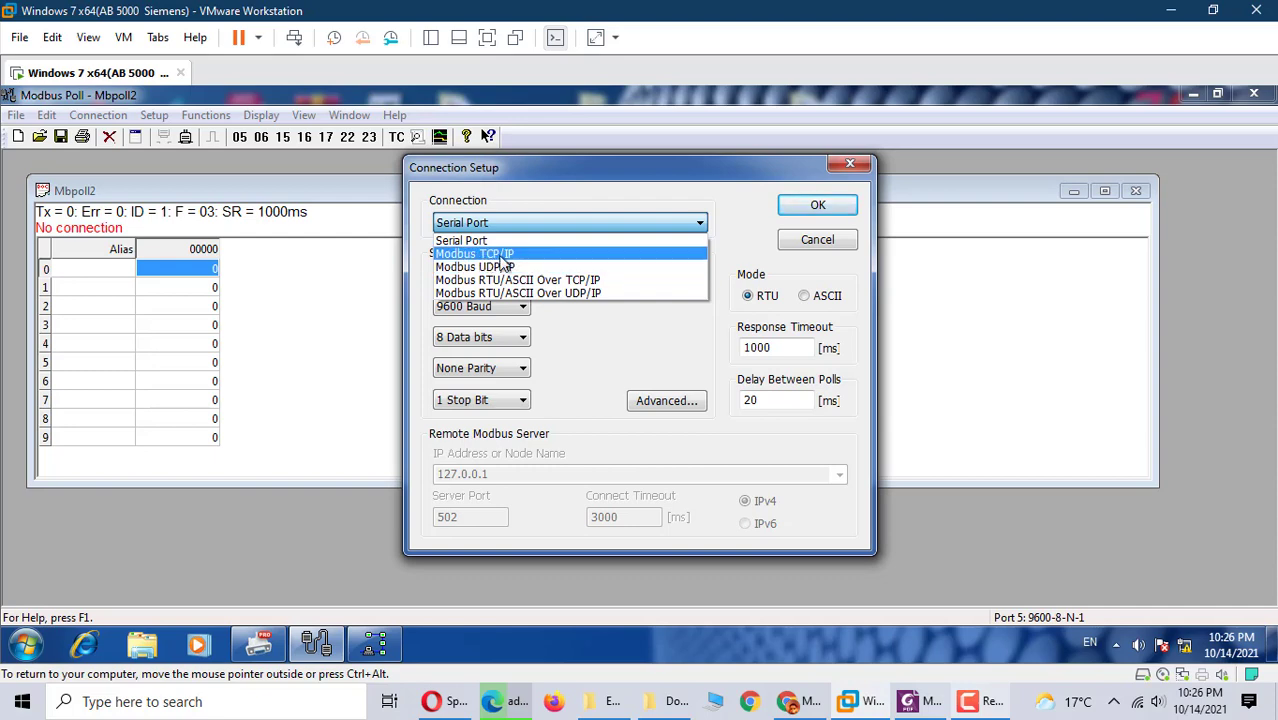
left_click(532, 200)
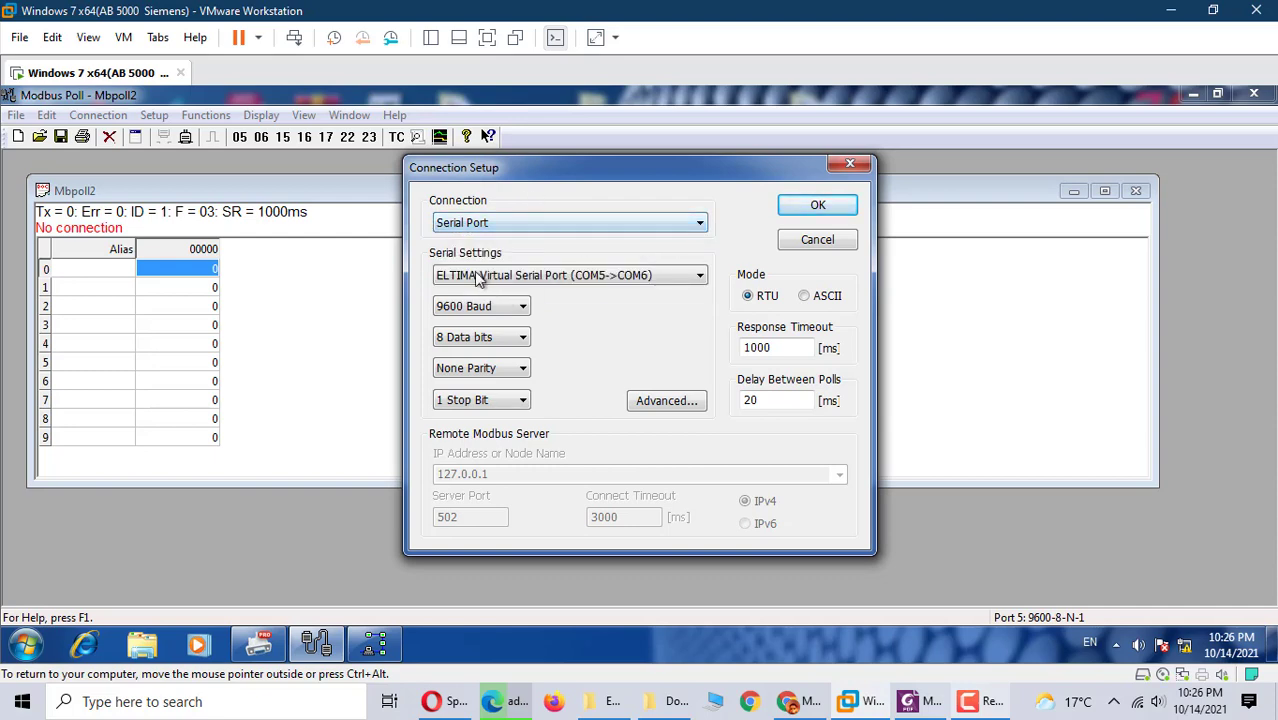
left_click(699, 223)
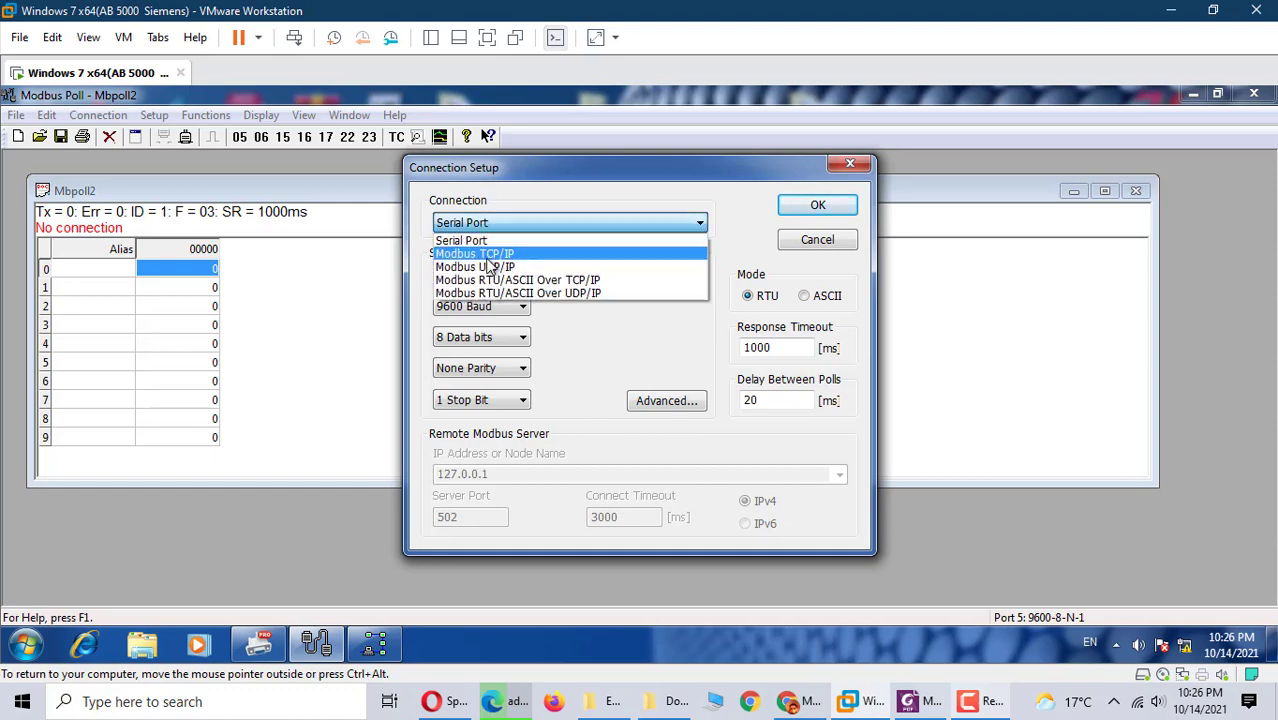
left_click(488, 262)
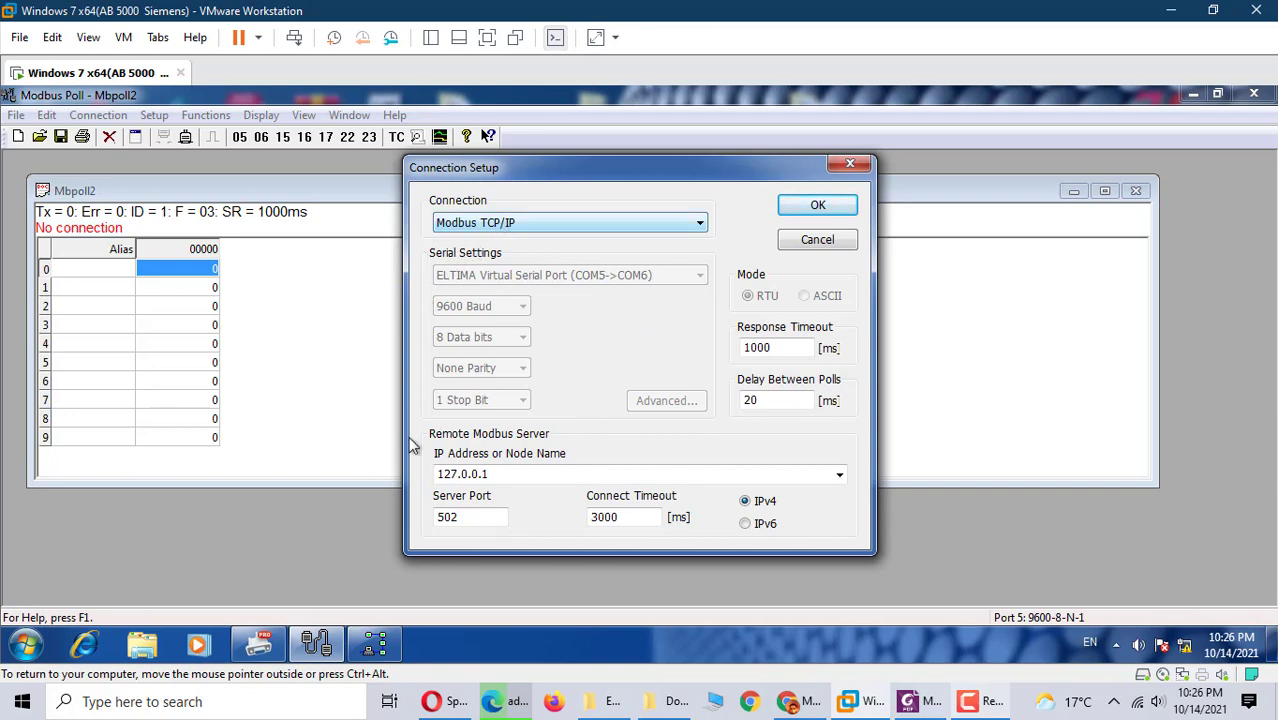
left_click(699, 226)
left_click(533, 240)
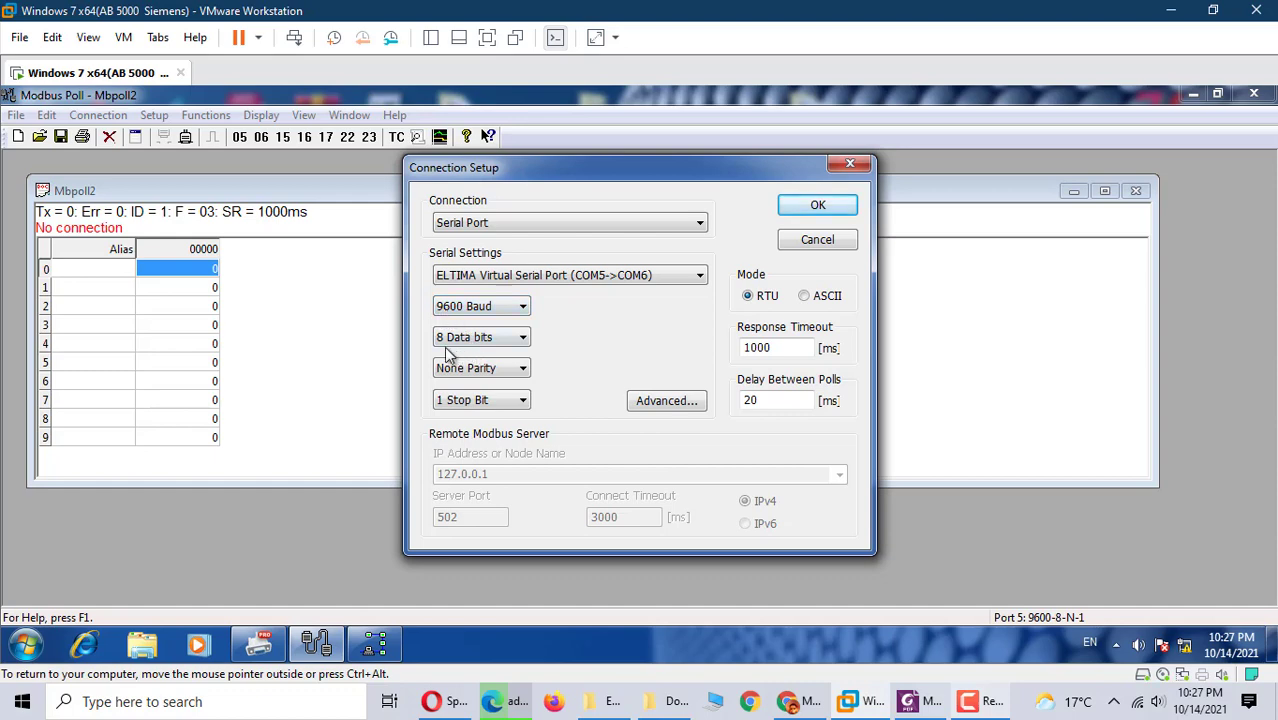
left_click(520, 370)
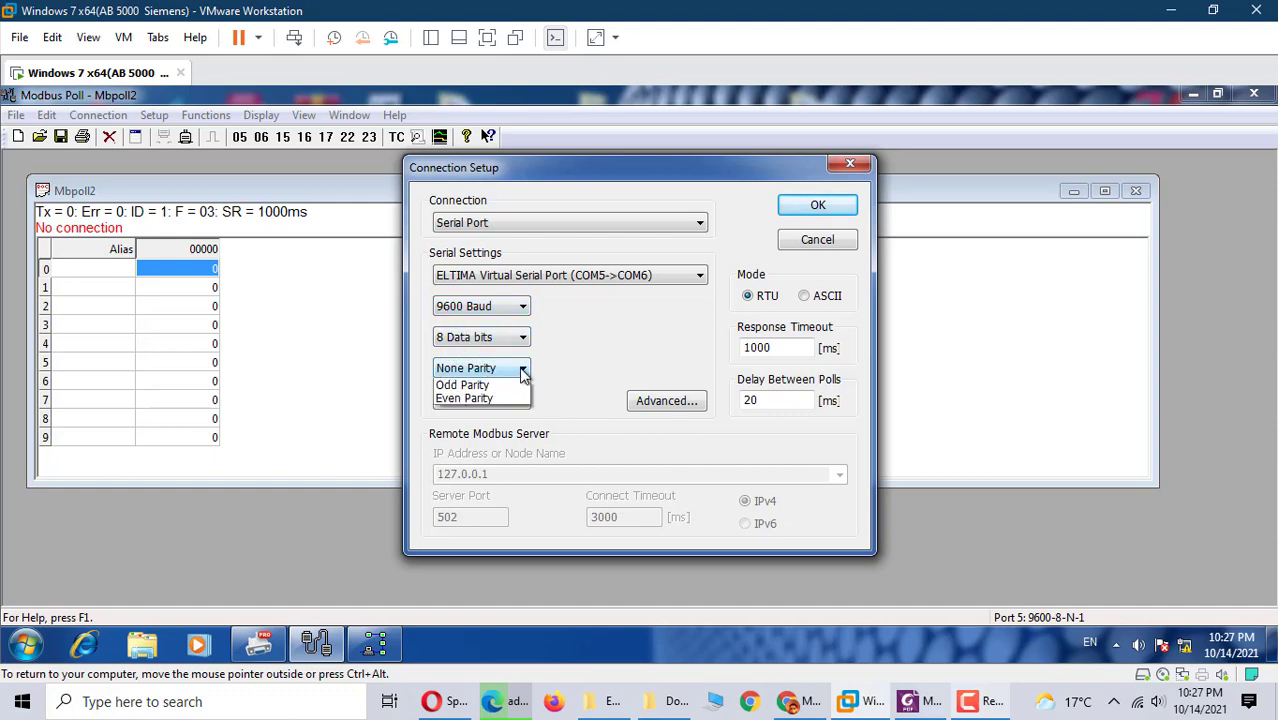
left_click(523, 370)
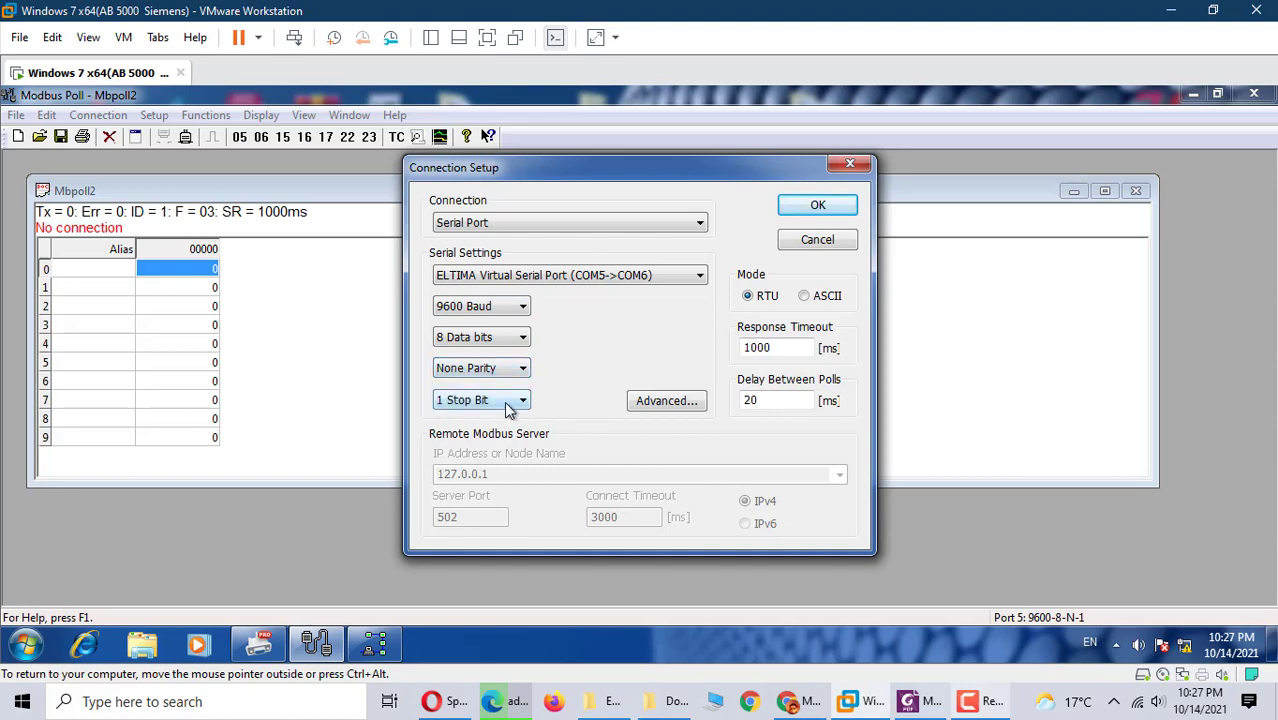
left_click(818, 205)
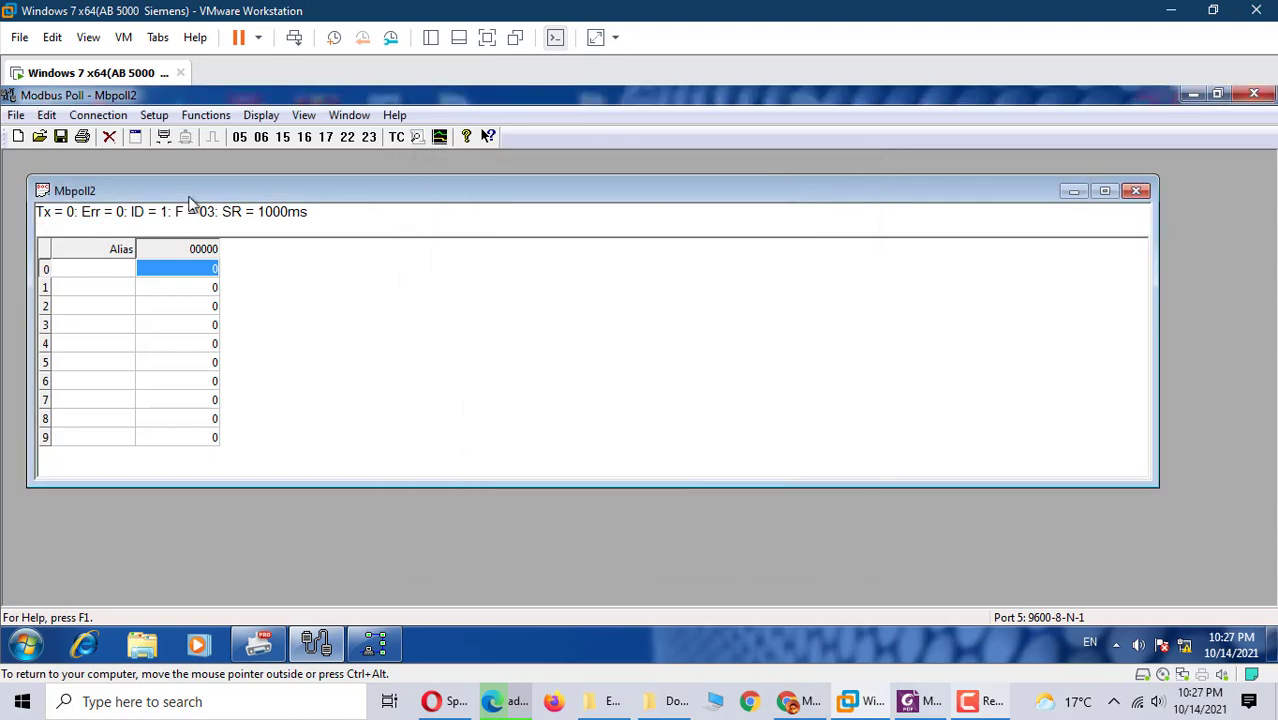
Step: In the Read/Write Definition, set Slave ID 20 and function 01 Read Coils
left_click(154, 115)
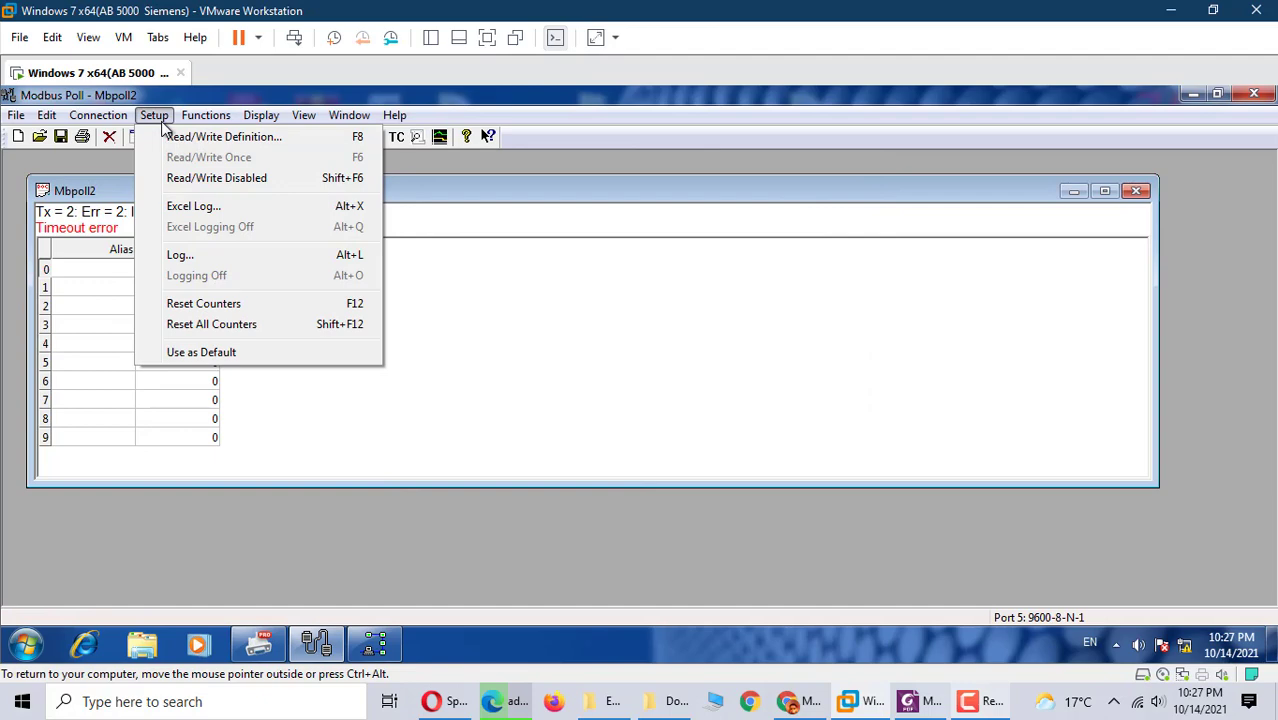
left_click(203, 139)
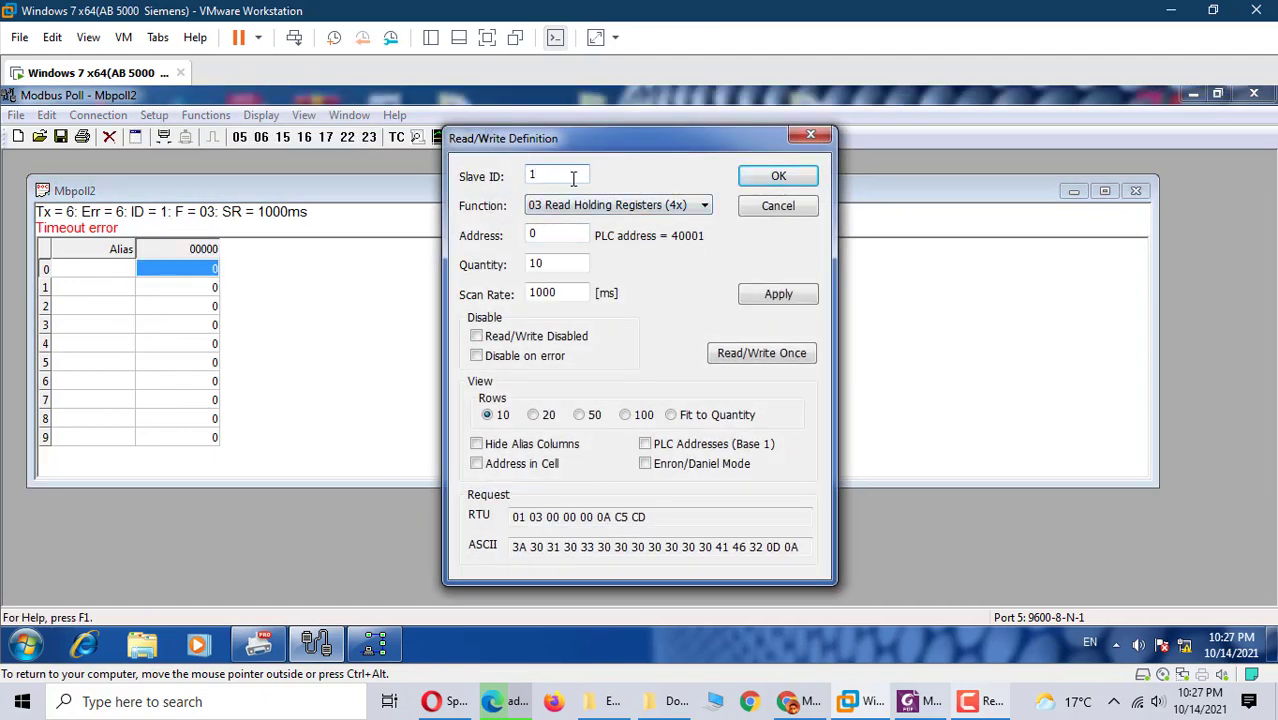
key("BackSpace")
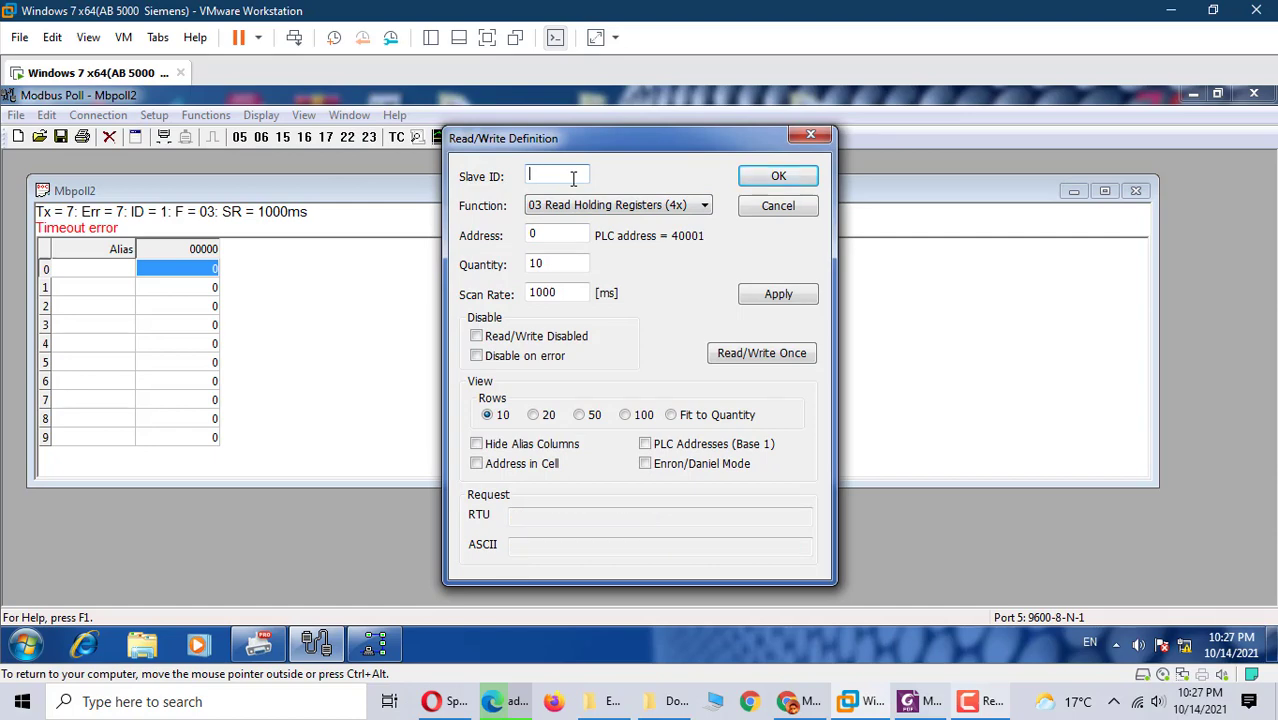
type("20")
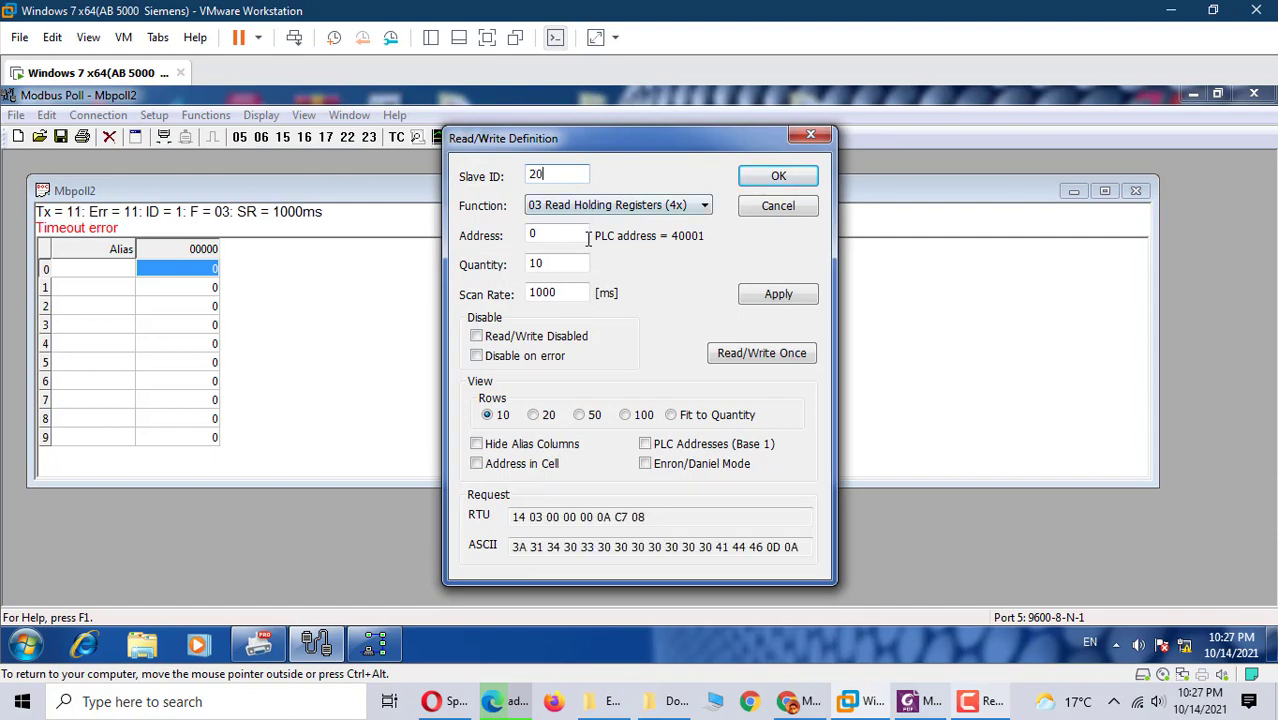
left_click(702, 205)
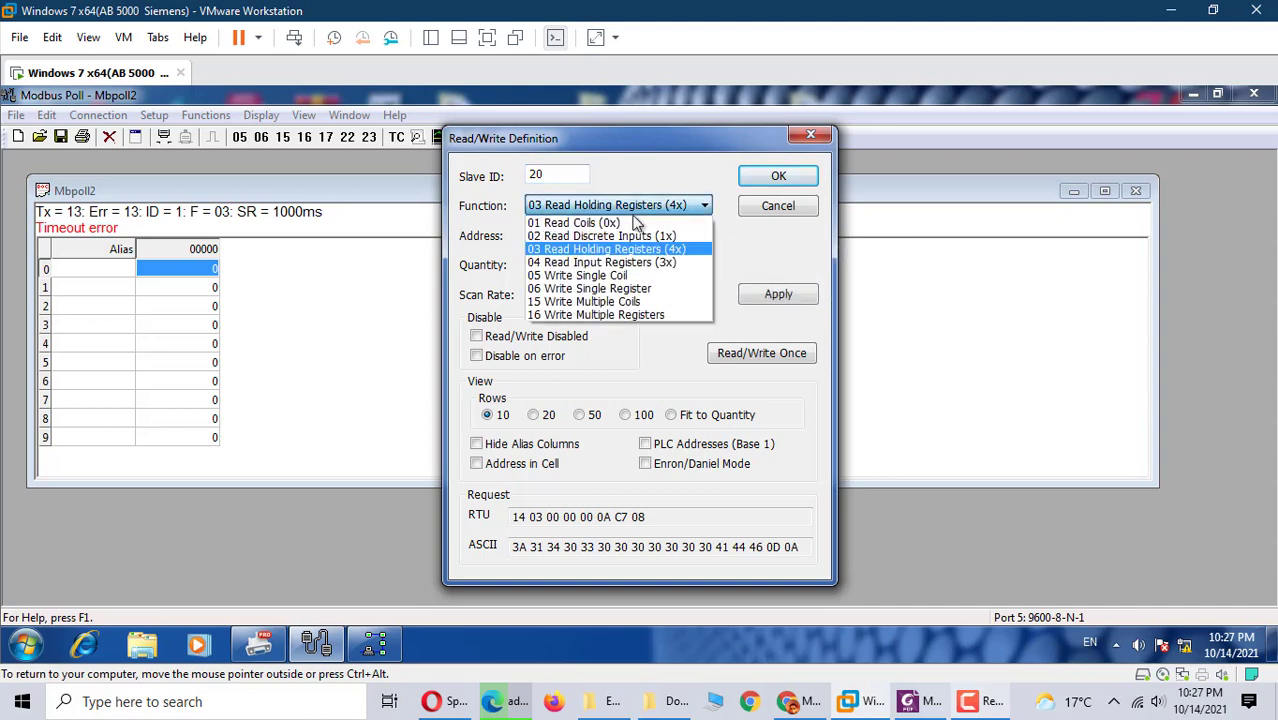
left_click(587, 225)
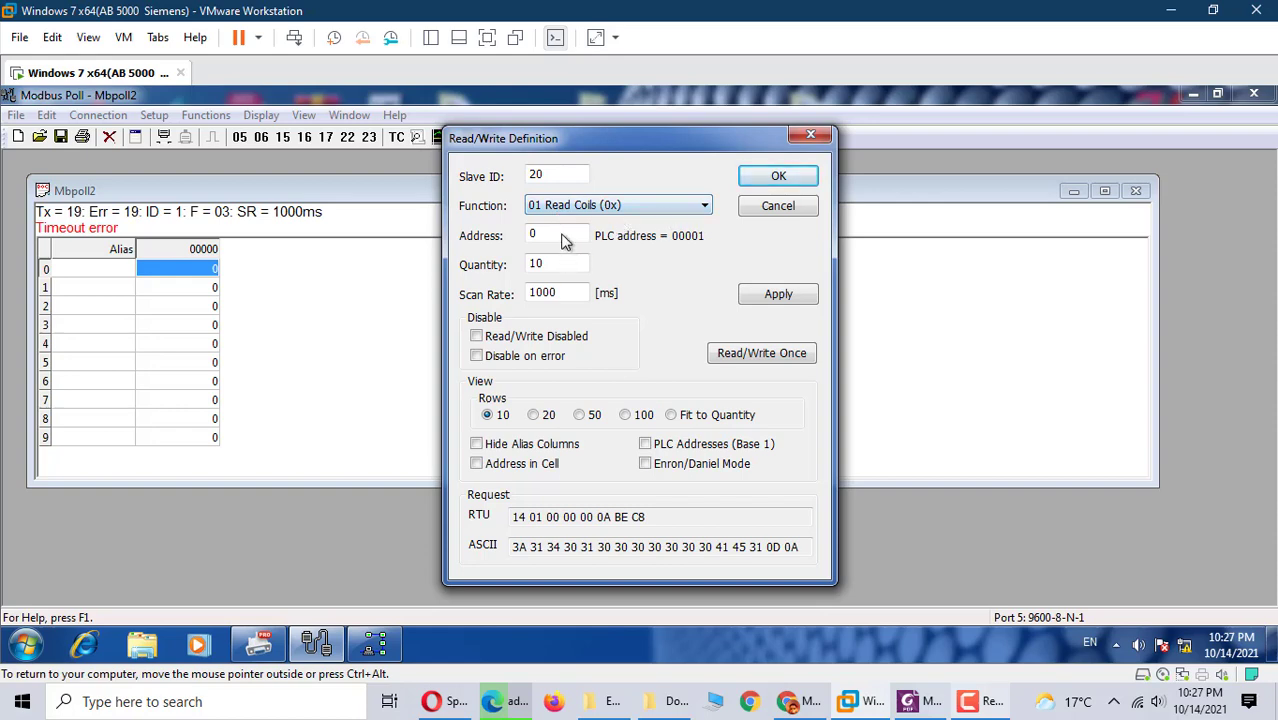
Step: Set the starting address to 1 and quantity to 8, and apply
key("BackSpace")
type("1")
left_click(555, 263)
key("BackSpace")
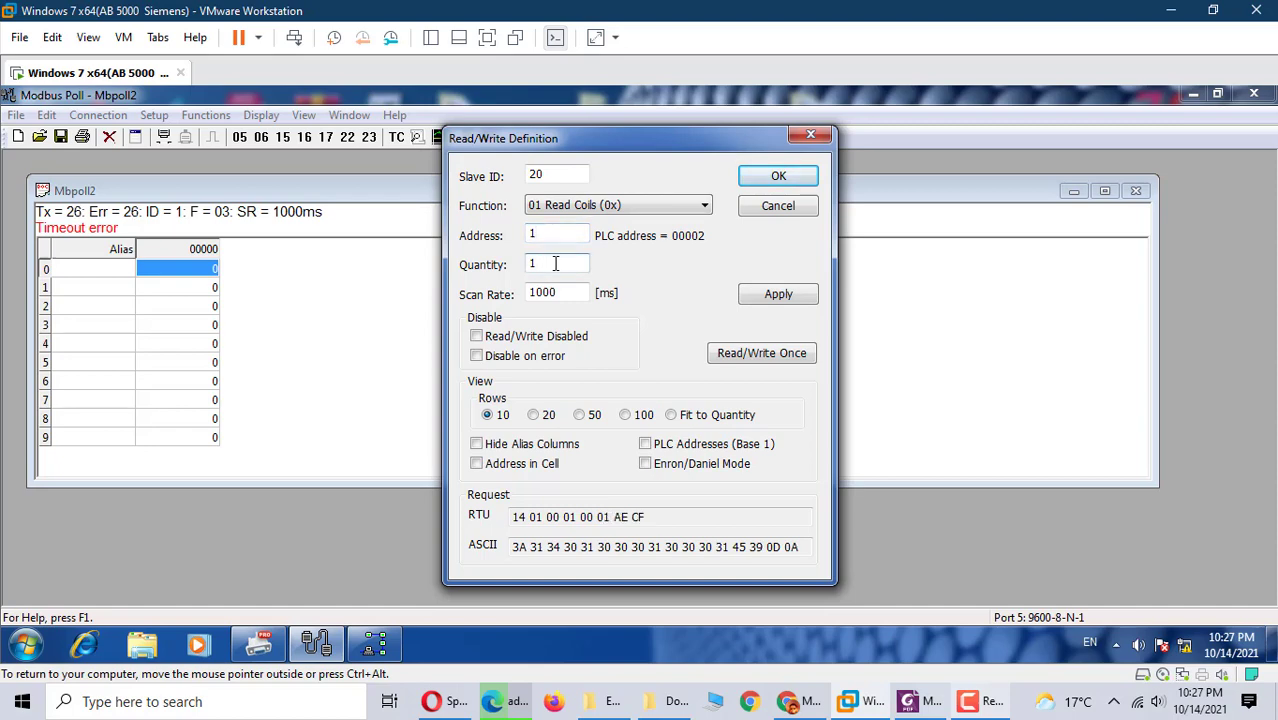
key("BackSpace")
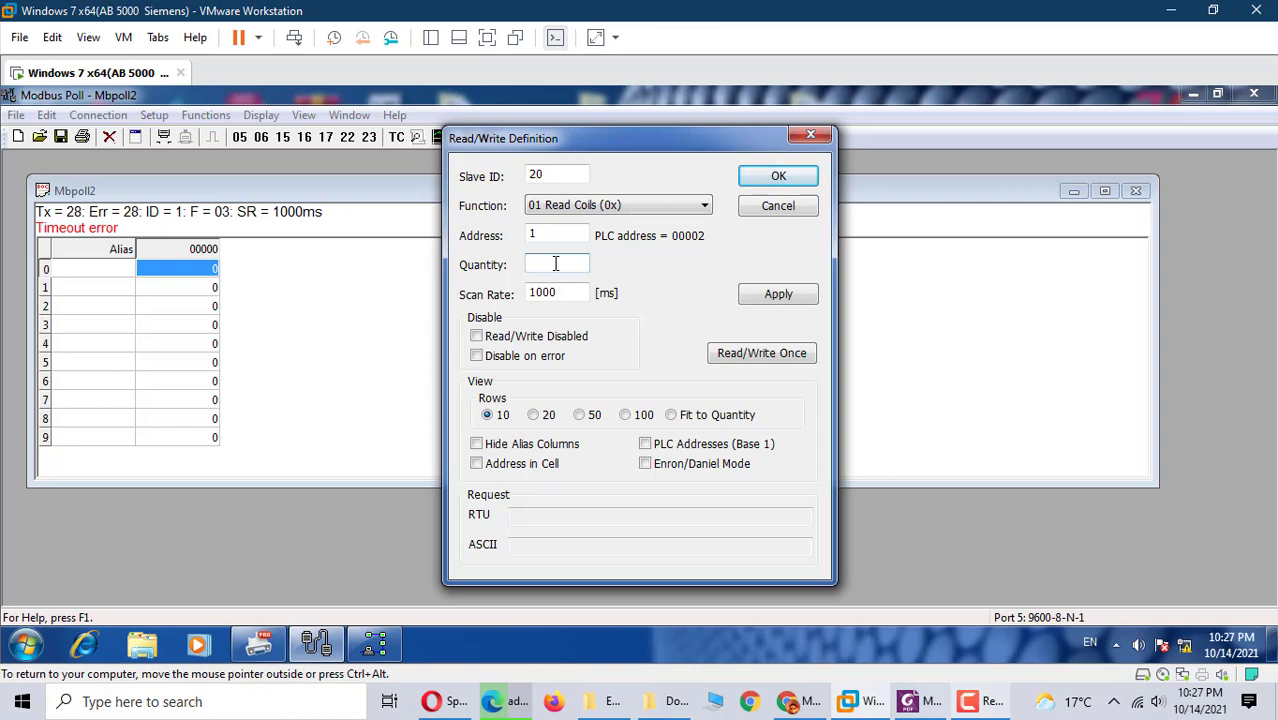
type("8")
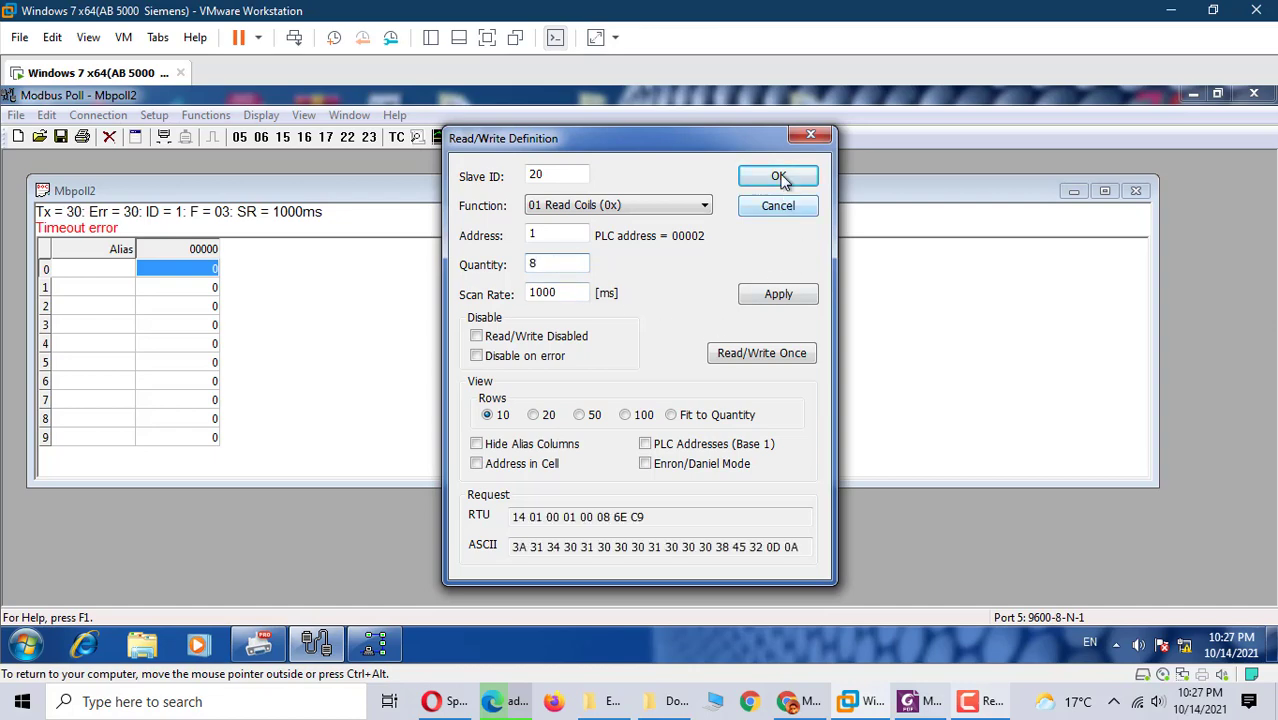
left_click(778, 175)
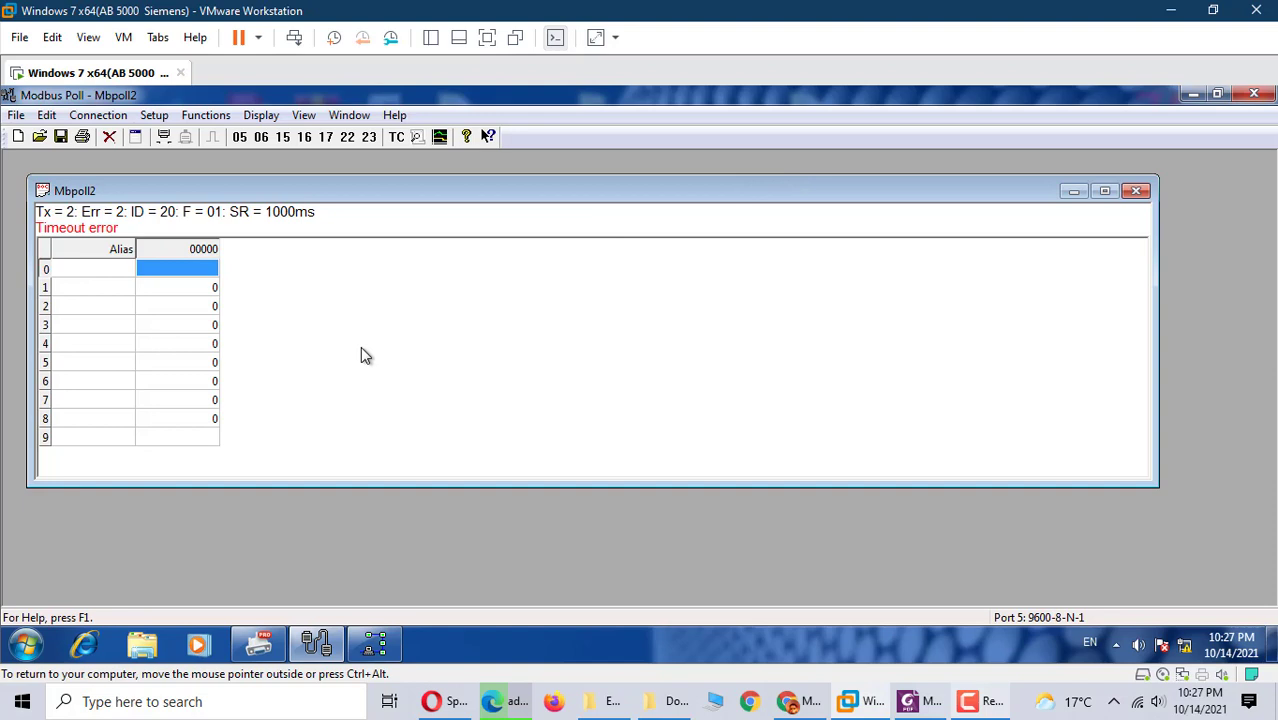
Step: Bring up Modbus Slave's connection setup dialog
left_click(373, 646)
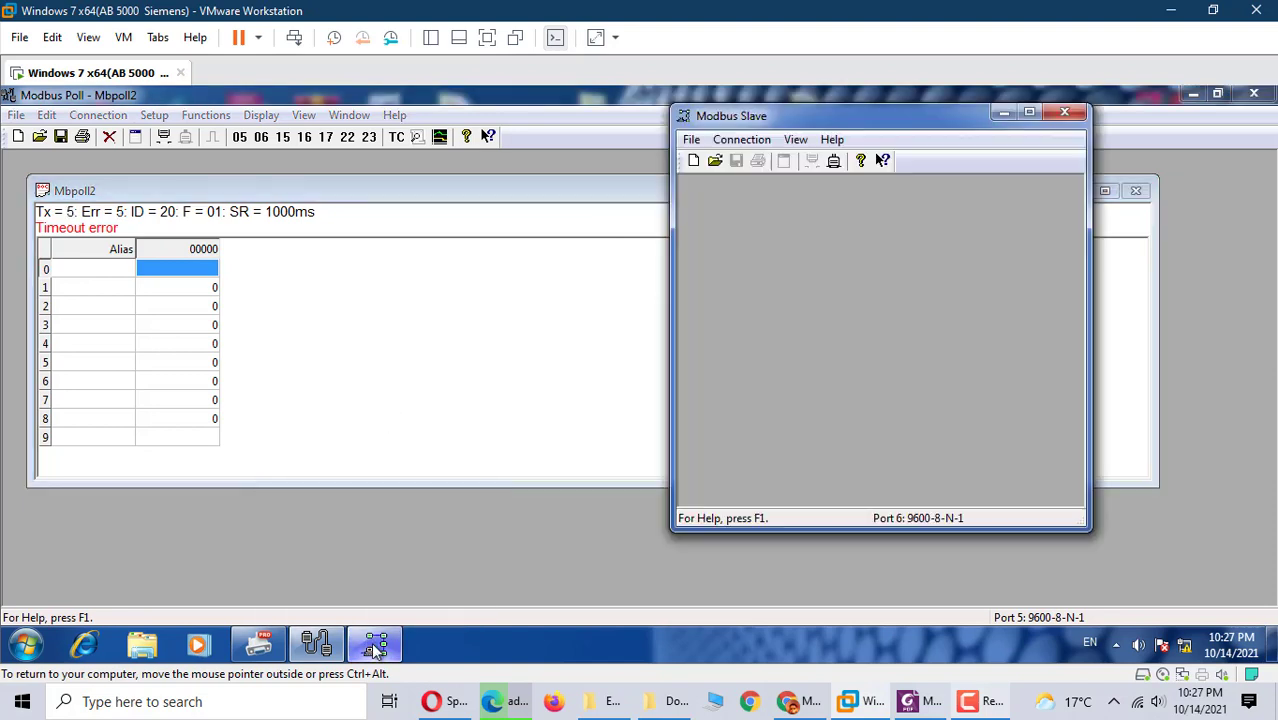
left_click(730, 141)
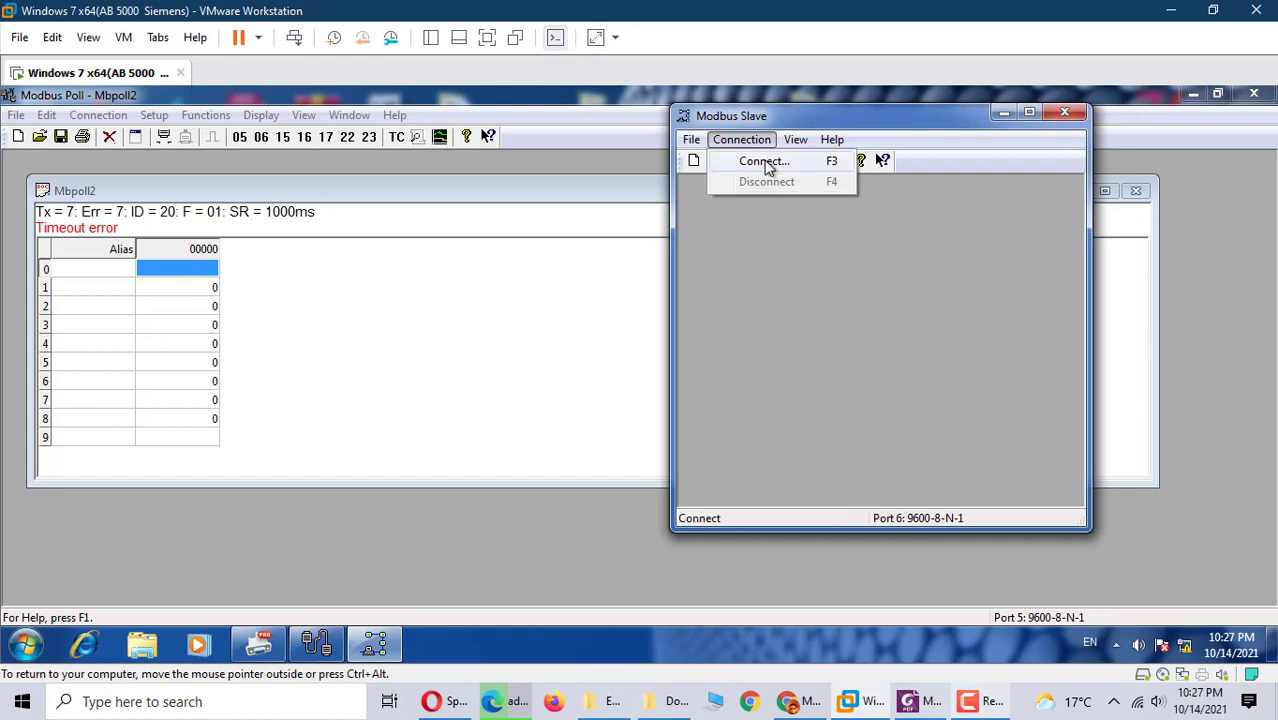
left_click(767, 163)
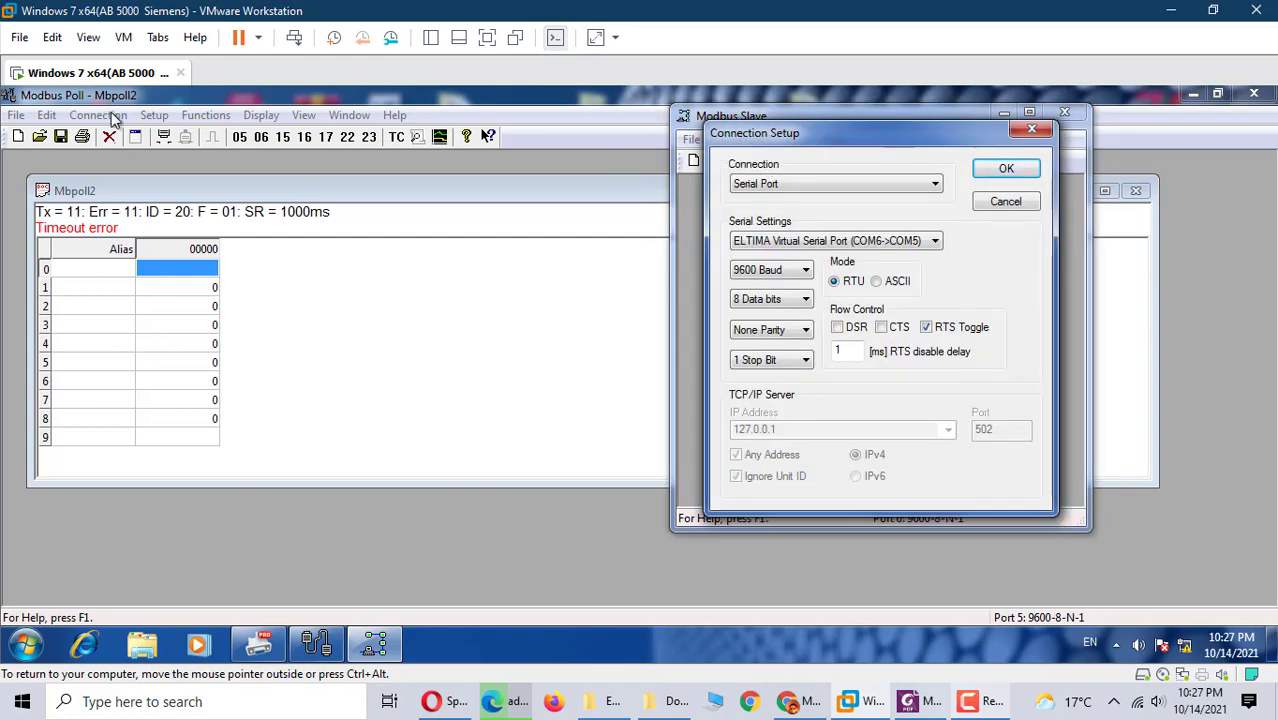
Step: Reconnect Modbus Poll, then connect Modbus Slave on Port 6 at 9600-8-N-1
left_click(158, 115)
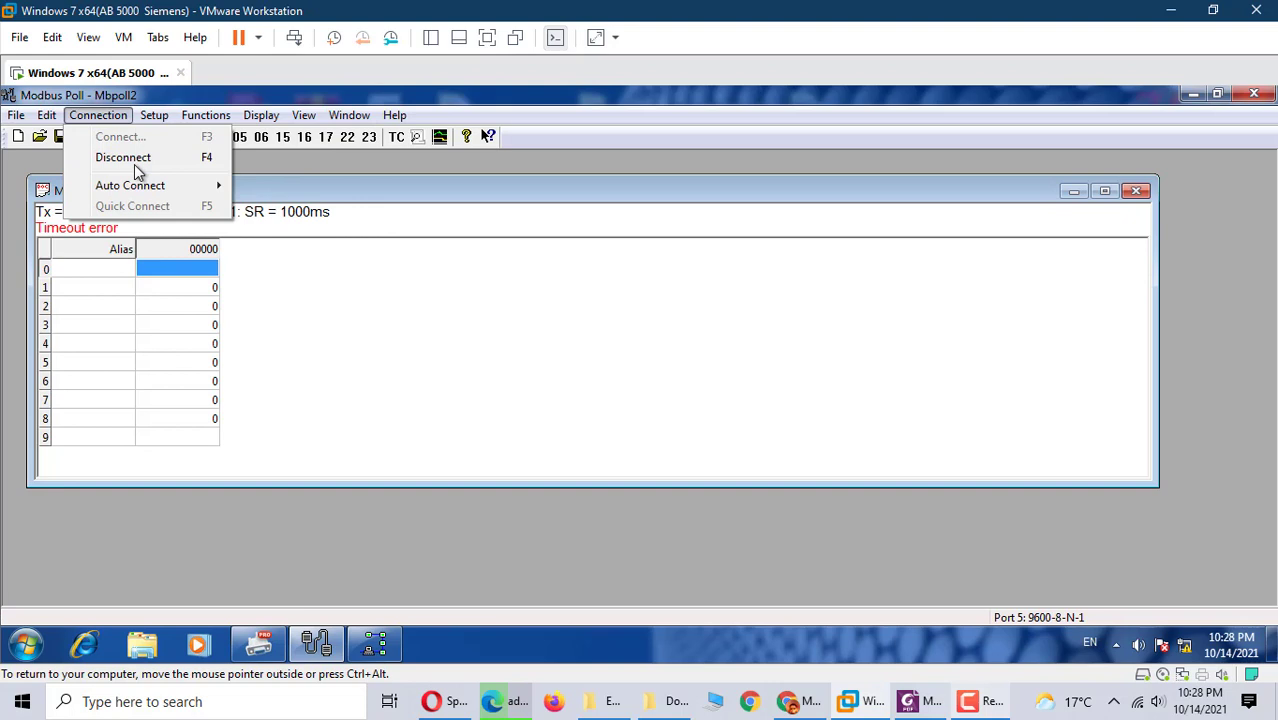
left_click(134, 160)
left_click(98, 115)
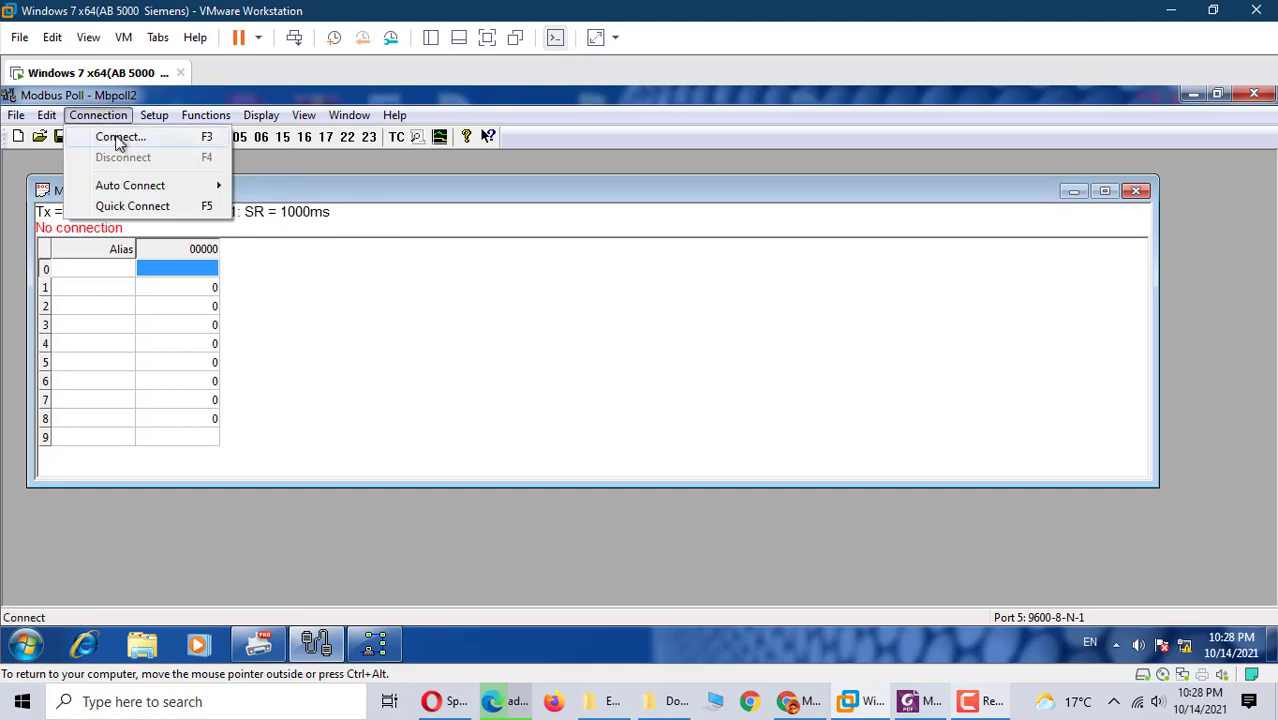
left_click(117, 135)
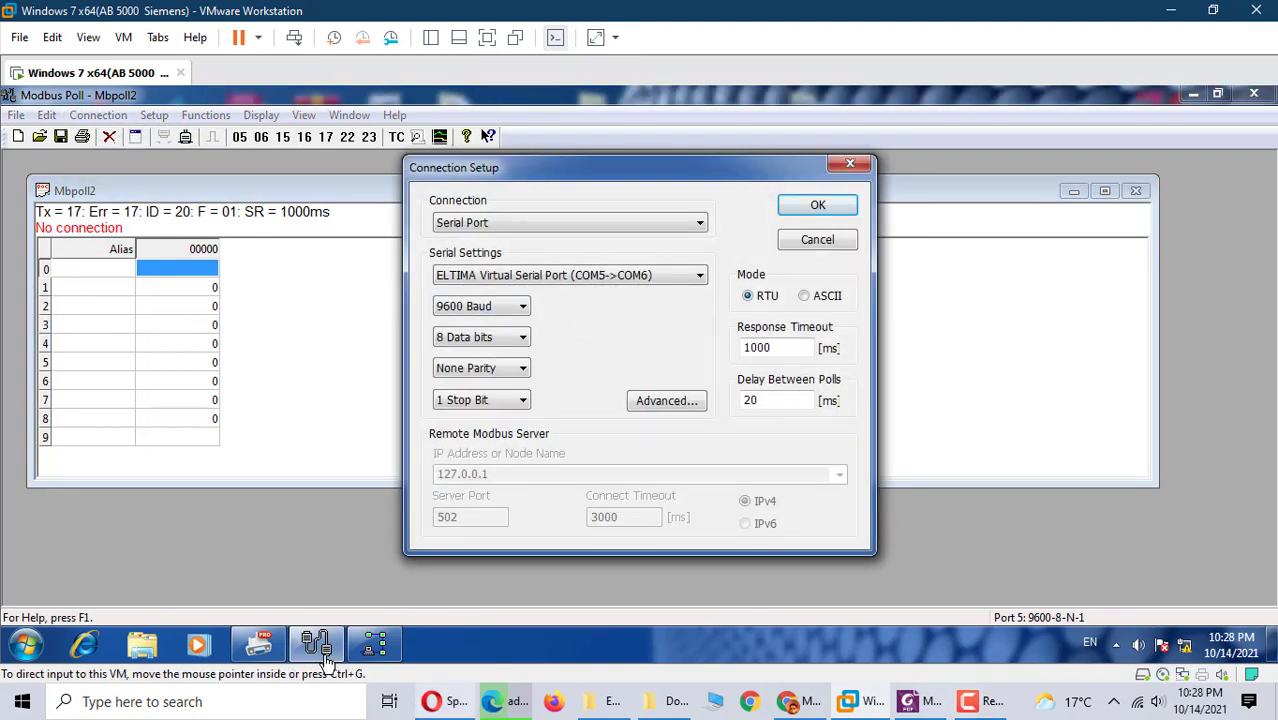
mouse_move(316, 645)
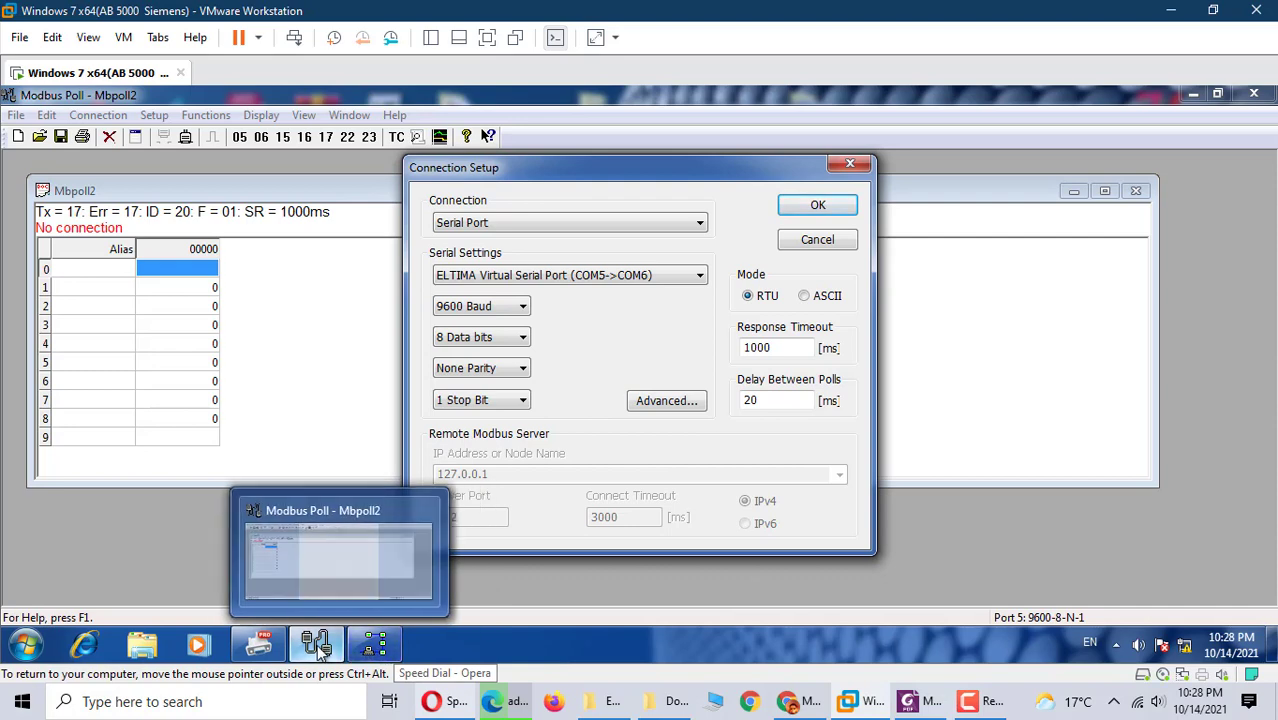
left_click(310, 555)
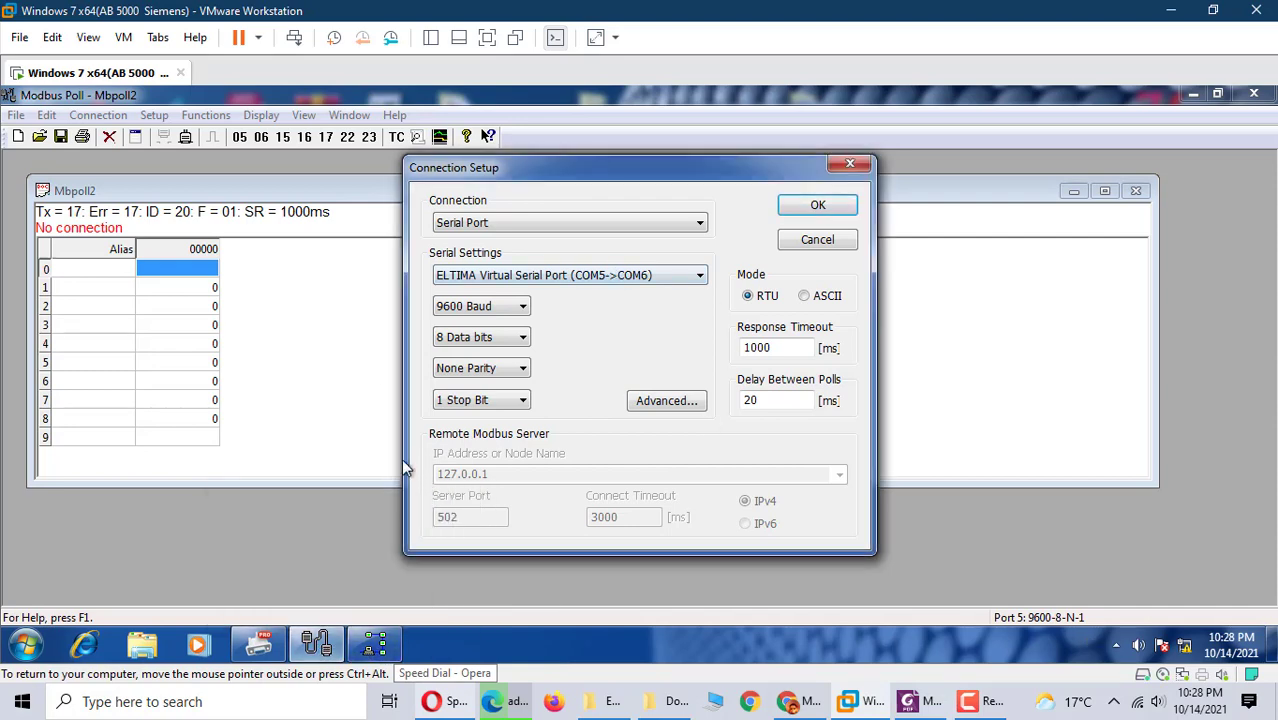
left_click(818, 205)
mouse_move(259, 645)
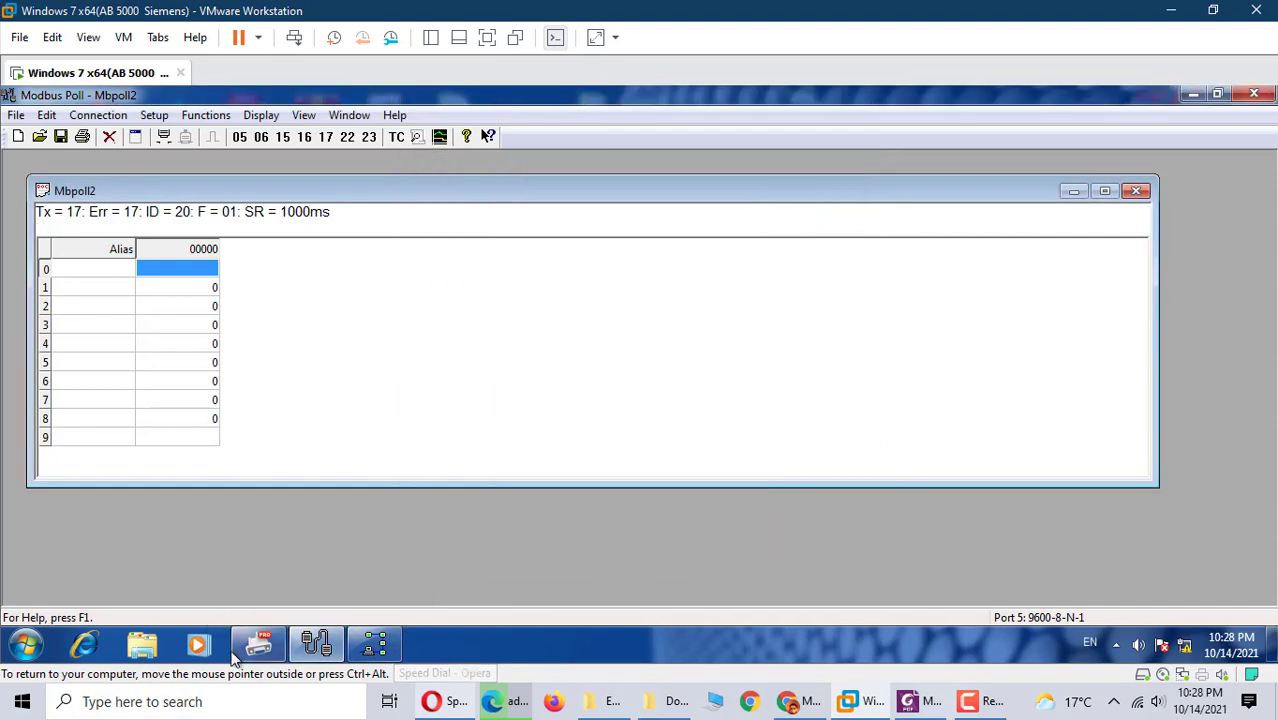
left_click(387, 645)
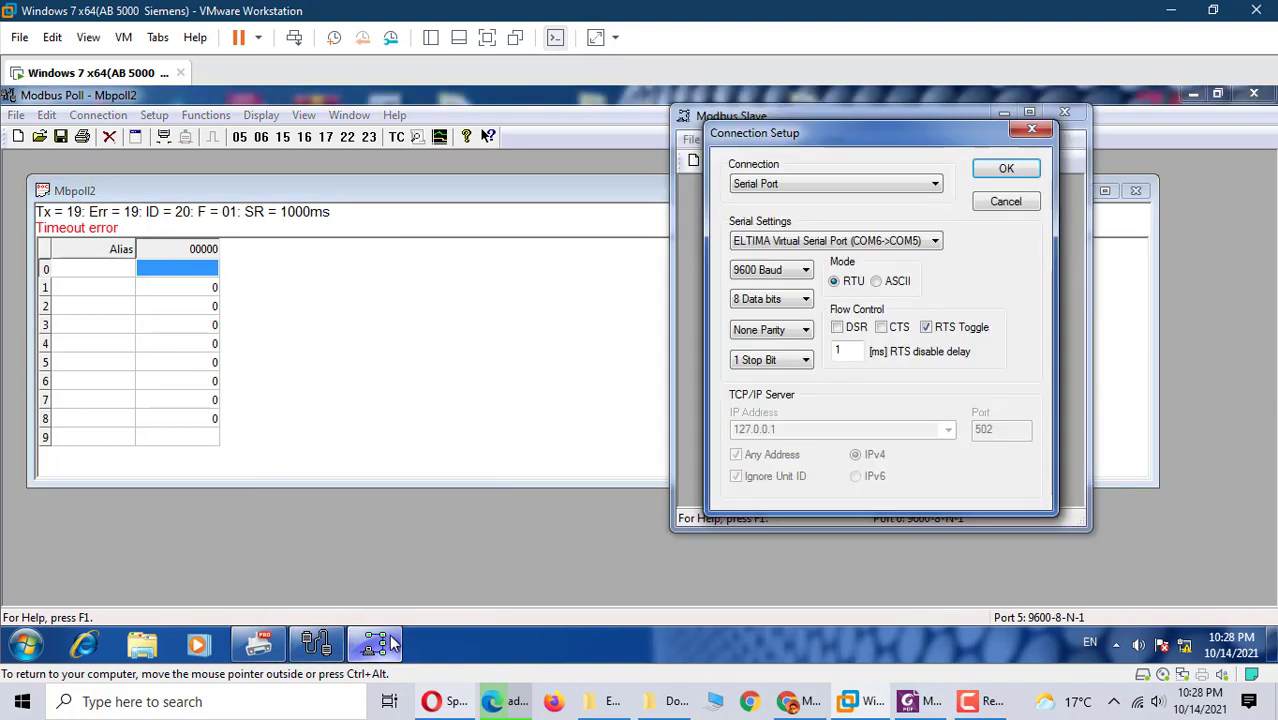
left_click(1030, 170)
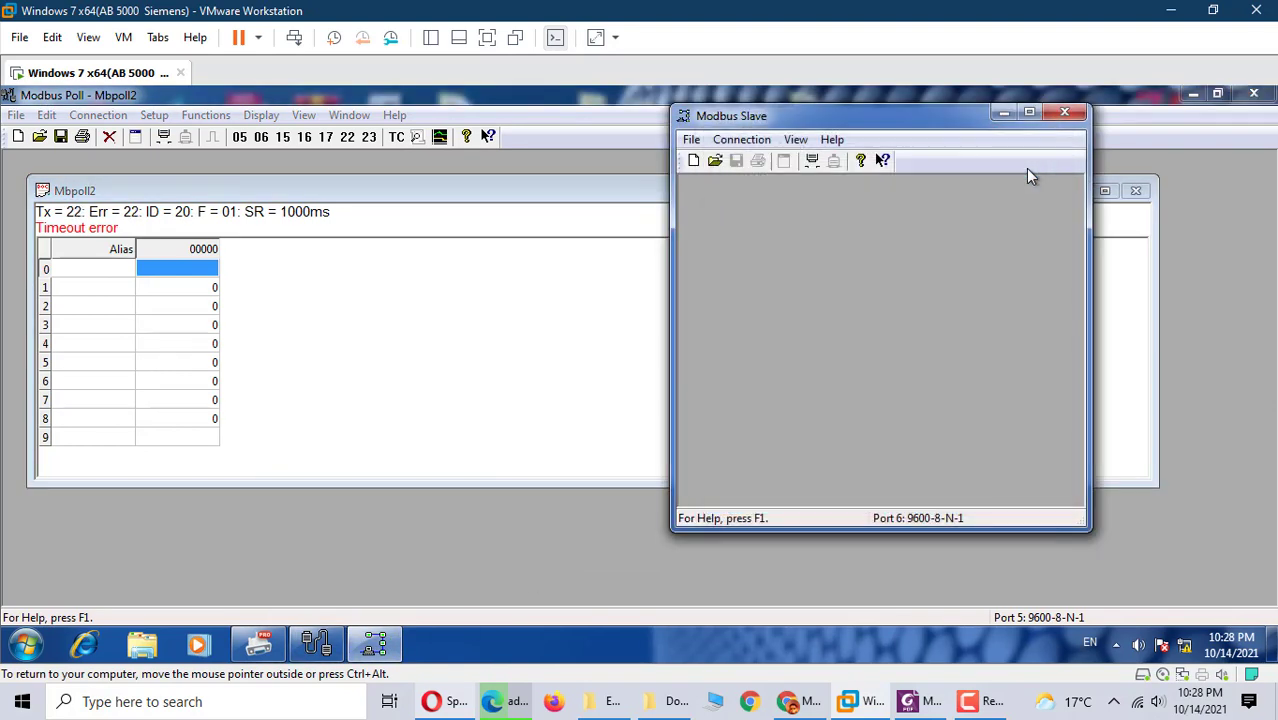
Step: Create a new slave window and place its Slave Definition beside the poll's Read/Write Definition
left_click(693, 163)
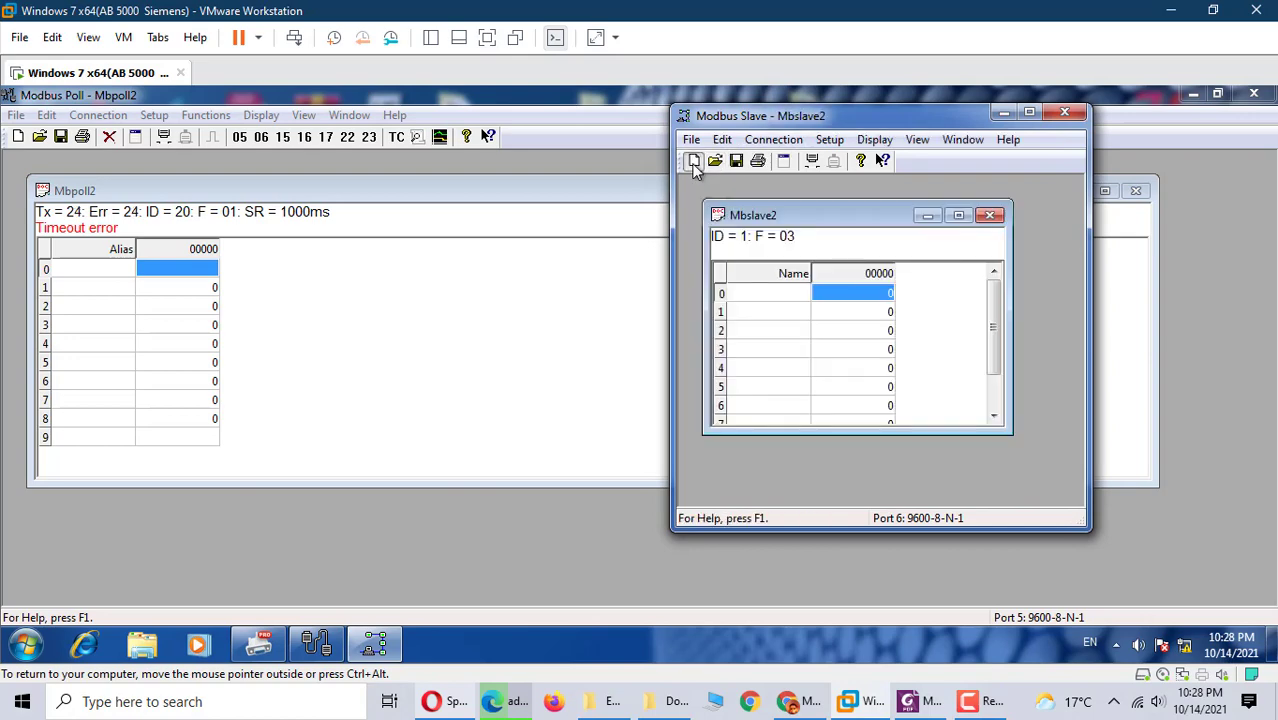
left_click(828, 142)
left_click(875, 162)
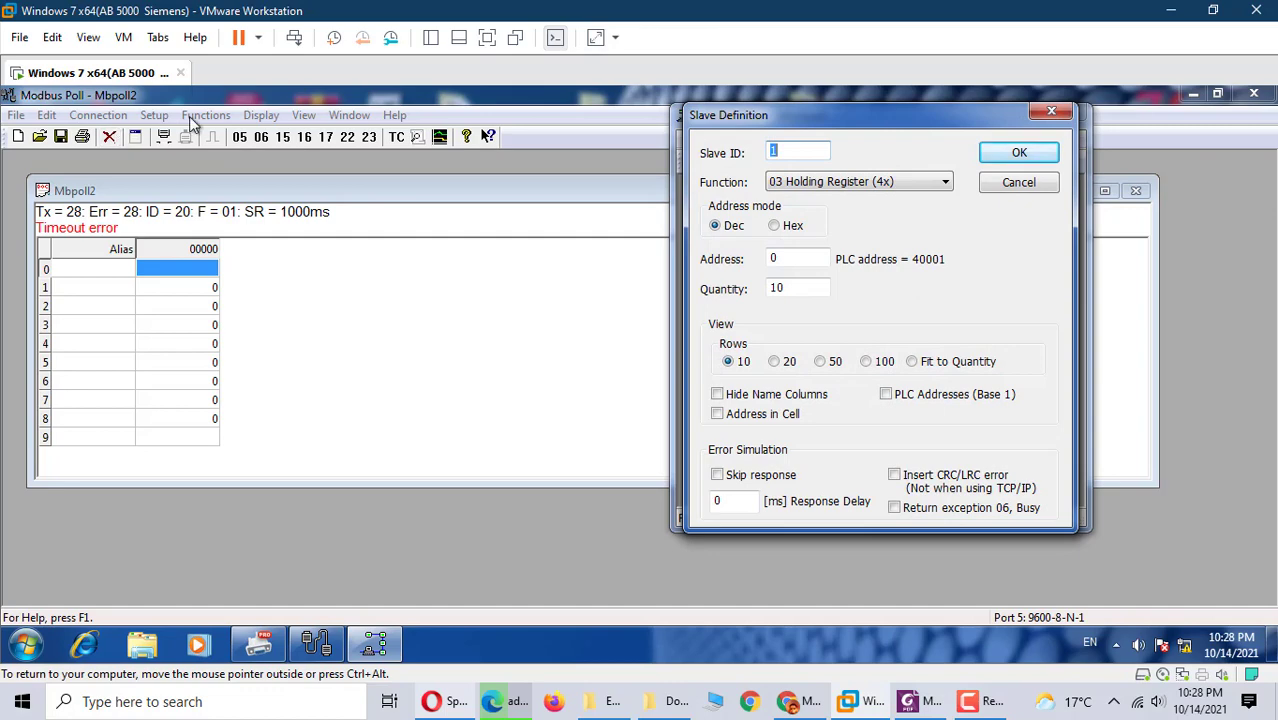
left_click(158, 115)
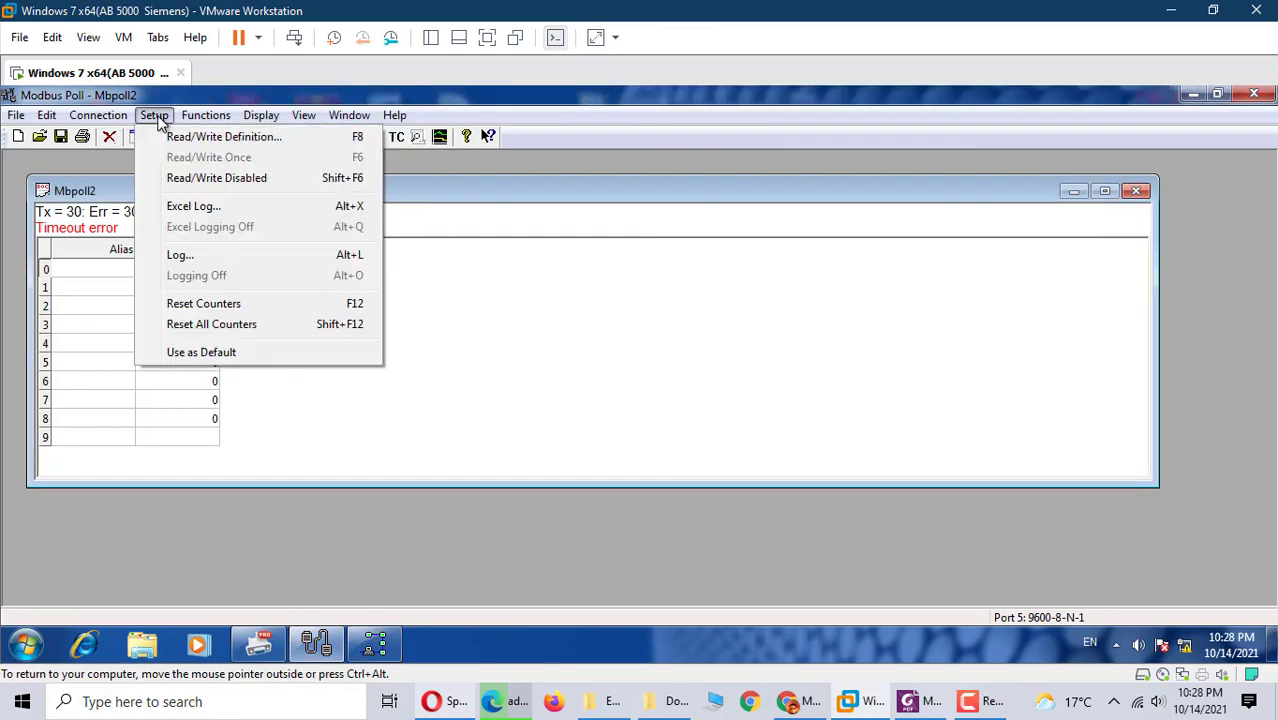
left_click(177, 137)
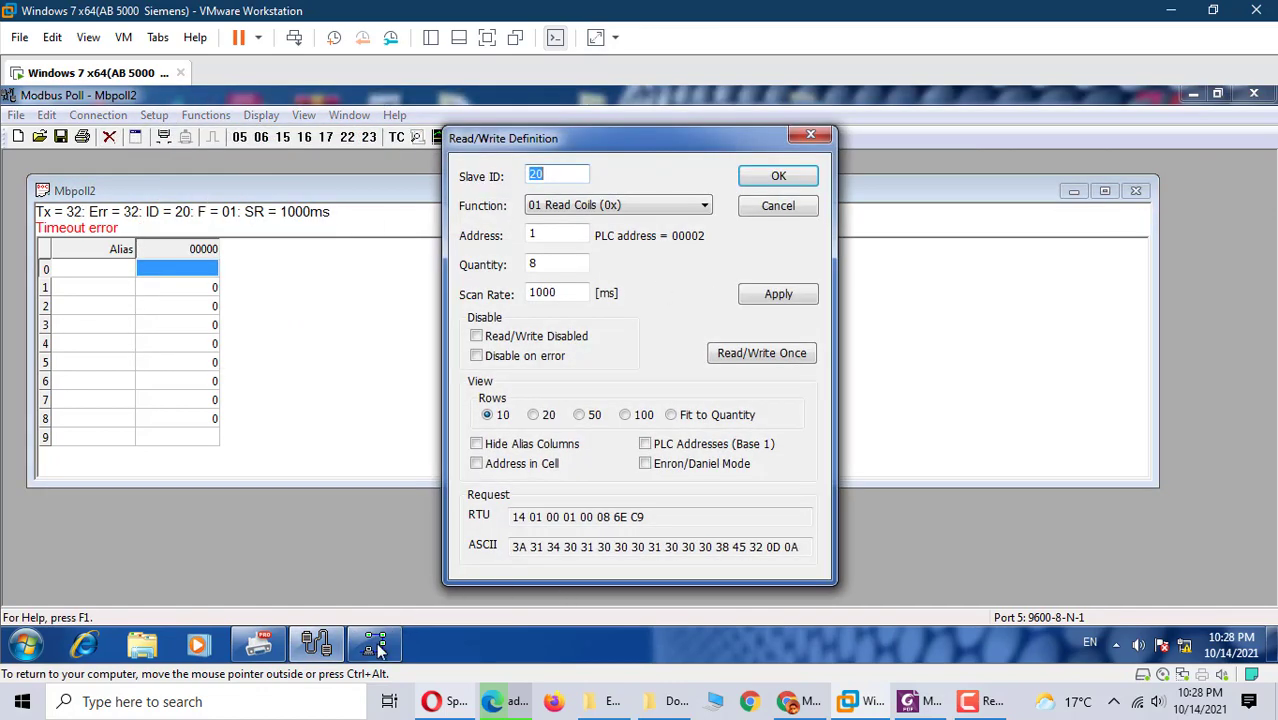
left_click(376, 645)
mouse_move(833, 124)
left_mouse_down()
mouse_move(937, 132)
mouse_move(863, 103)
left_mouse_up()
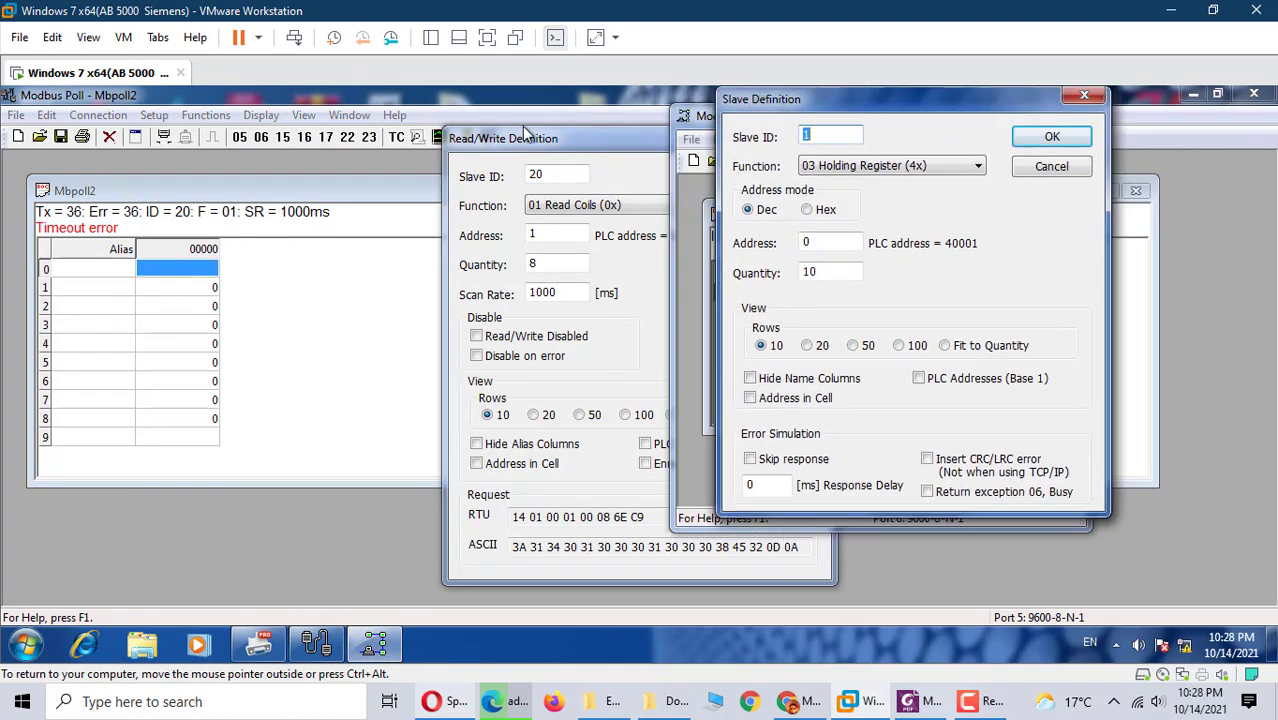
left_click_drag(522, 130, 262, 130)
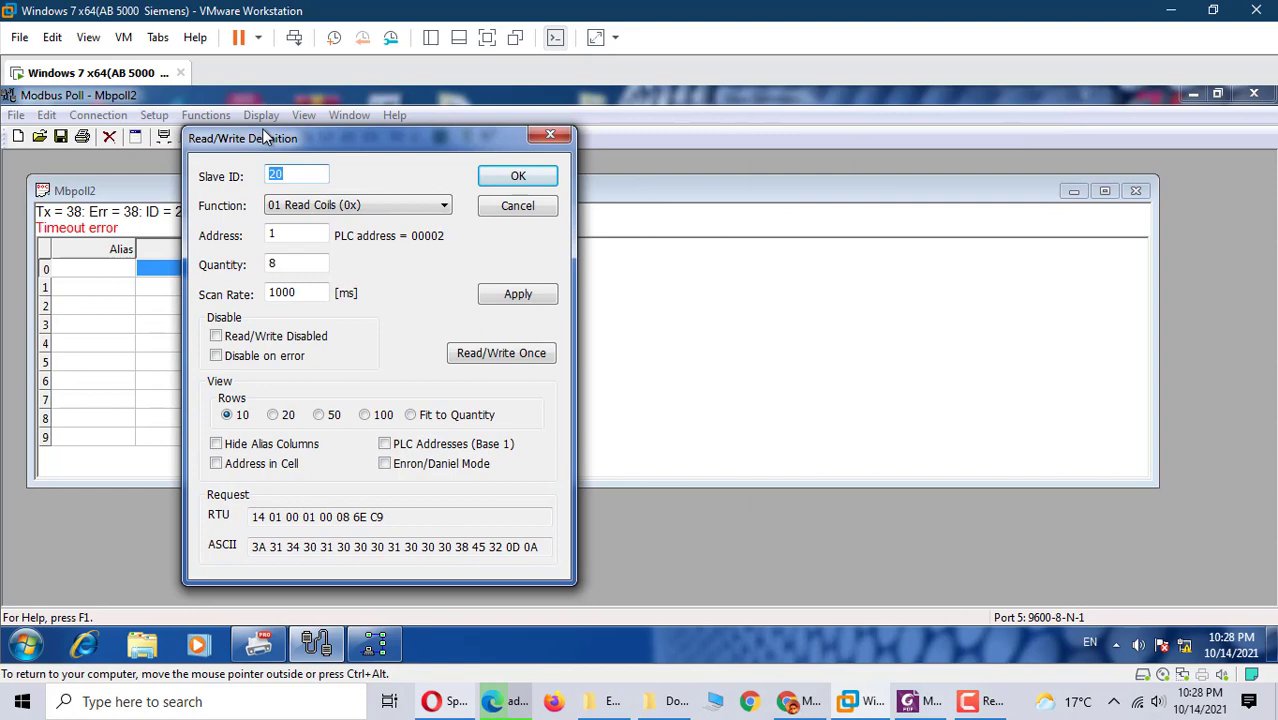
left_click(376, 645)
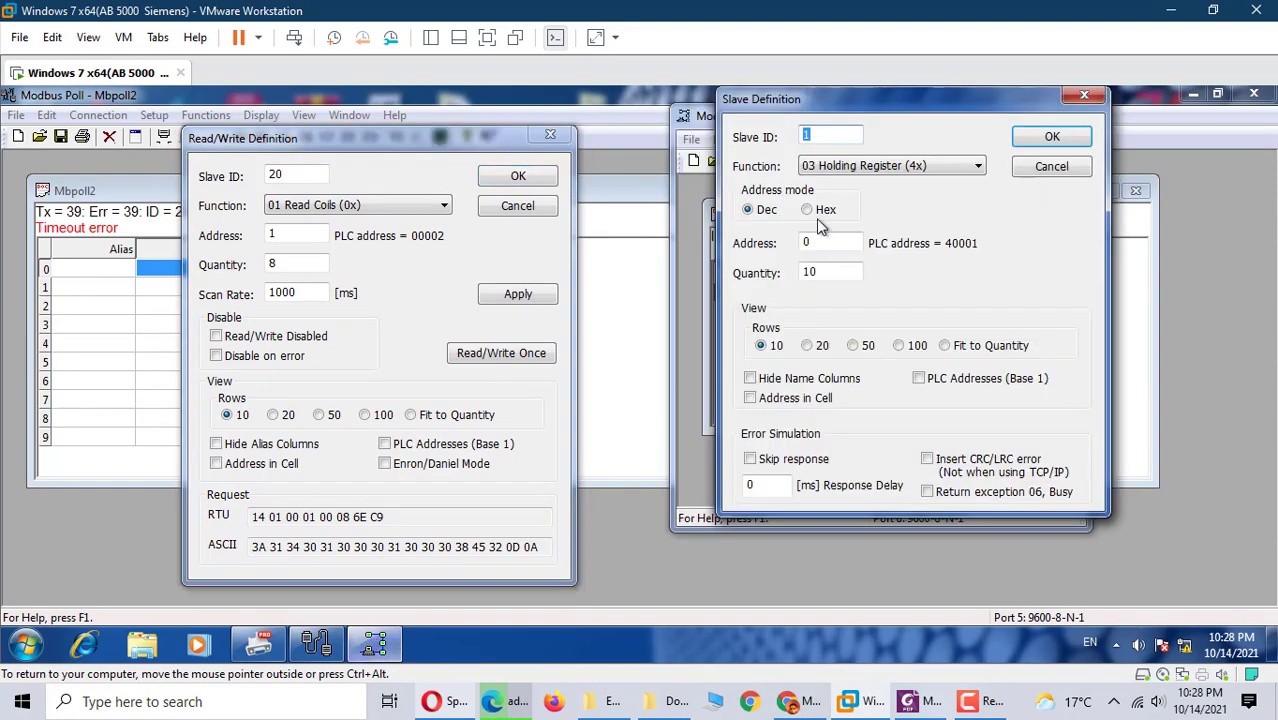
Step: Define slave ID 20, 01 Coil Status, address 1, quantity 8, then close the poll definition
left_click(840, 137)
type("20")
left_click(978, 167)
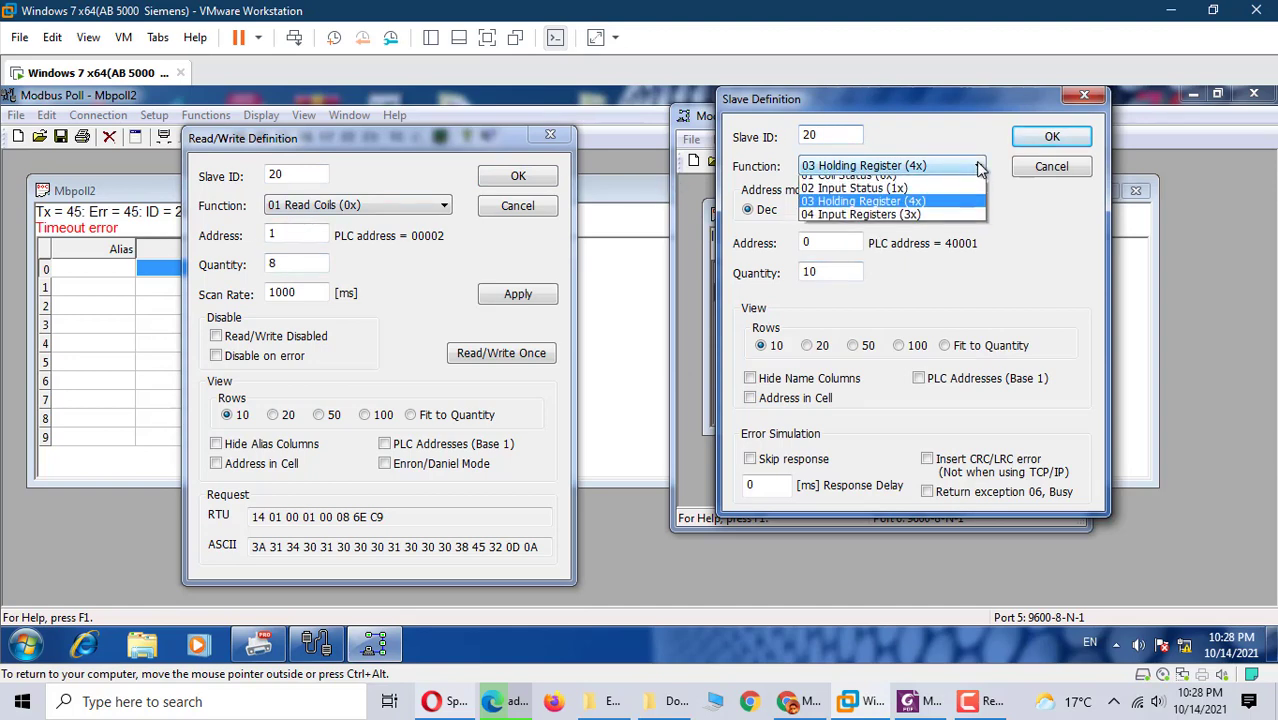
left_click(880, 178)
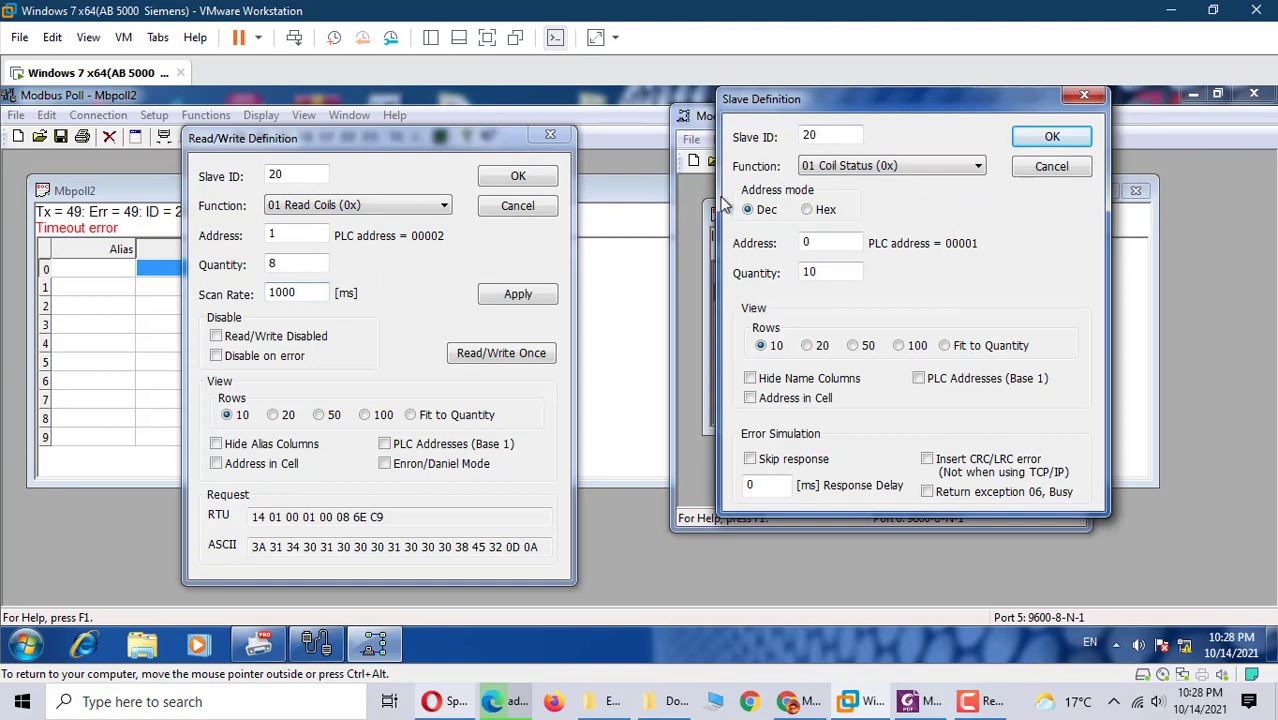
key("BackSpace")
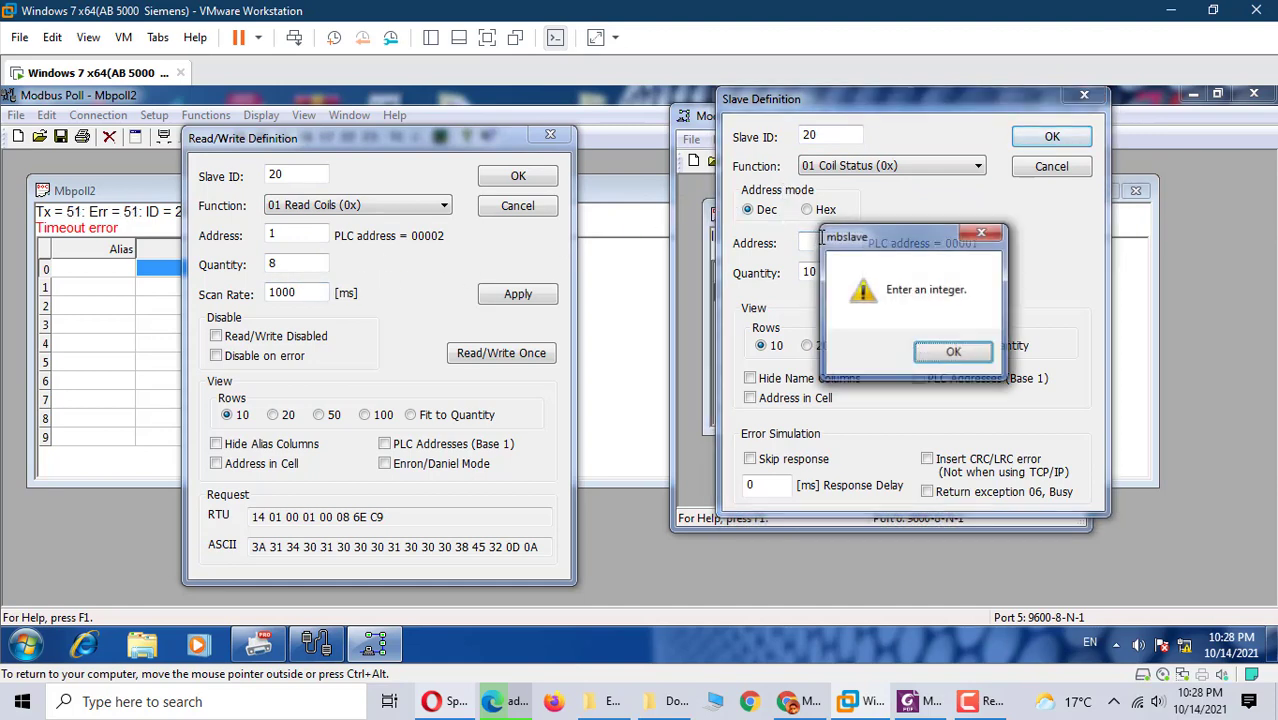
left_click(953, 368)
type("8")
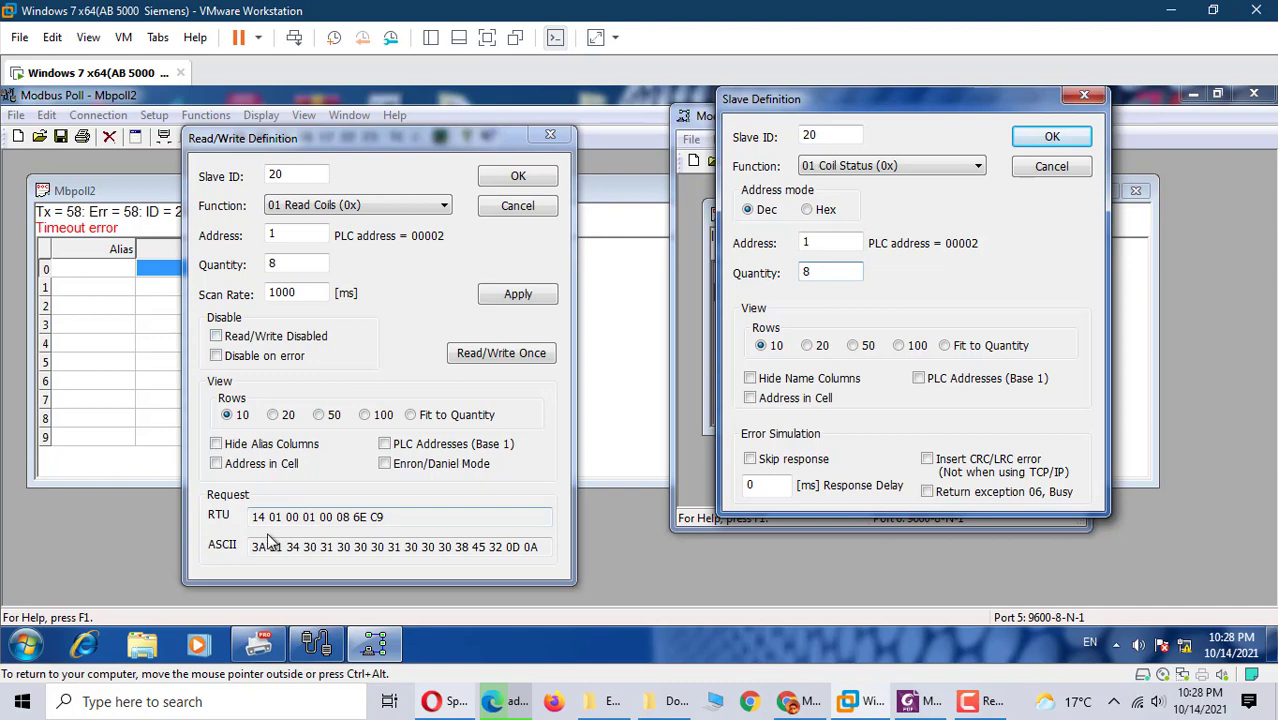
left_click(1049, 137)
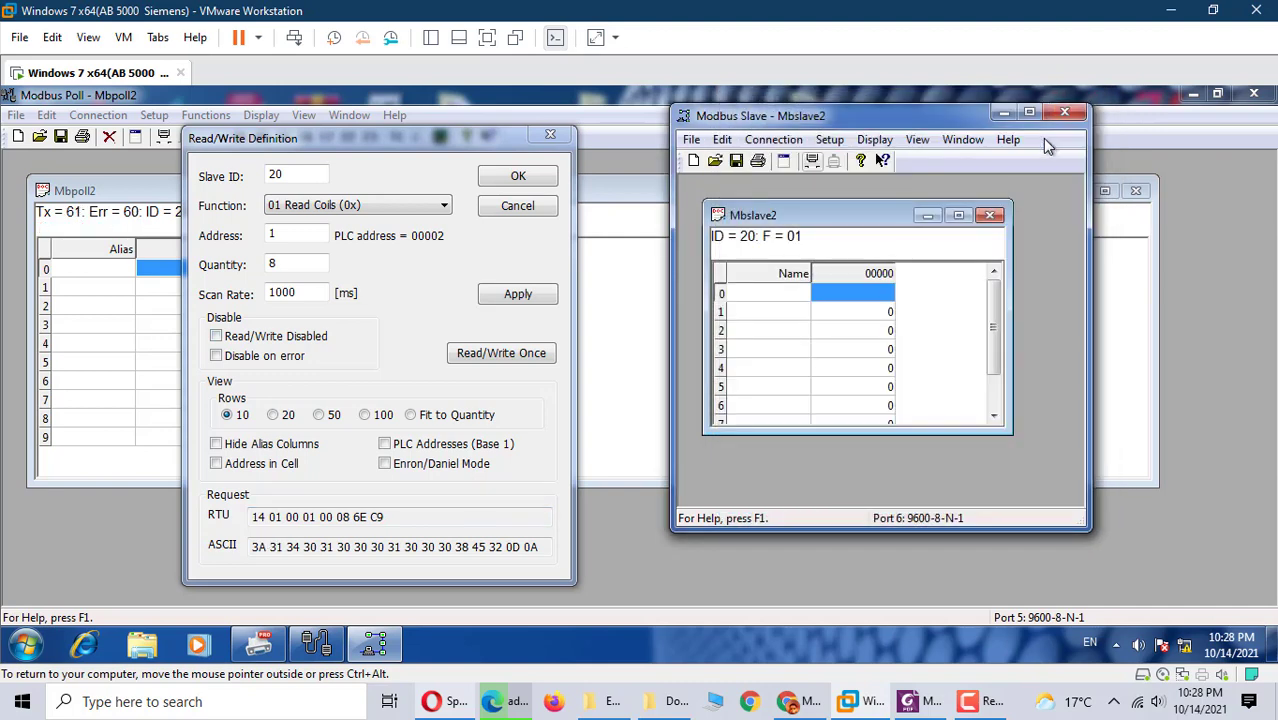
left_click(517, 178)
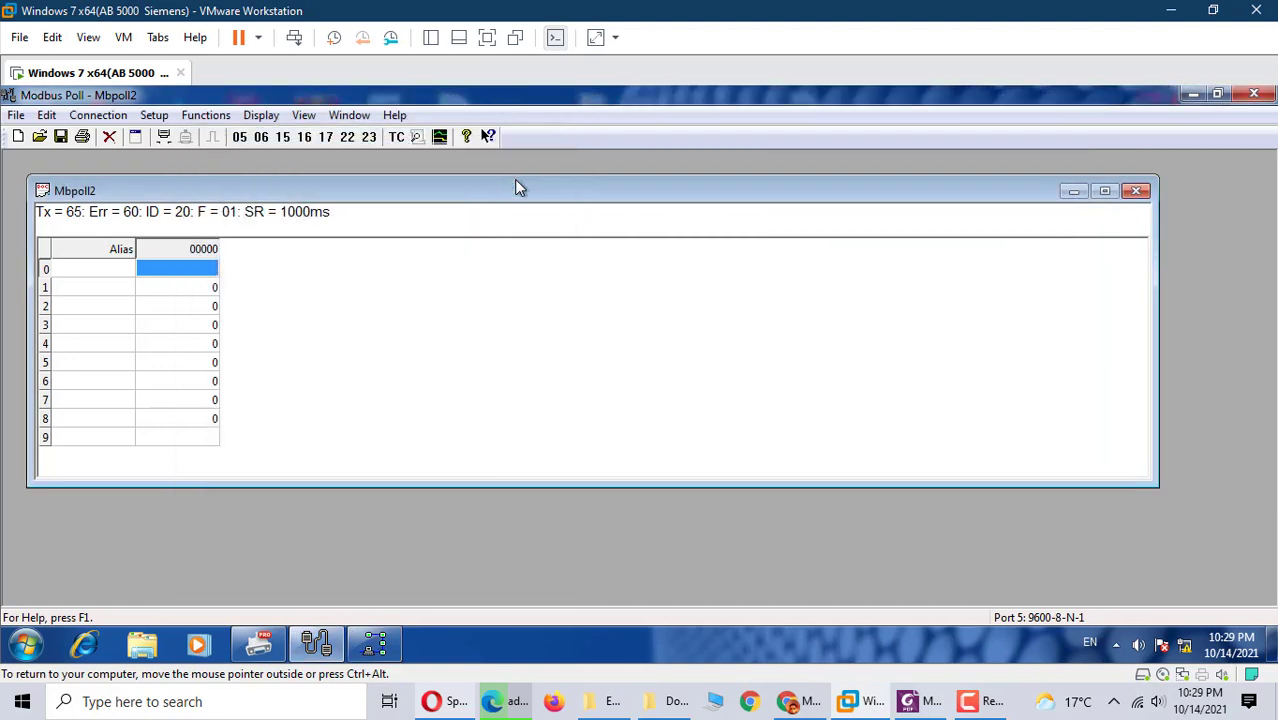
Step: Maximize the Mbslave2 and Mbpoll2 tables and arrange both programs side by side
left_click(1219, 95)
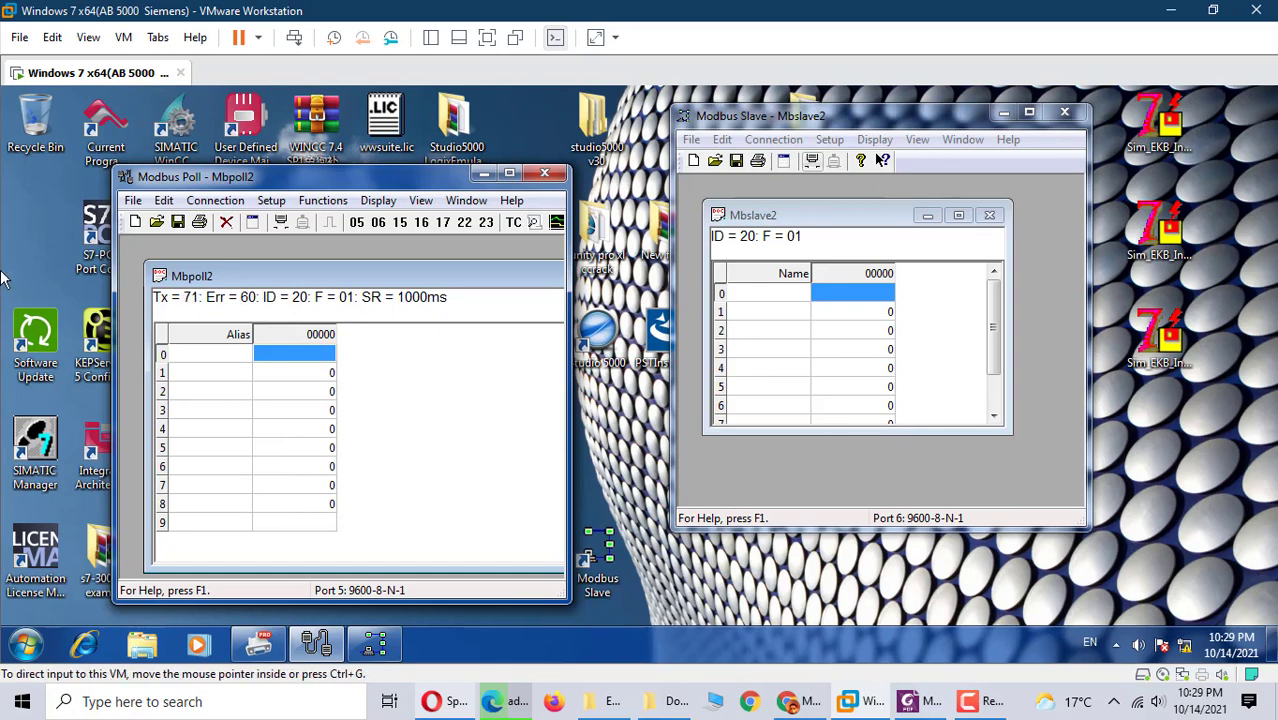
left_click(212, 202)
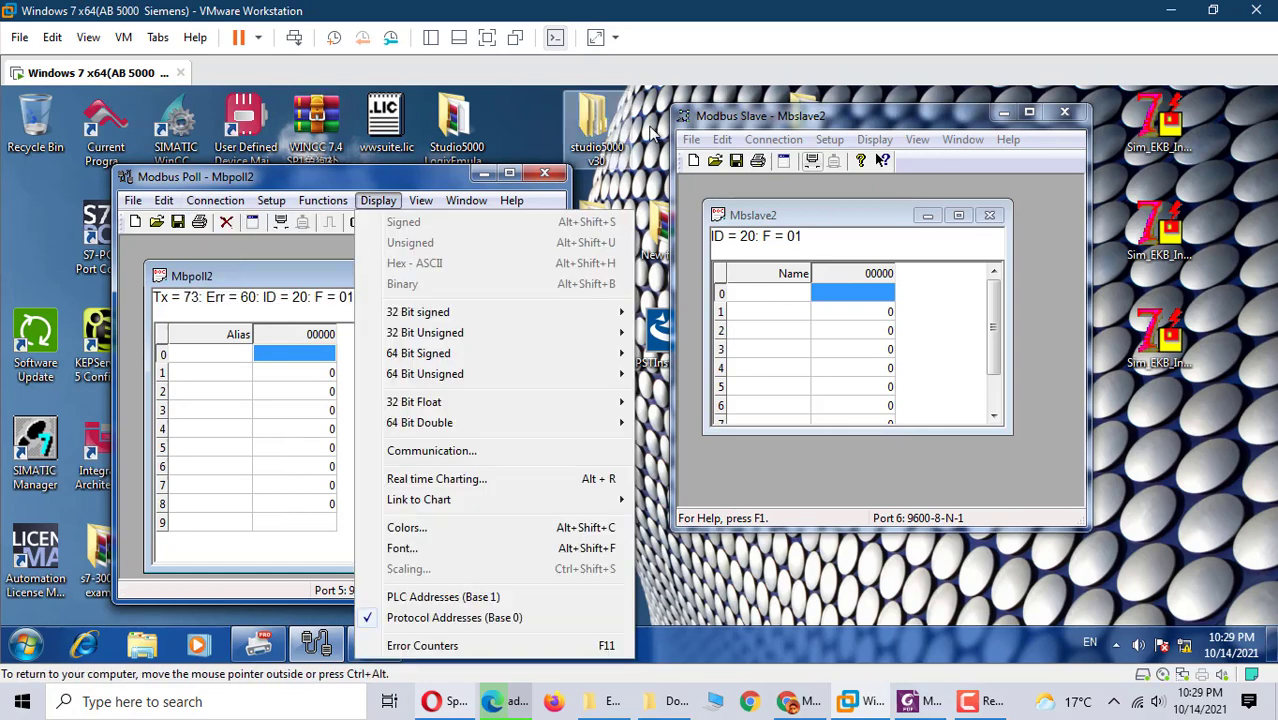
left_click(787, 141)
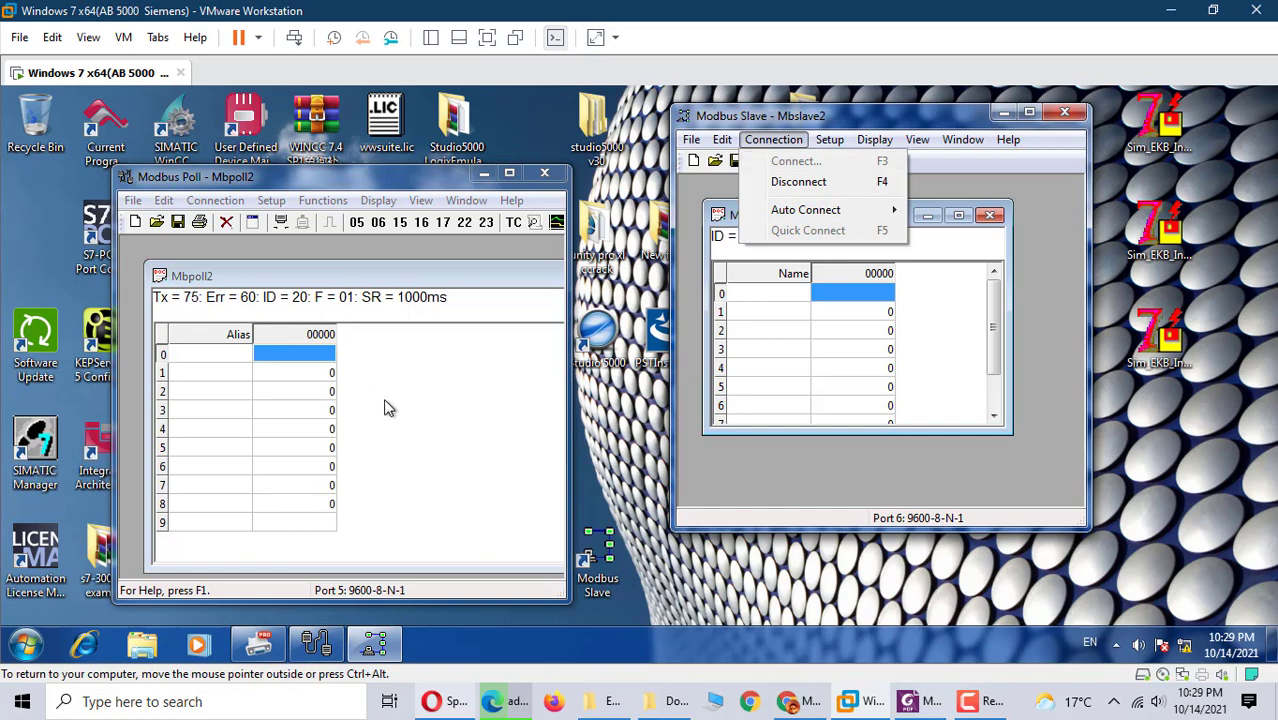
left_click(420, 350)
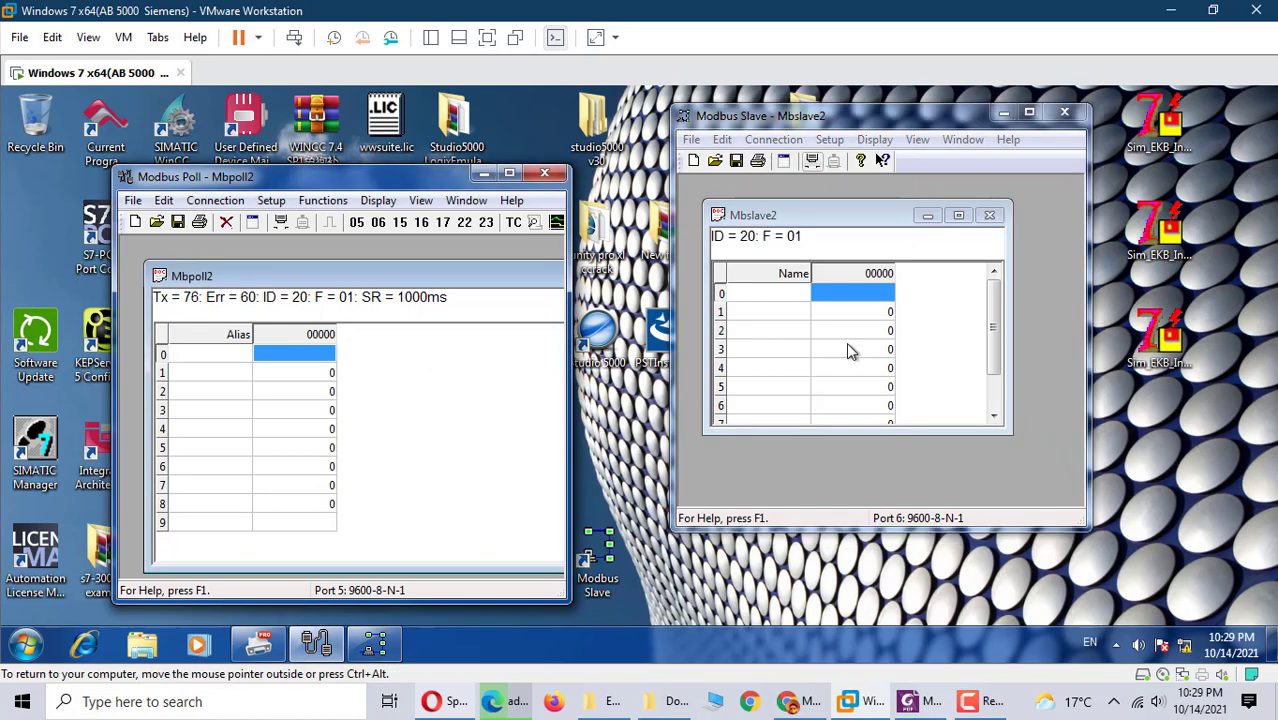
left_click(958, 215)
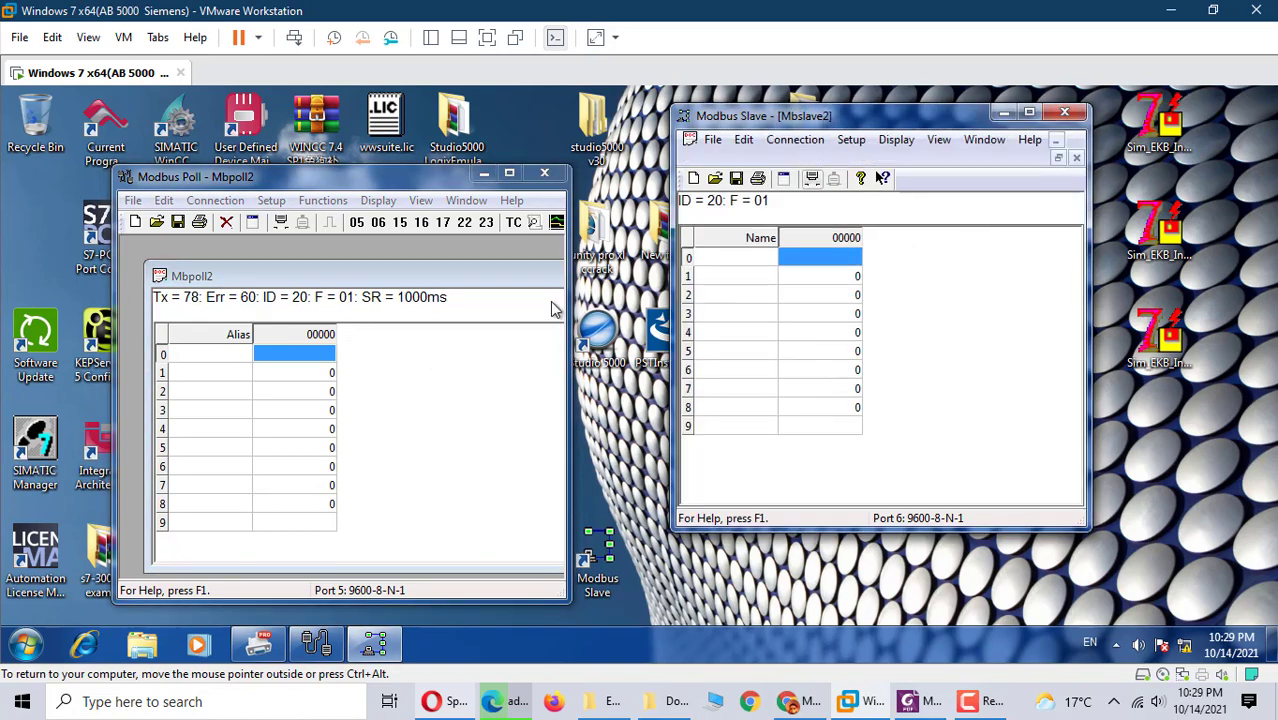
mouse_move(487, 283)
left_mouse_down()
mouse_move(433, 270)
mouse_move(239, 273)
left_mouse_up()
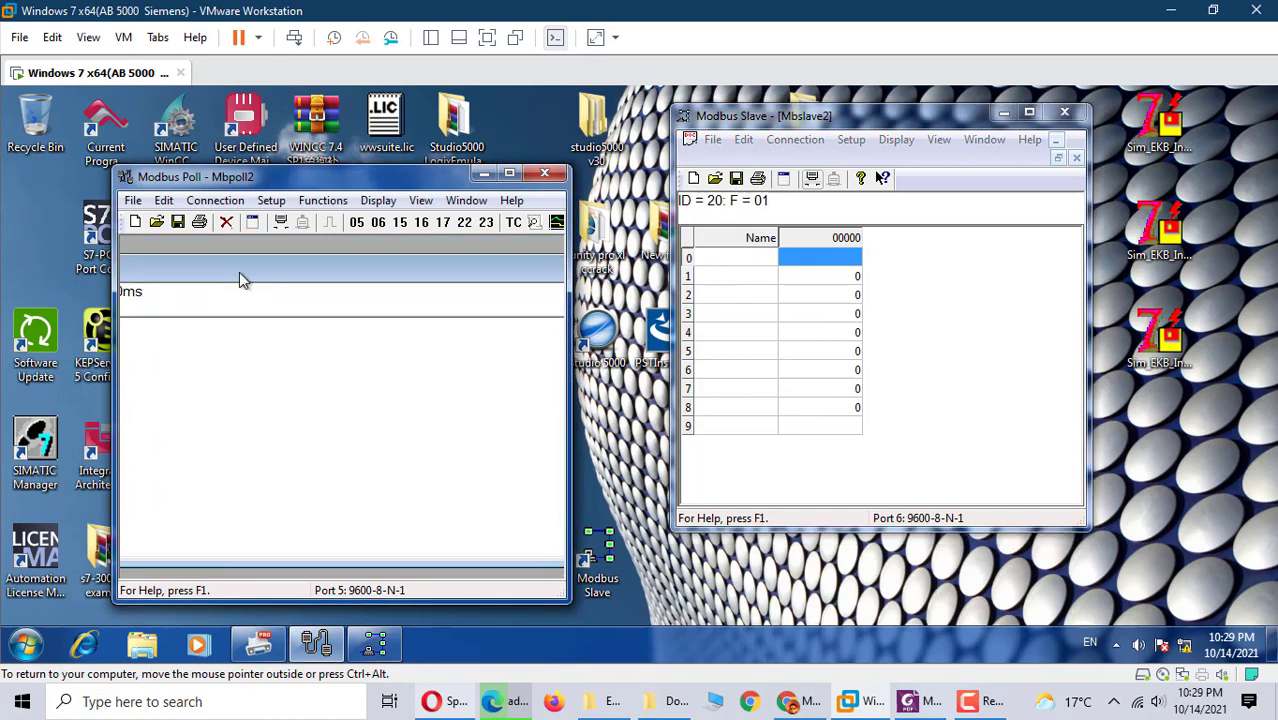
left_click(510, 176)
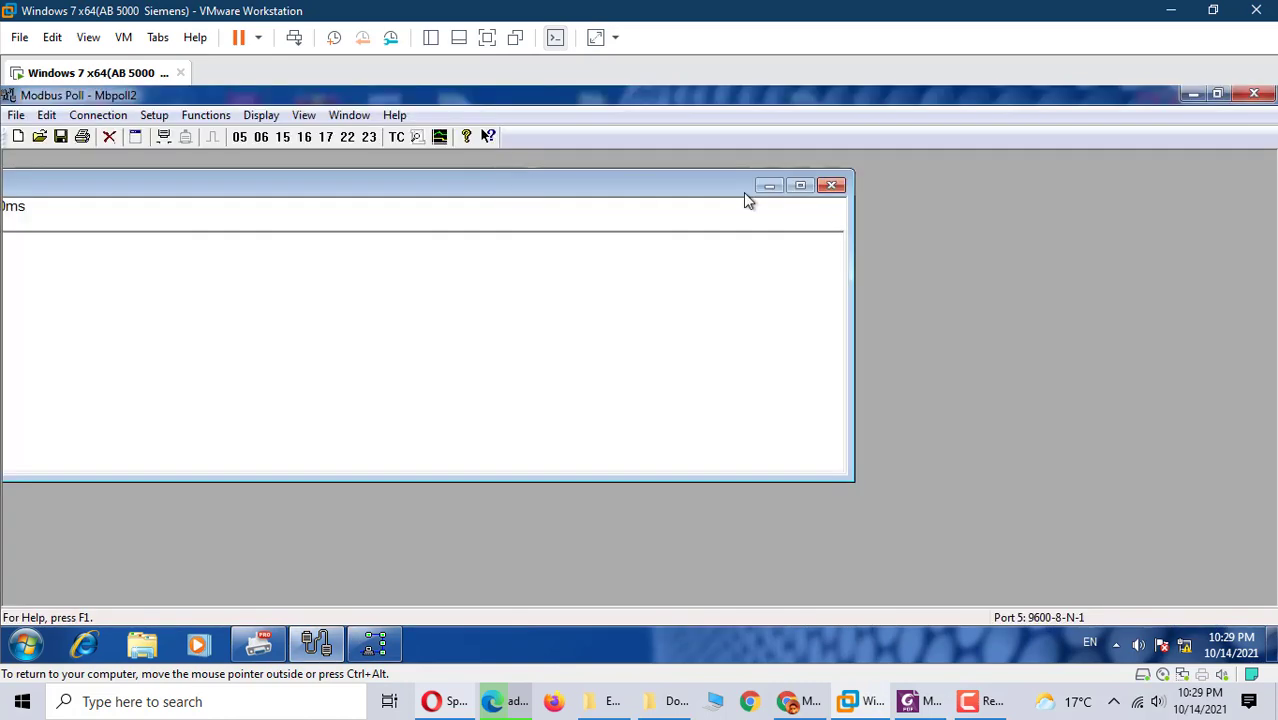
left_click(805, 191)
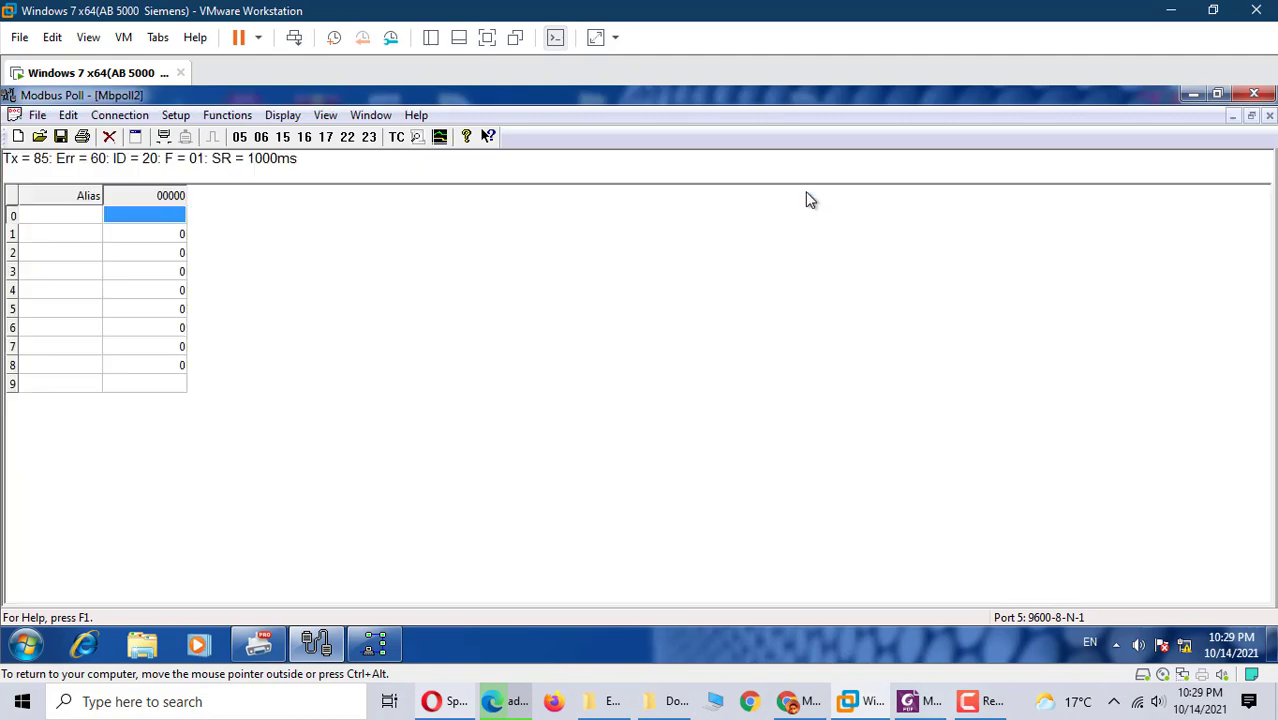
left_click(1217, 94)
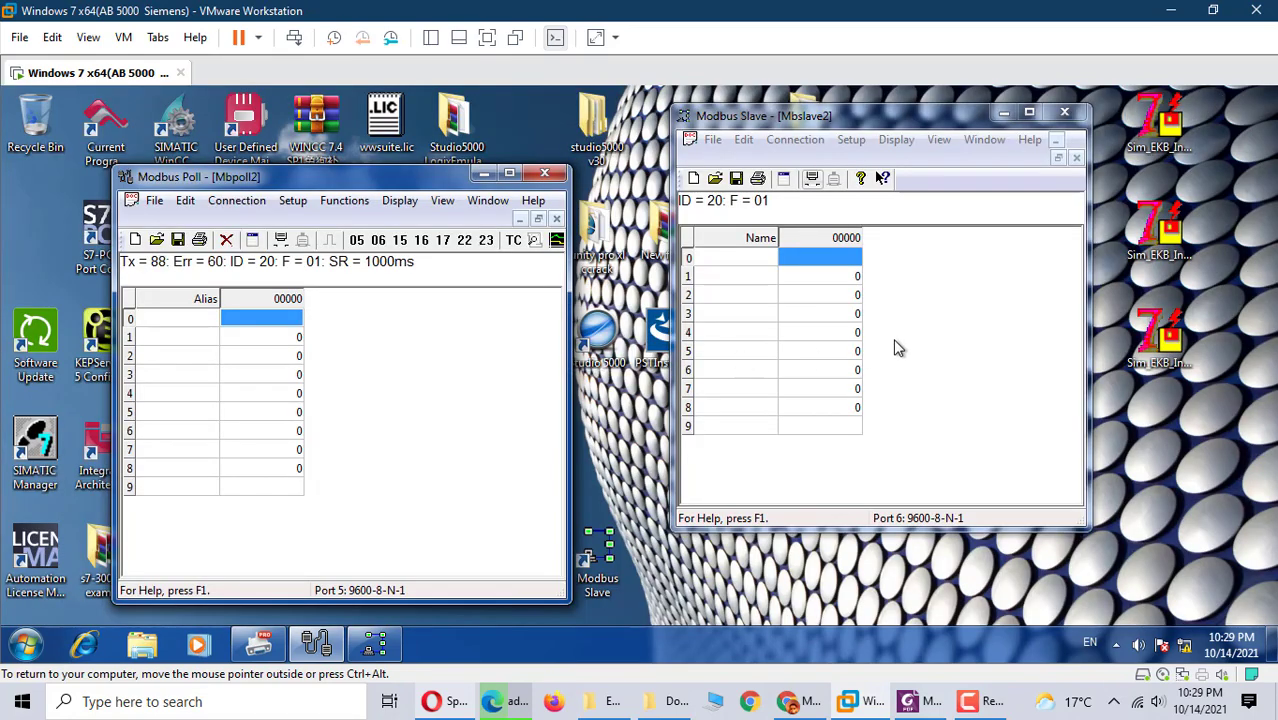
Step: Set coils 1 and 2 to On in Mbslave2 so Mbpoll2 reads 1 for both
double_click(856, 287)
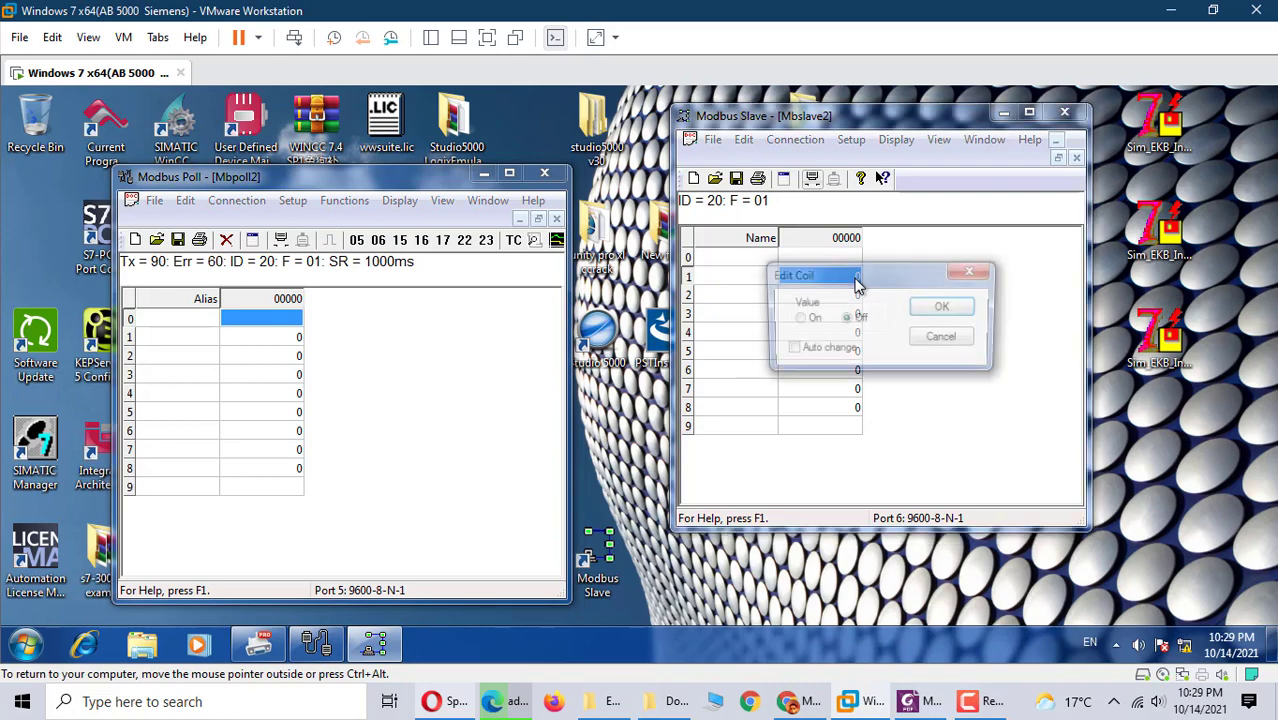
left_click(805, 319)
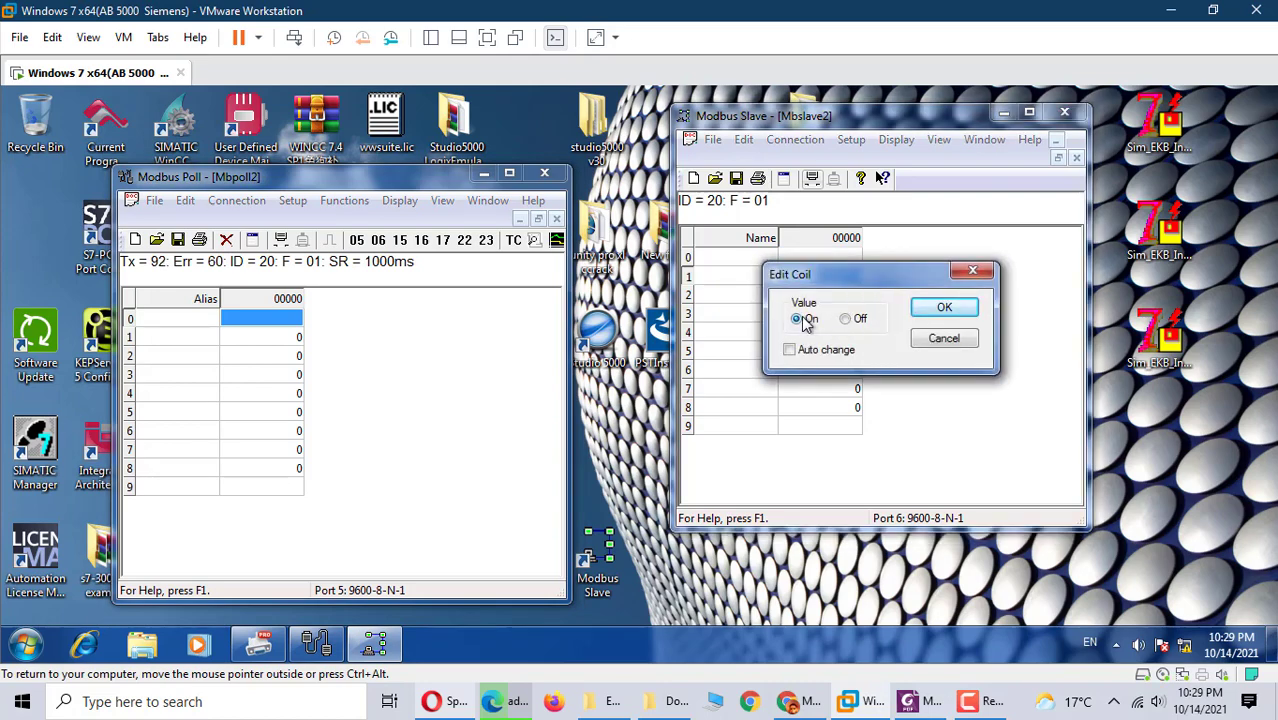
left_click(931, 314)
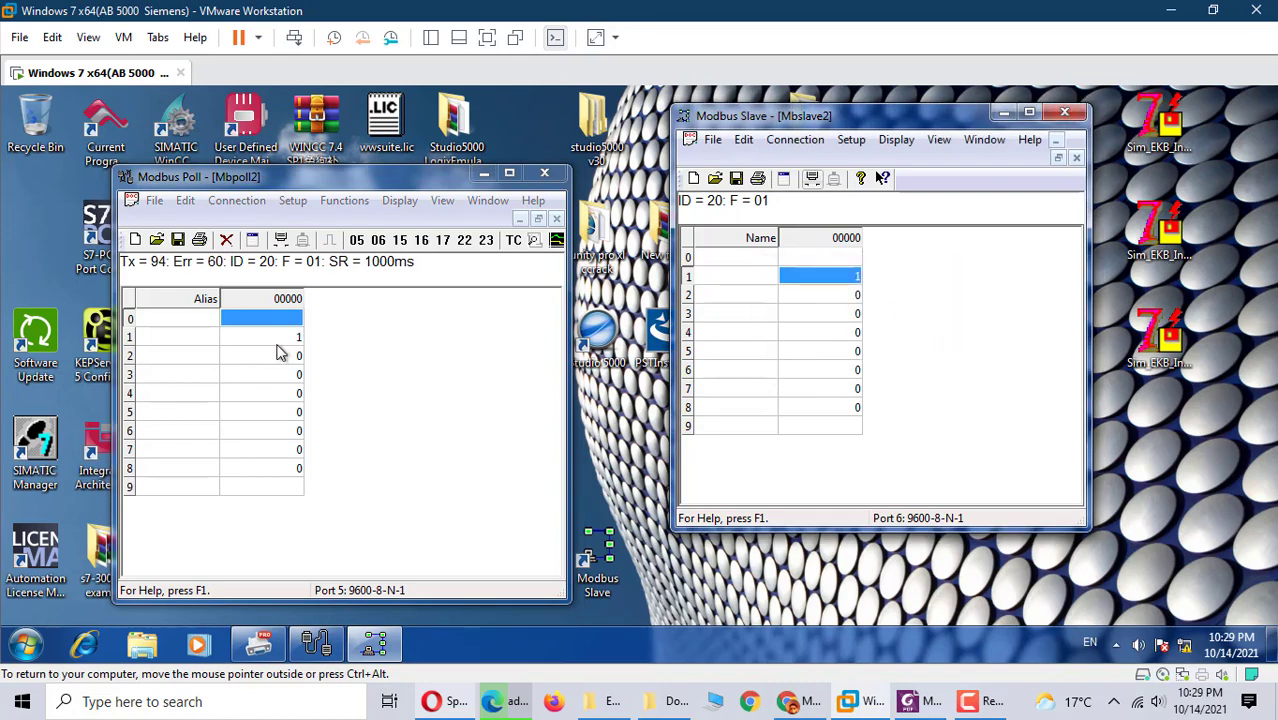
double_click(849, 295)
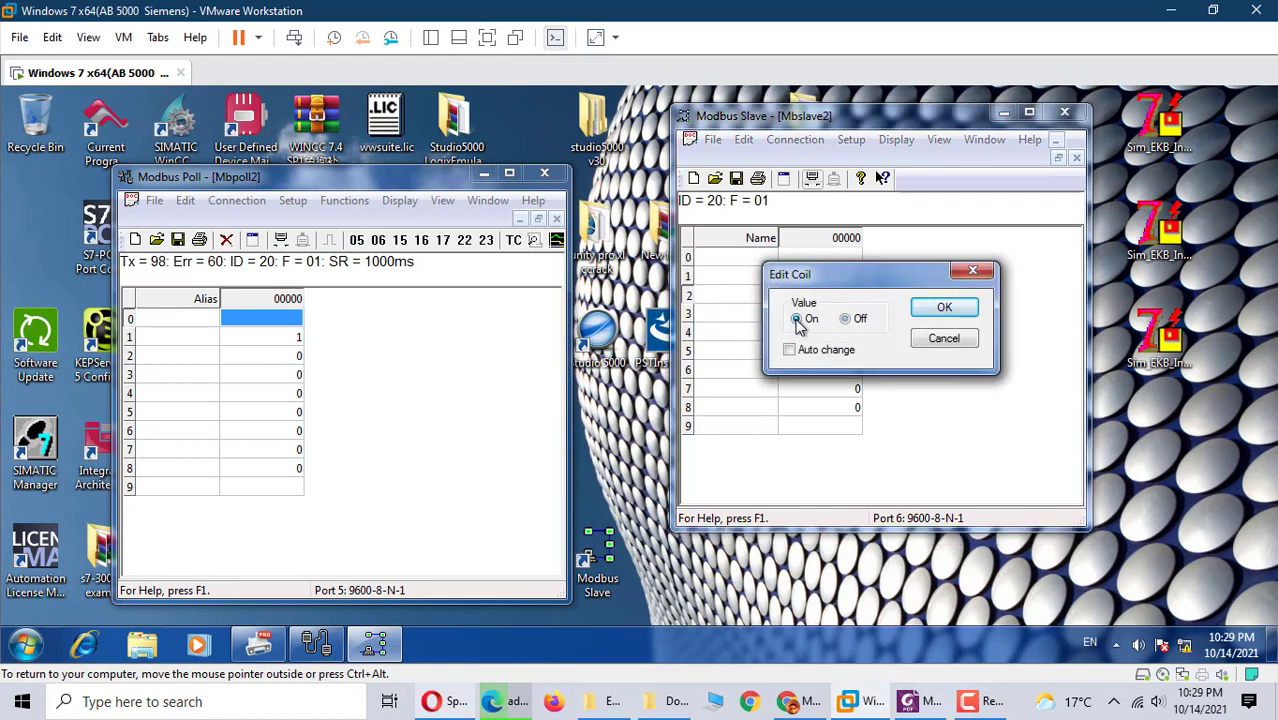
left_click(944, 307)
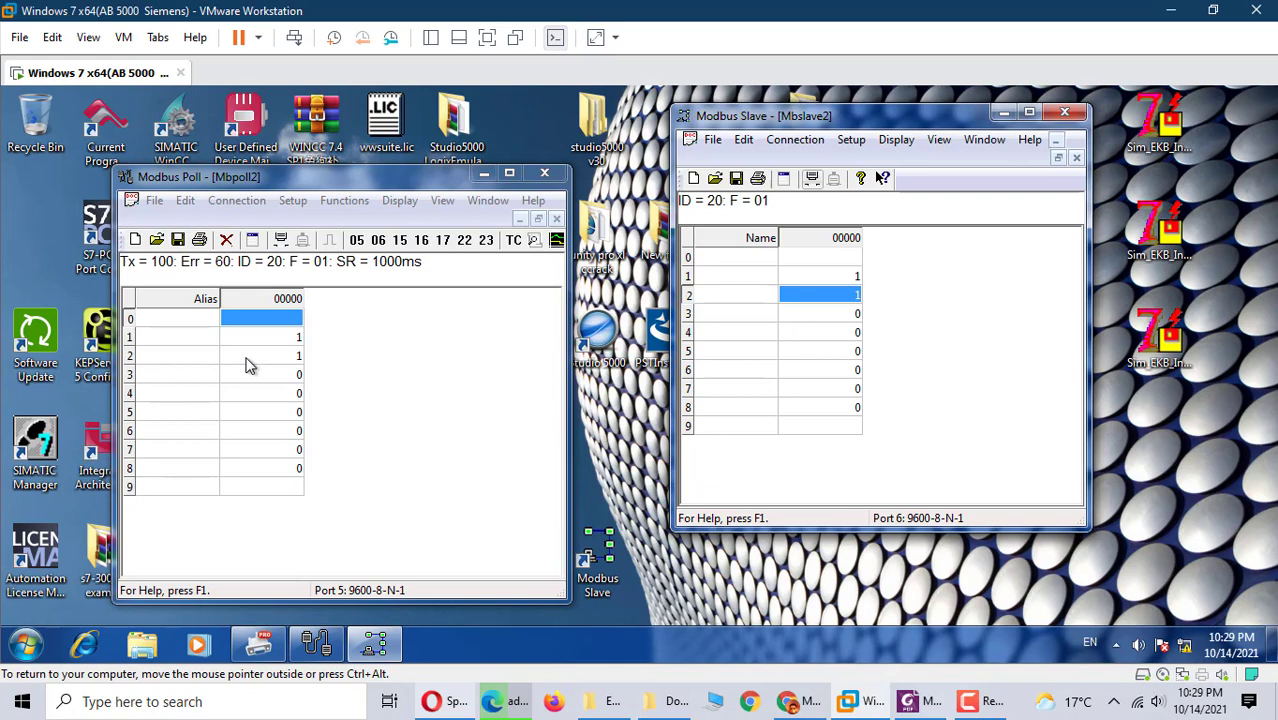
left_click(251, 204)
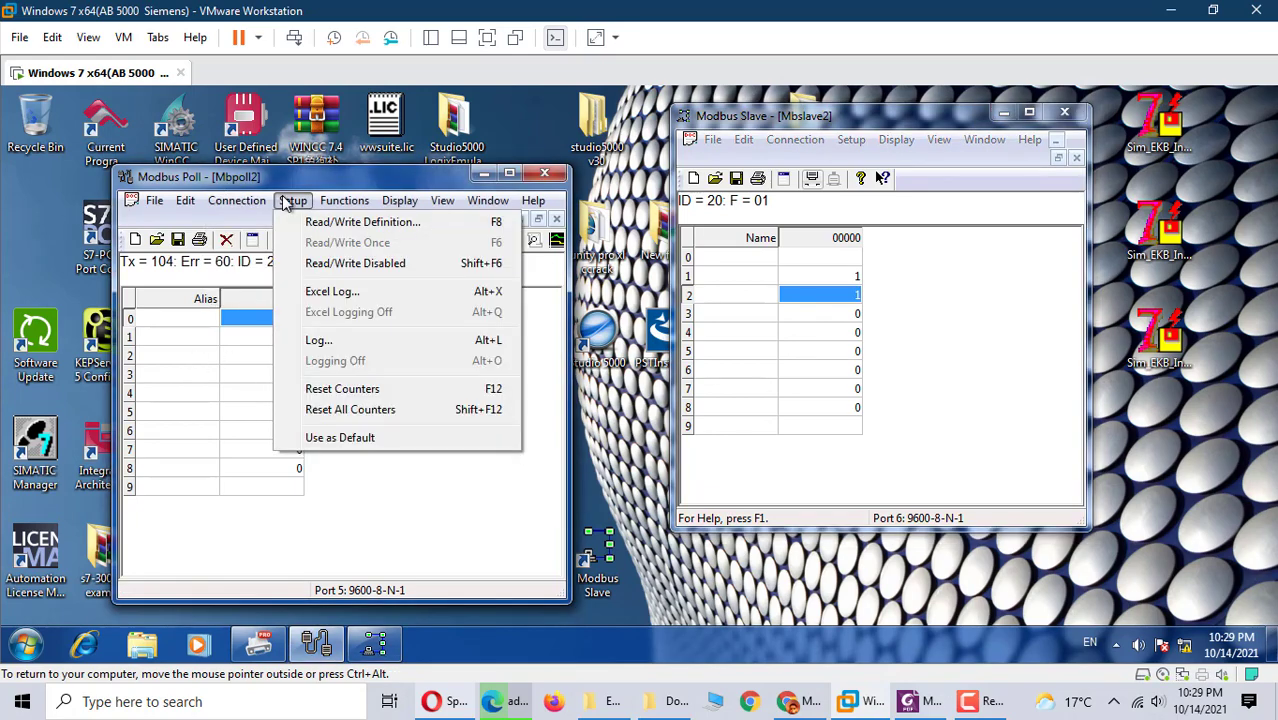
left_click(325, 223)
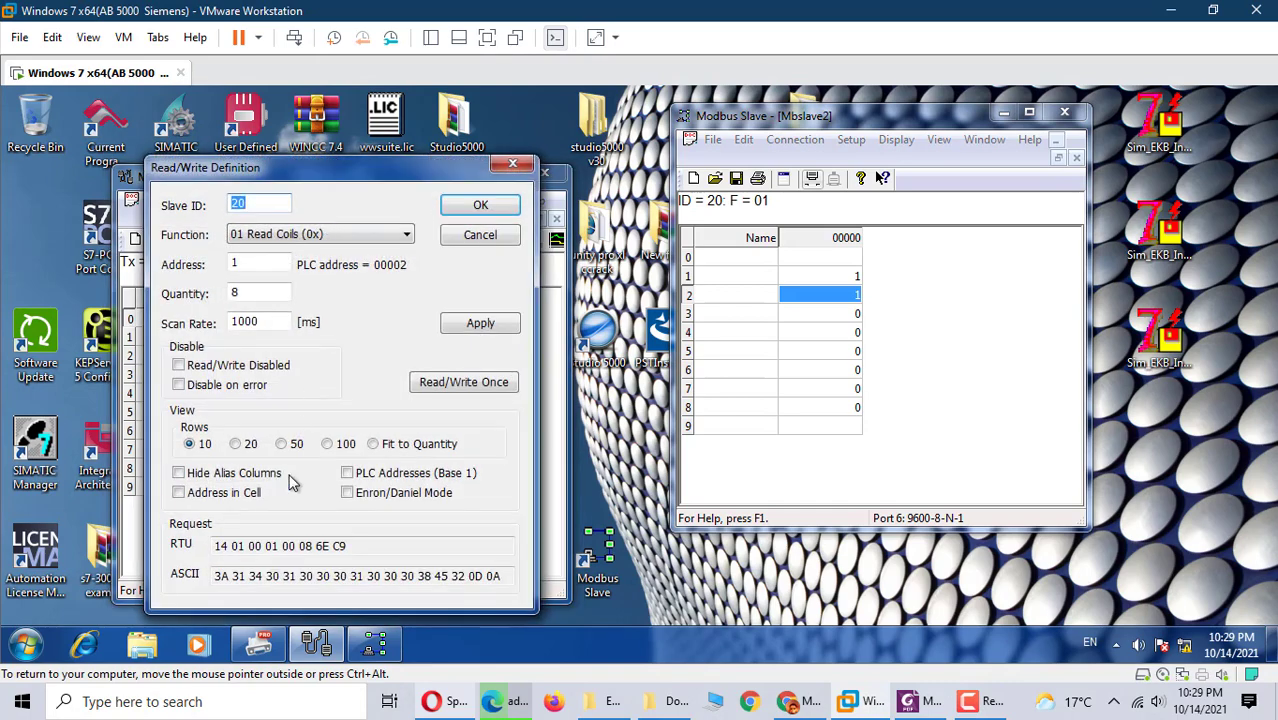
left_click_drag(214, 545, 383, 543)
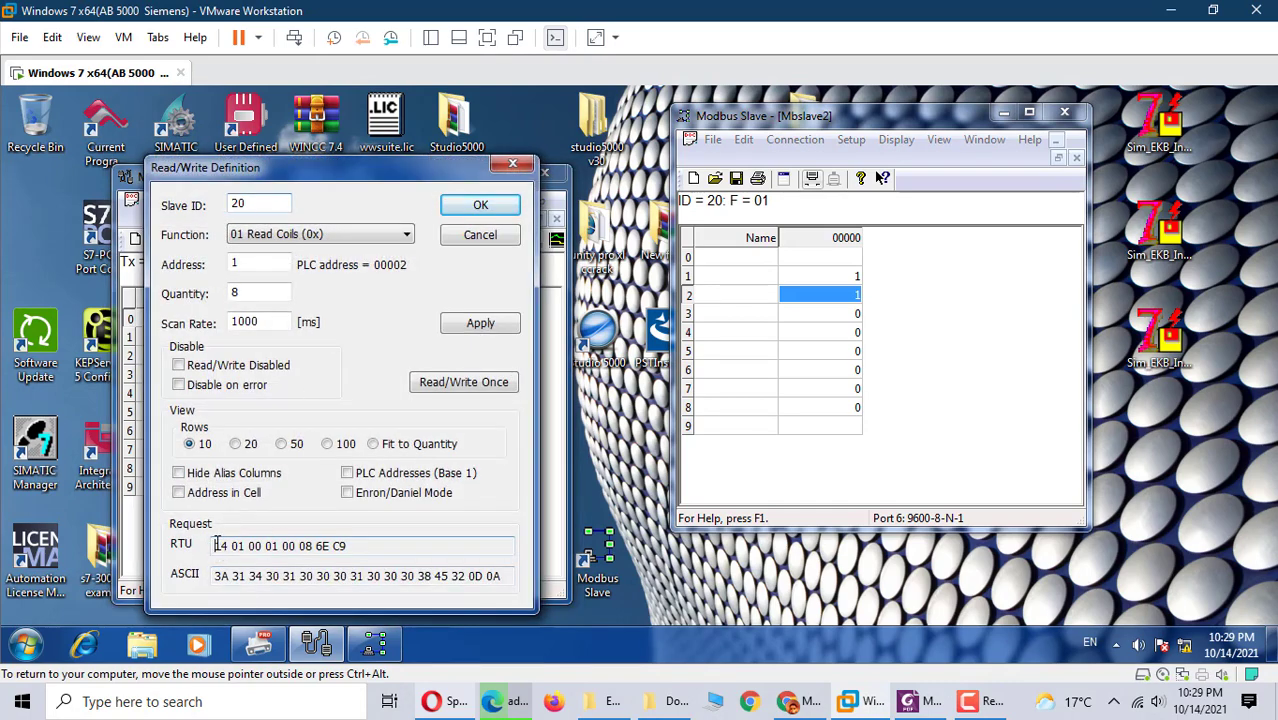
right_click(304, 550)
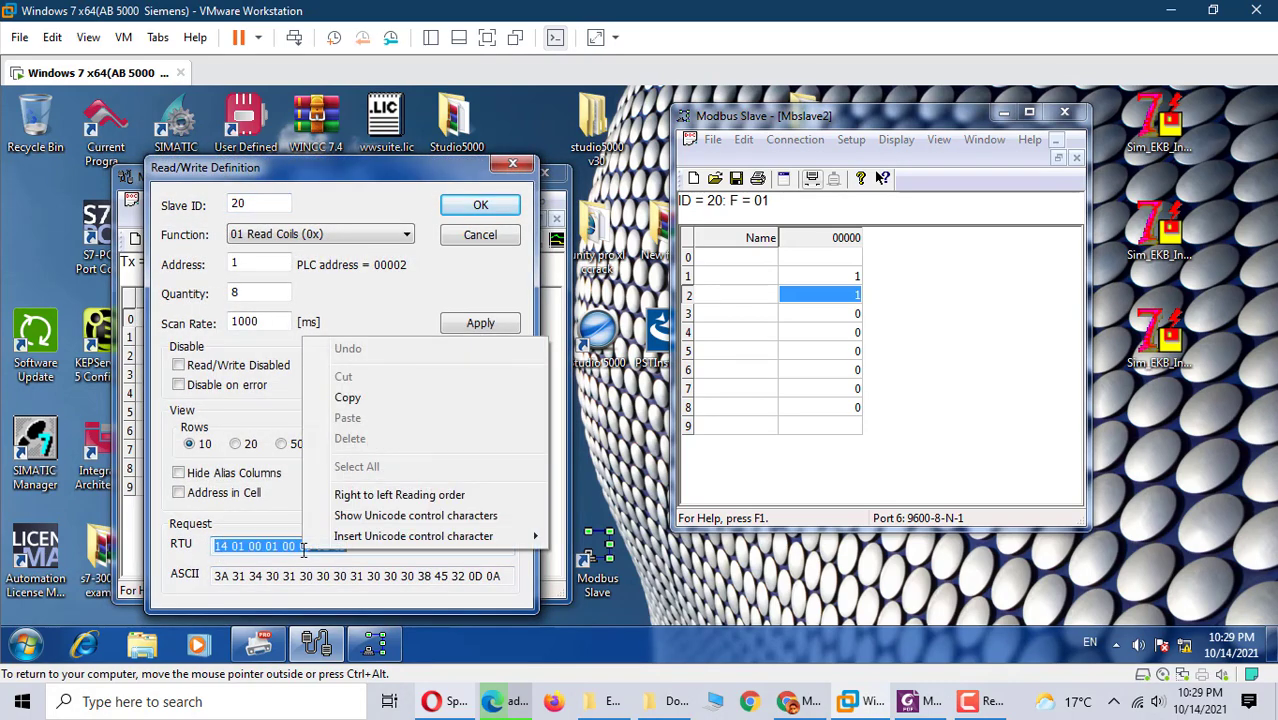
left_click(342, 398)
left_click(482, 205)
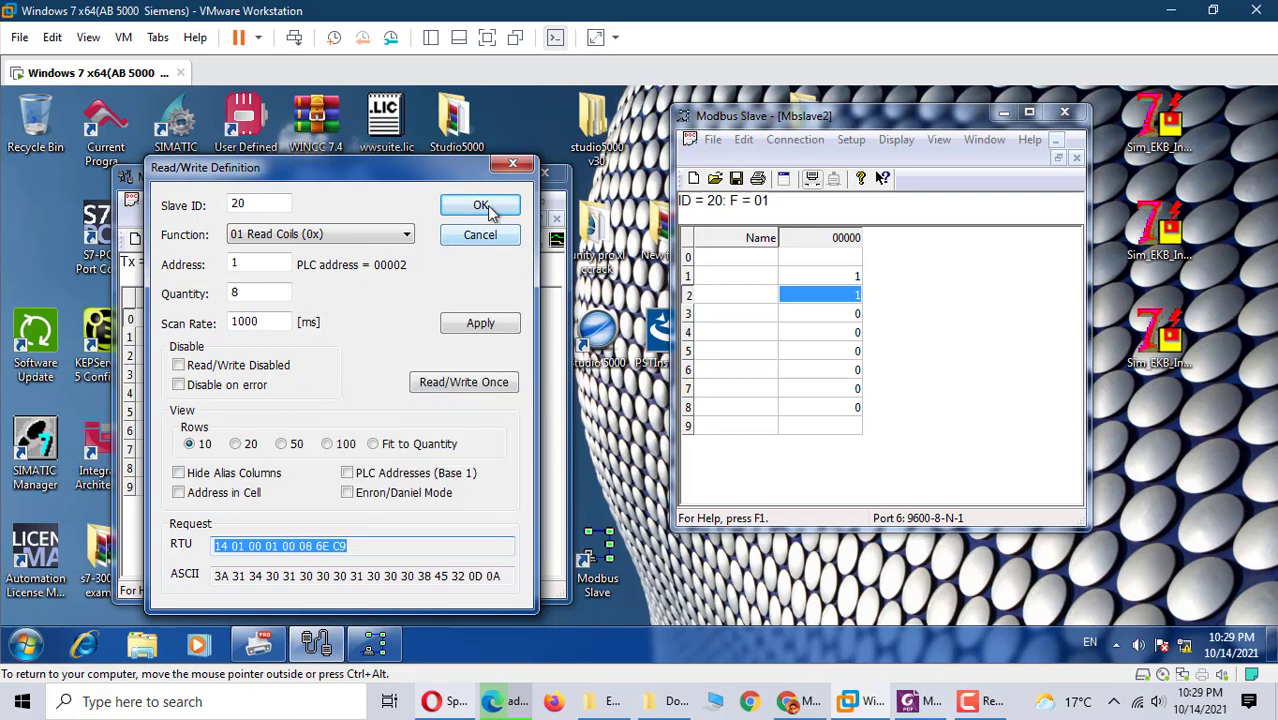
left_click(324, 208)
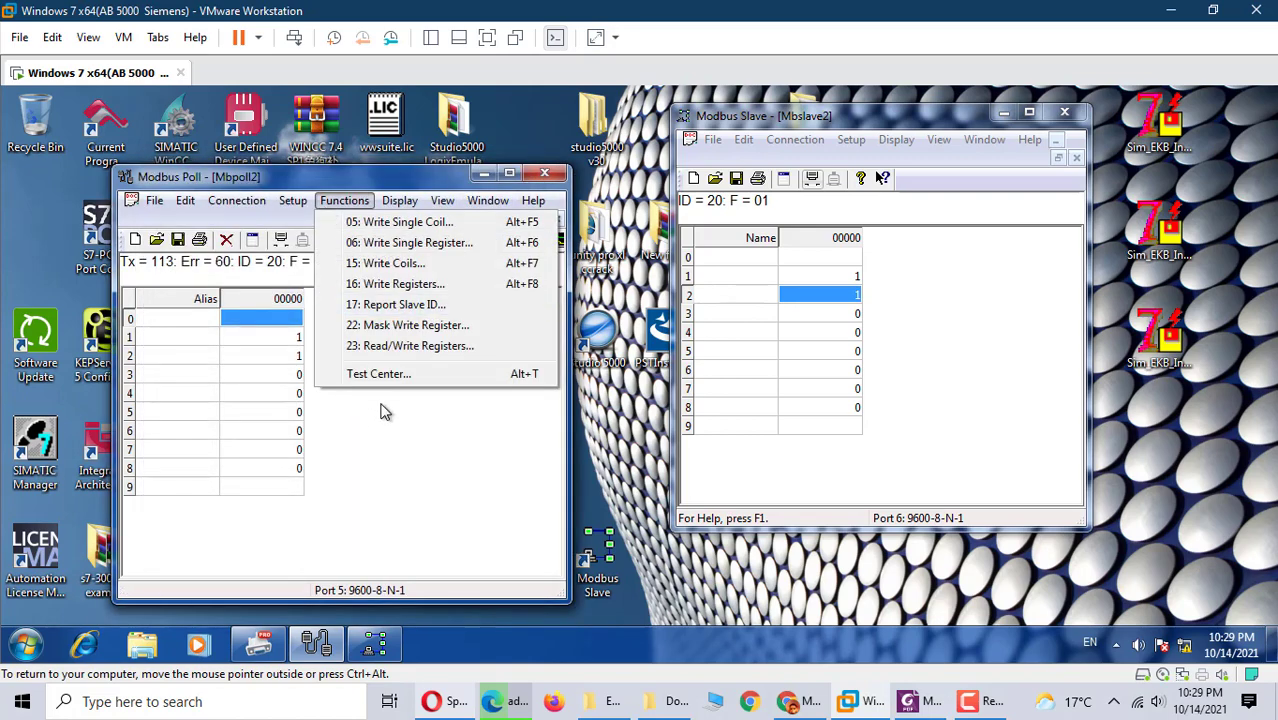
left_click(380, 374)
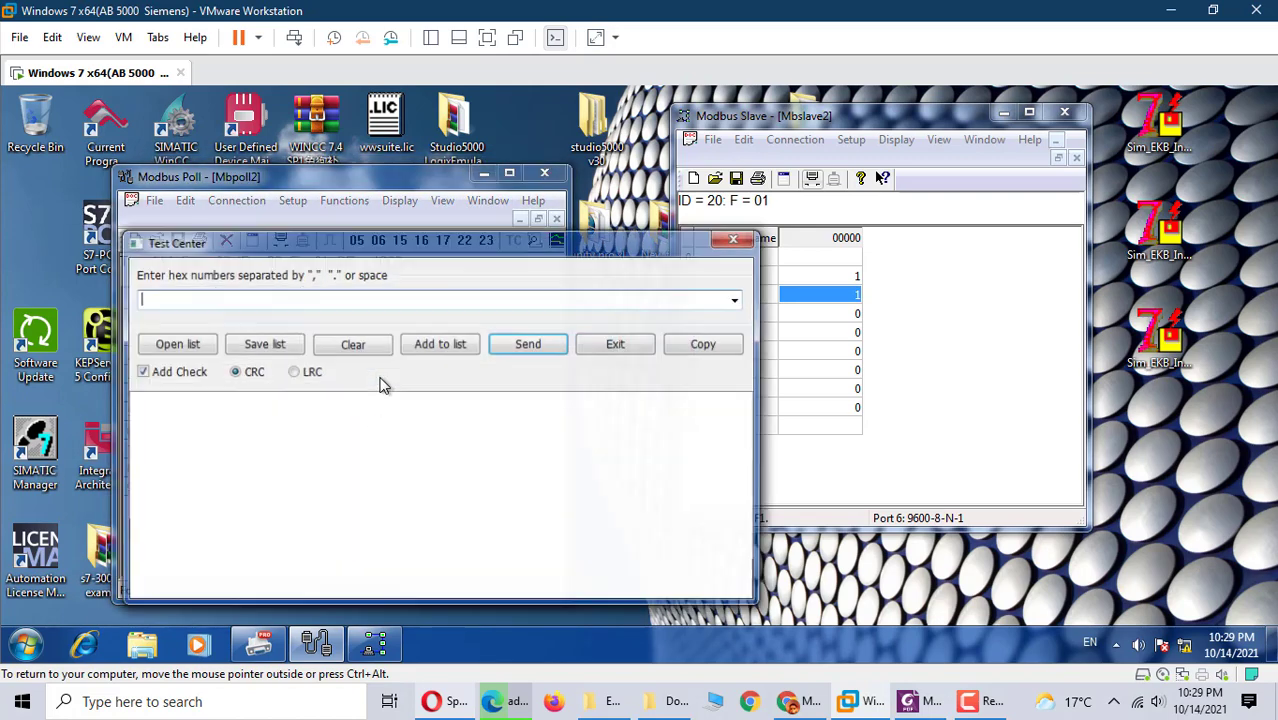
right_click(159, 298)
left_click(213, 380)
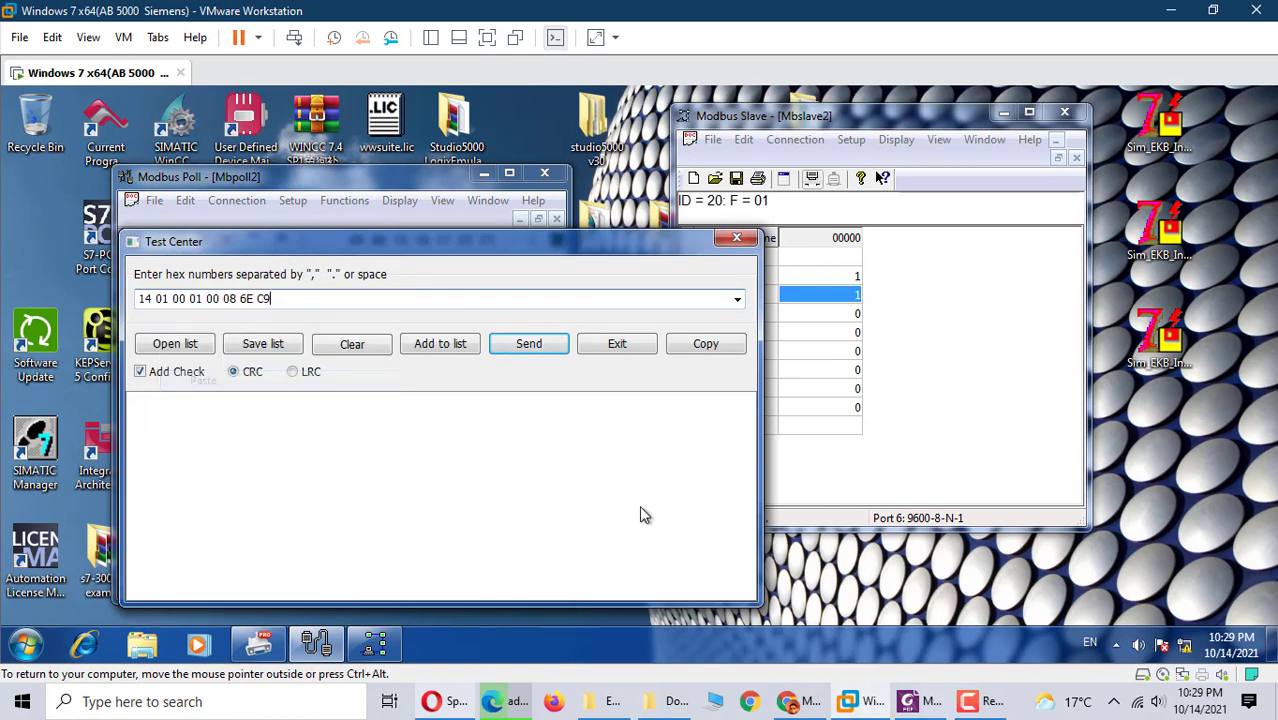
mouse_move(417, 247)
left_mouse_down()
mouse_move(652, 232)
mouse_move(727, 332)
left_mouse_up()
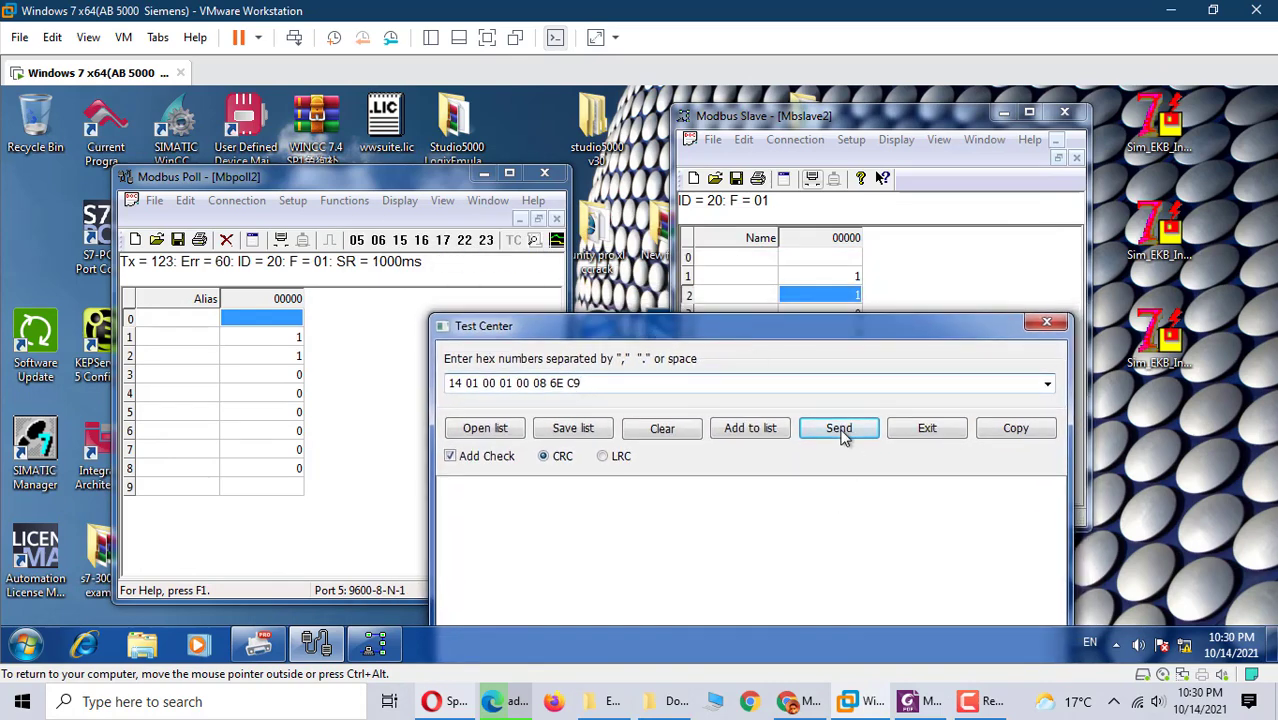
left_click(841, 435)
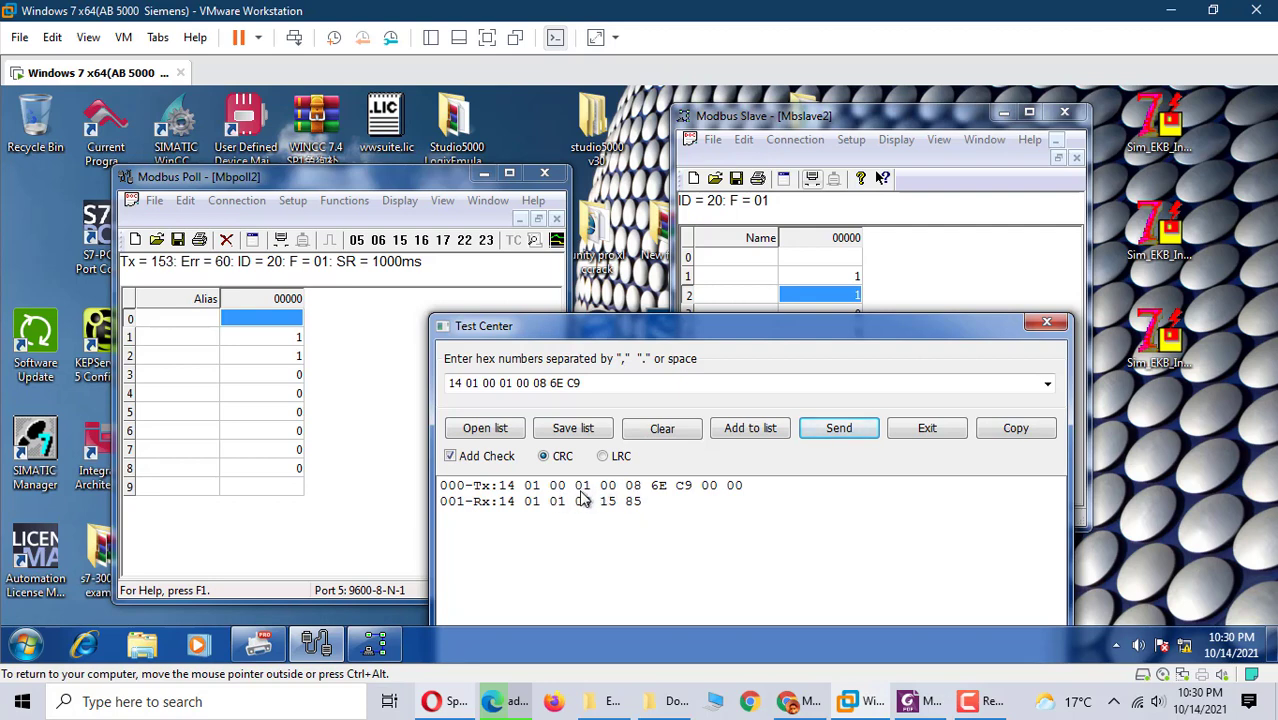
left_click(249, 343)
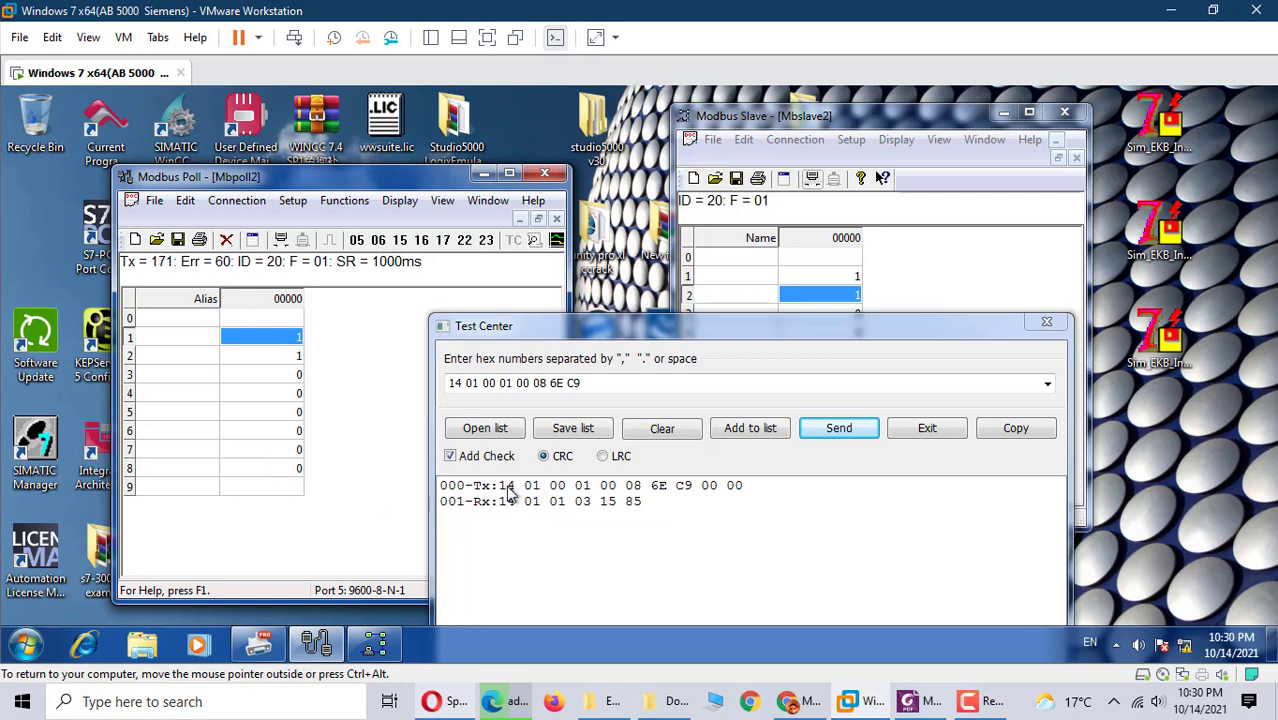
Step: Bring Modbus Slave forward and open its Slave Definition for ID 20
left_click(236, 200)
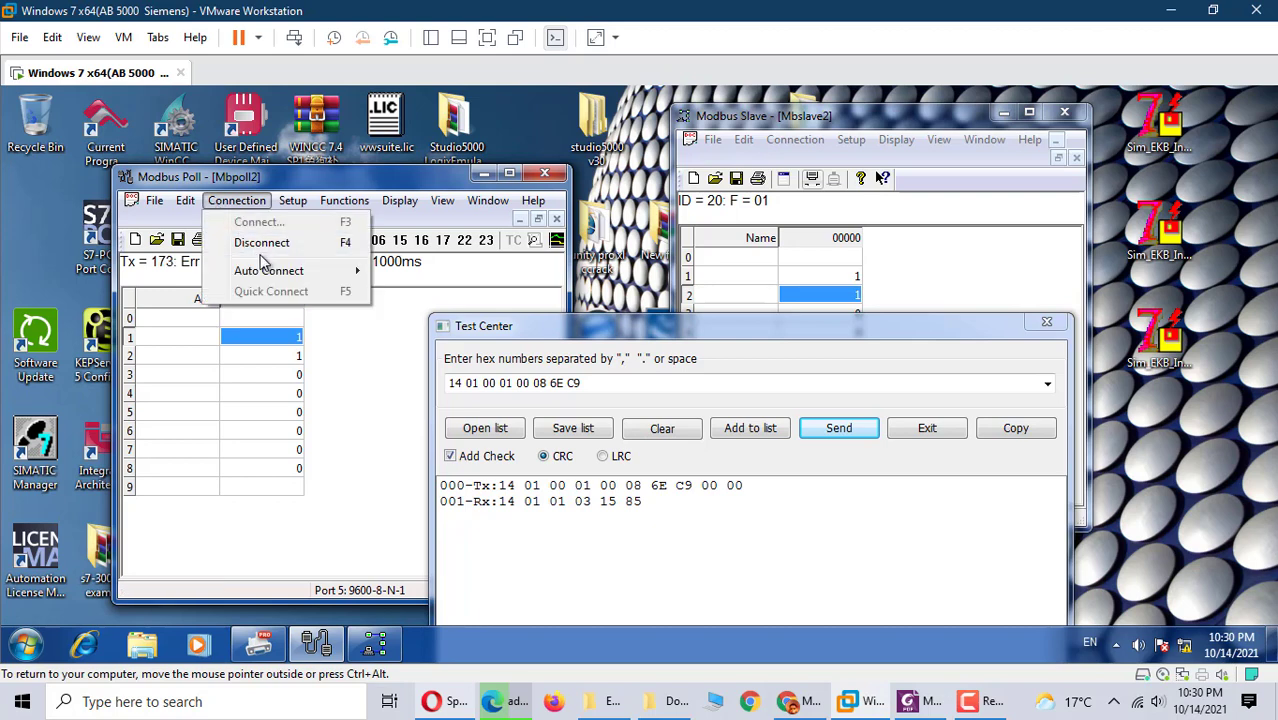
left_click(800, 142)
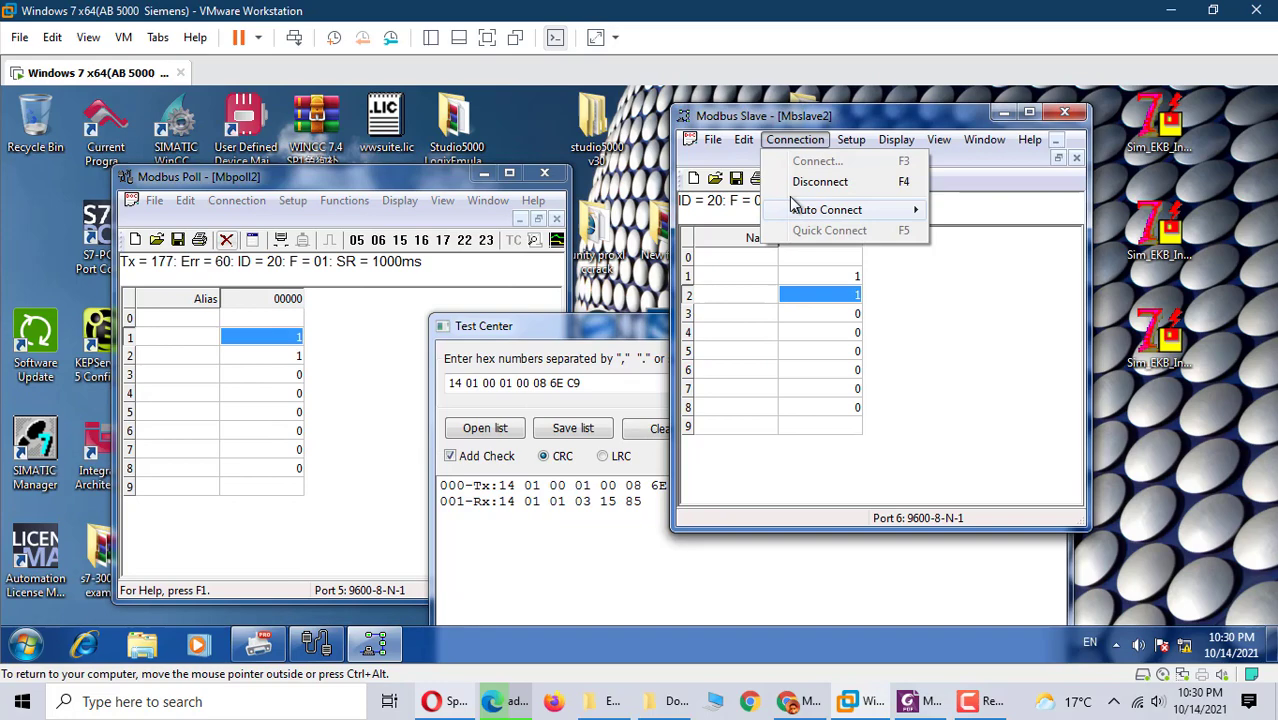
mouse_move(851, 140)
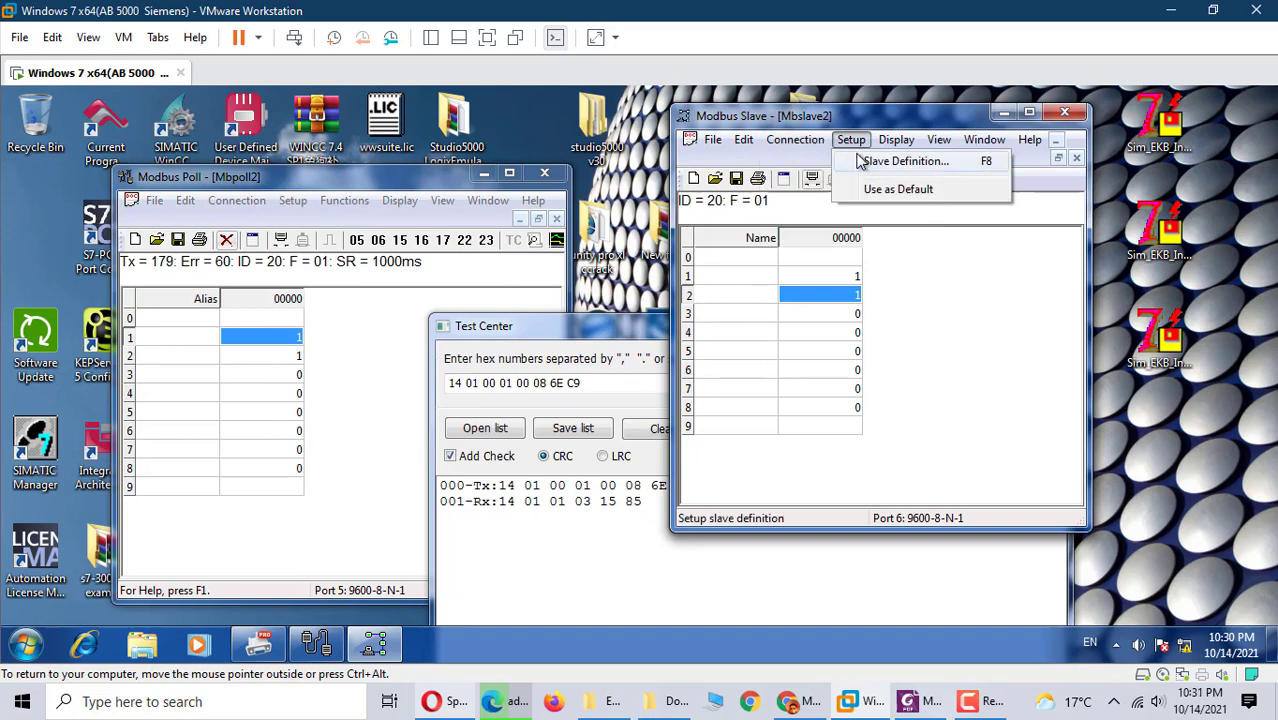
left_click(858, 162)
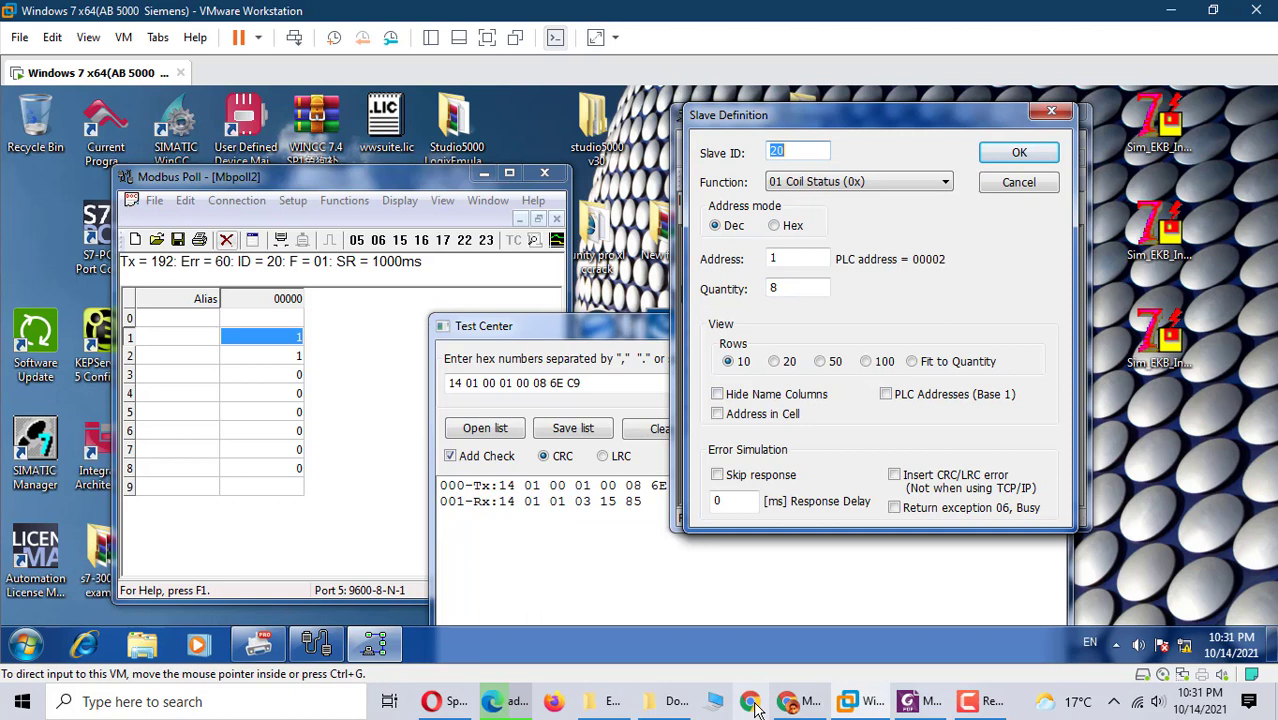
Step: Convert decimal 20 to hex 14 in Calculator's Programmer mode, then minimize Calculator
left_click(232, 701)
type("c")
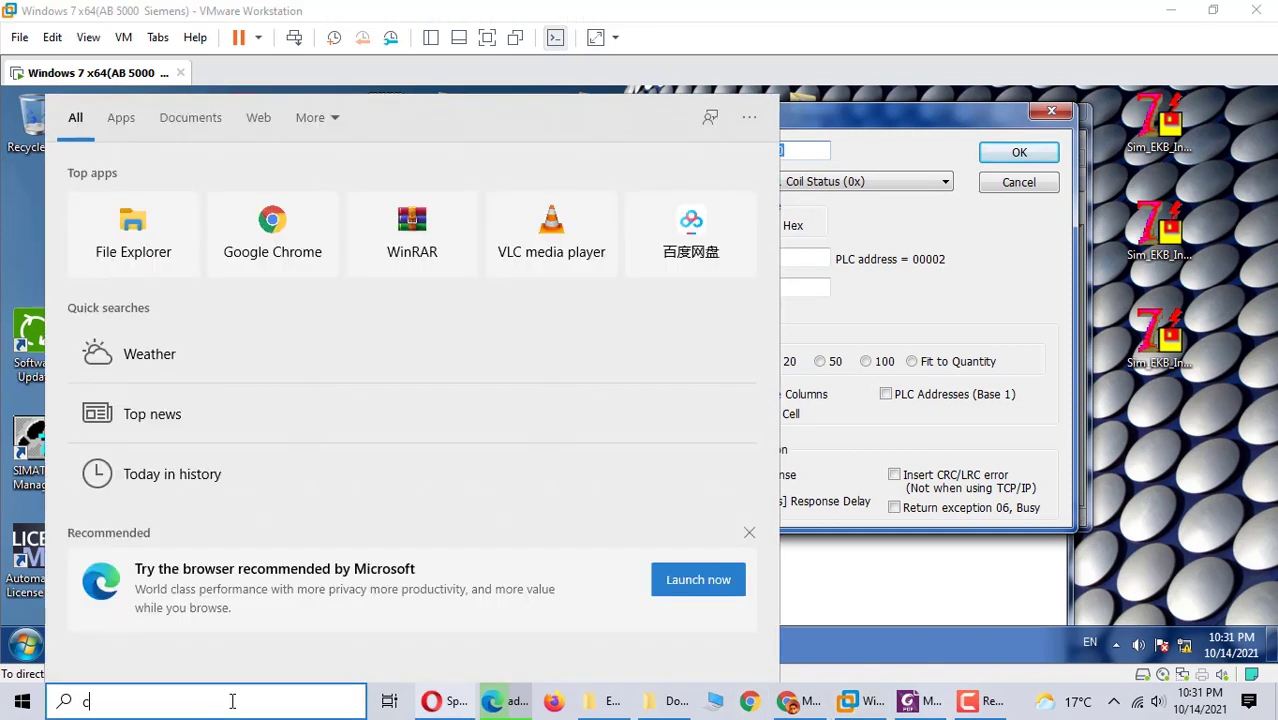
type("a")
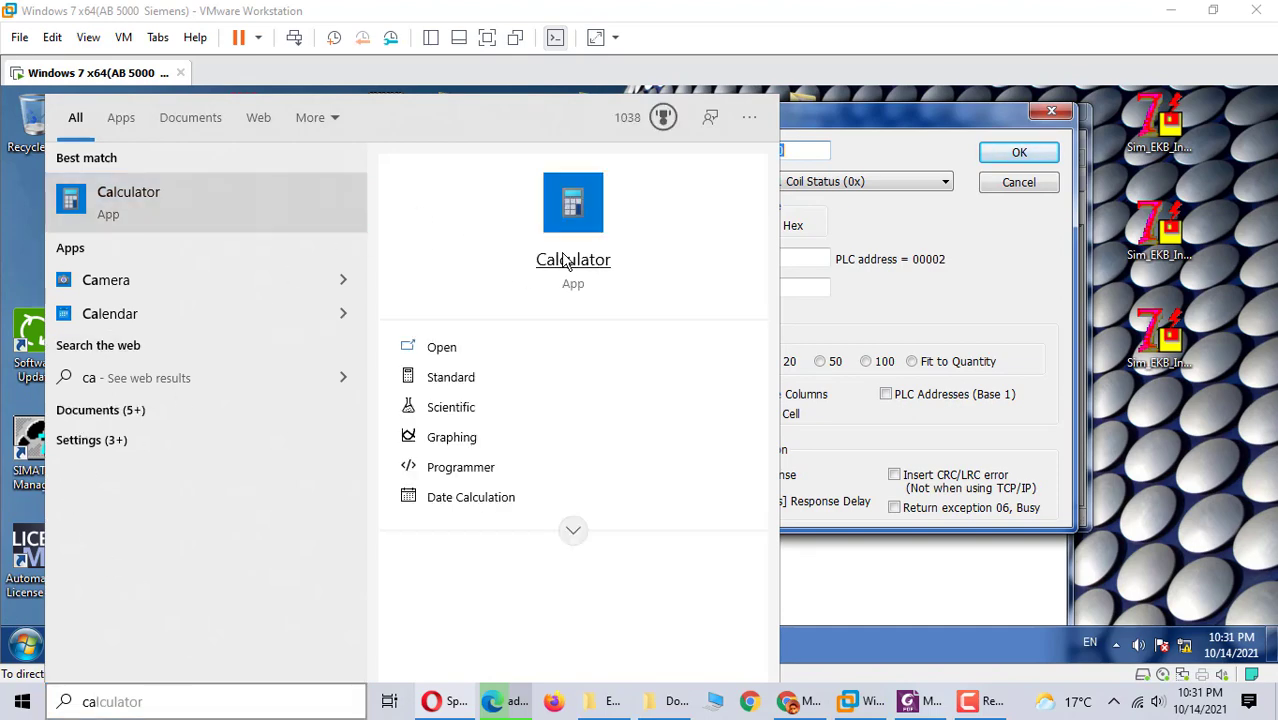
left_click(565, 260)
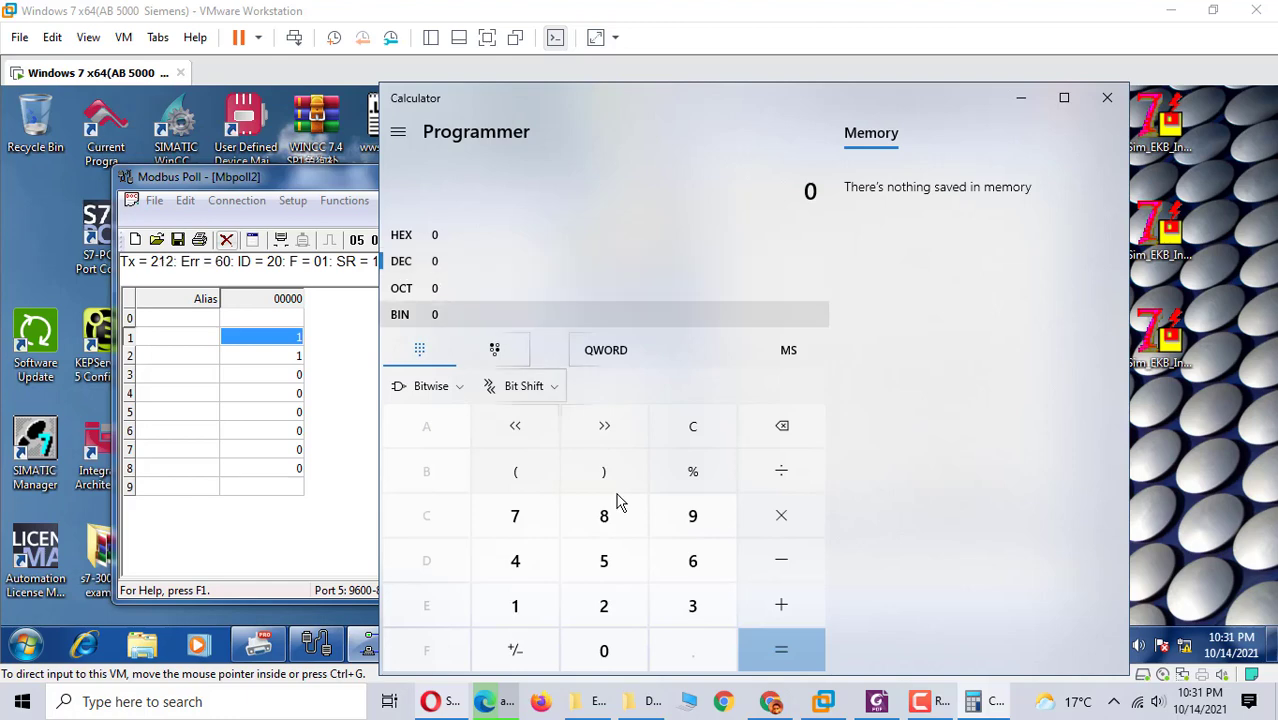
left_click(603, 606)
left_click(620, 660)
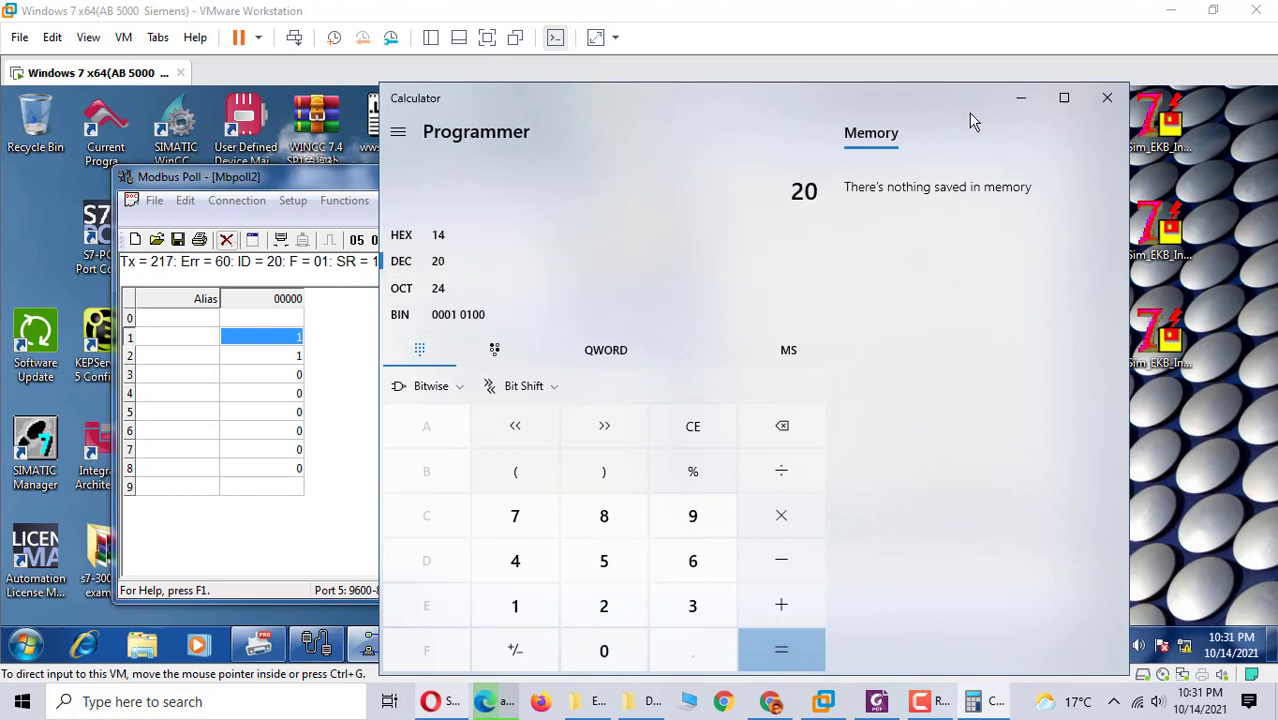
left_click(1019, 97)
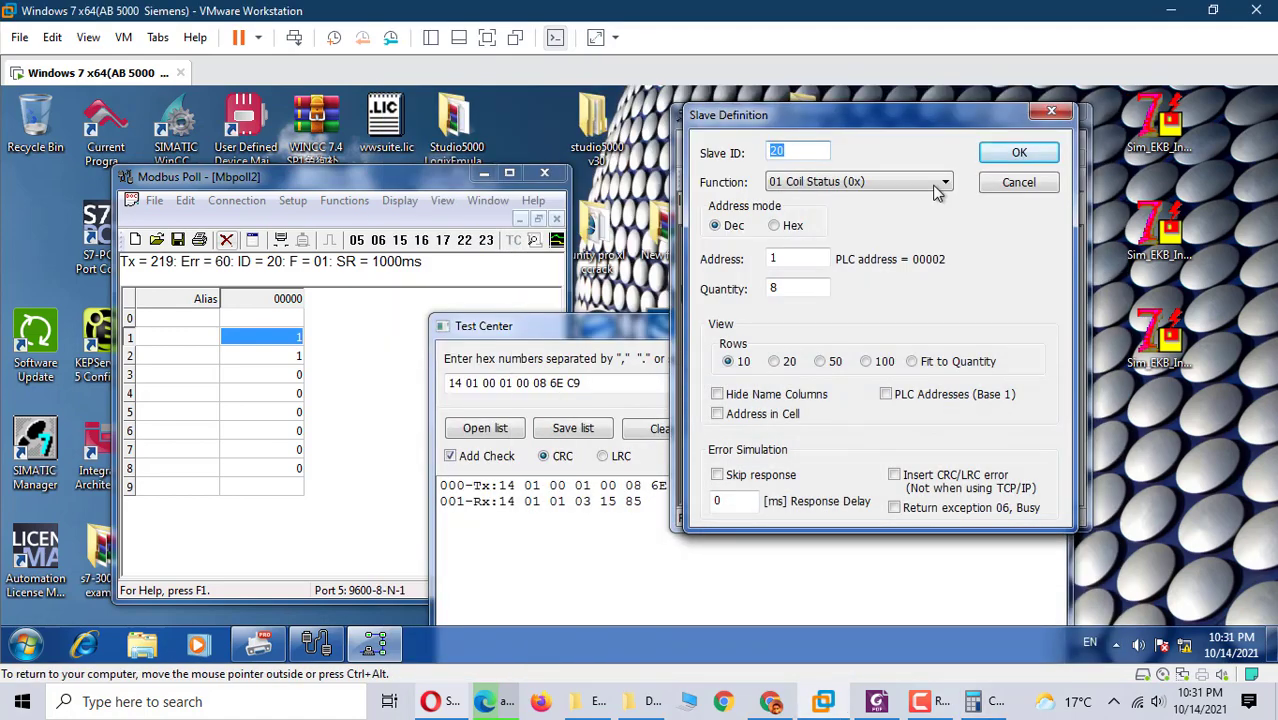
Step: Close Slave Definition unchanged and position the Test Center log beside both coil tables
left_click(1017, 151)
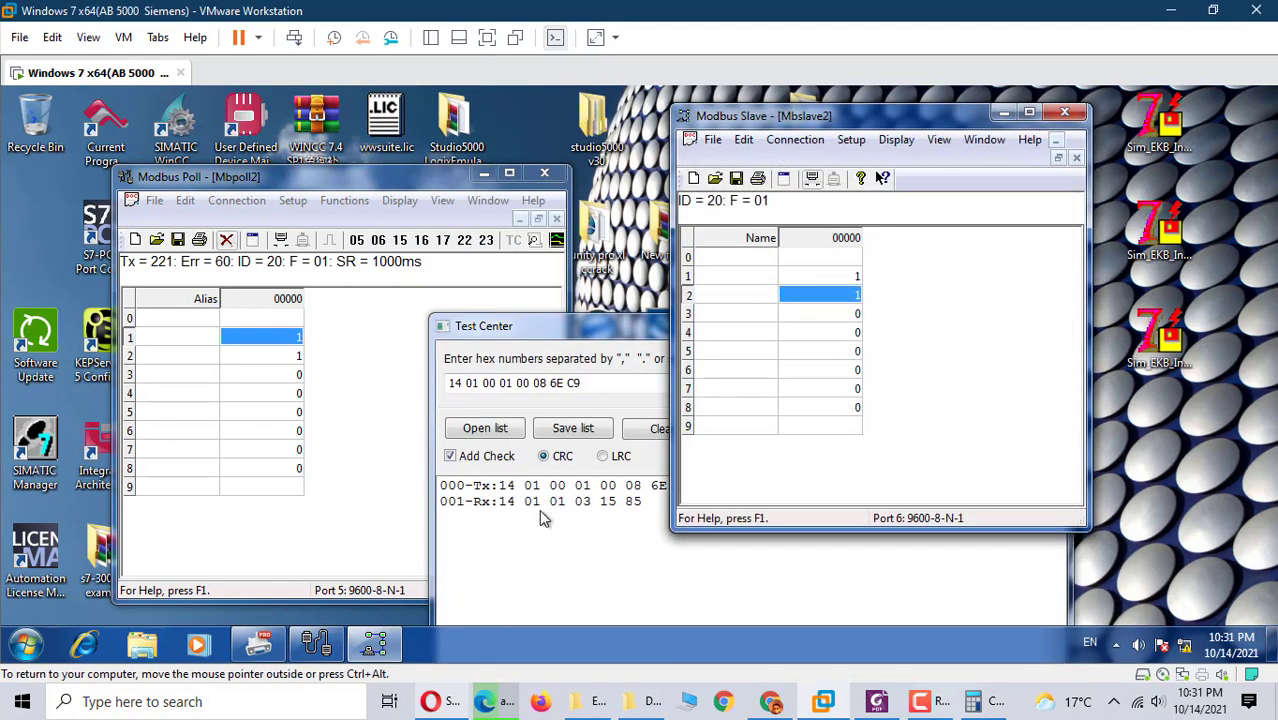
mouse_move(485, 328)
left_mouse_down()
mouse_move(455, 480)
mouse_move(493, 357)
left_mouse_up()
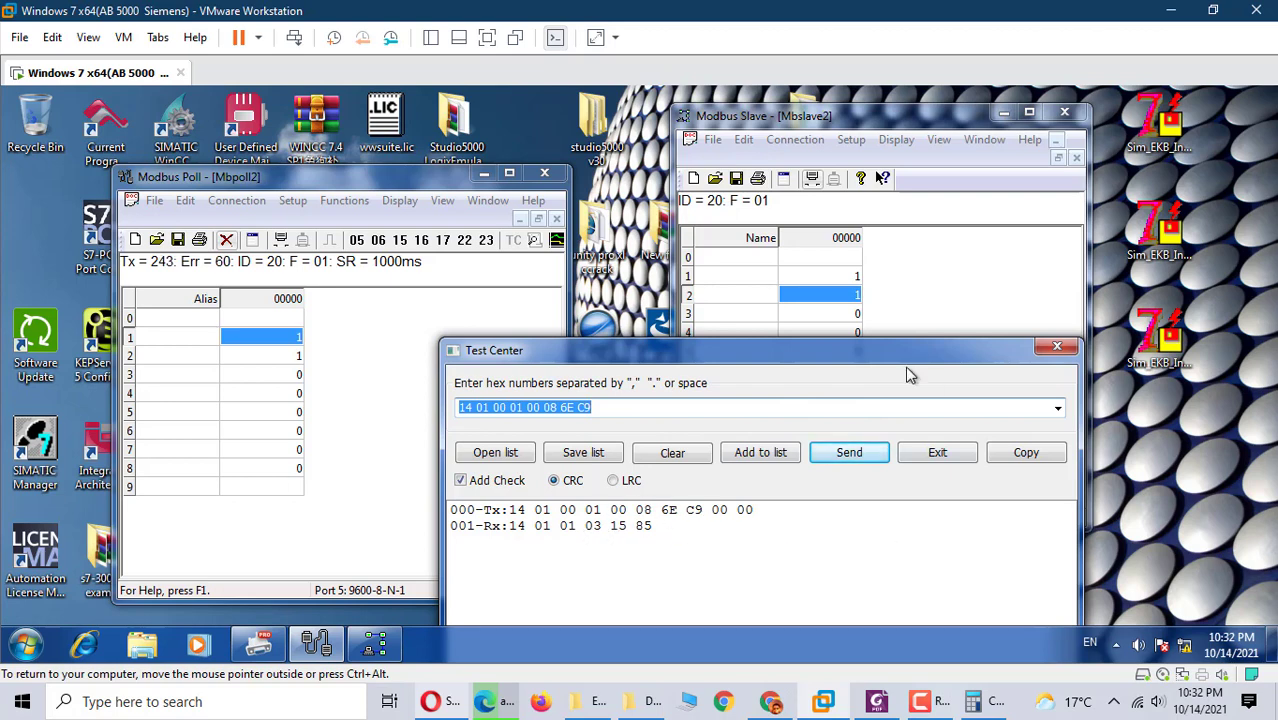
left_click_drag(903, 365, 887, 438)
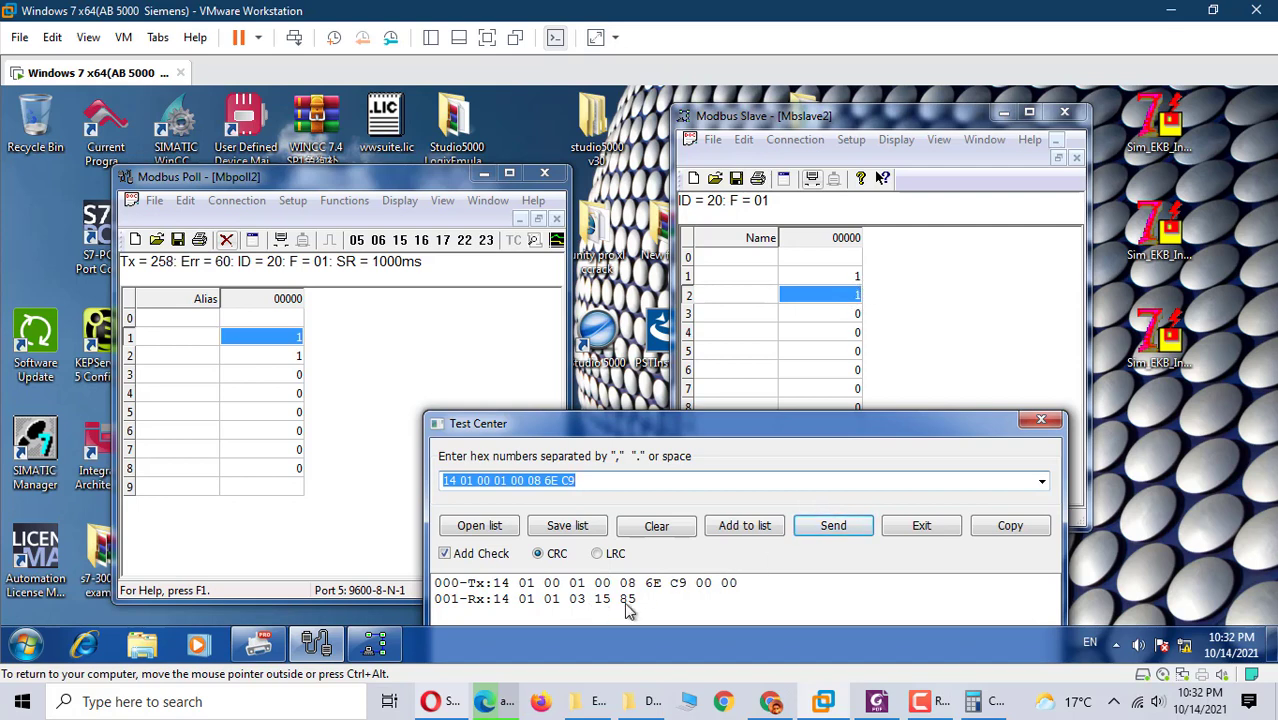
left_click_drag(762, 440, 836, 314)
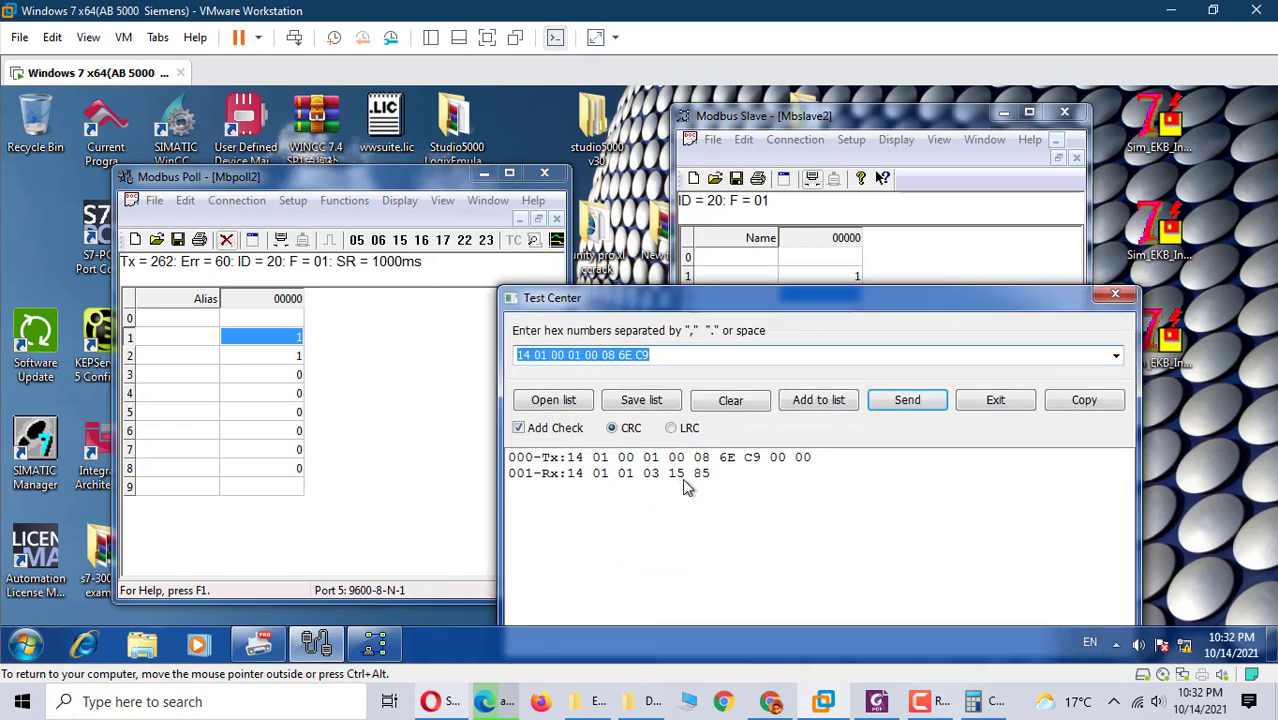
left_click_drag(770, 303, 758, 454)
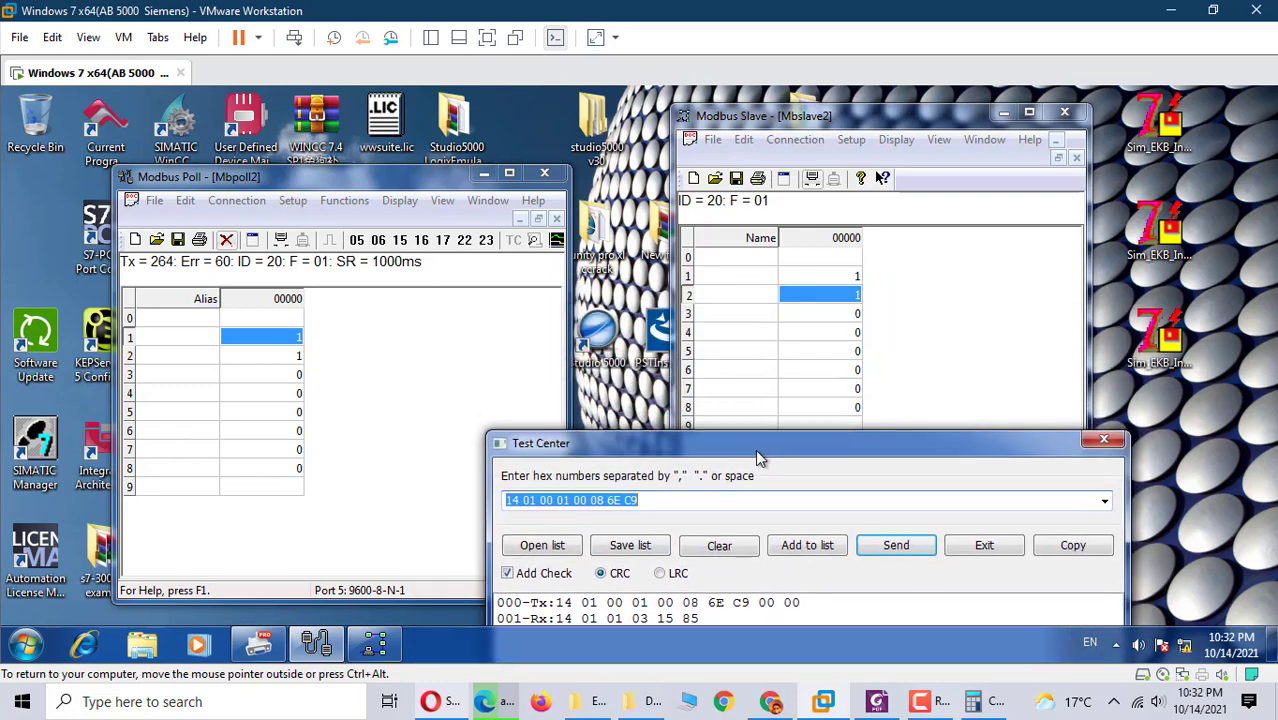
Step: Switch the row 3 coil On in Modbus Slave
double_click(857, 322)
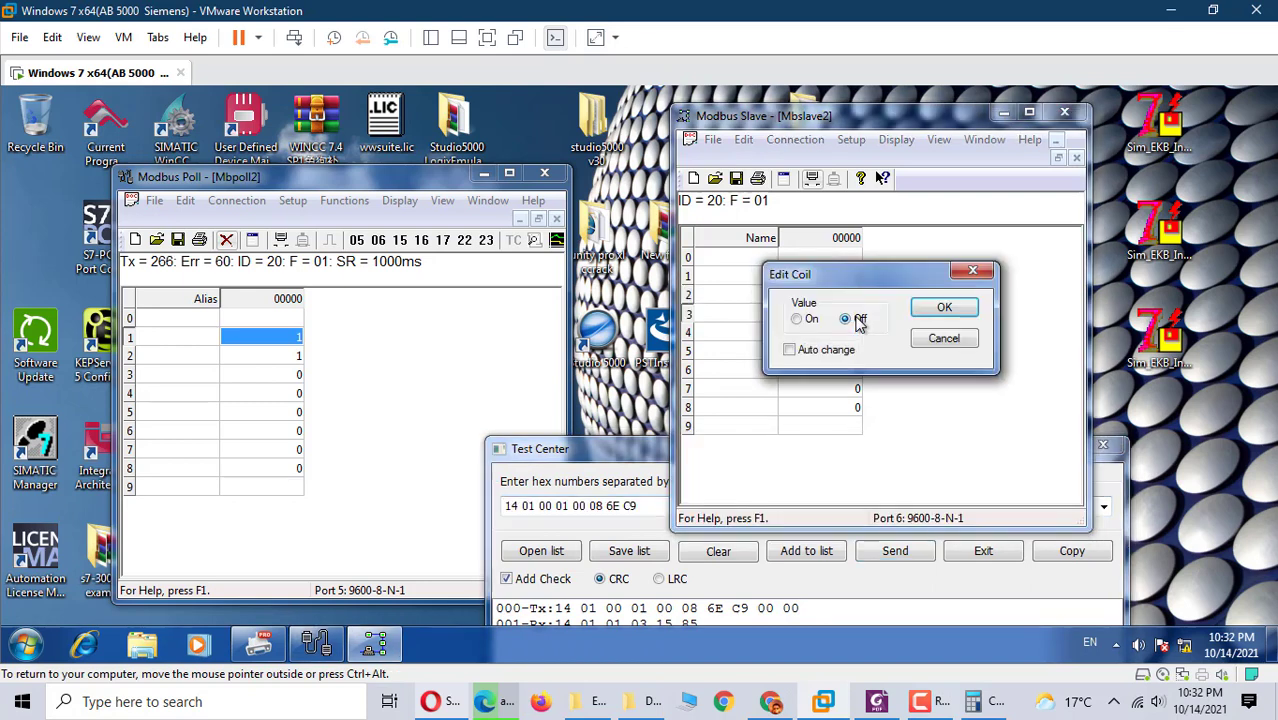
left_click(803, 321)
left_click(930, 308)
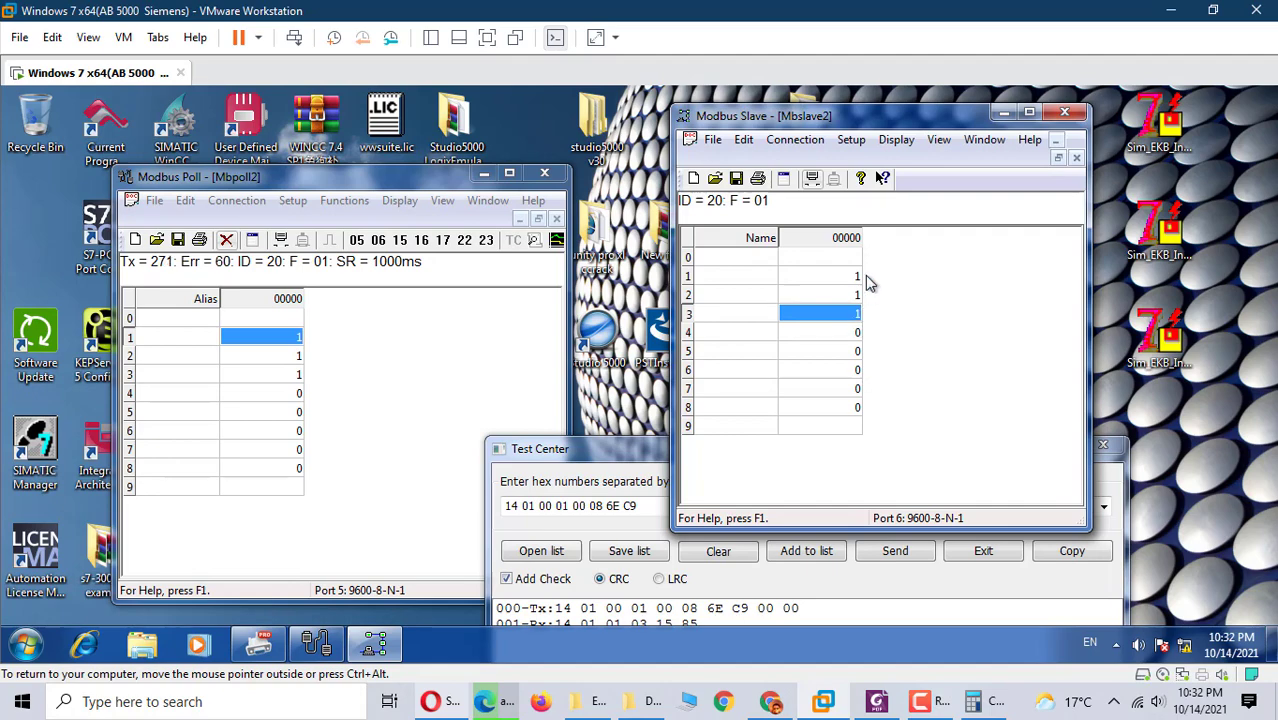
left_click_drag(638, 460, 665, 245)
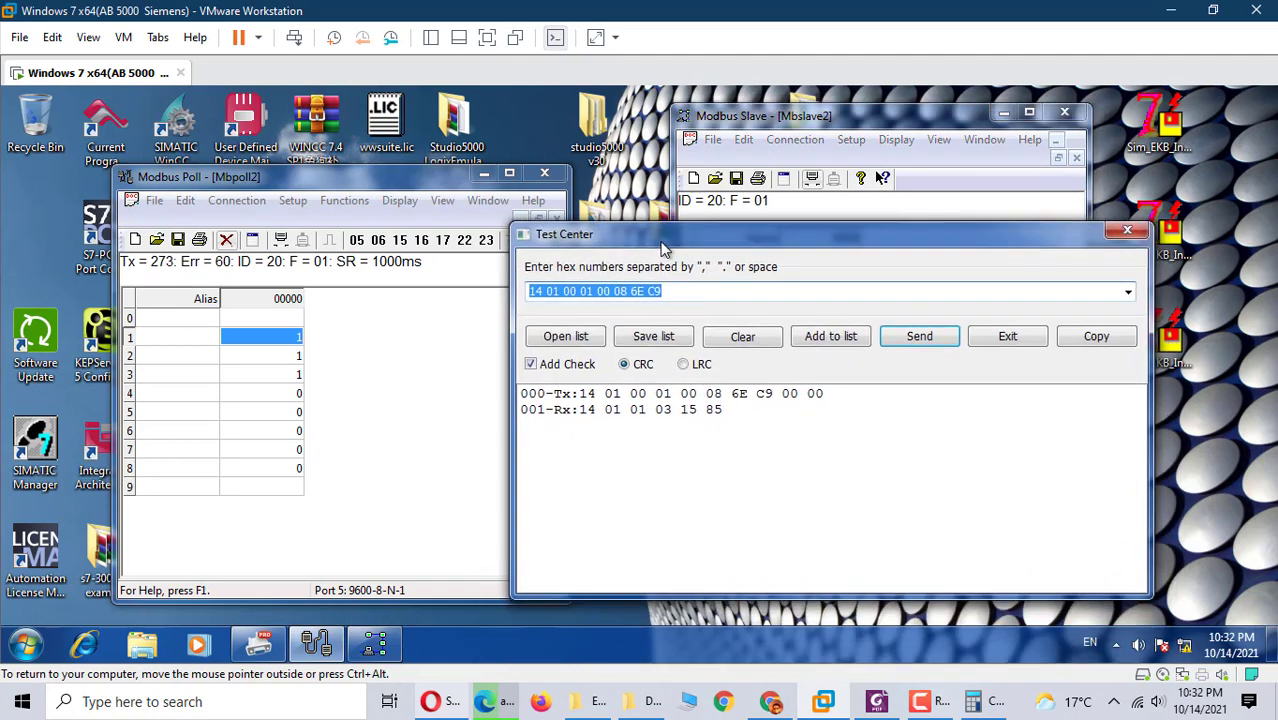
left_click(904, 336)
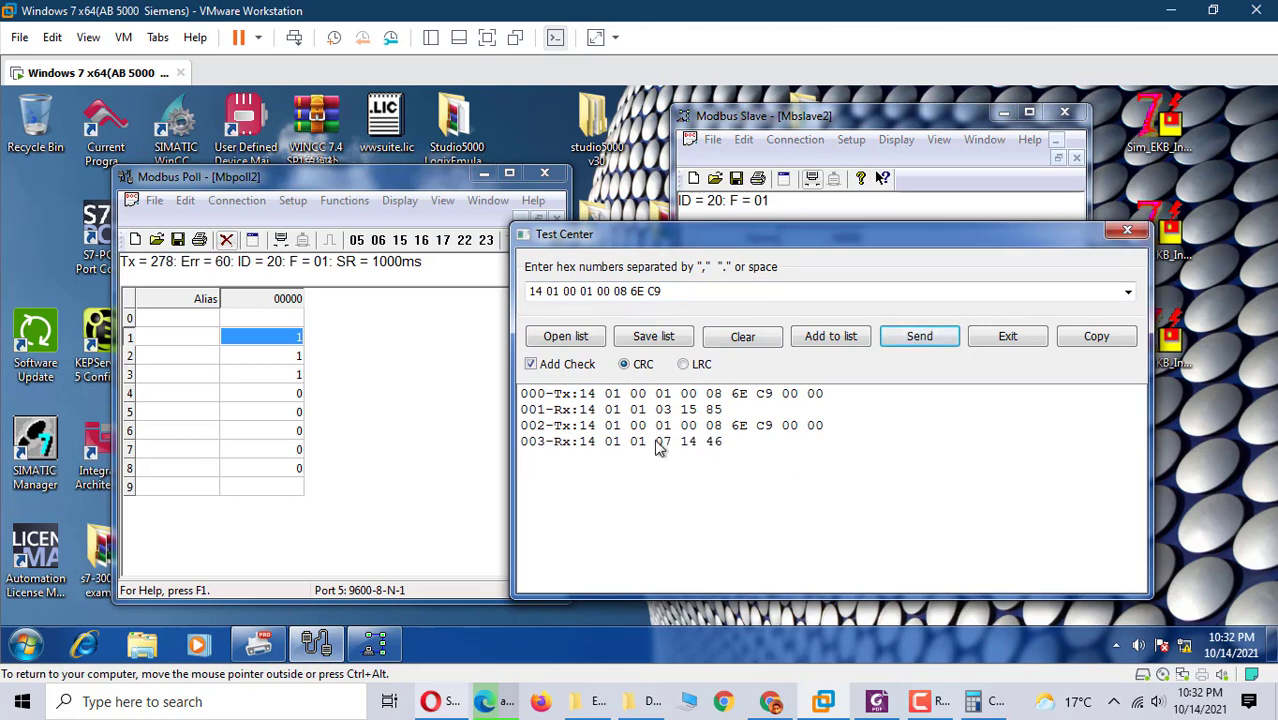
left_click_drag(886, 236, 759, 383)
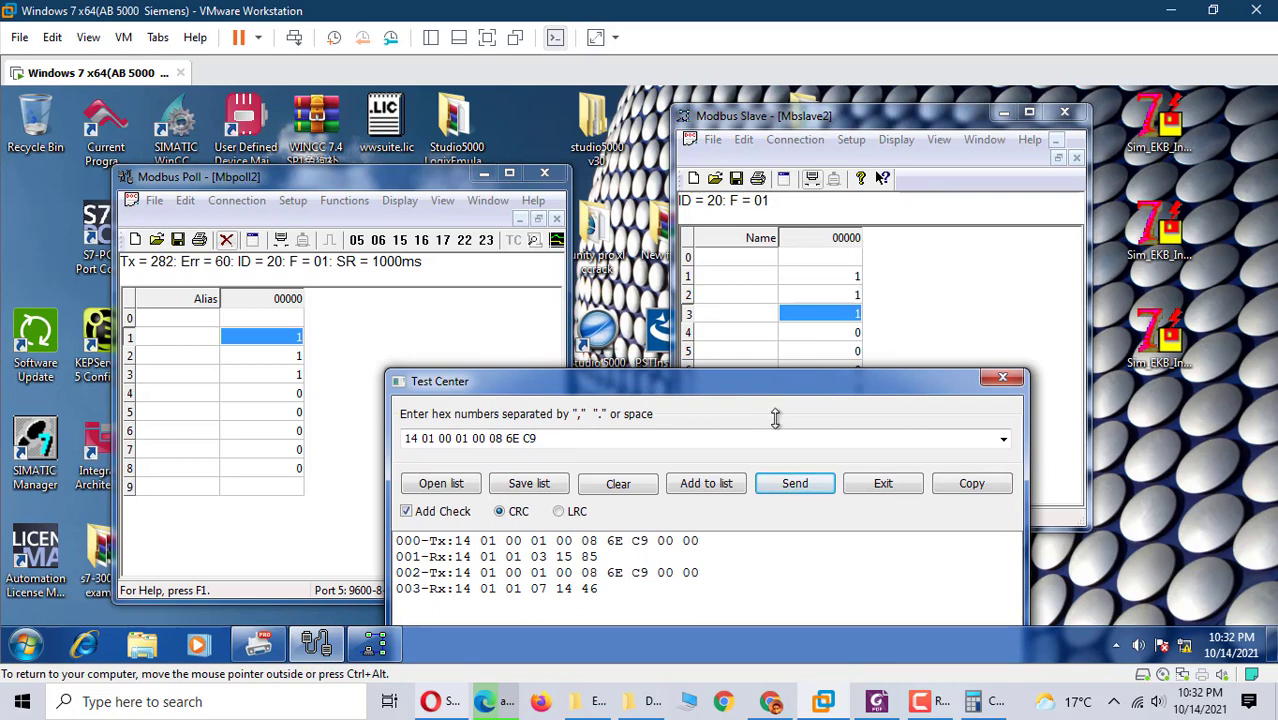
Step: Enter 7 in Calculator to show binary 0111, then minimize Calculator
left_click_drag(732, 384, 780, 298)
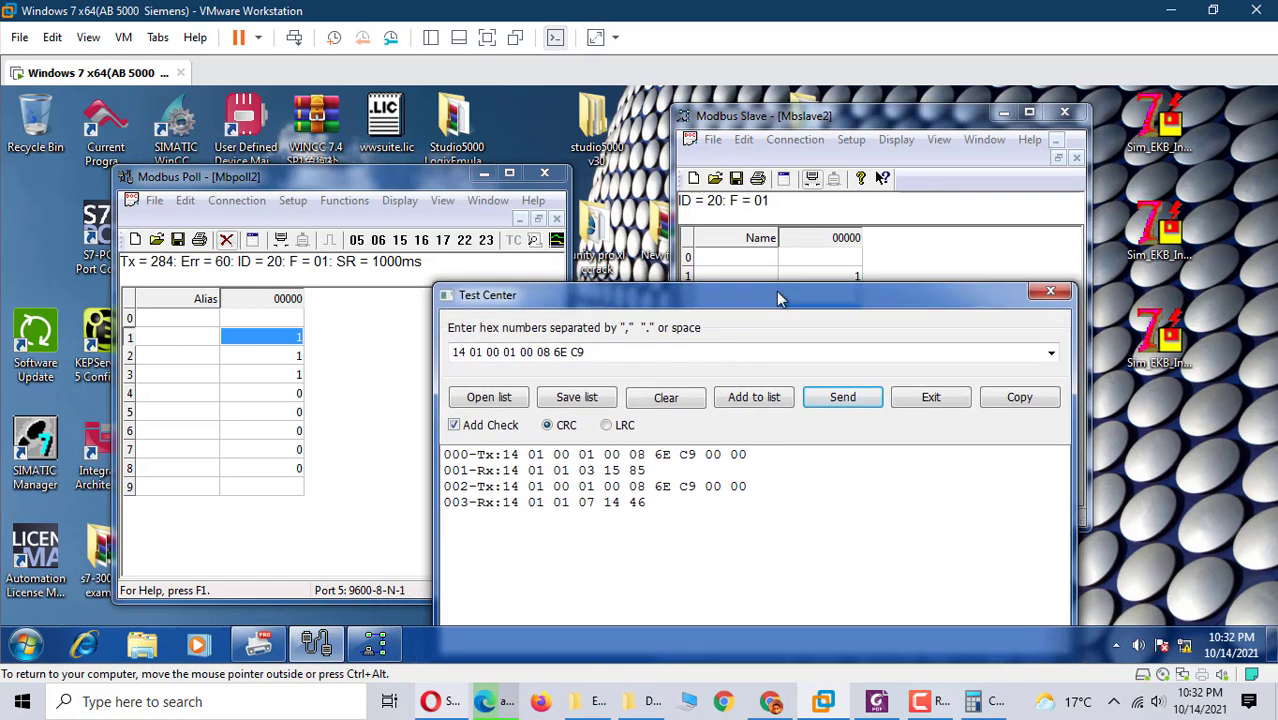
left_click(980, 701)
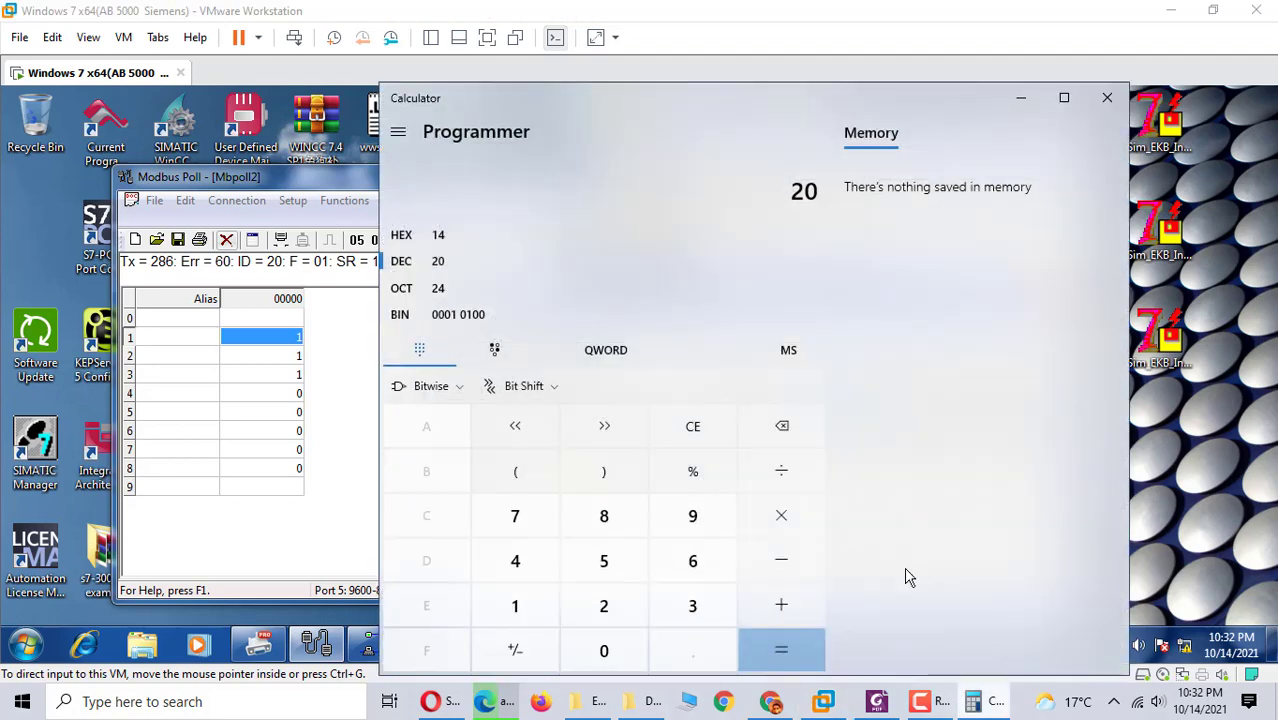
left_click(713, 433)
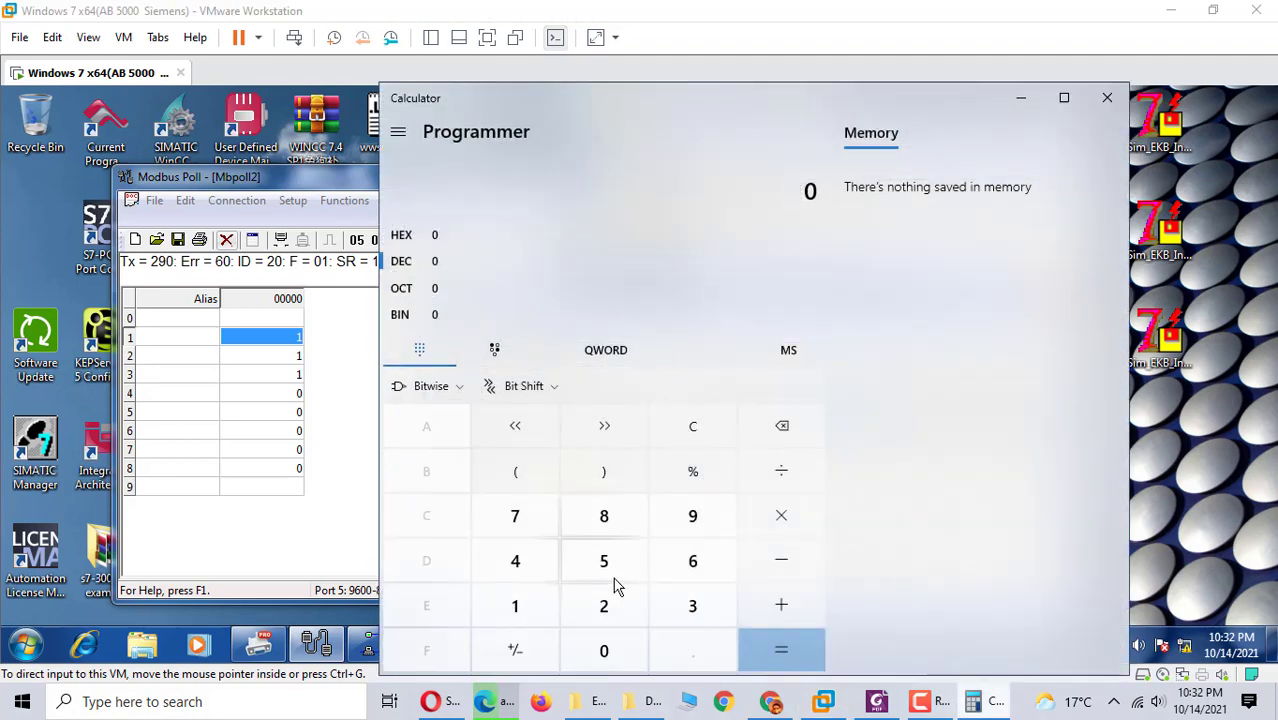
left_click(515, 530)
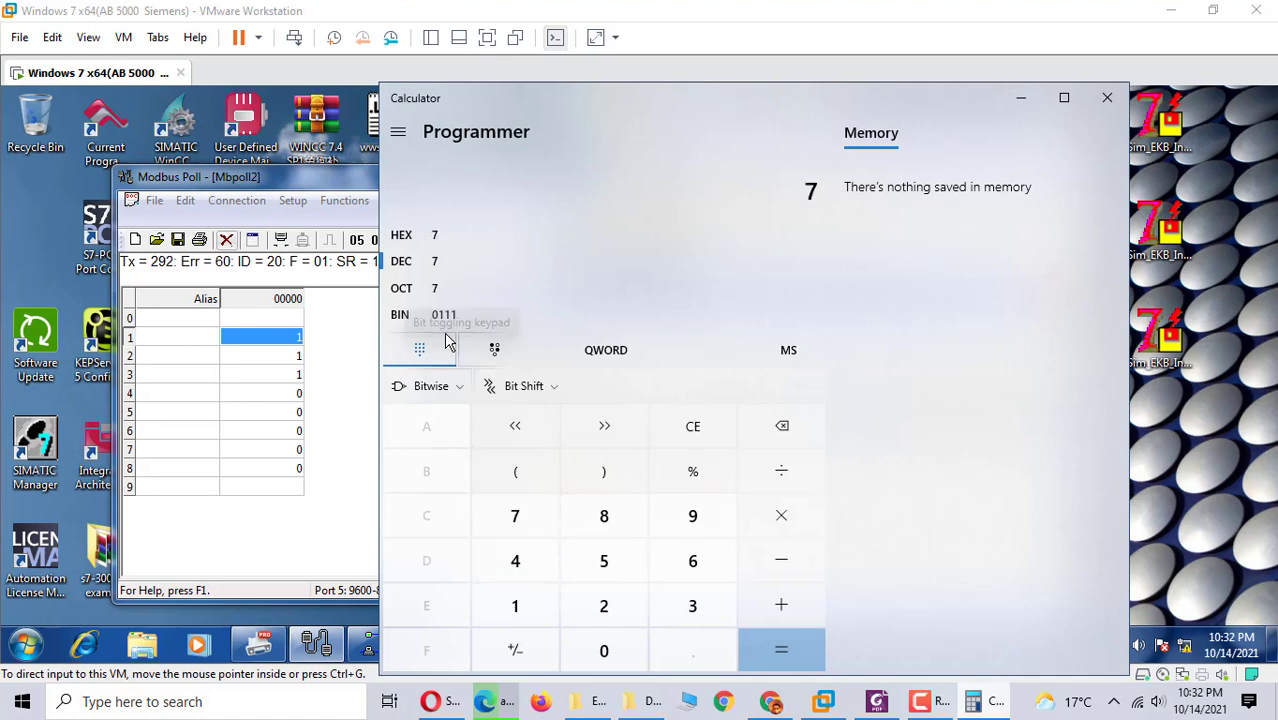
left_click(1026, 106)
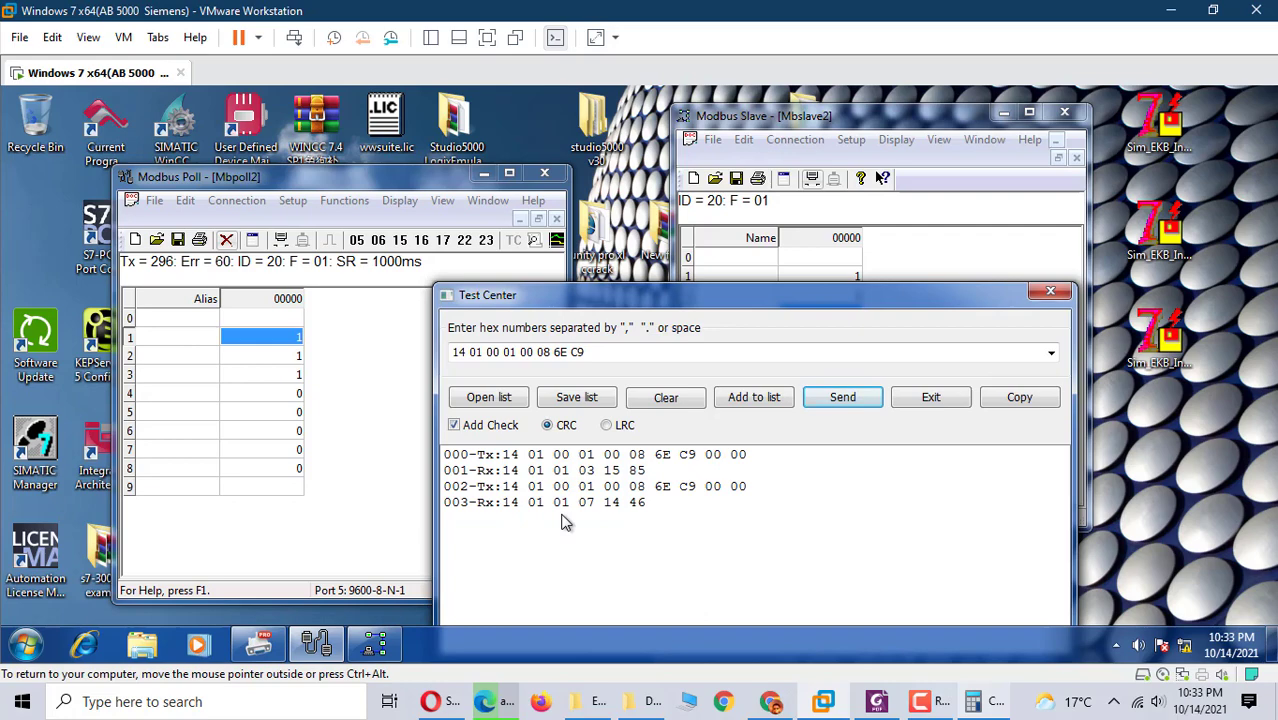
Step: Close the Test Center and dismiss the Smart Defrag update popup
left_click_drag(926, 308, 879, 325)
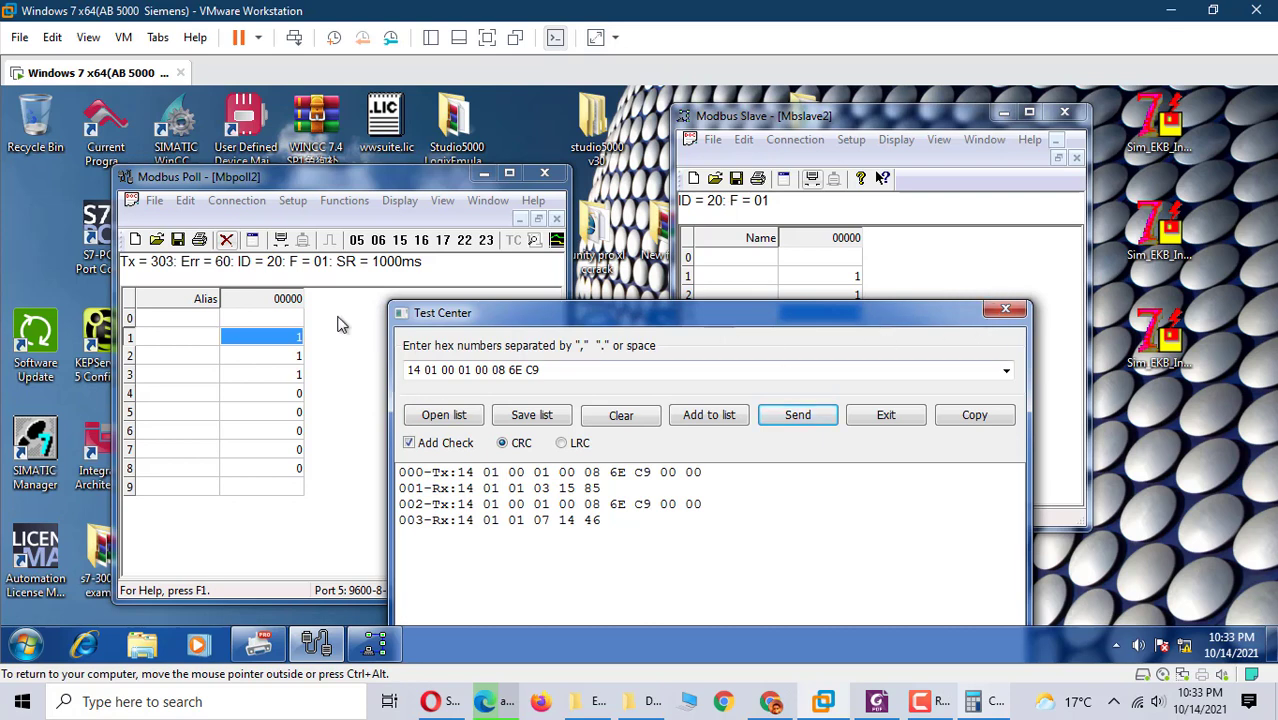
left_click_drag(895, 320, 1050, 330)
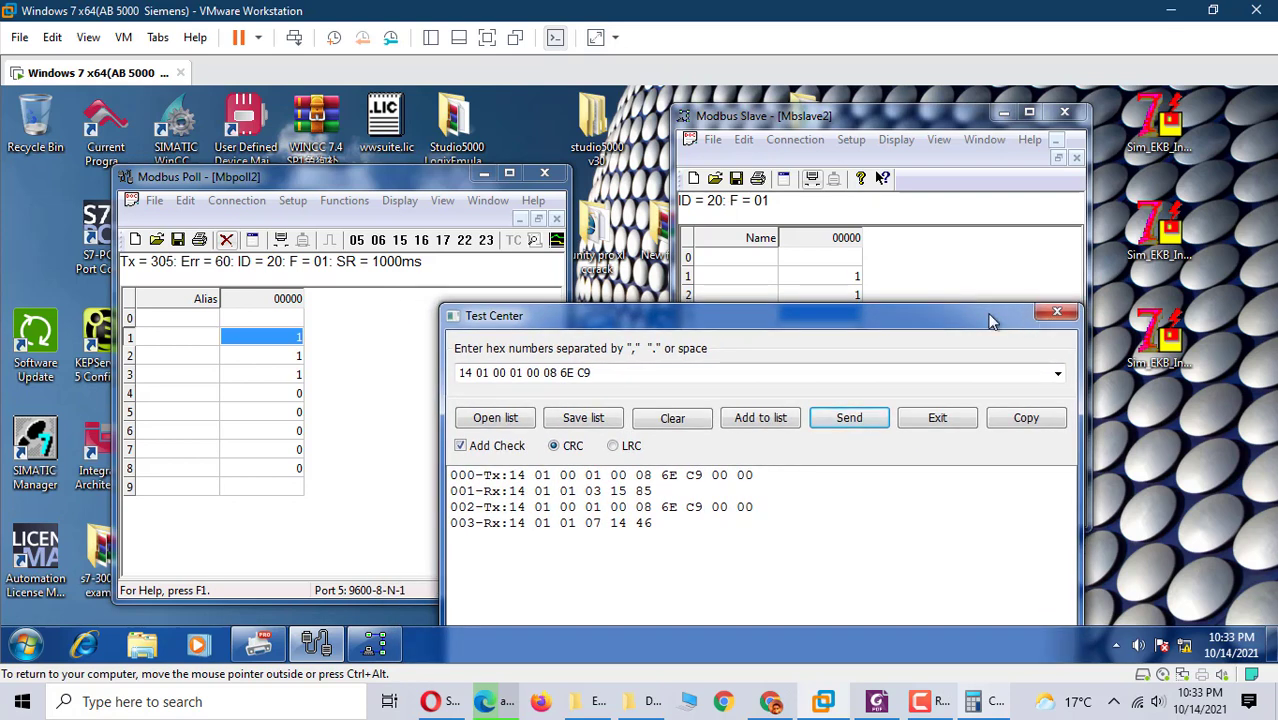
left_click(1057, 312)
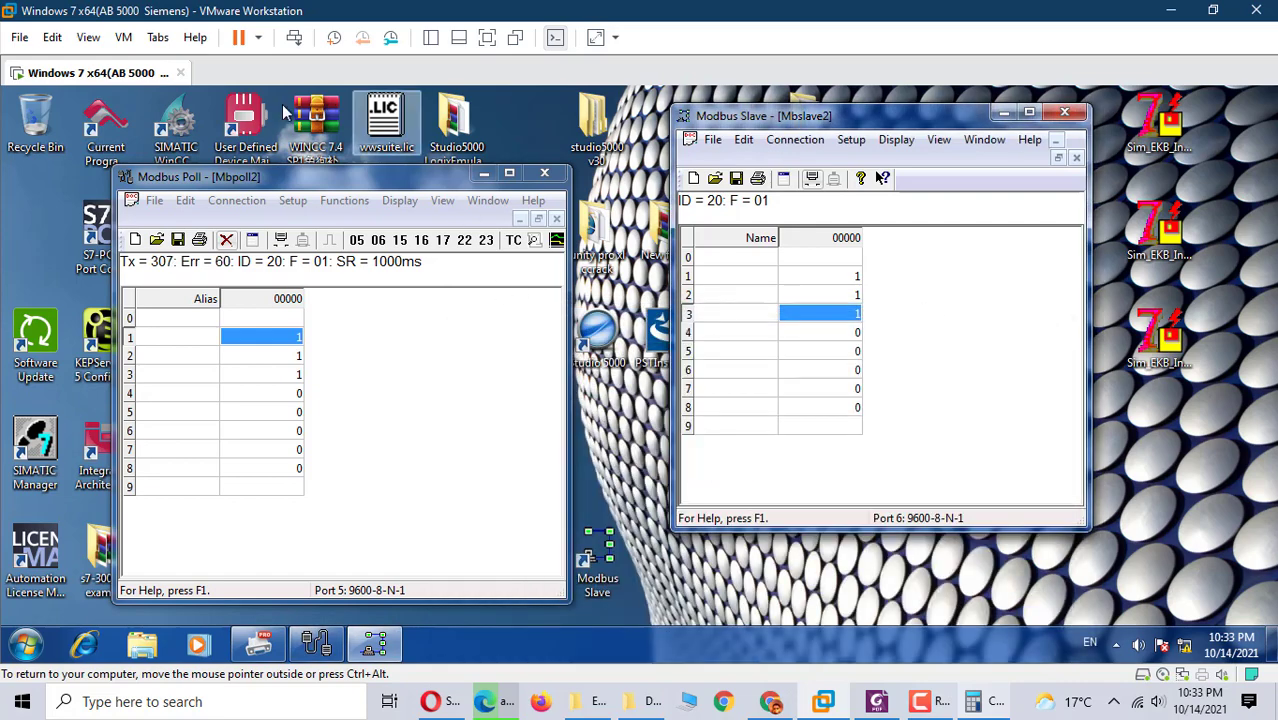
left_click(253, 201)
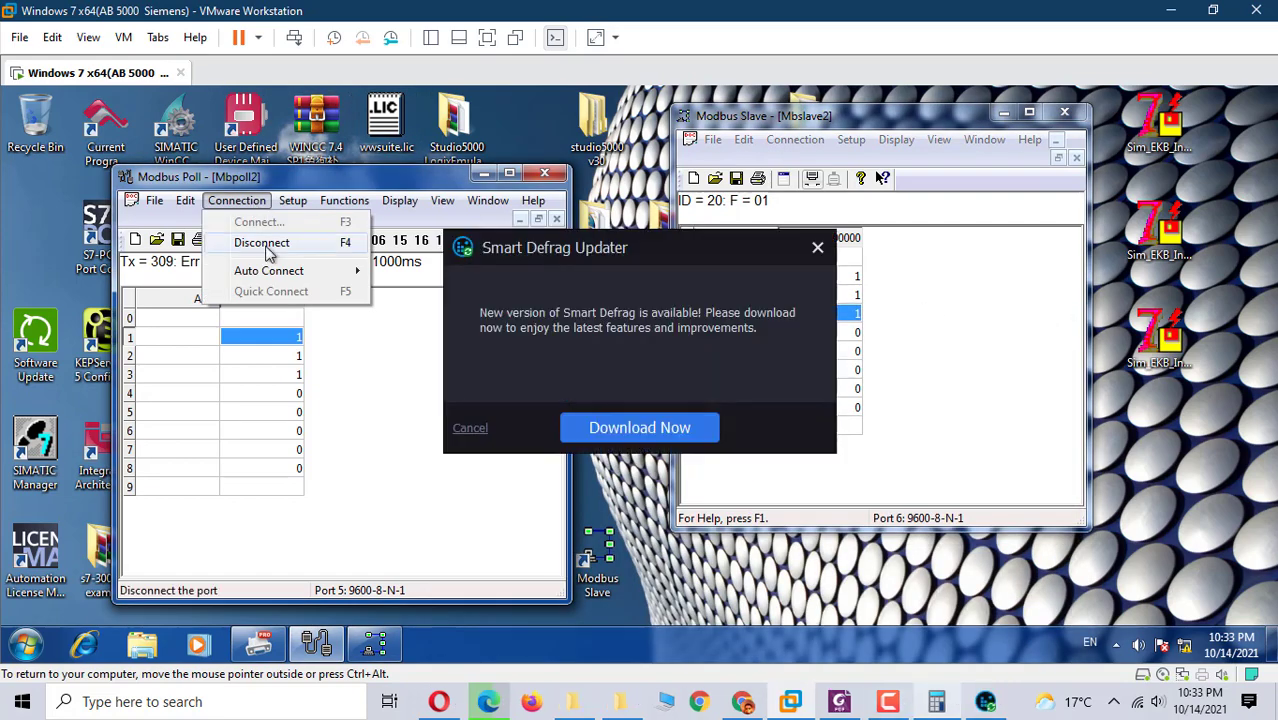
left_click(818, 249)
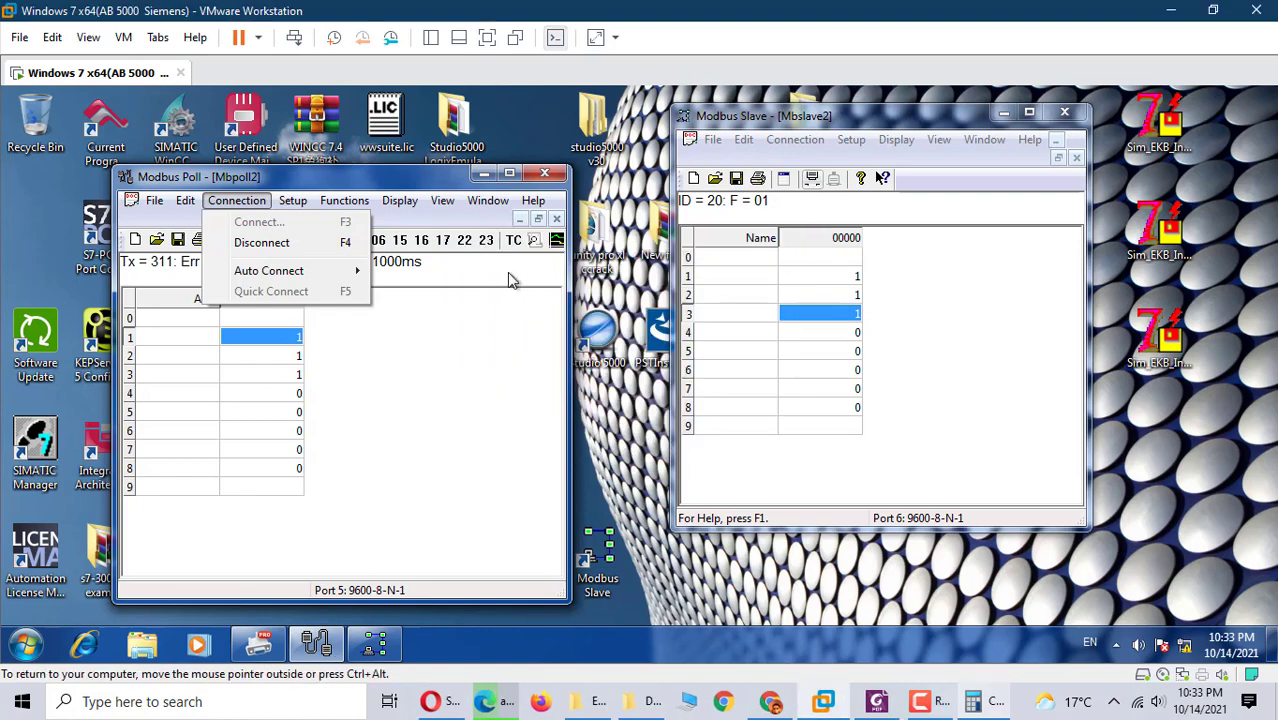
mouse_move(293, 201)
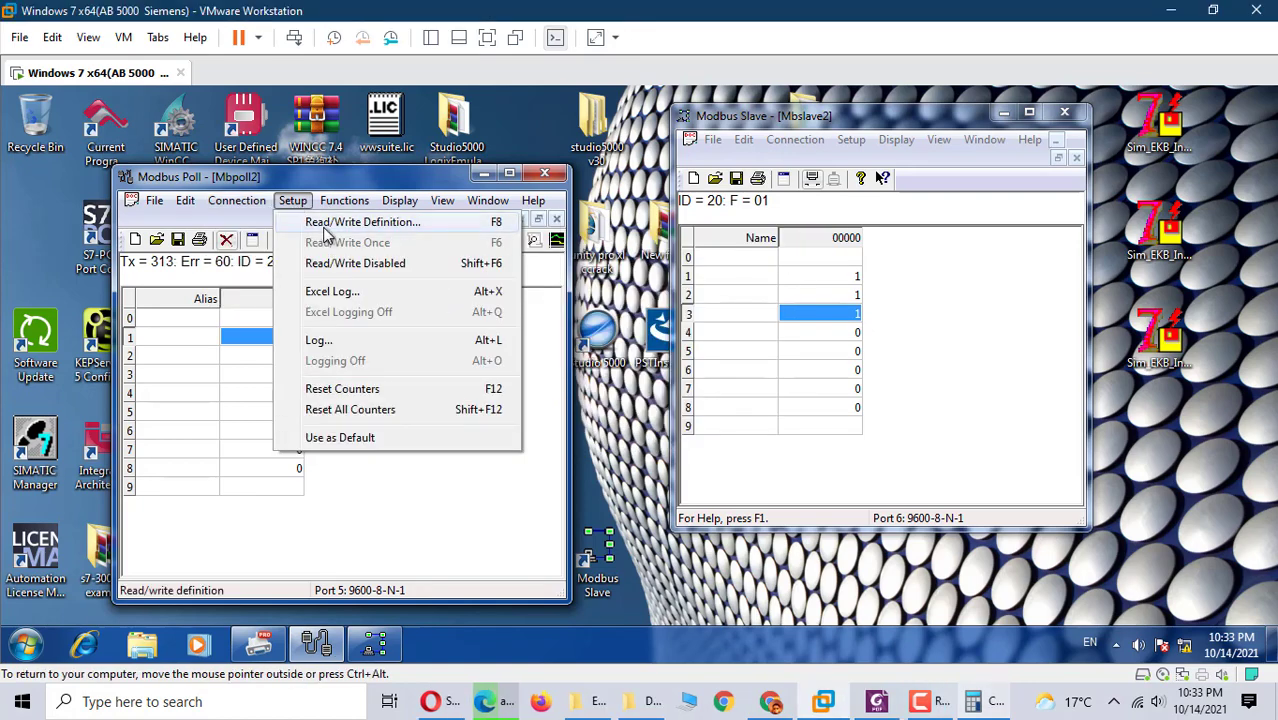
Step: Change the poll definition to function 03 Read Holding Registers with quantity 4
left_click(325, 230)
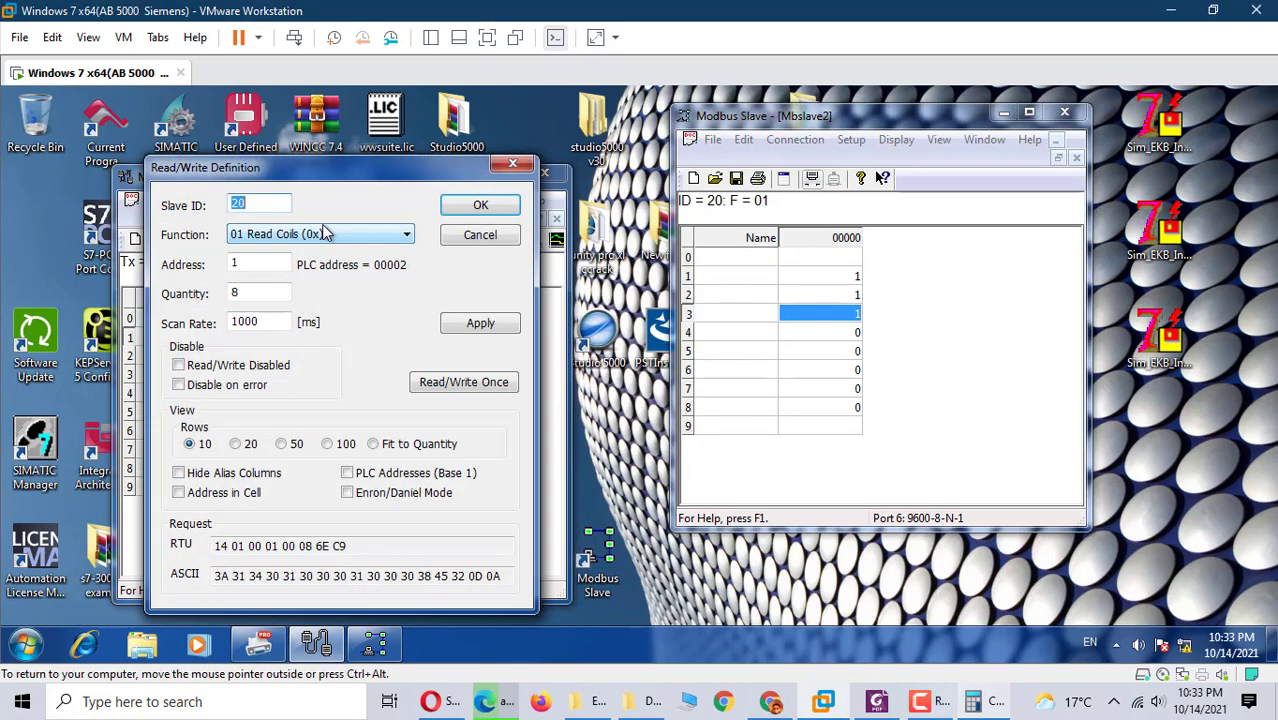
left_click(391, 240)
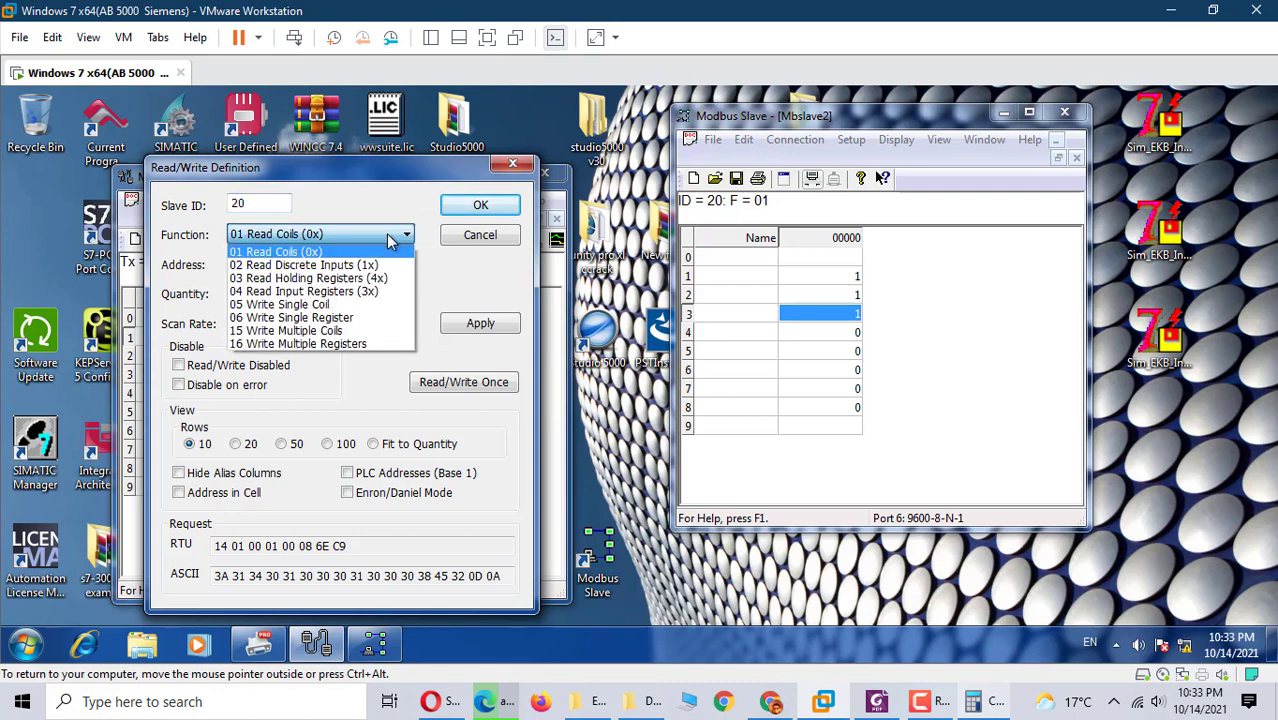
left_click(323, 279)
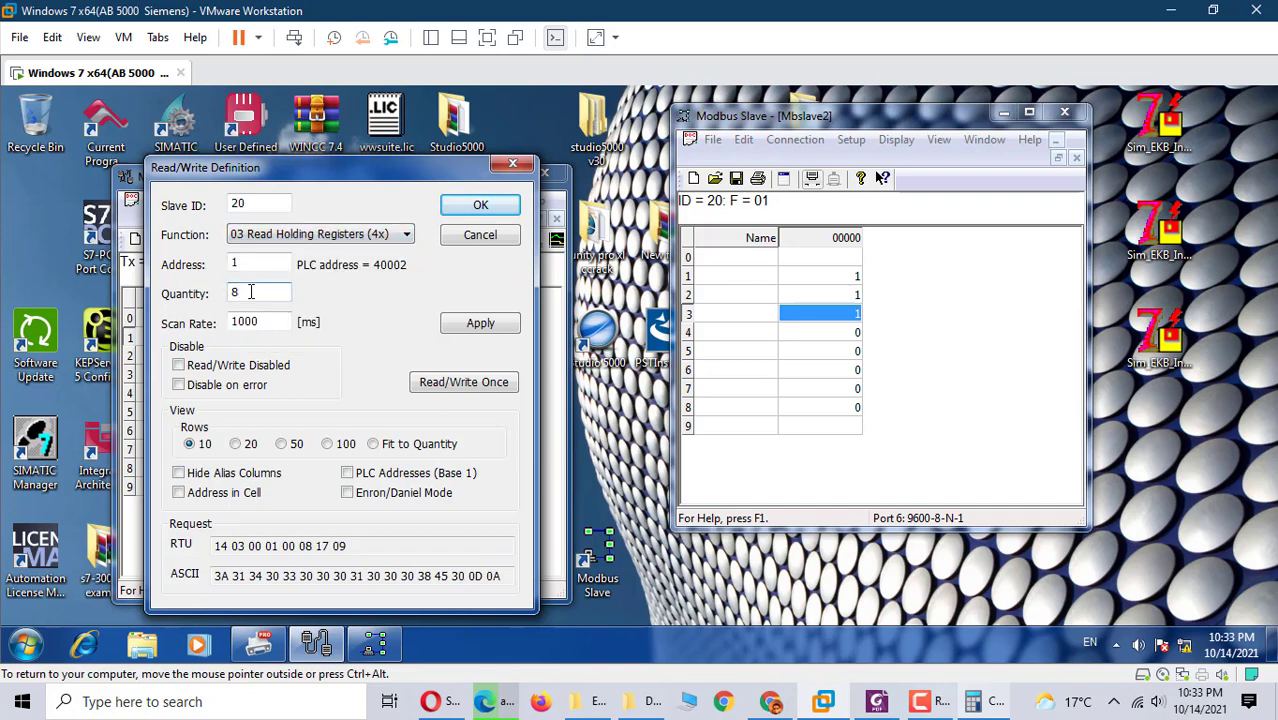
key("BackSpace")
type("4")
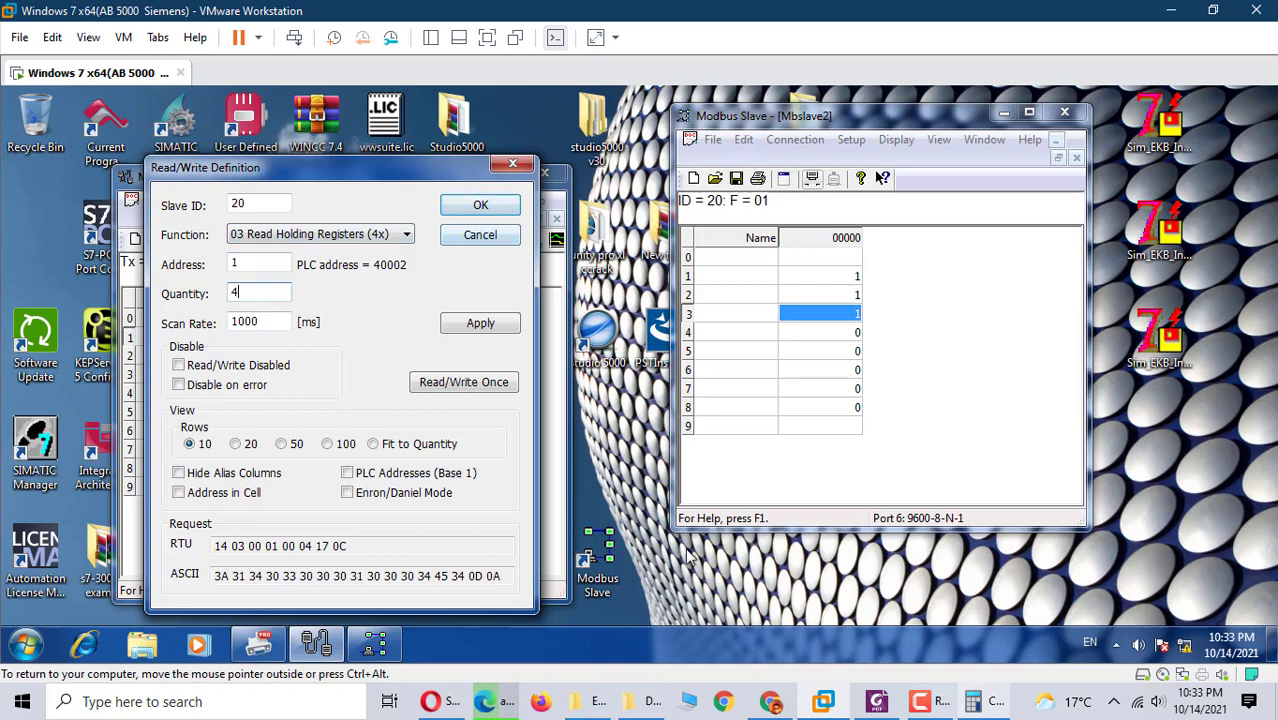
left_click(480, 207)
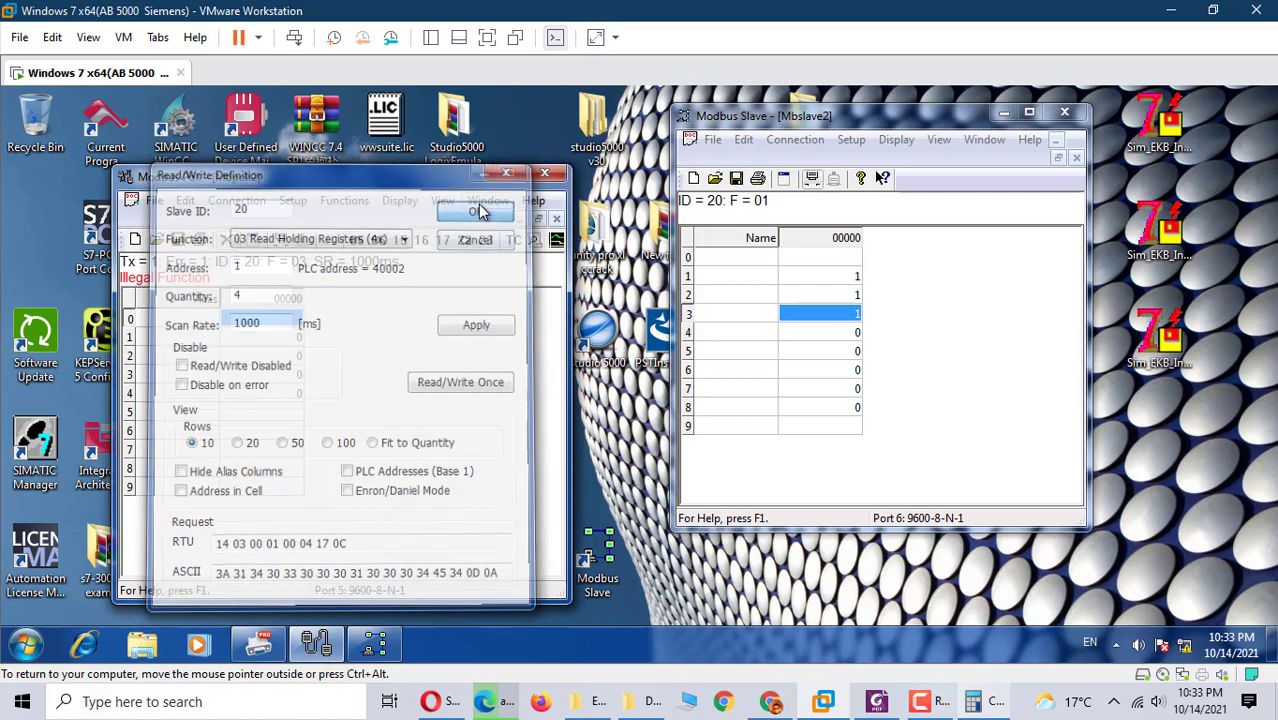
Step: Redefine slave 20 to serve function 03 Holding Registers with quantity 4
left_click(810, 141)
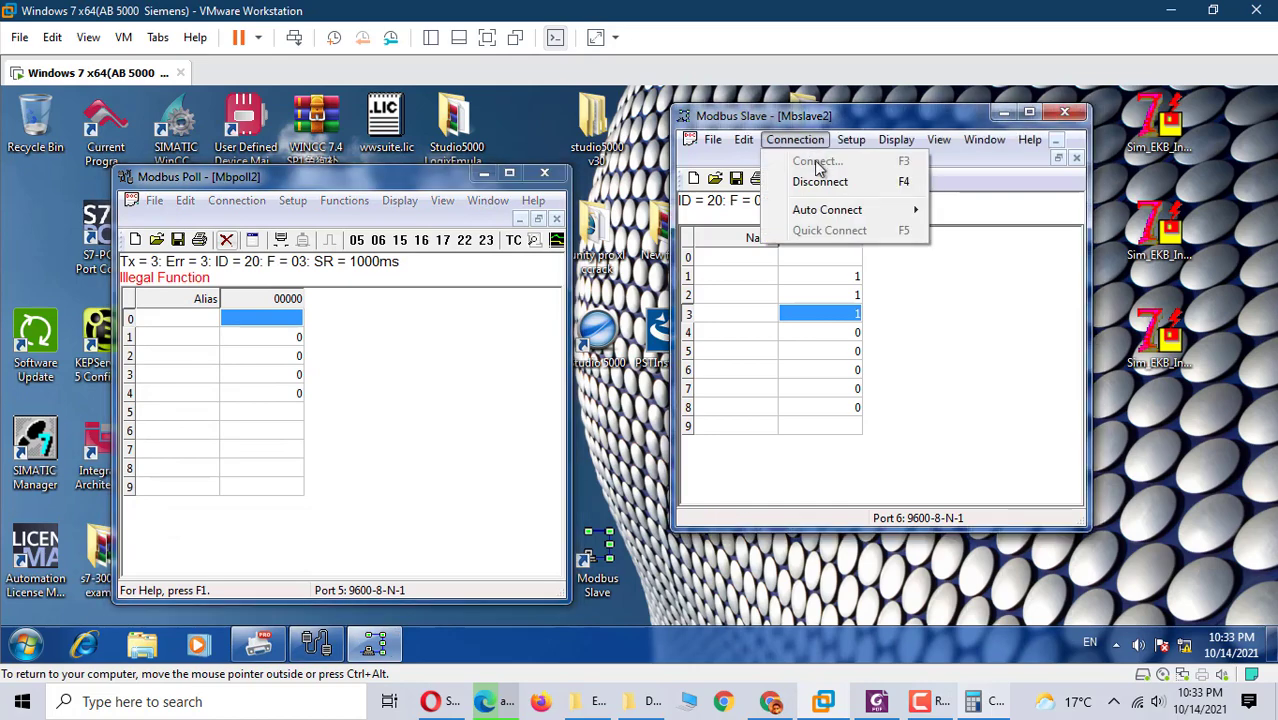
mouse_move(851, 140)
left_click(857, 167)
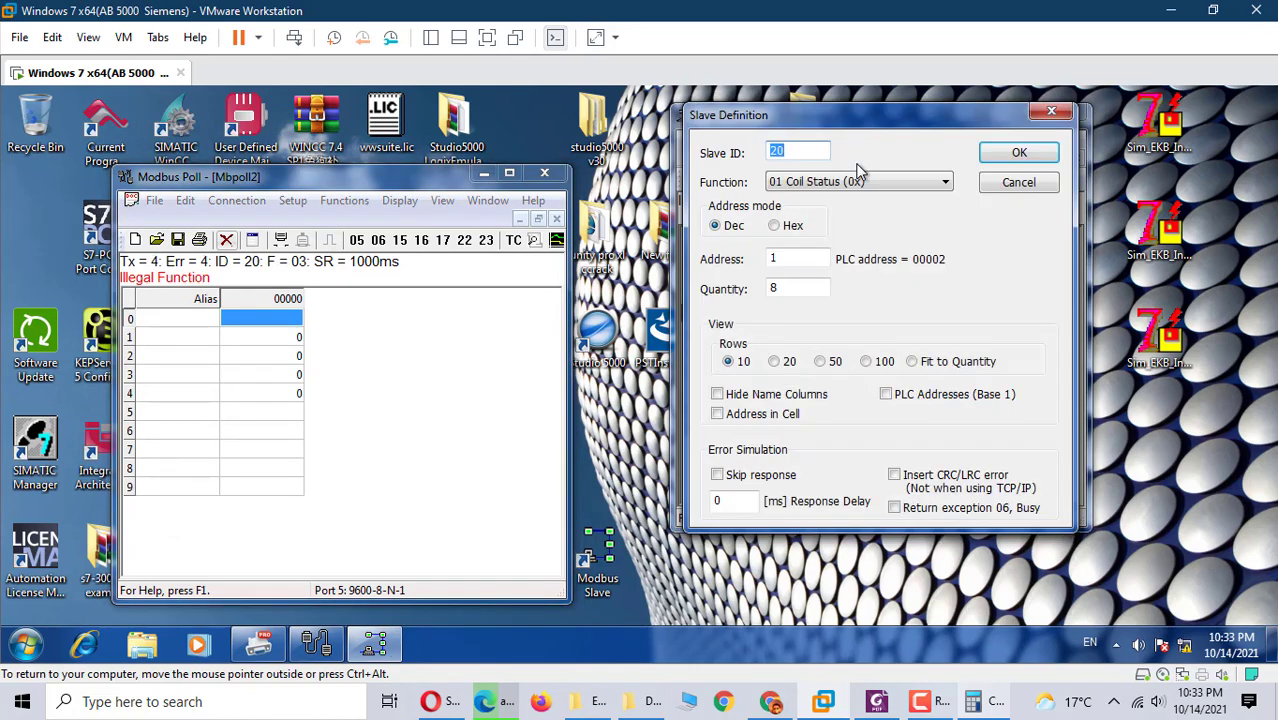
left_click(944, 182)
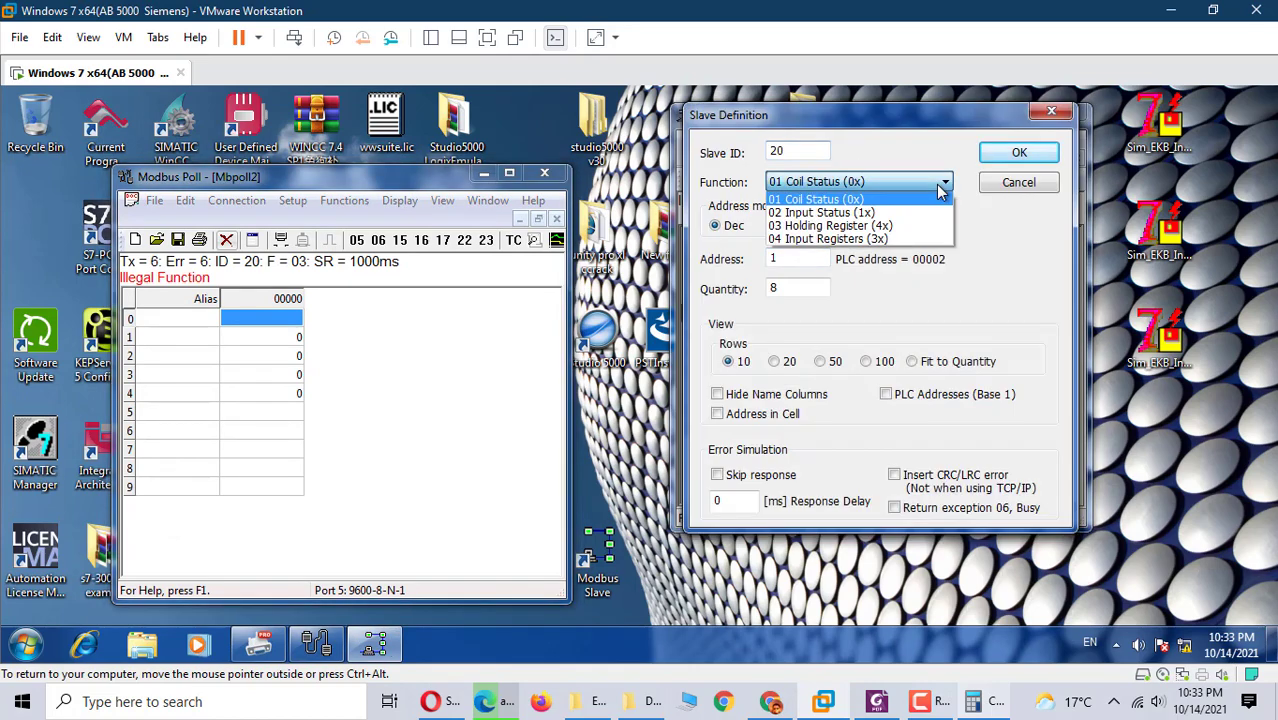
left_click(888, 226)
left_click(786, 291)
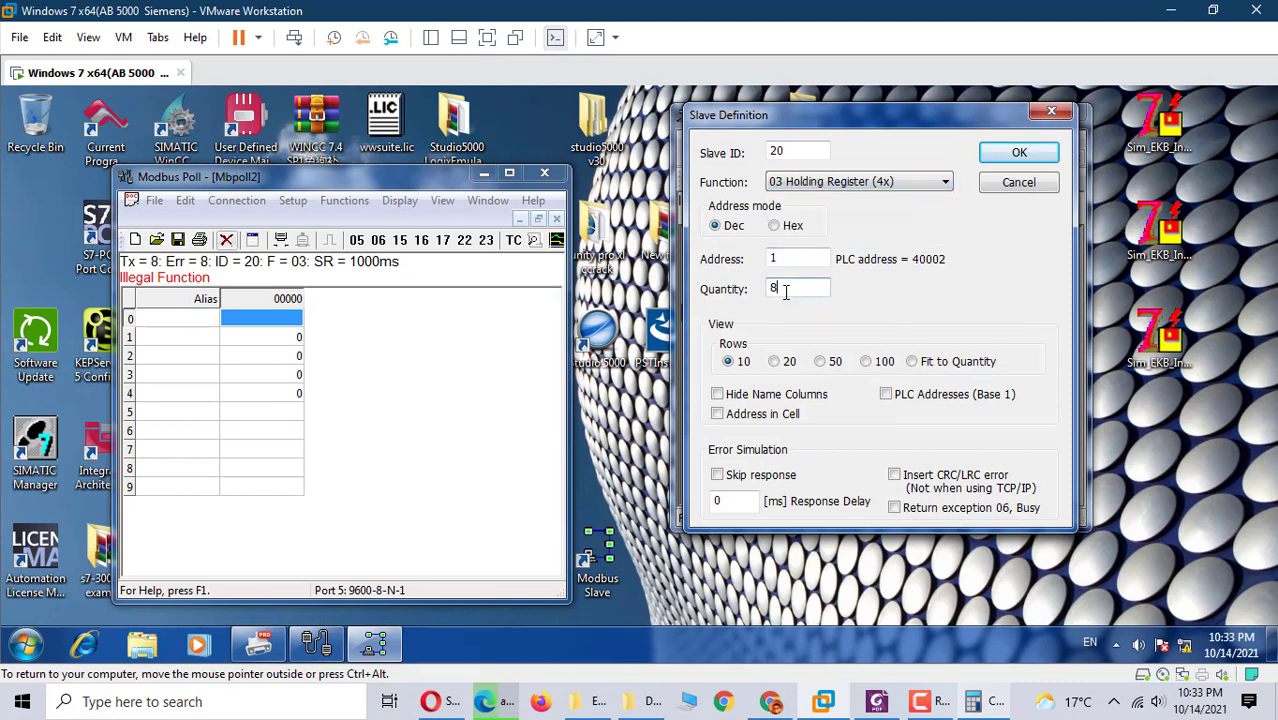
type("4")
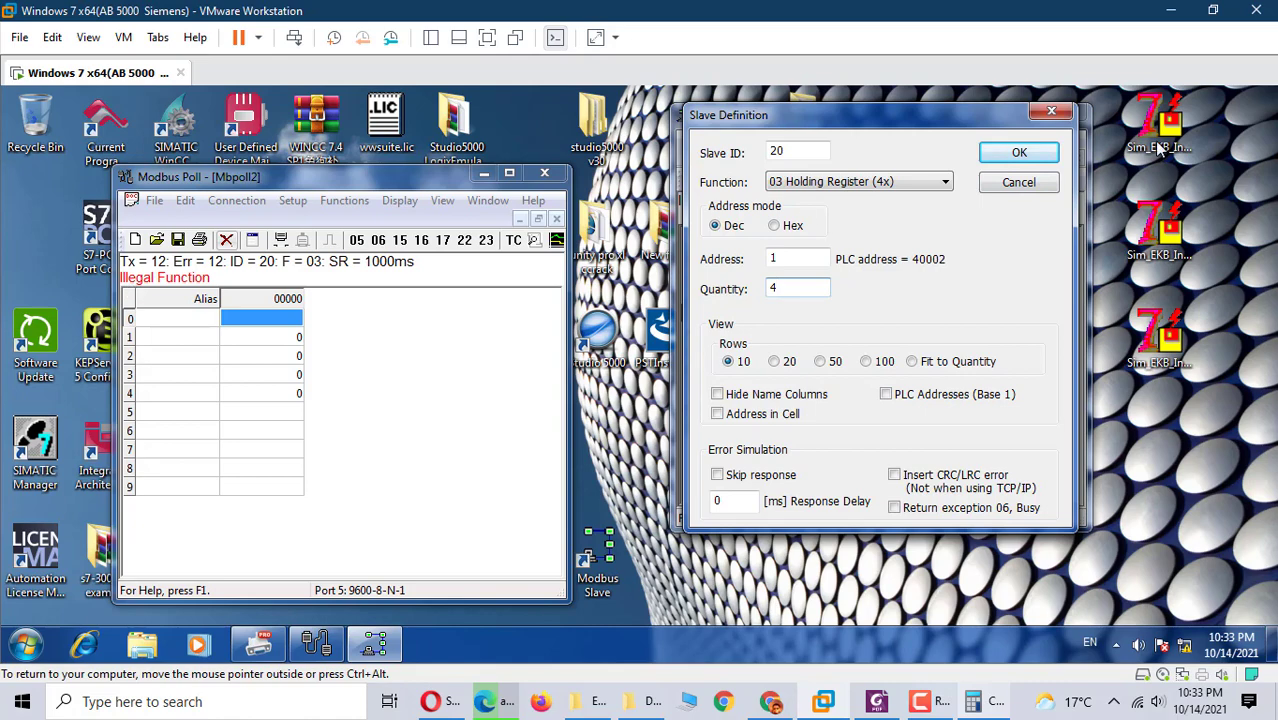
left_click(1025, 155)
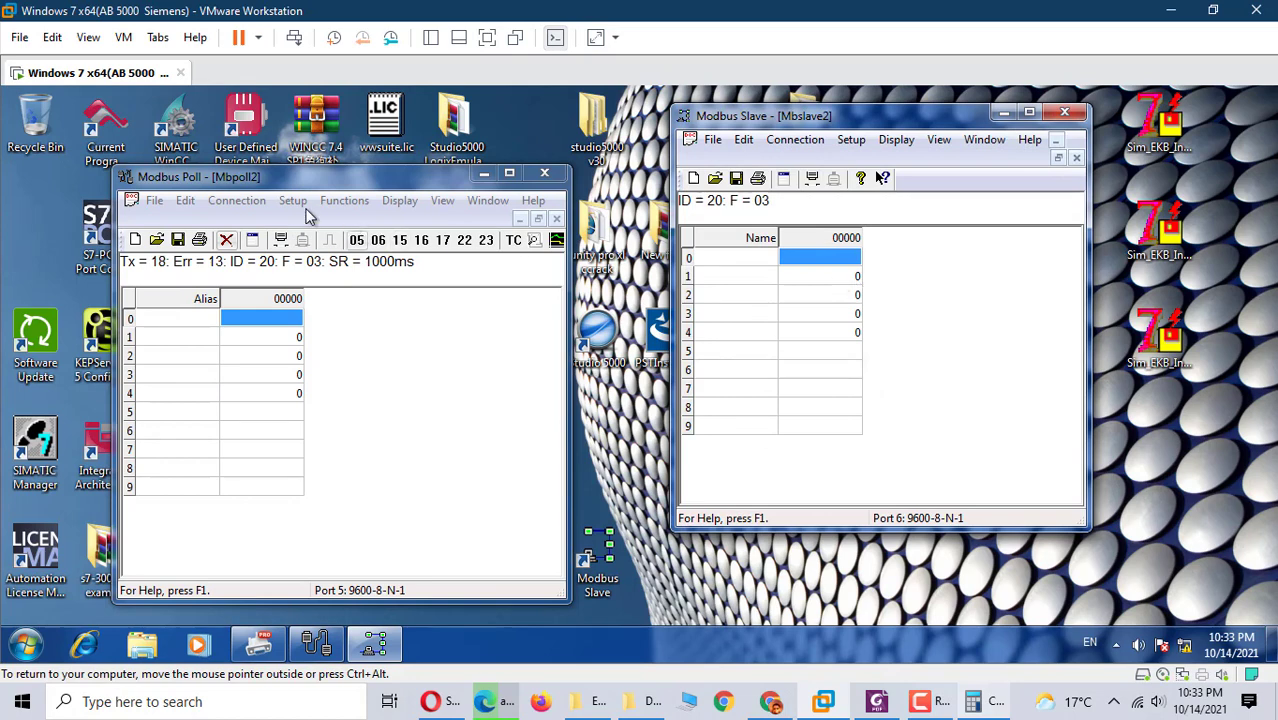
Step: Set Modbus Slave holding register 1 to 234
left_click(841, 281)
double_click(843, 285)
type("234")
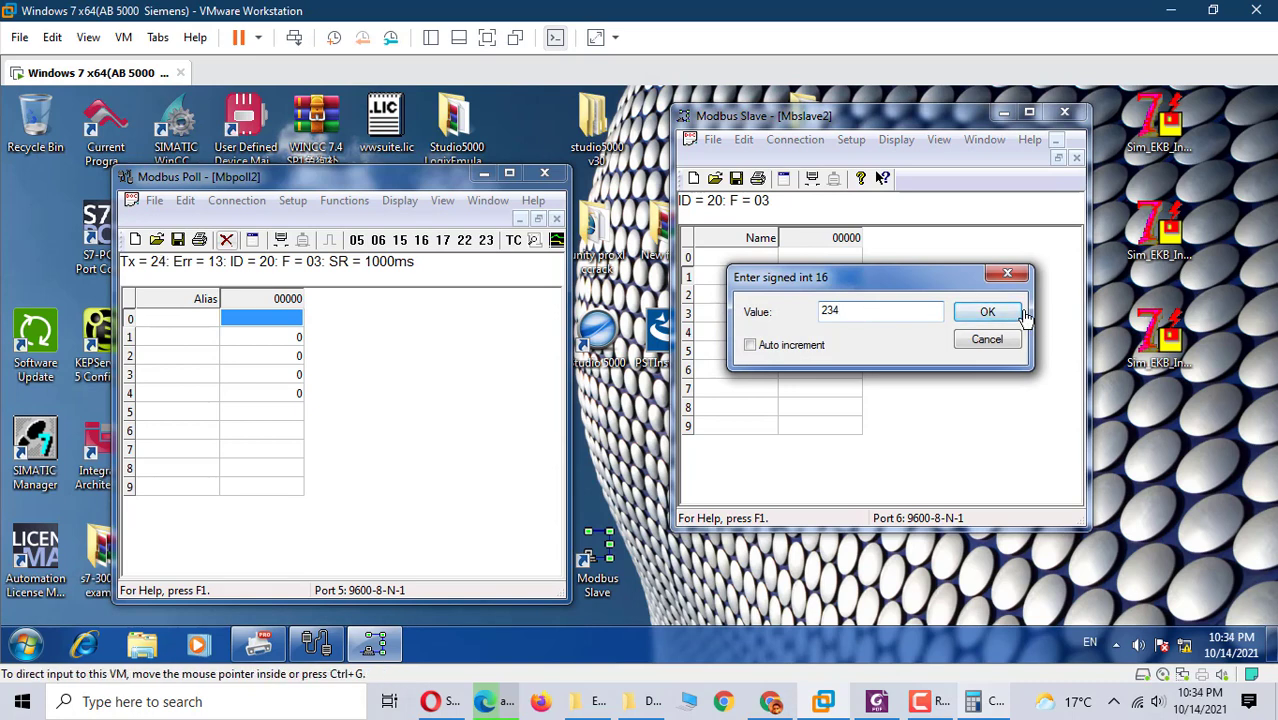
left_click(990, 312)
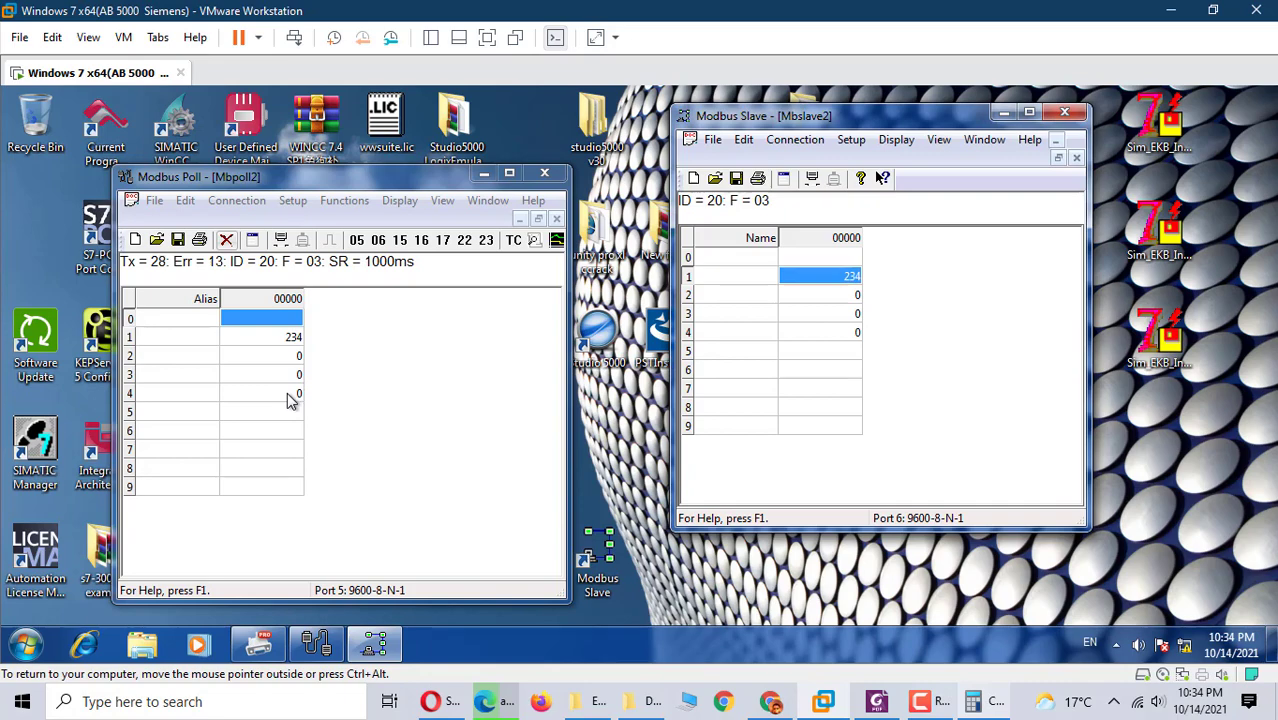
left_click(293, 201)
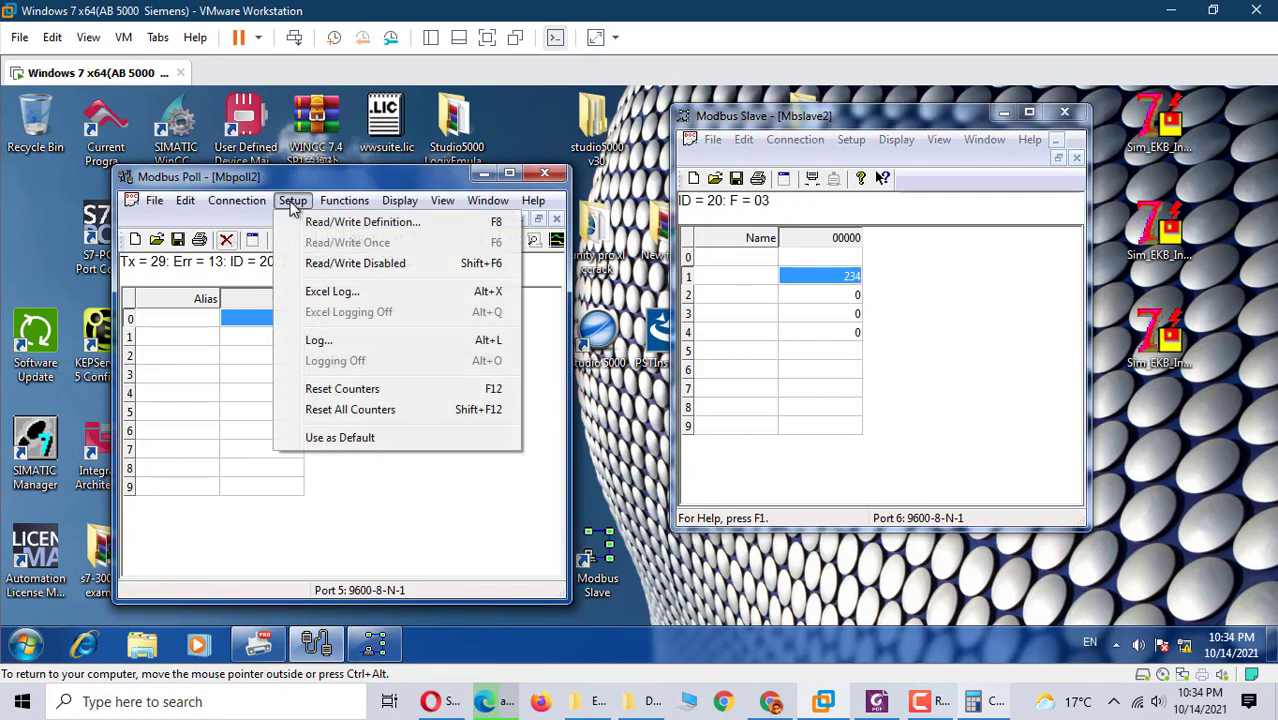
left_click(187, 333)
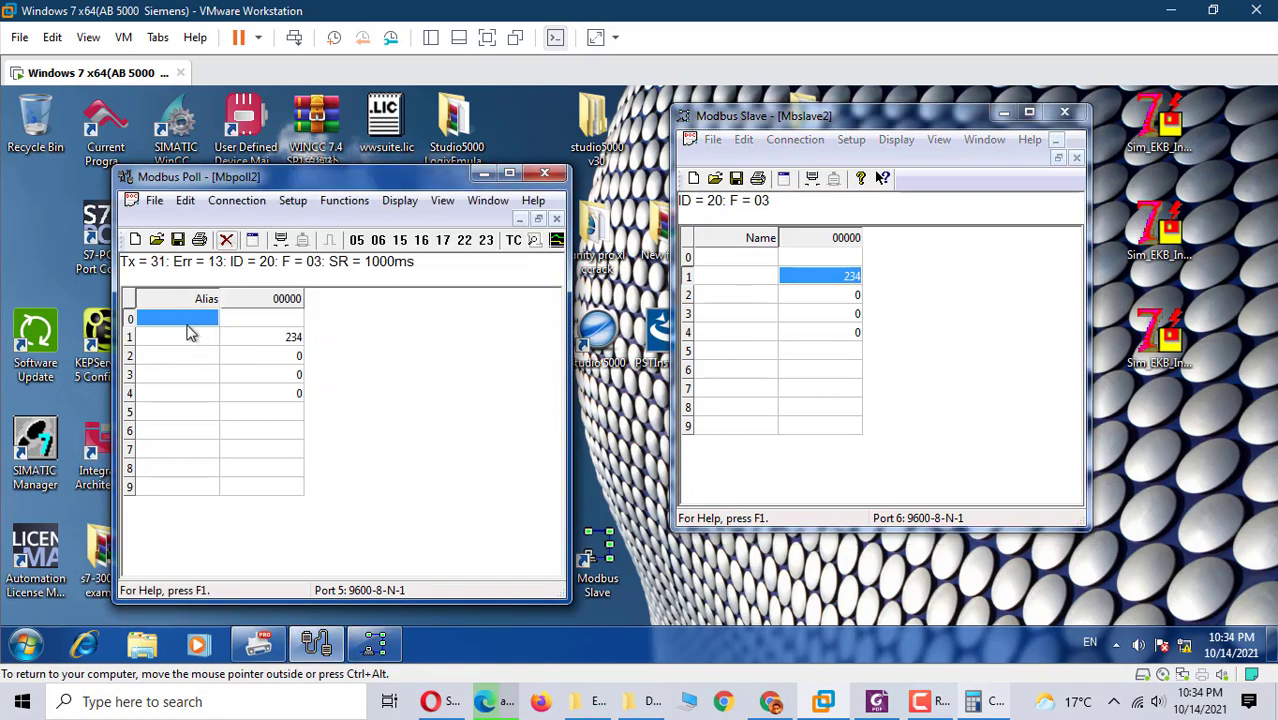
left_click(293, 342)
left_click(281, 206)
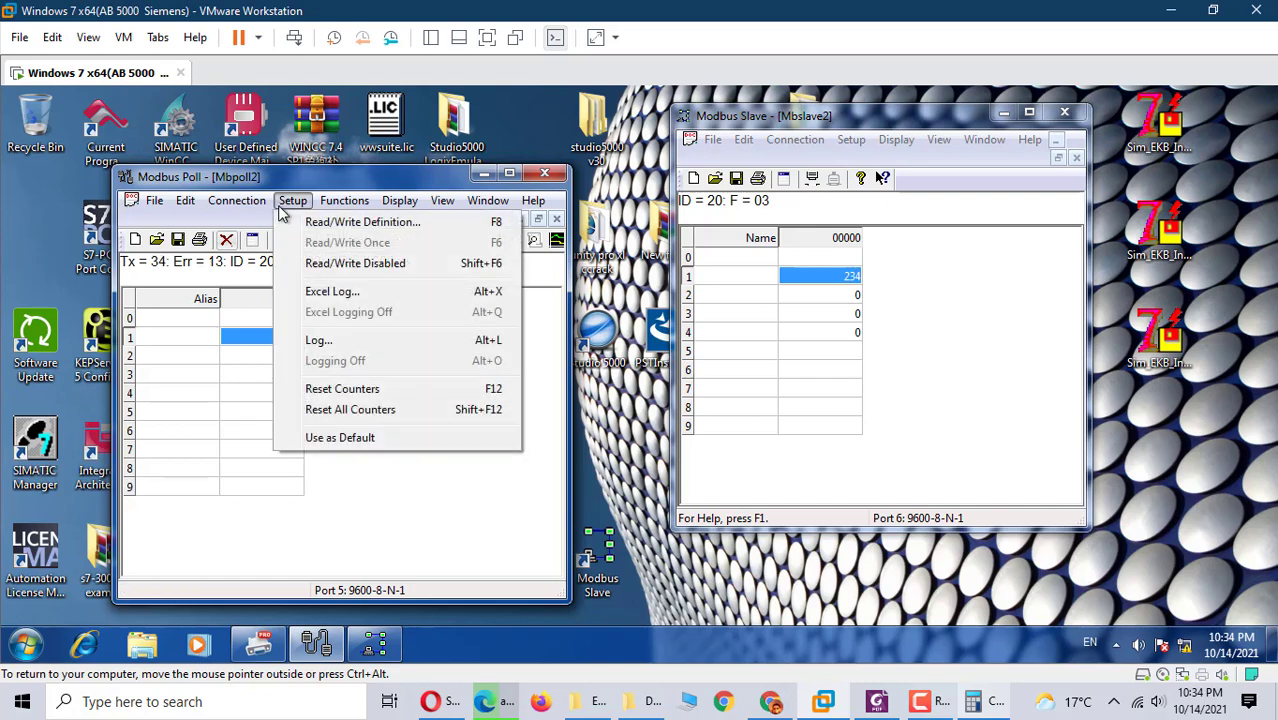
left_click(360, 222)
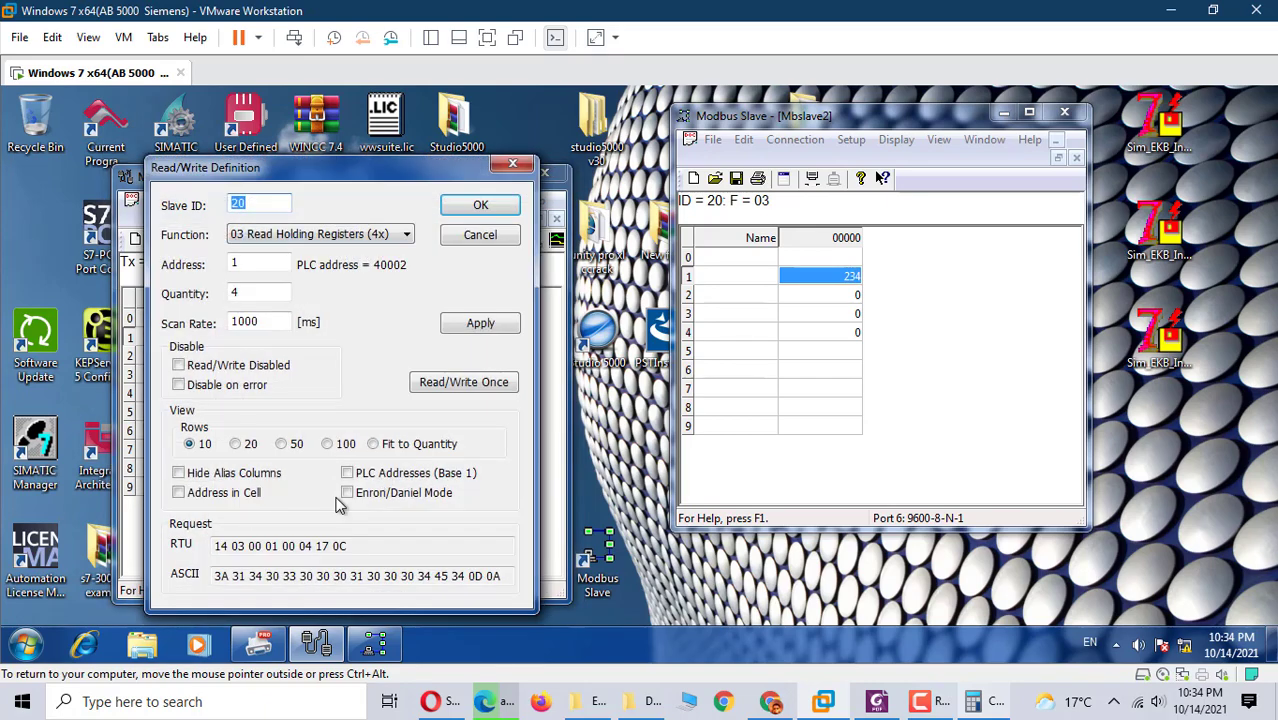
left_click_drag(214, 546, 425, 549)
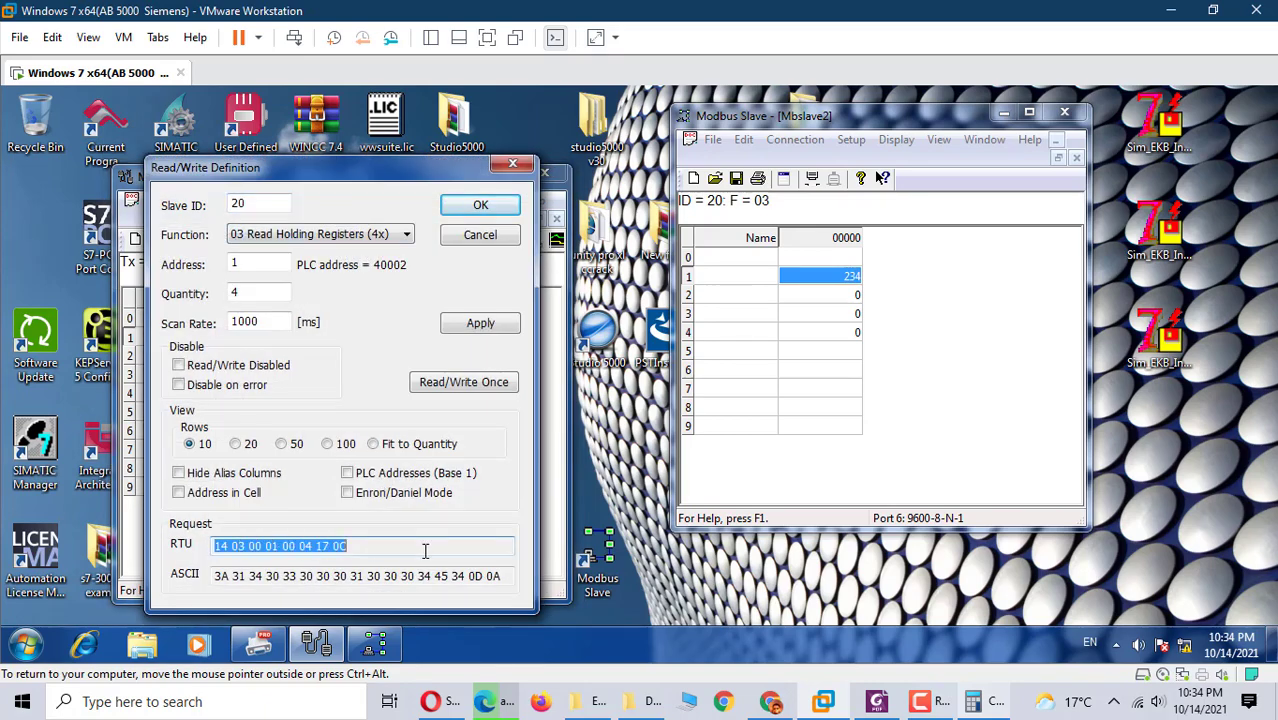
right_click(282, 545)
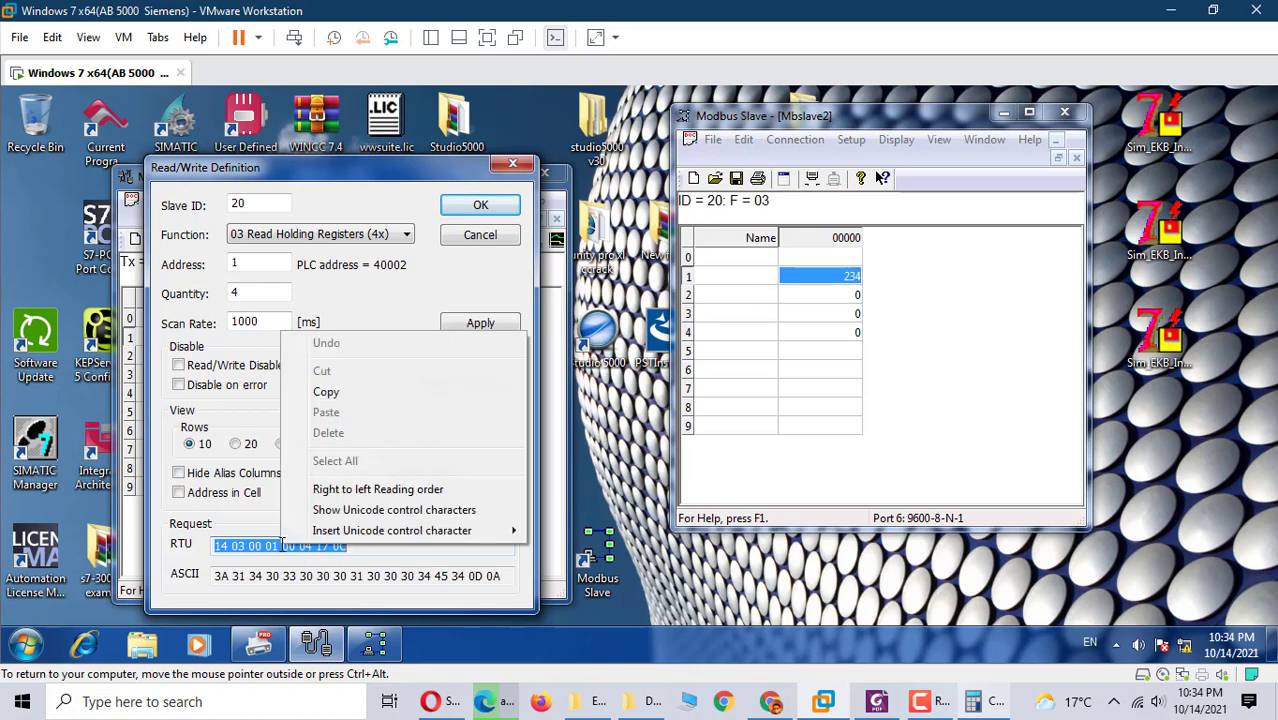
left_click(325, 391)
left_click(480, 205)
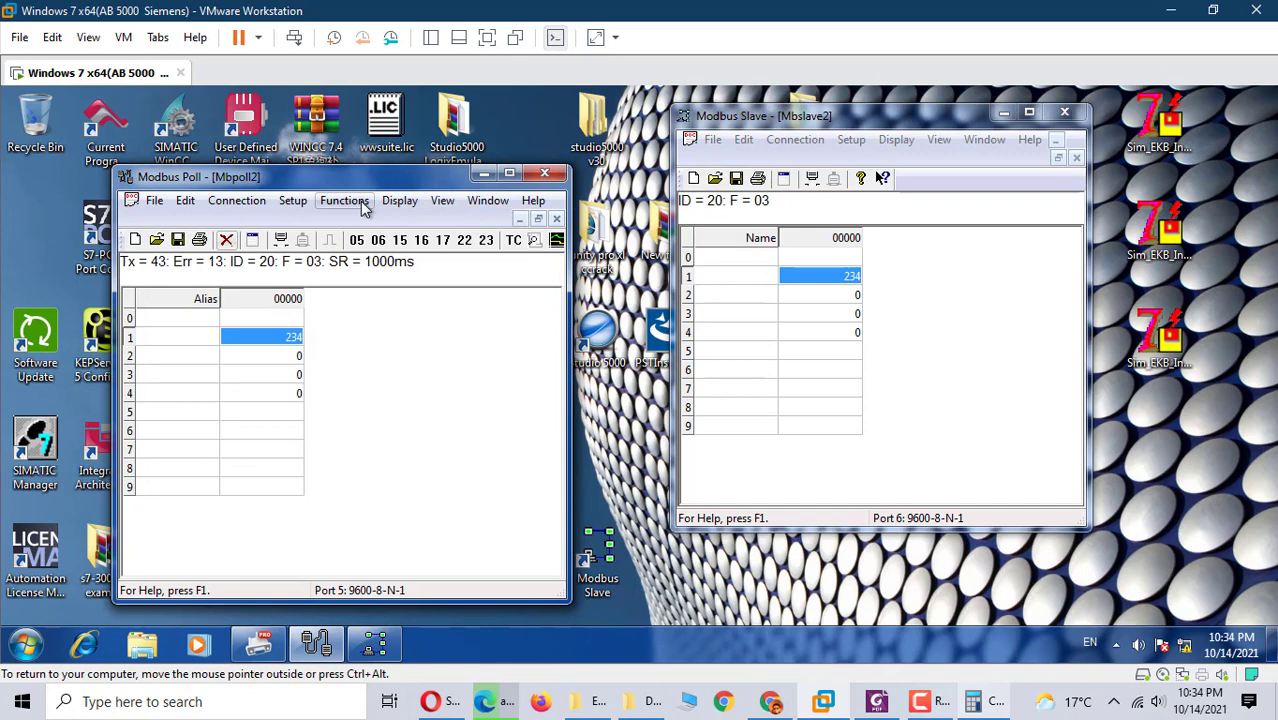
Step: Paste the copied request into the Test Center's hex input and move the window aside
left_click(352, 201)
left_click(356, 375)
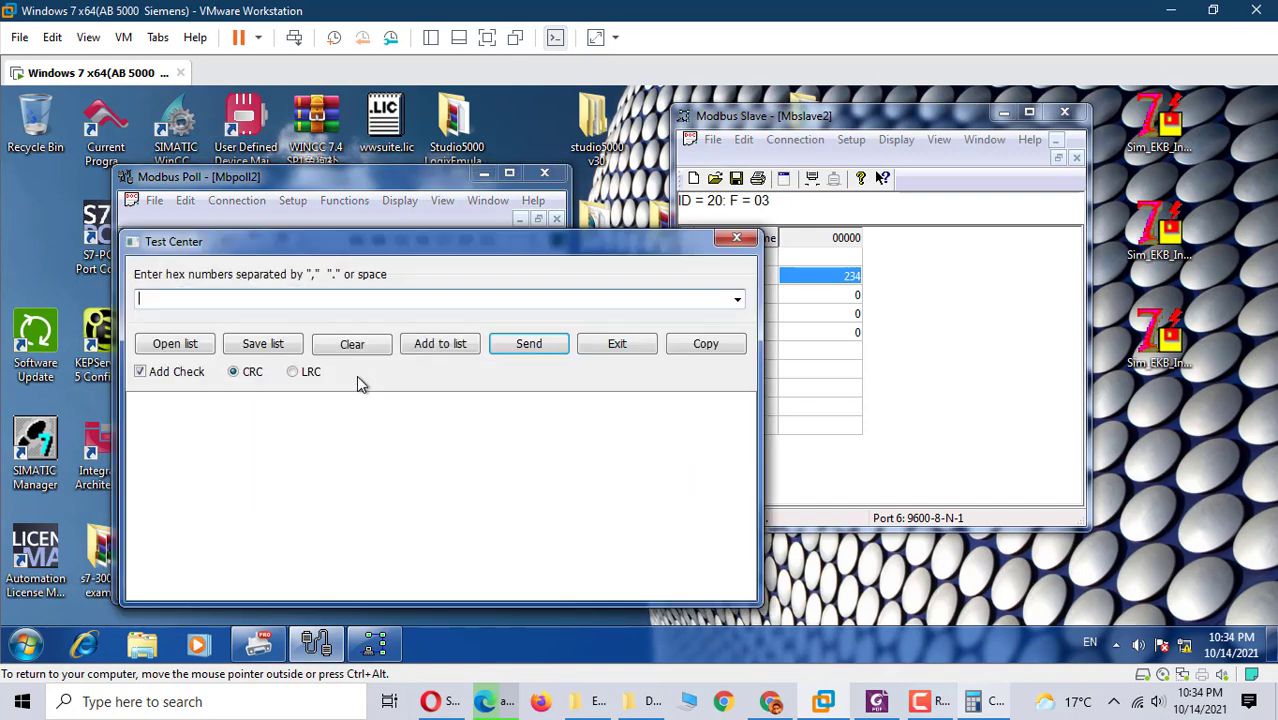
right_click(209, 302)
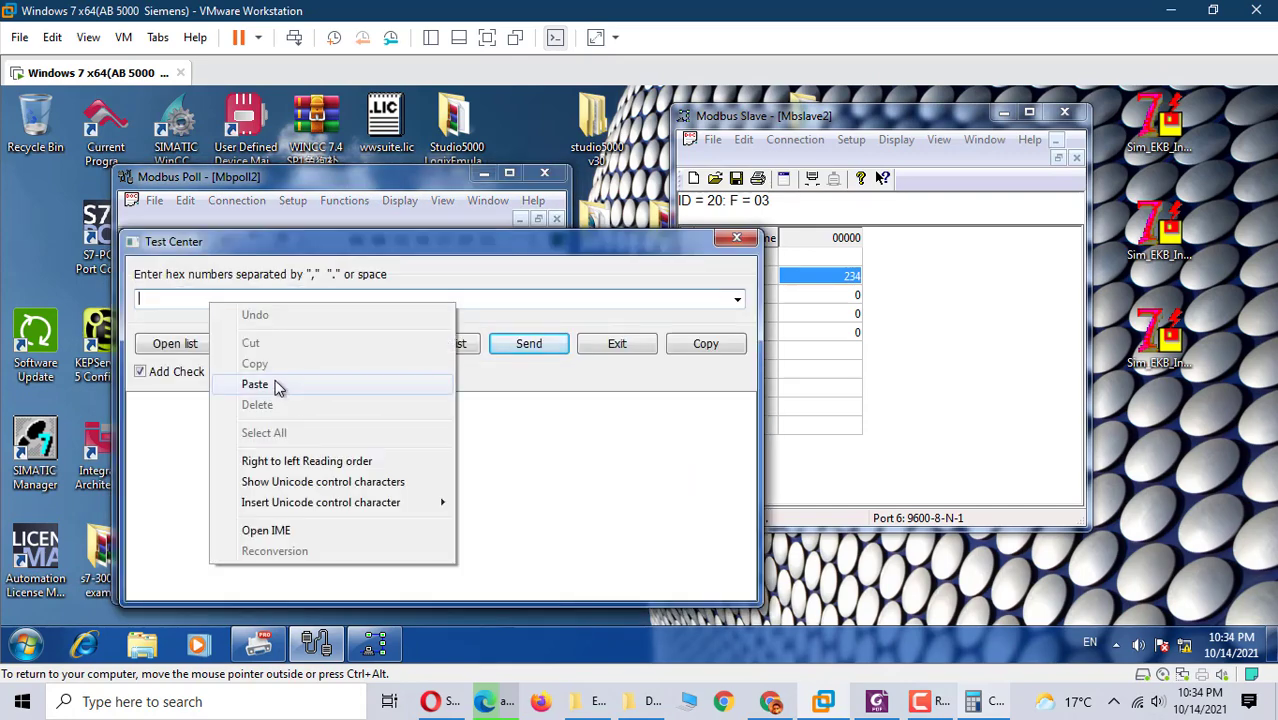
left_click(277, 380)
mouse_move(421, 251)
left_mouse_down()
mouse_move(873, 362)
mouse_move(864, 335)
left_mouse_up()
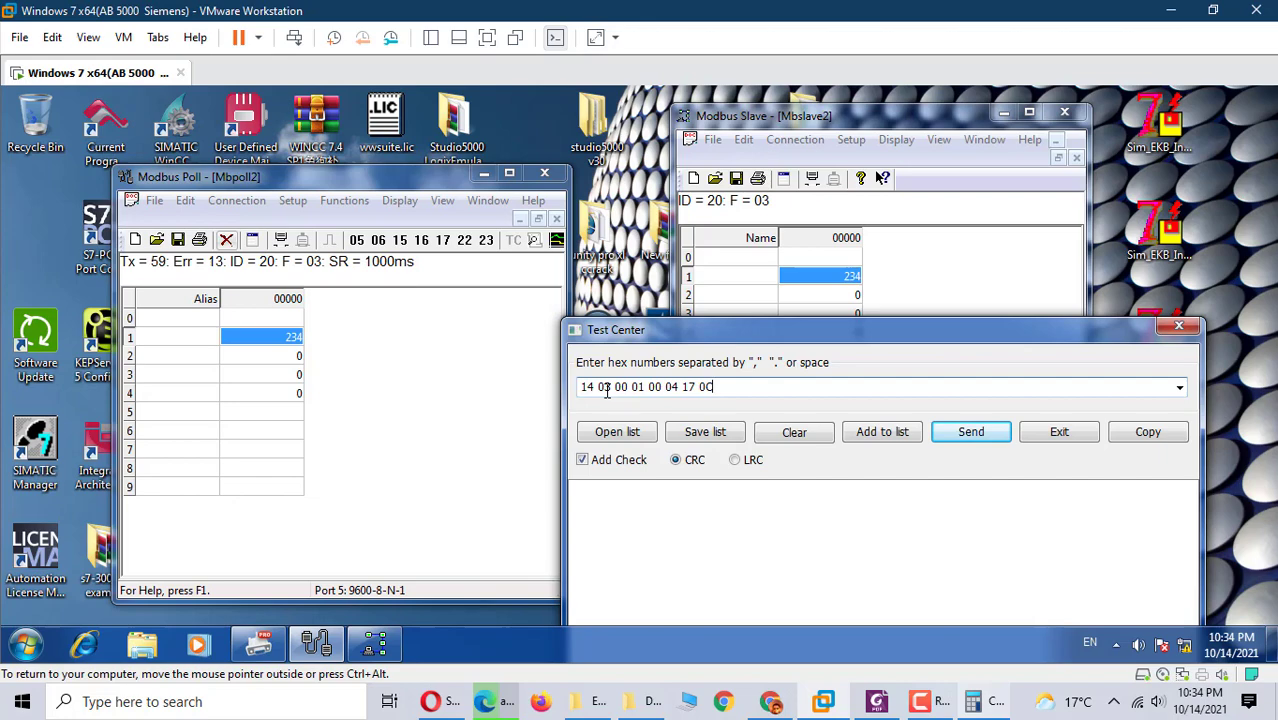
left_click(289, 203)
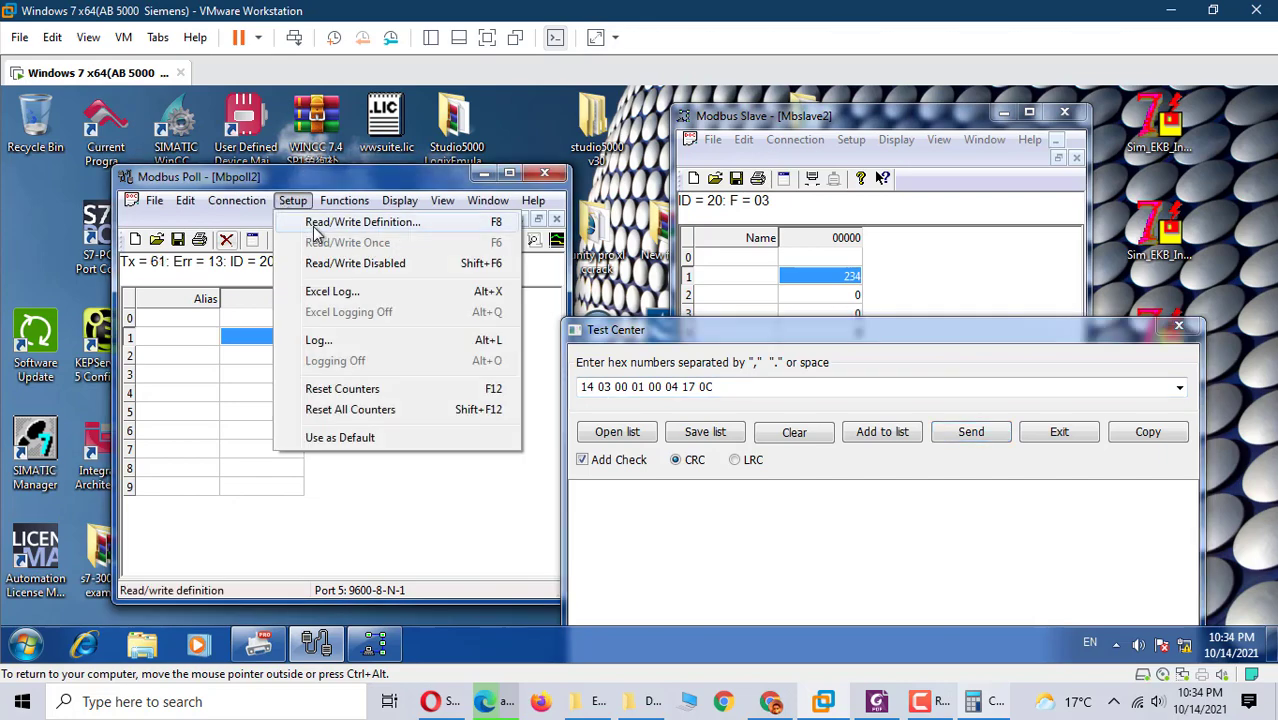
left_click(316, 224)
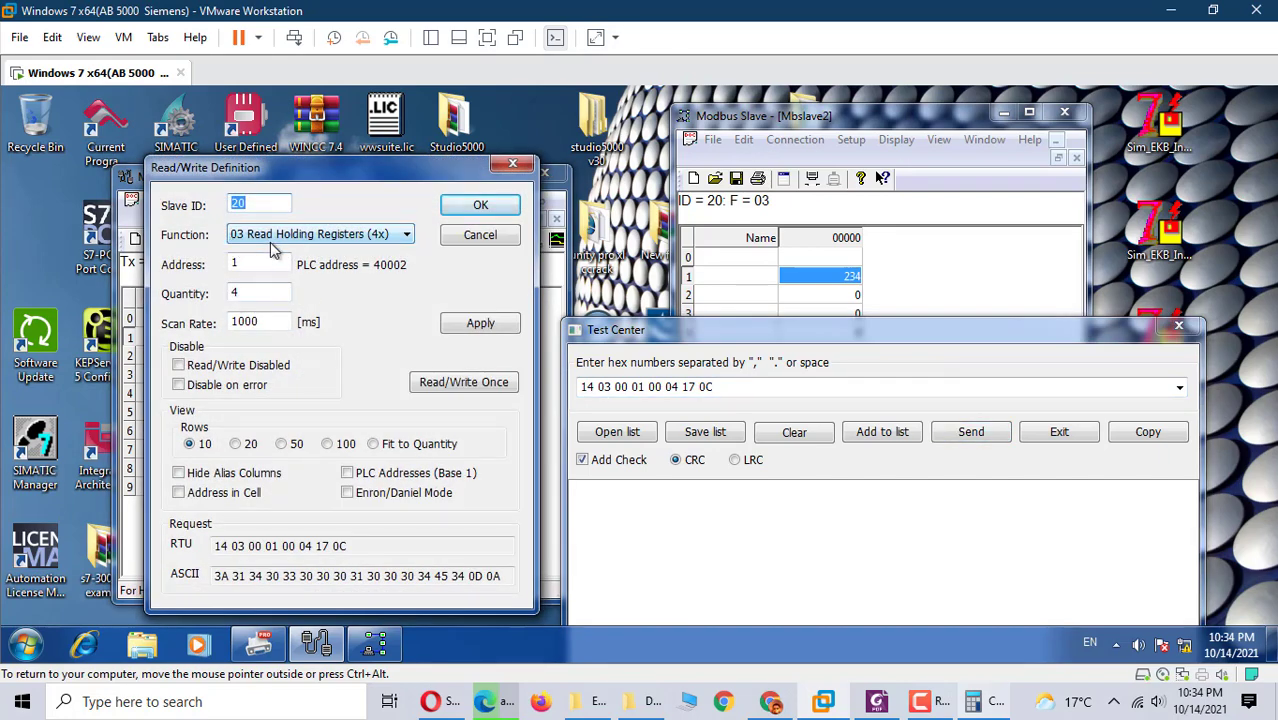
left_click(480, 210)
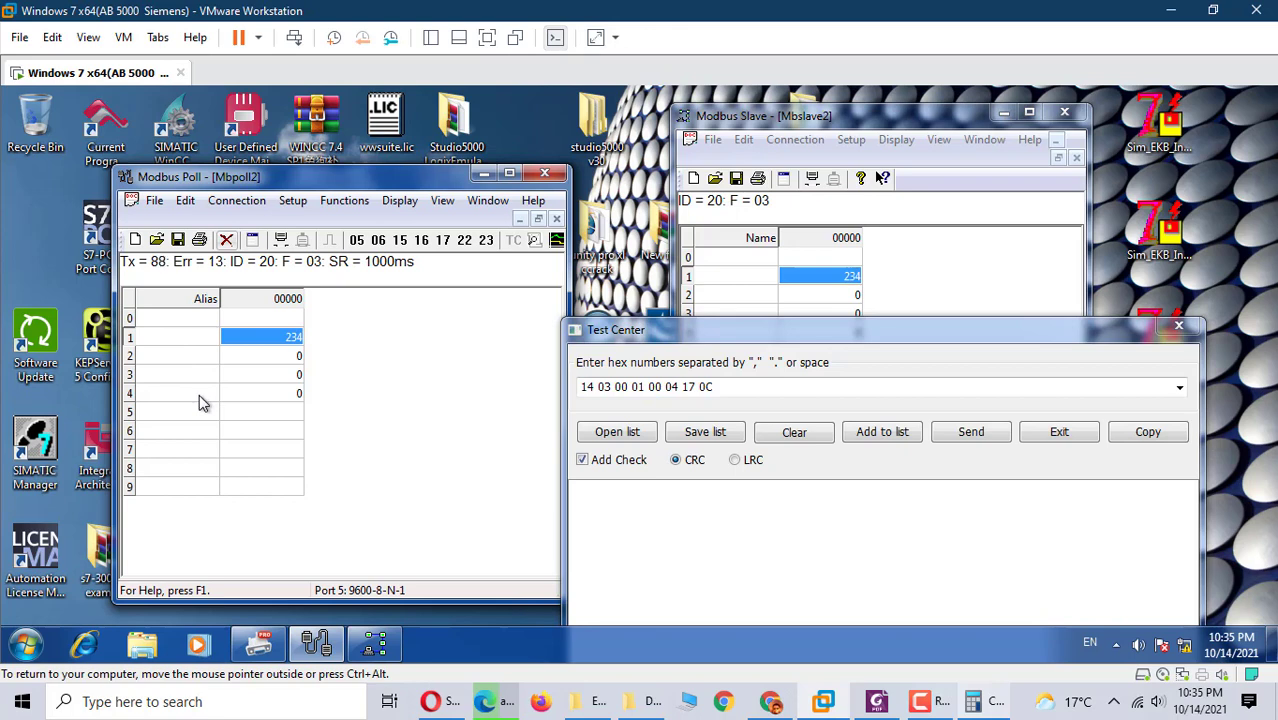
Step: Send the raw read frame and get reply 14 03 08 00 EA…, cancelling the register 1 write dialog
left_click(985, 440)
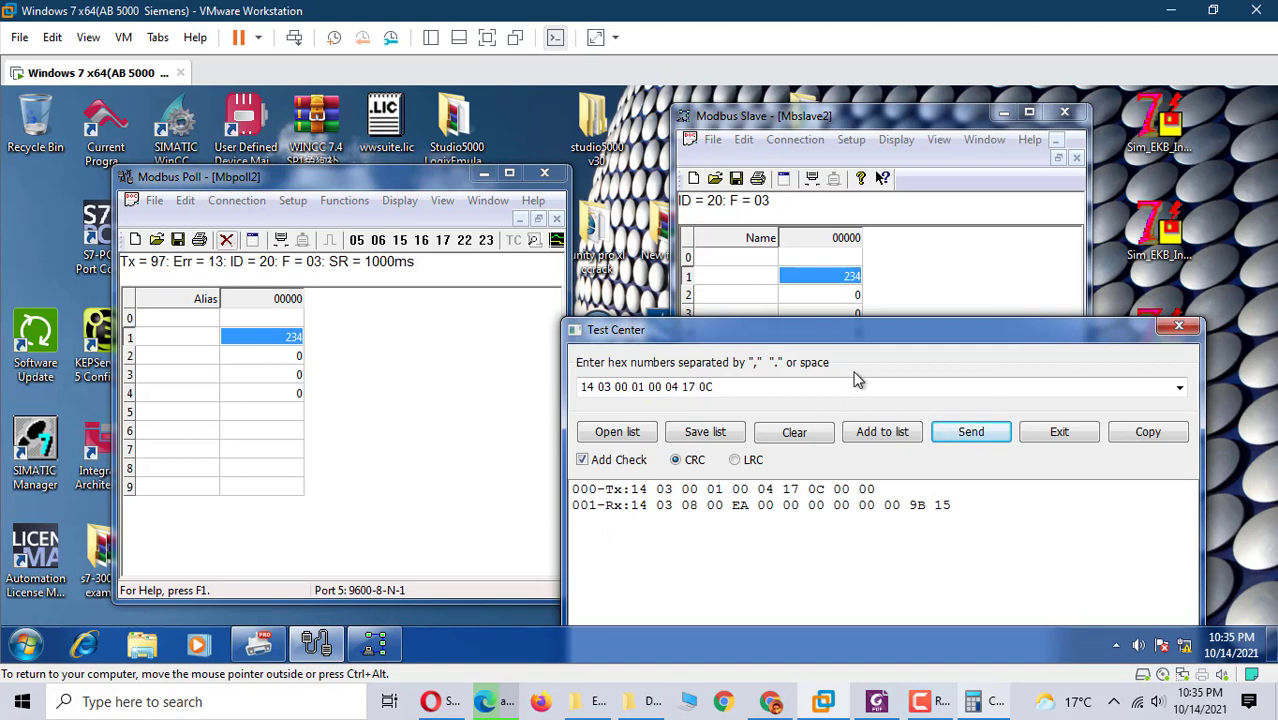
mouse_move(843, 345)
left_mouse_down()
mouse_move(860, 470)
mouse_move(770, 383)
mouse_move(829, 347)
left_mouse_up()
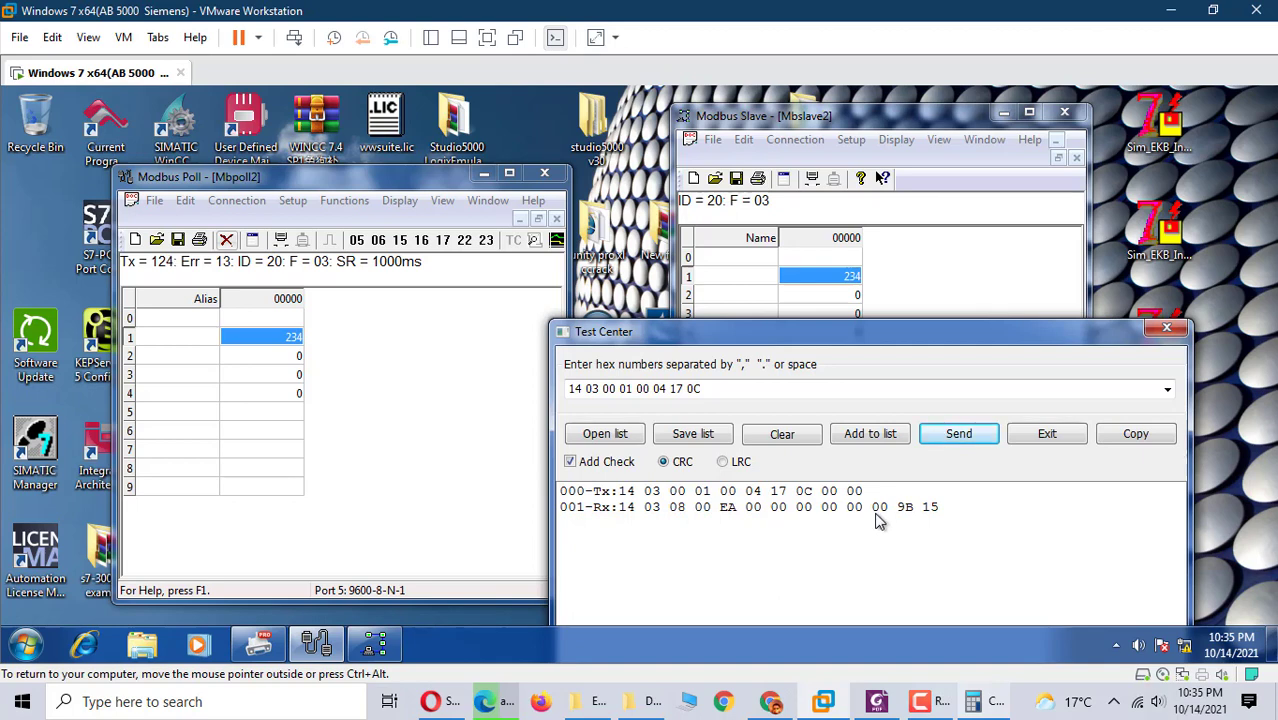
double_click(226, 344)
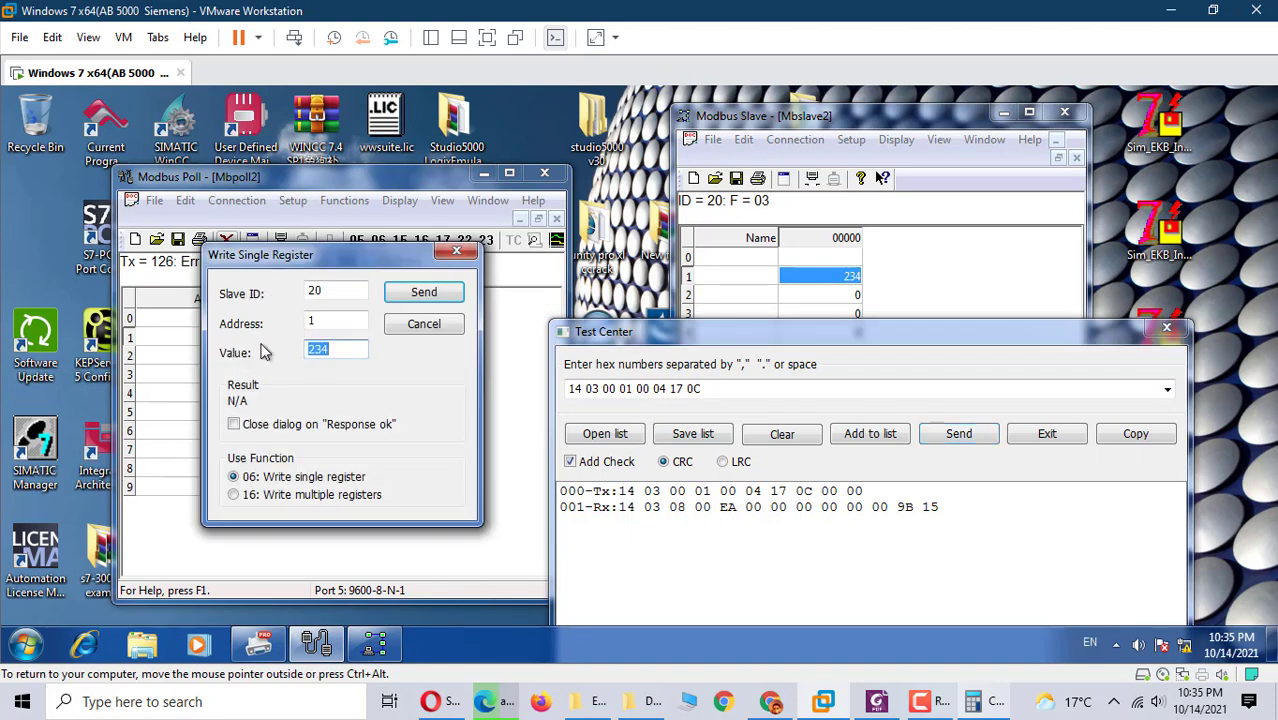
left_click(436, 326)
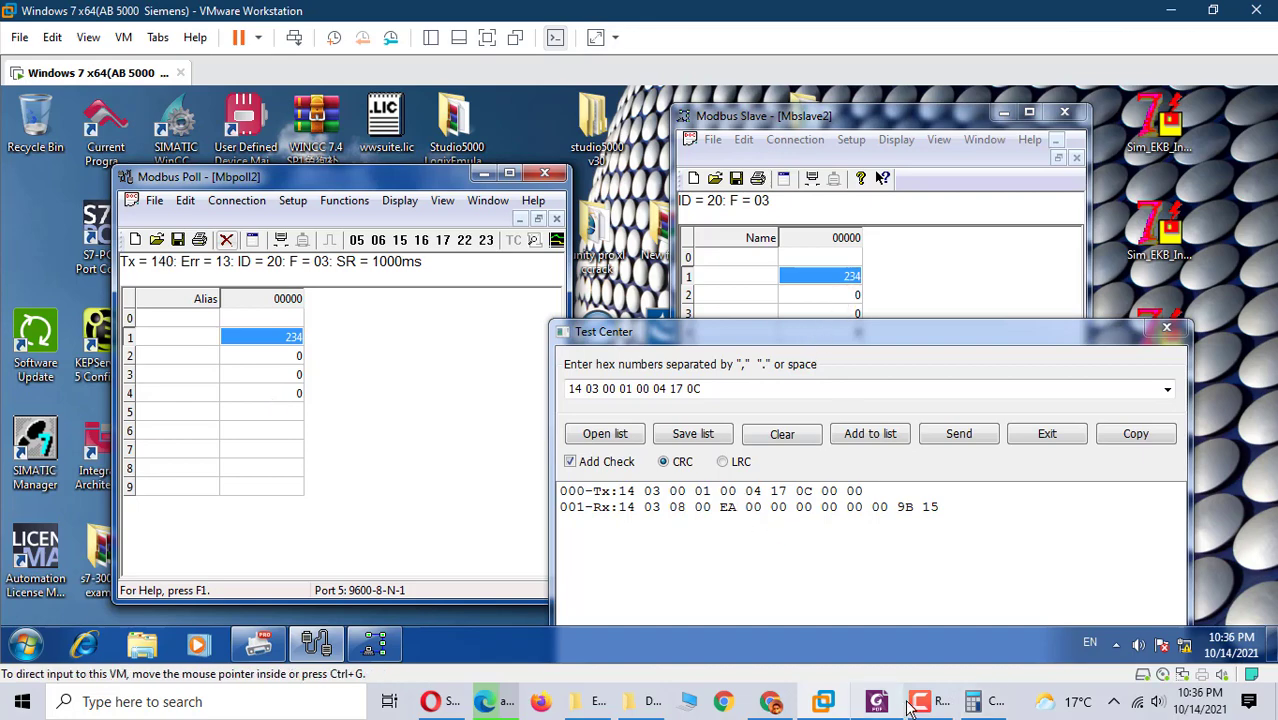
Step: Enter 234 in the Programmer Calculator to confirm it equals hex EA
left_click(997, 710)
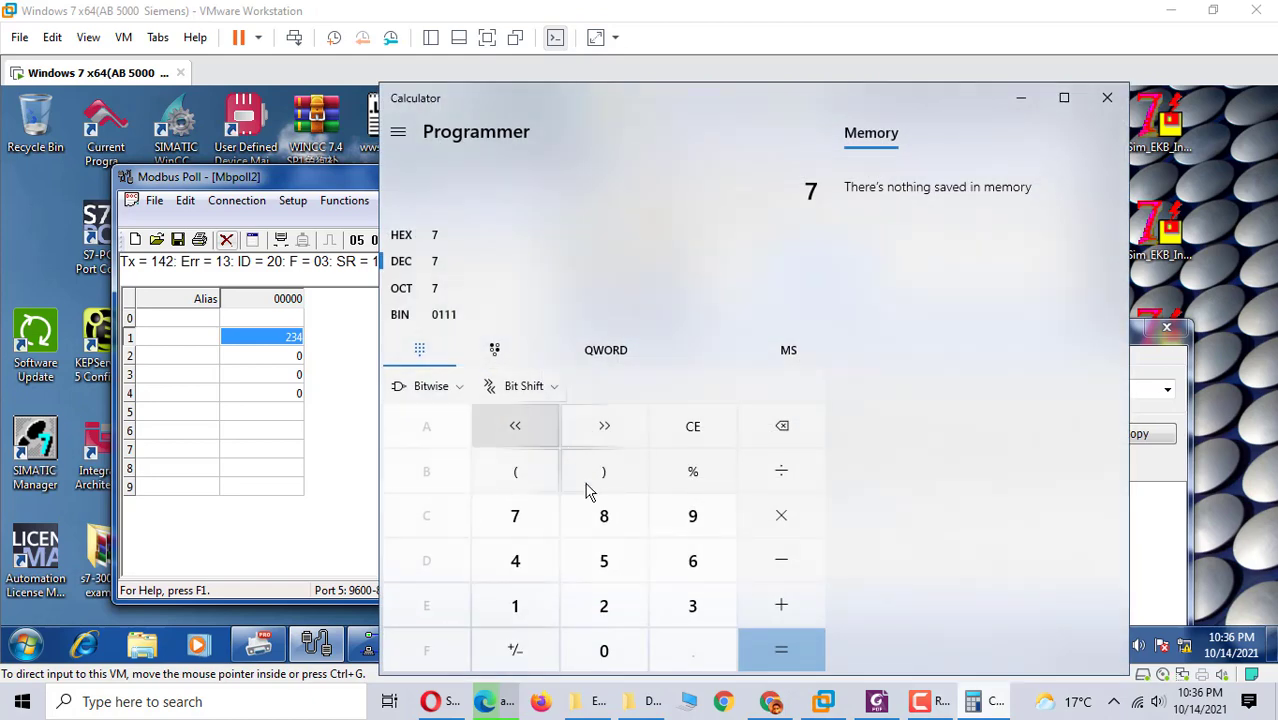
left_click(692, 426)
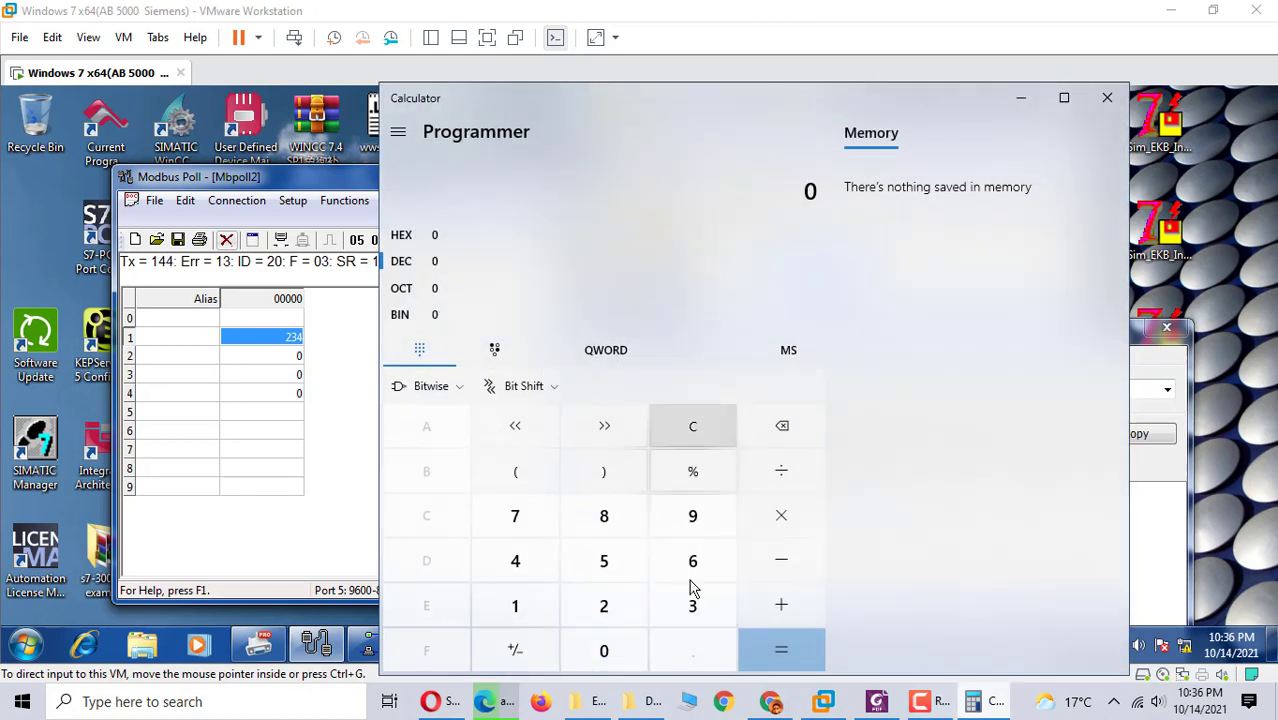
left_click(606, 608)
left_click(660, 610)
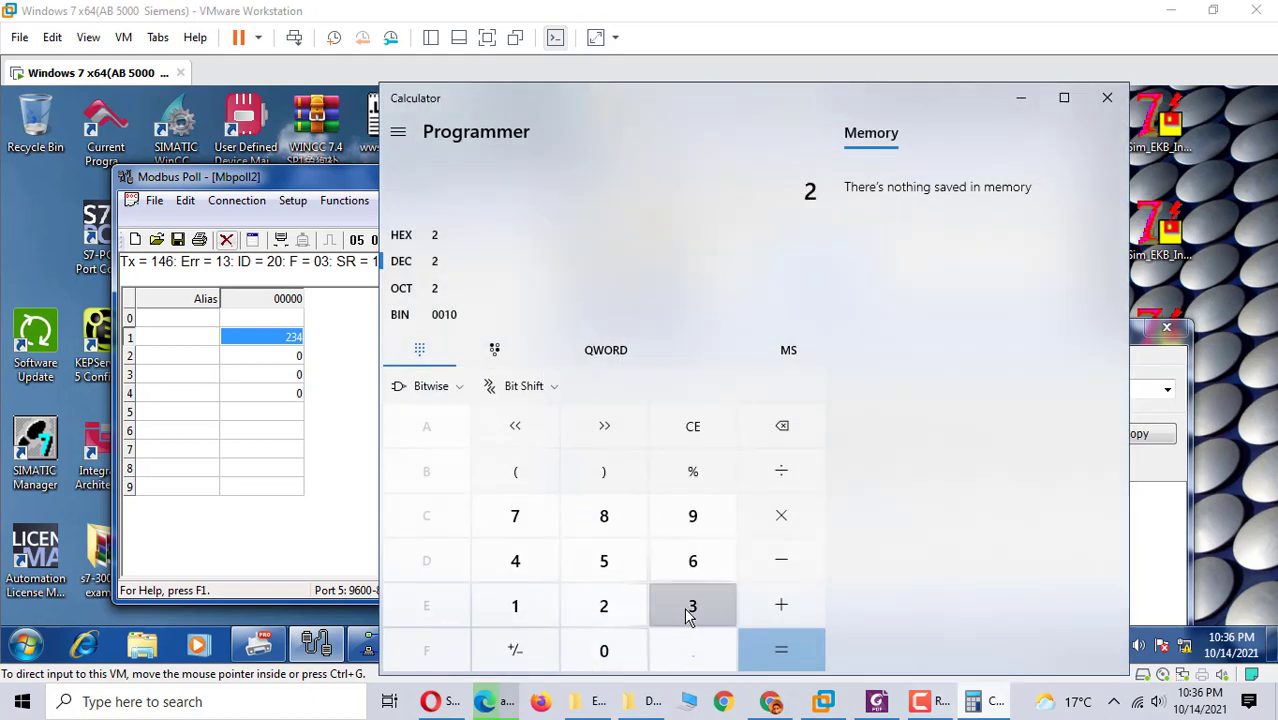
left_click(512, 570)
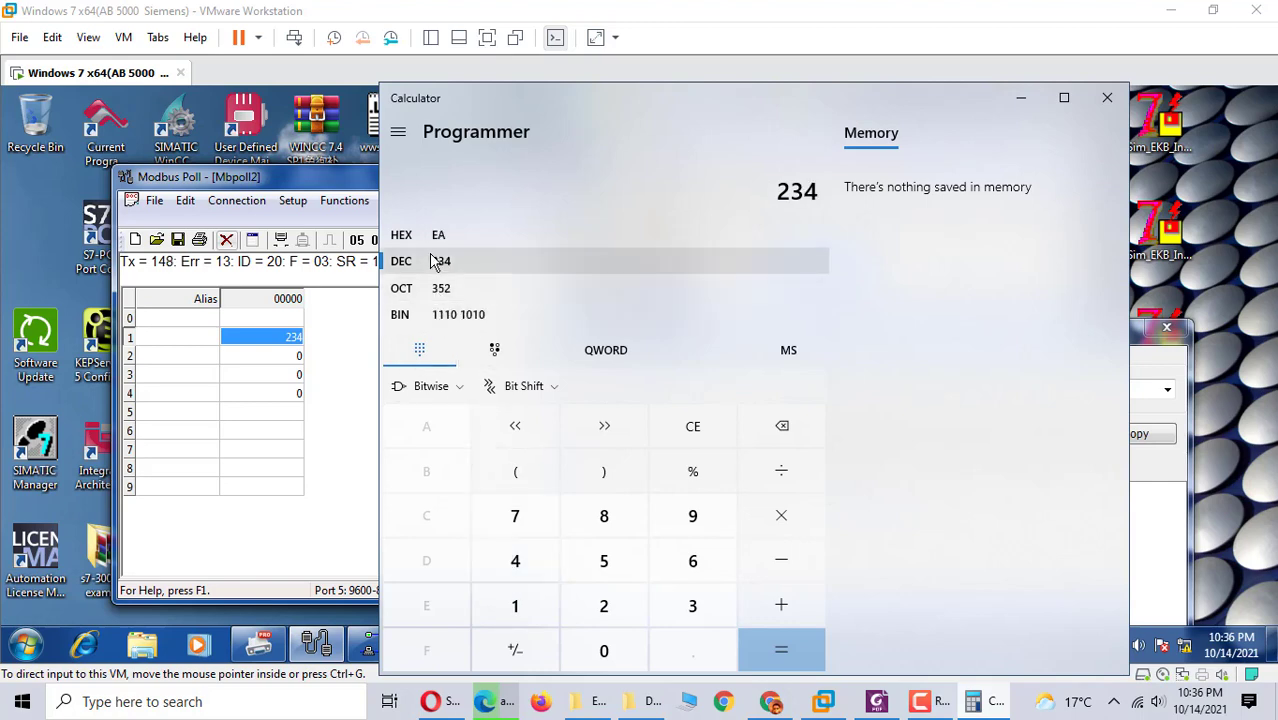
Step: Set slave register 2 to 126 and resend the frame, getting 00 7E in the reply
left_click(336, 533)
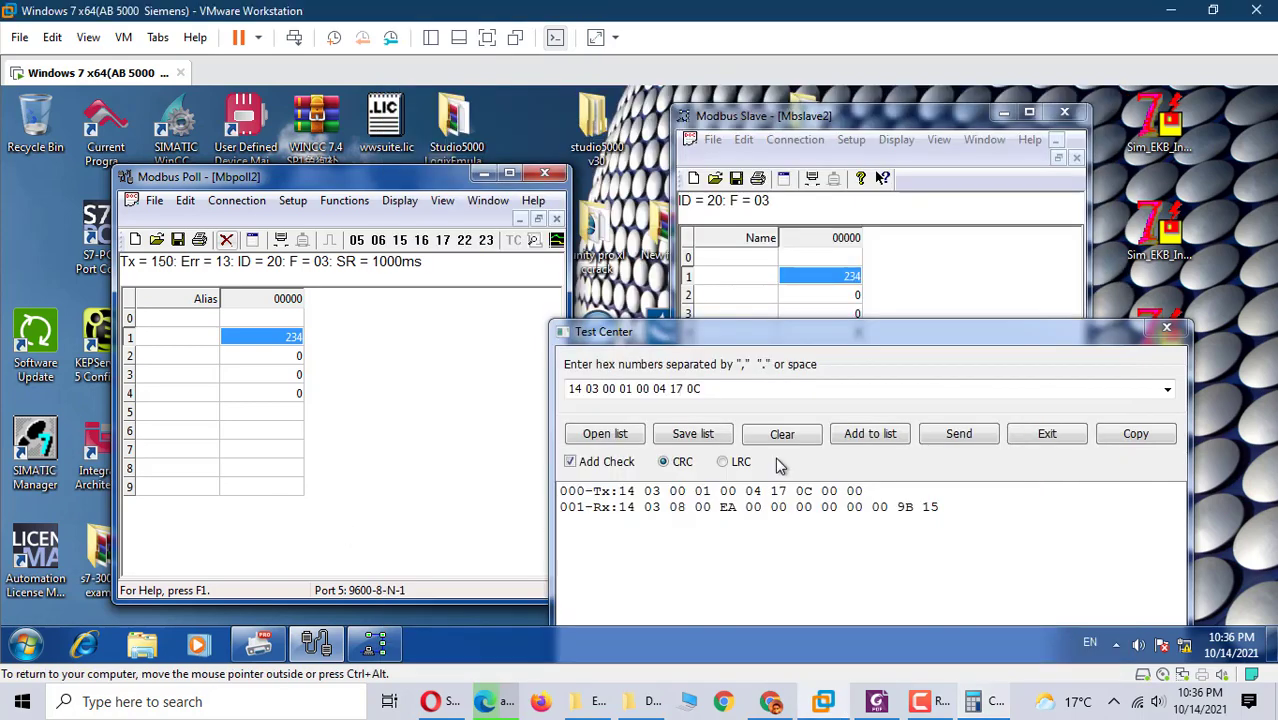
double_click(856, 296)
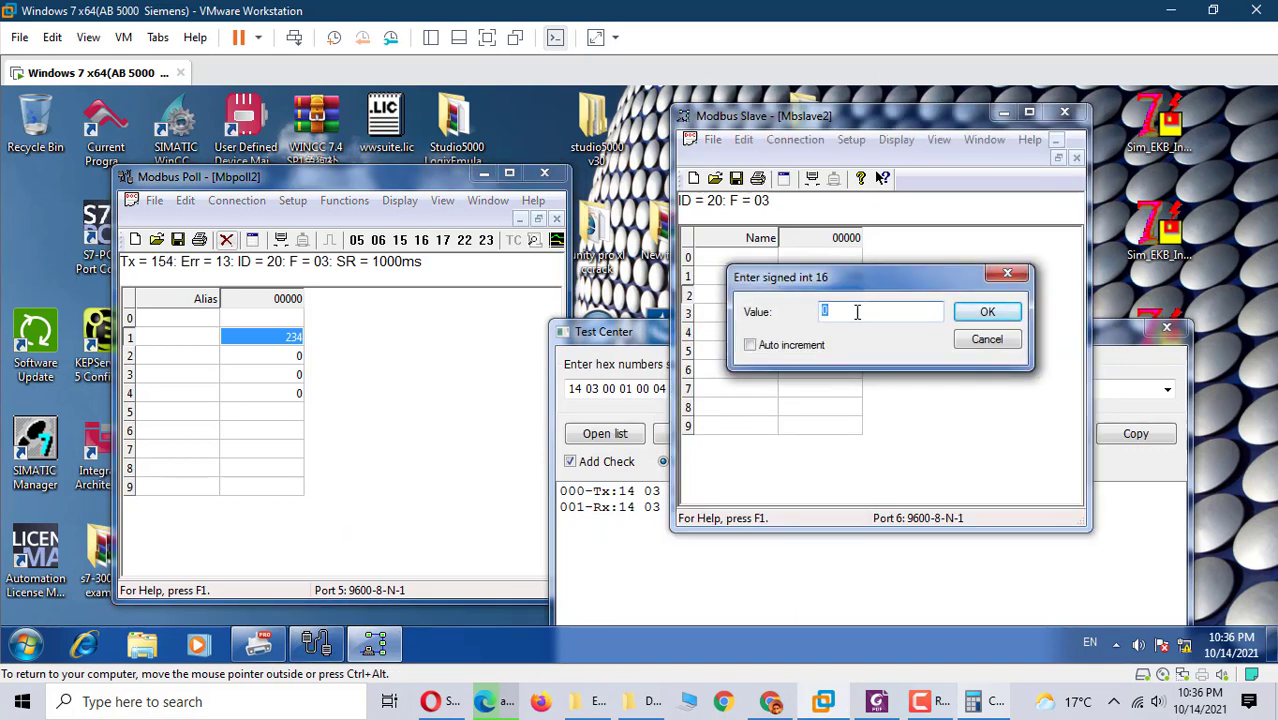
type("126")
left_click(978, 313)
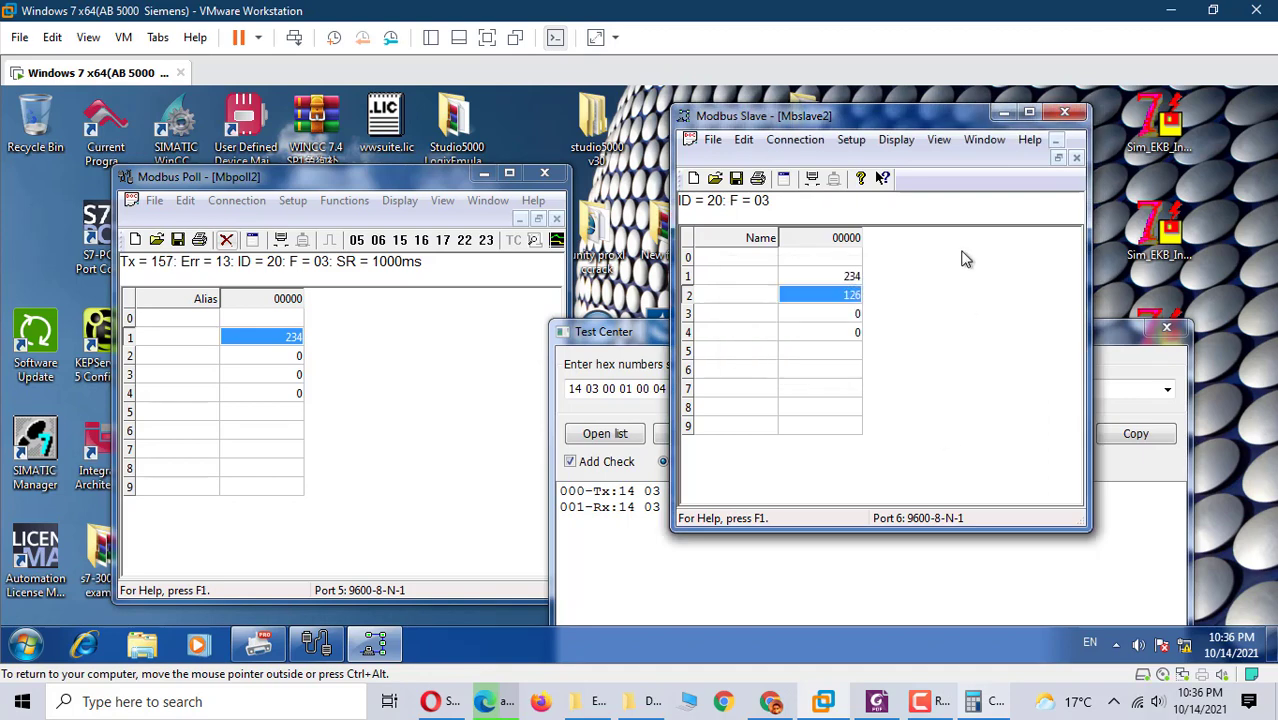
left_click(1112, 388)
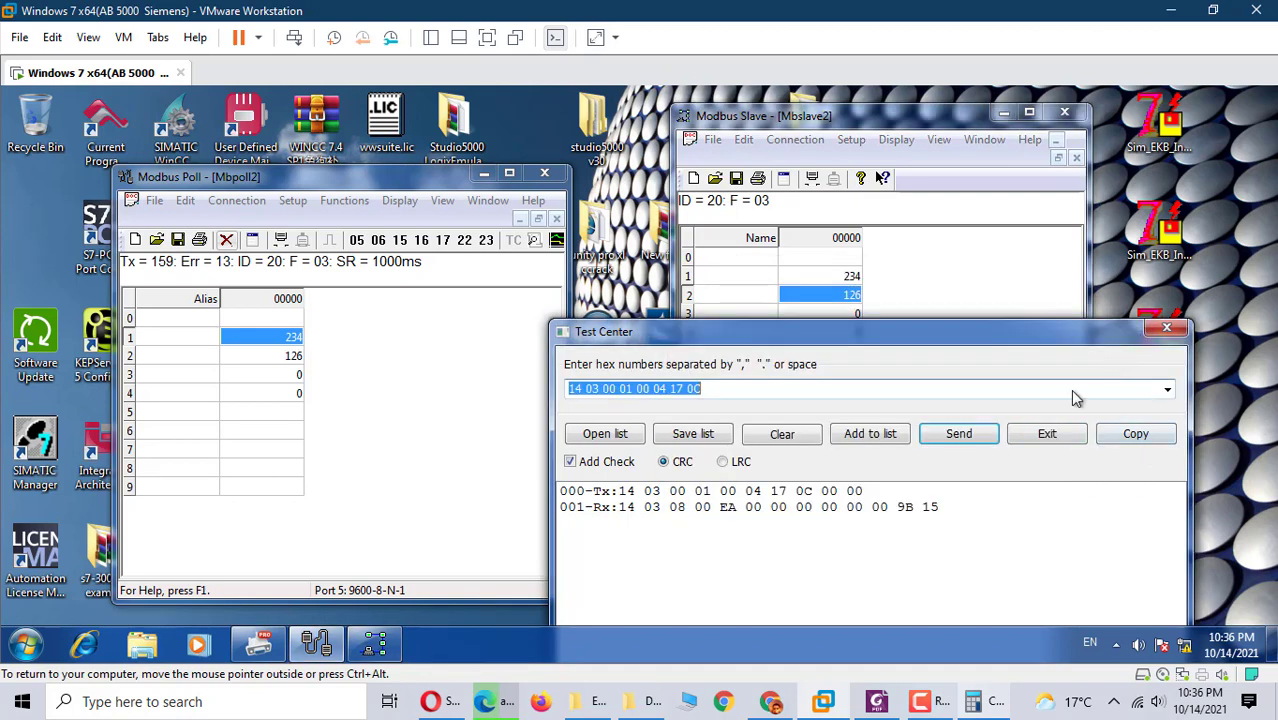
left_click(957, 438)
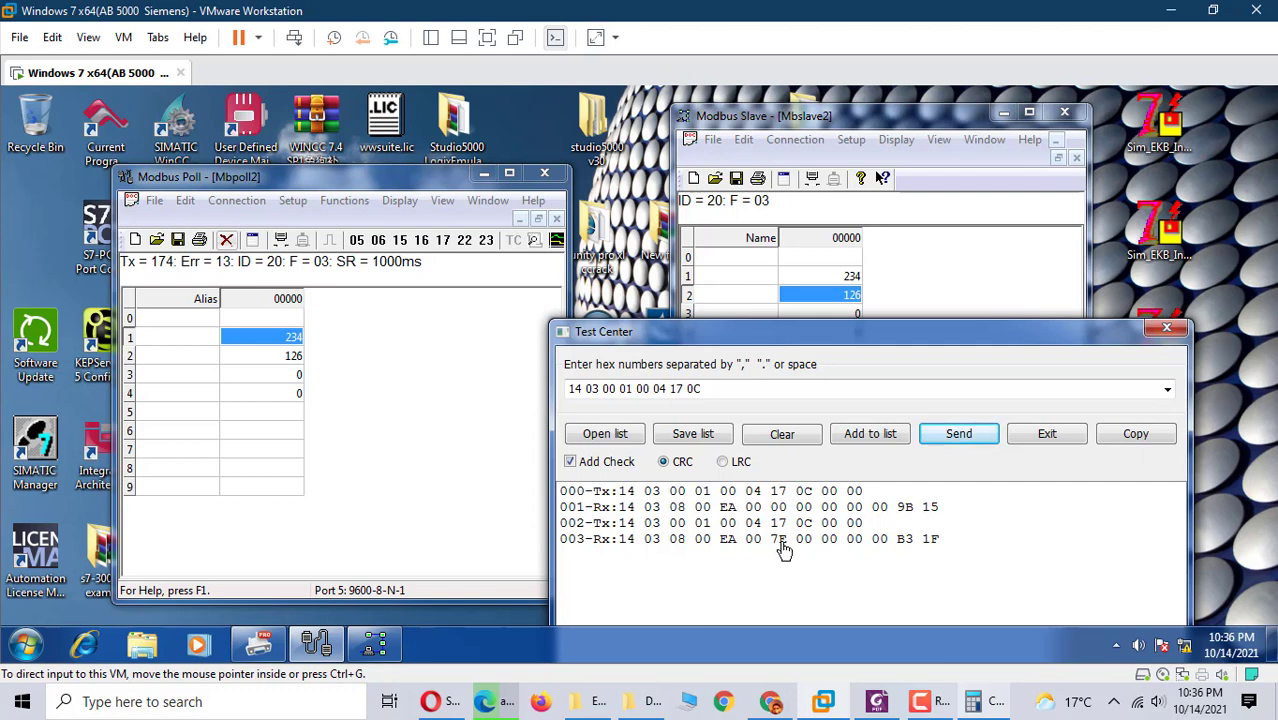
Step: Enter 126 in the calculator to confirm it equals hex 7E
left_click(993, 708)
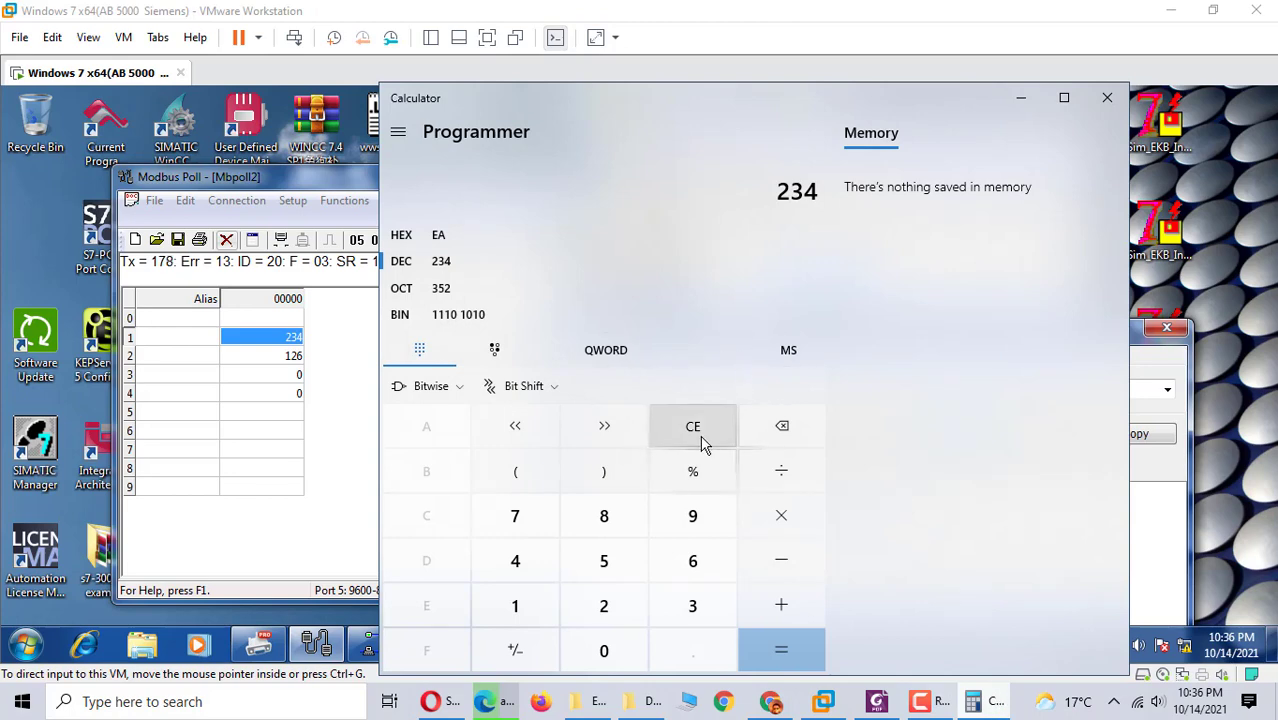
left_click(698, 440)
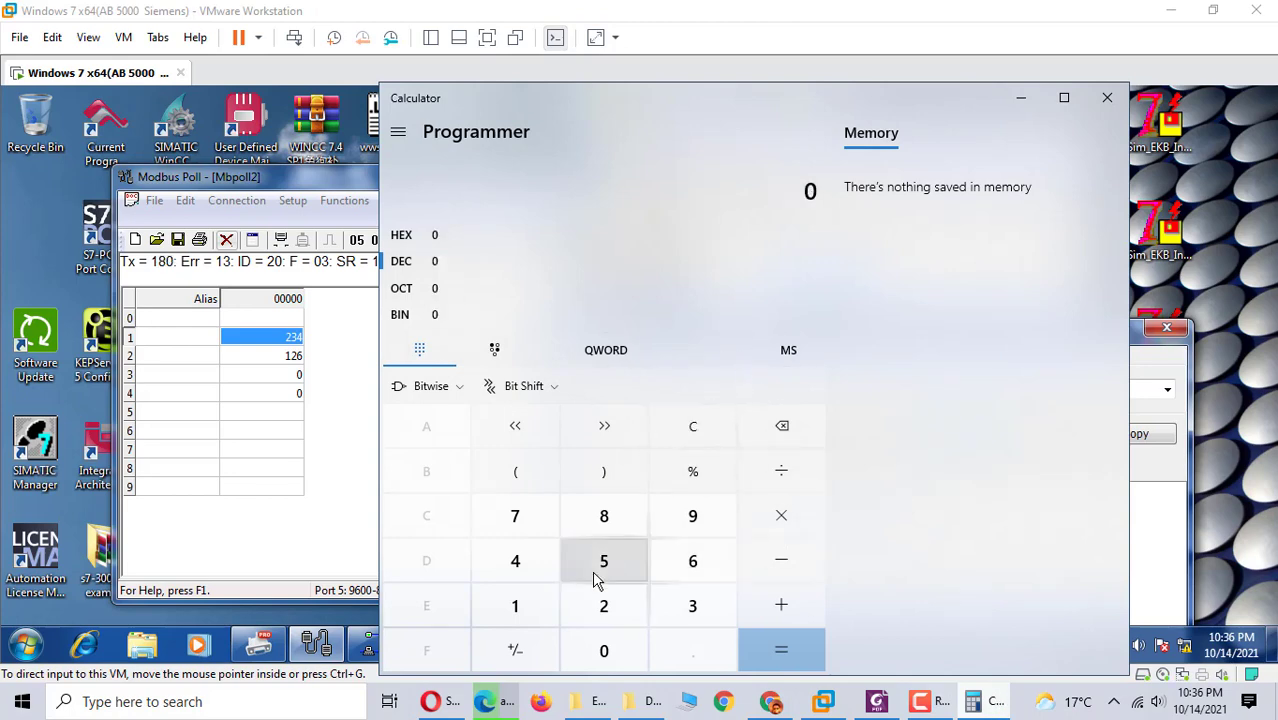
left_click(518, 605)
left_click(604, 606)
left_click(692, 561)
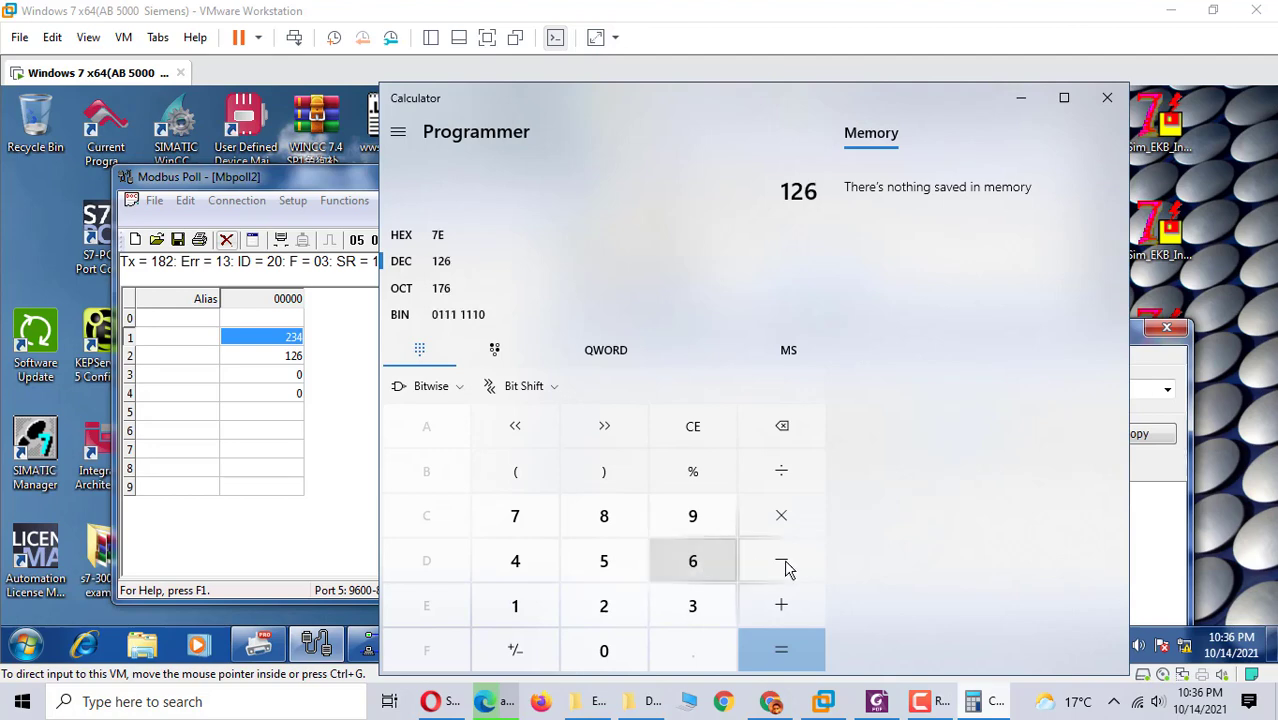
Step: Set Modbus Slave register 3 to 1245
left_click(1178, 517)
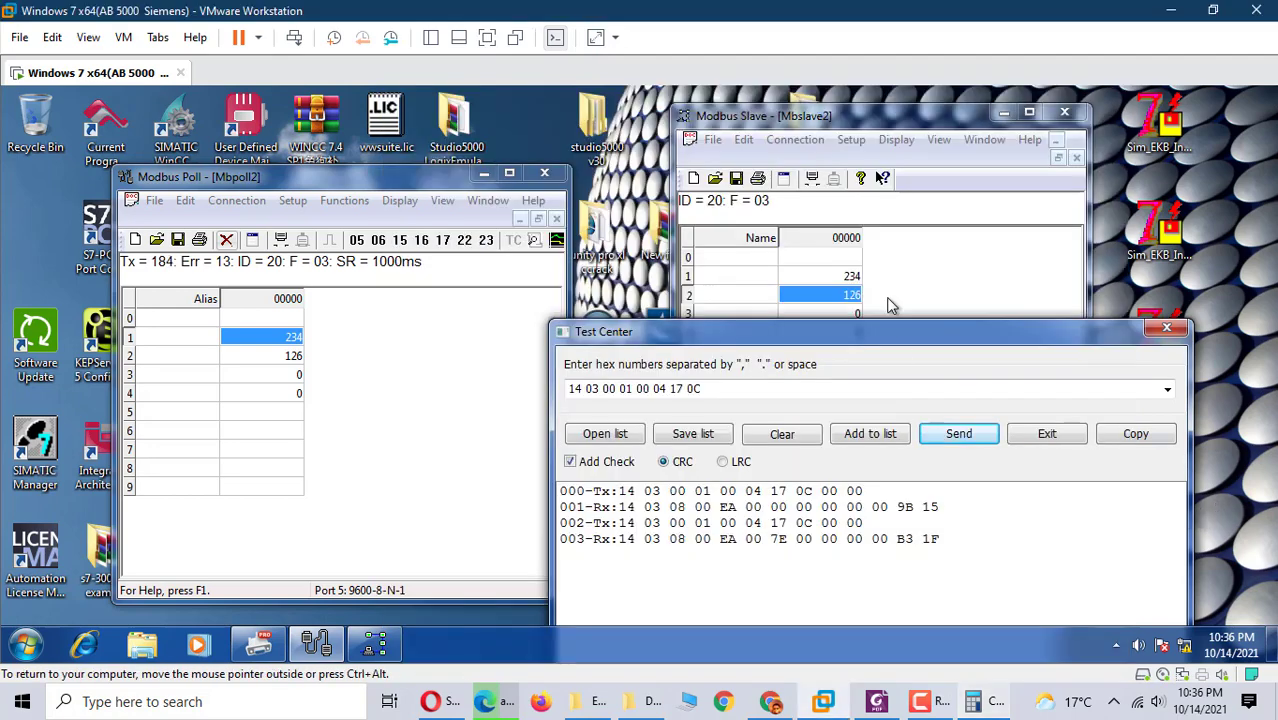
left_click(890, 305)
double_click(848, 316)
type("12")
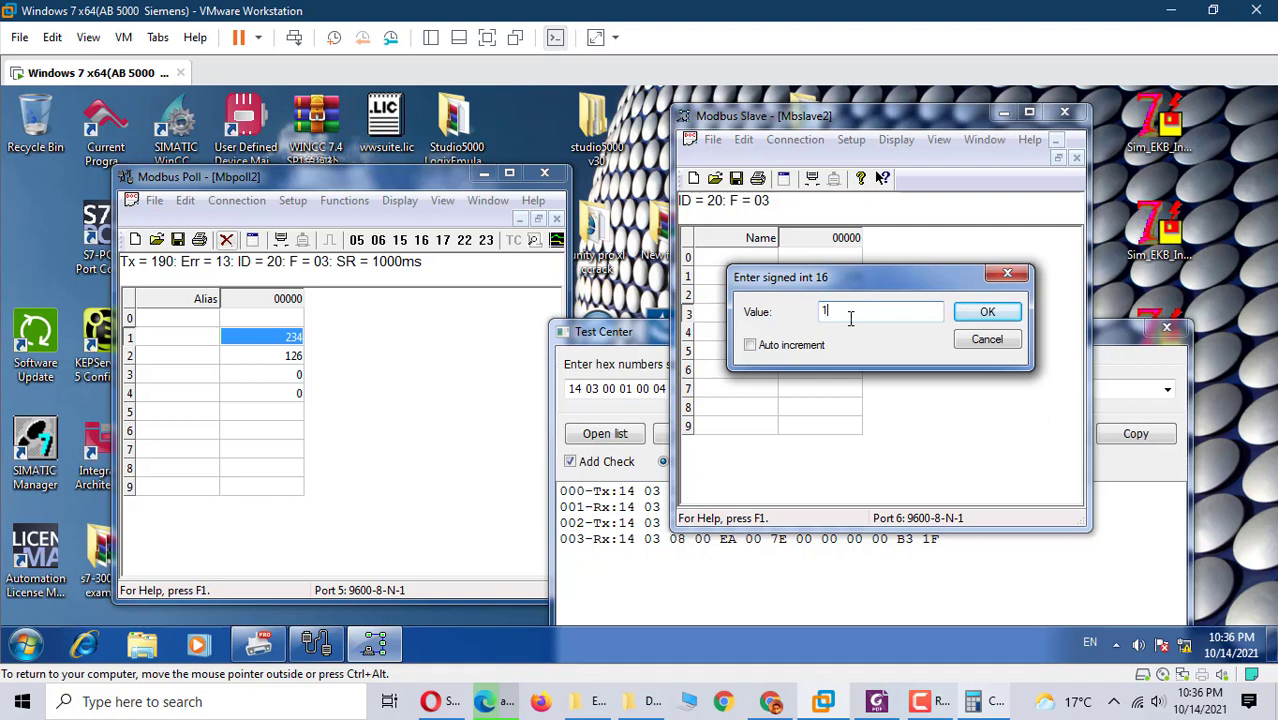
type("4")
type("5")
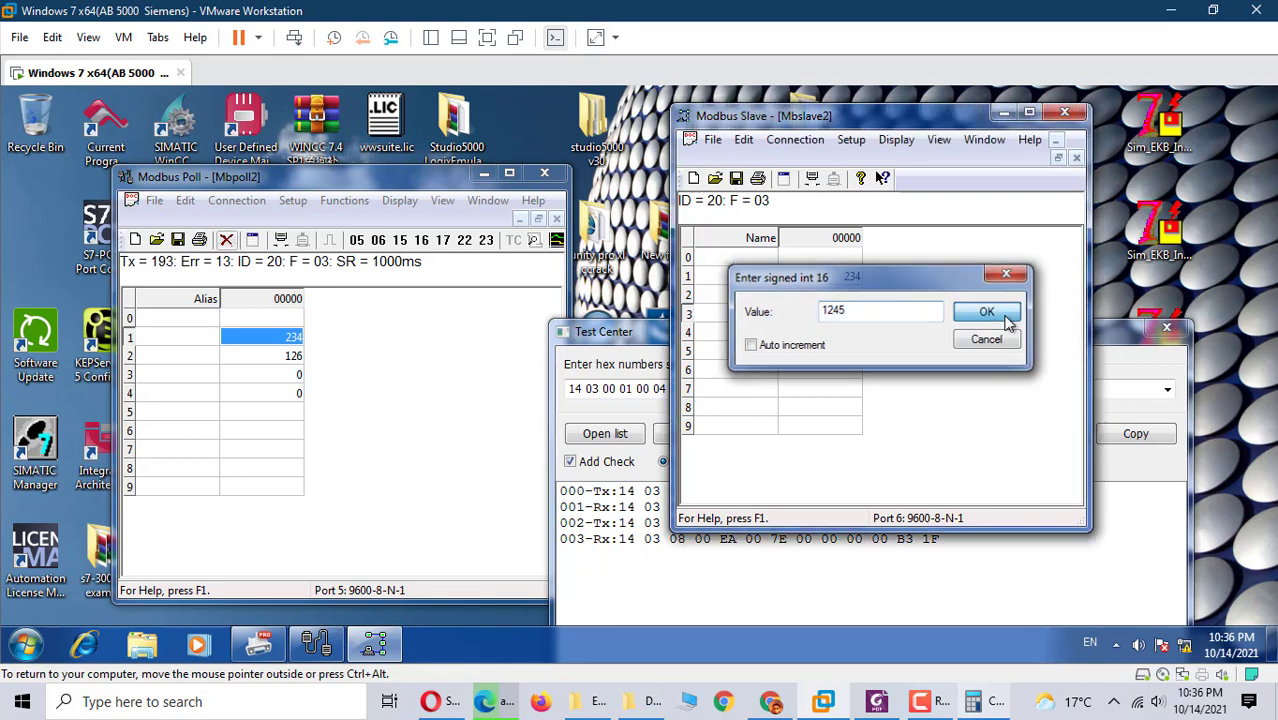
left_click(1005, 318)
Step: Resend the read frame from Test Center, getting 04 DD in the reply
left_click(1132, 522)
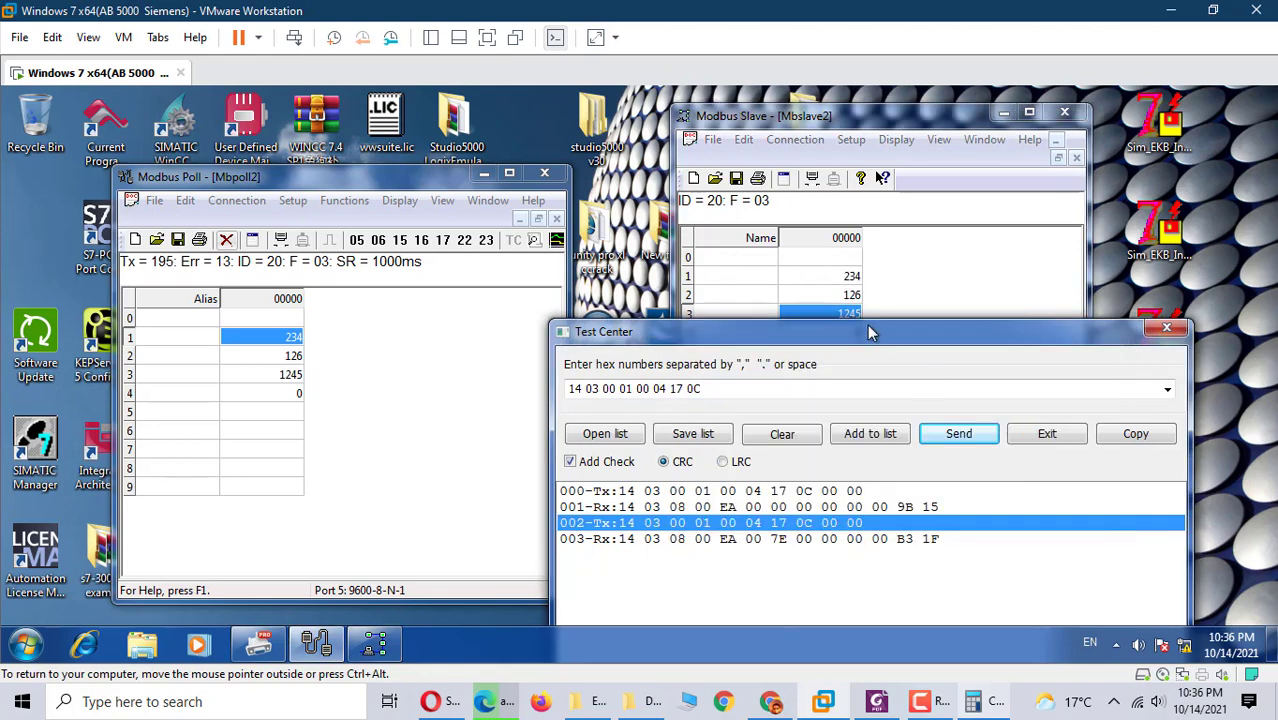
left_click_drag(867, 324, 864, 263)
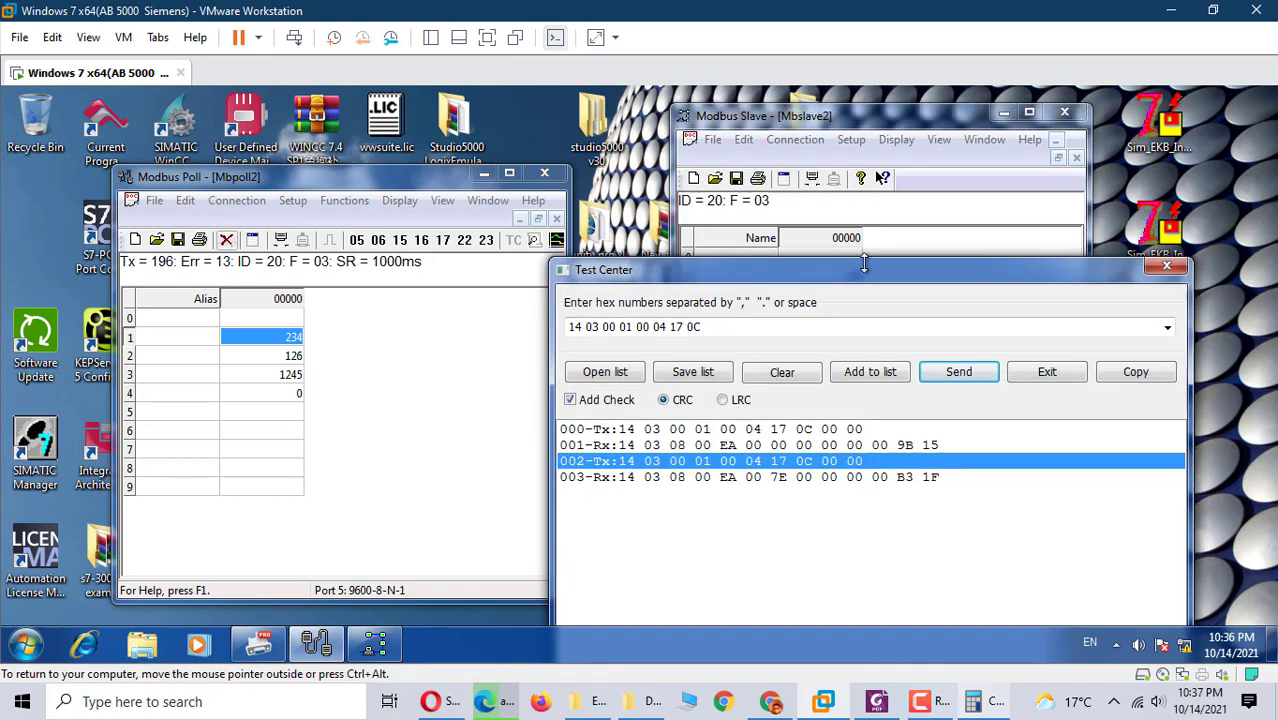
left_click(947, 378)
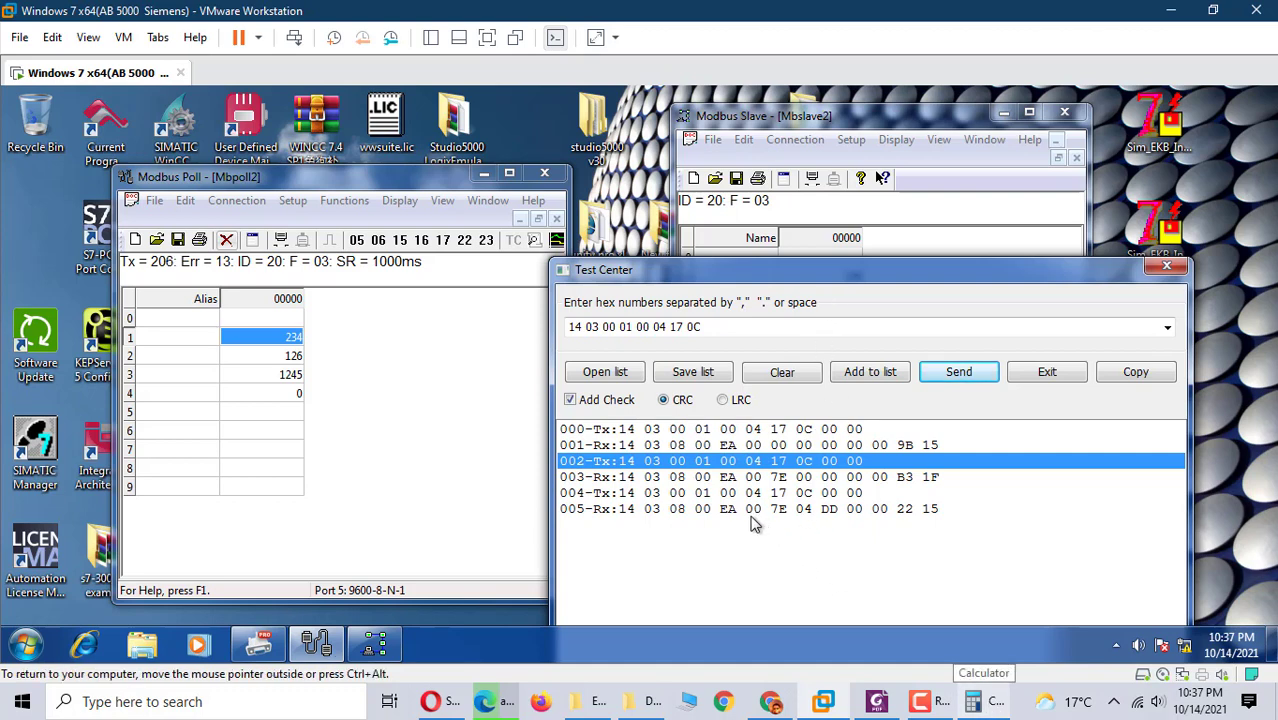
mouse_move(910, 278)
left_mouse_down()
mouse_move(915, 385)
mouse_move(910, 255)
left_mouse_up()
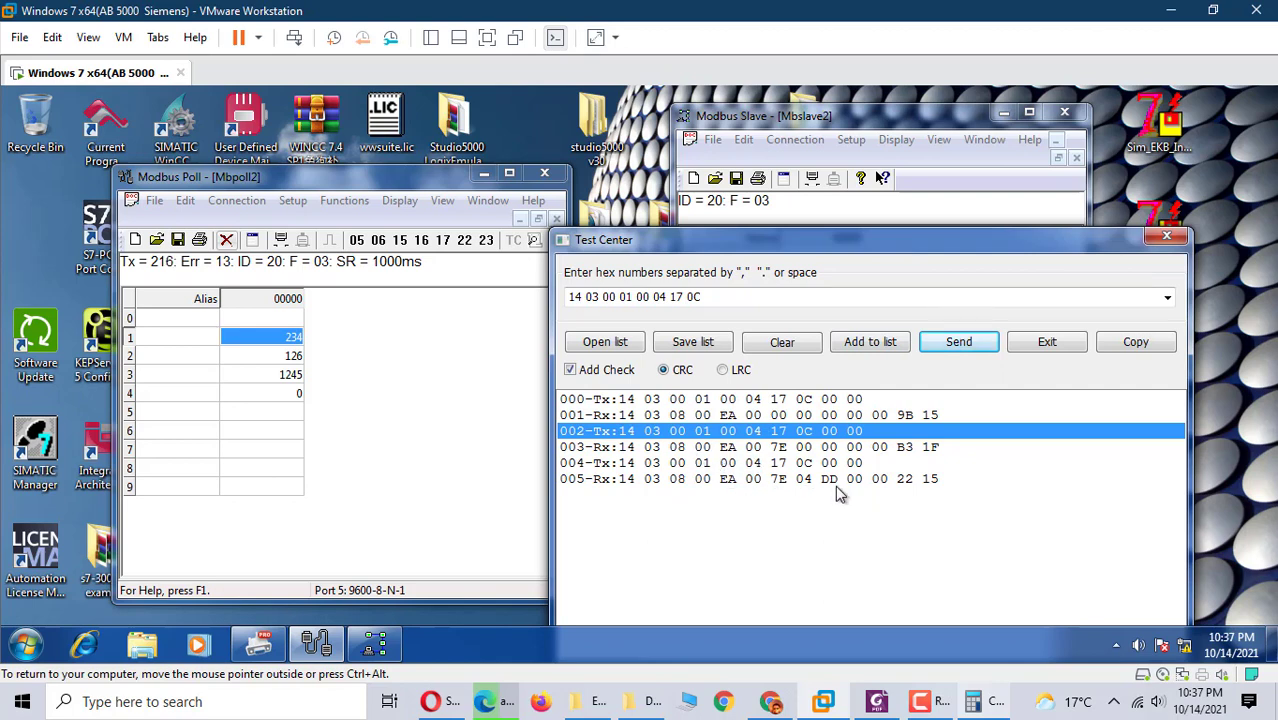
mouse_move(961, 242)
left_mouse_down()
mouse_move(968, 457)
mouse_move(938, 218)
left_mouse_up()
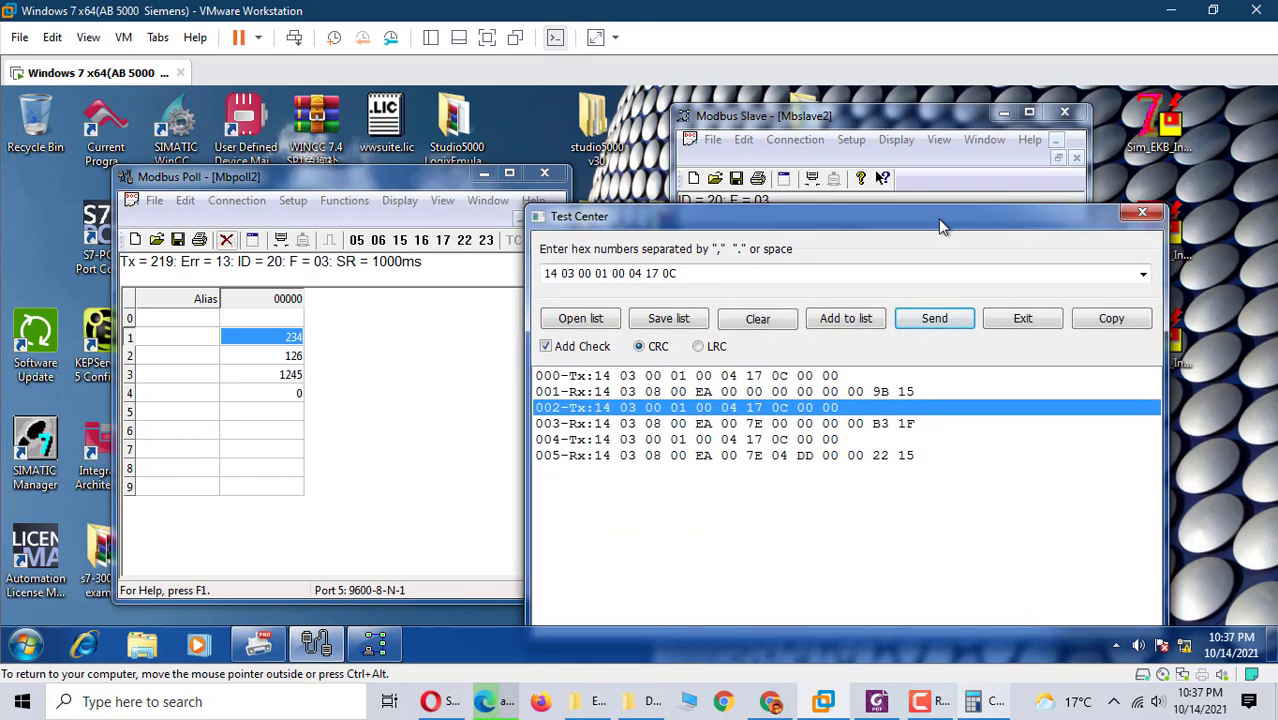
Step: Enter 1245 in the calculator to confirm hex 4DD, then return to the Test Center
left_click(1000, 703)
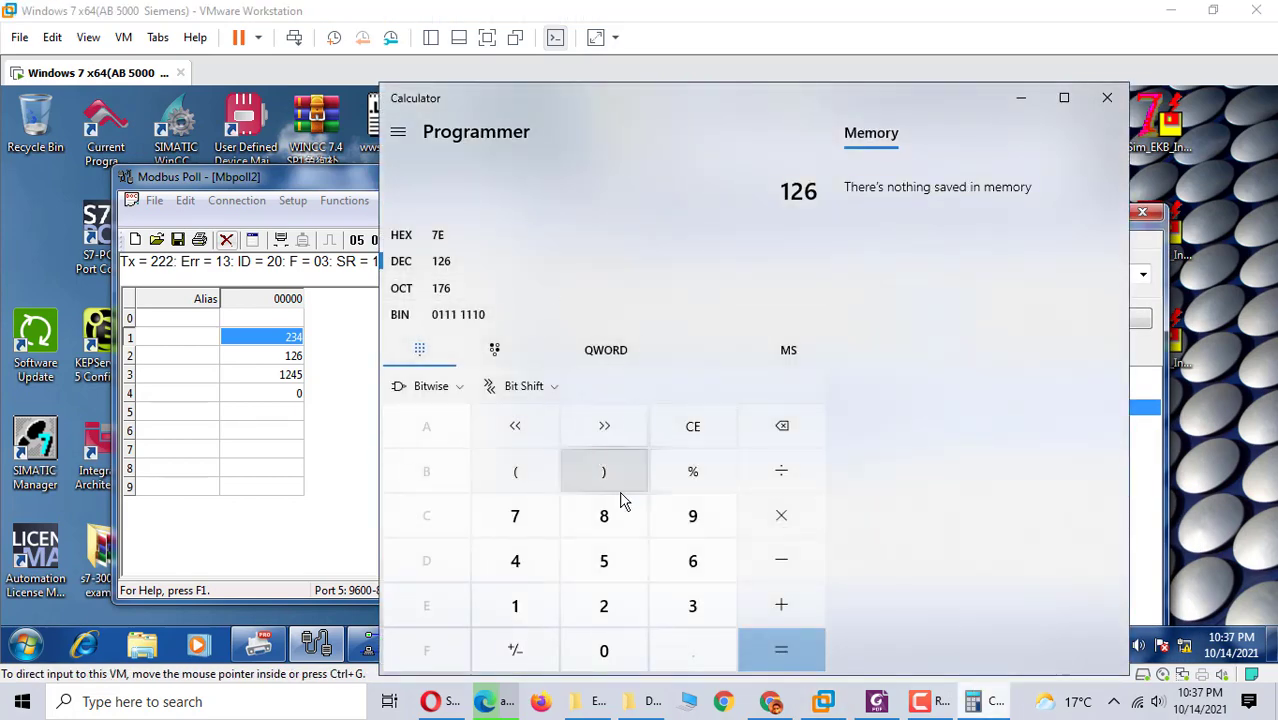
left_click(693, 438)
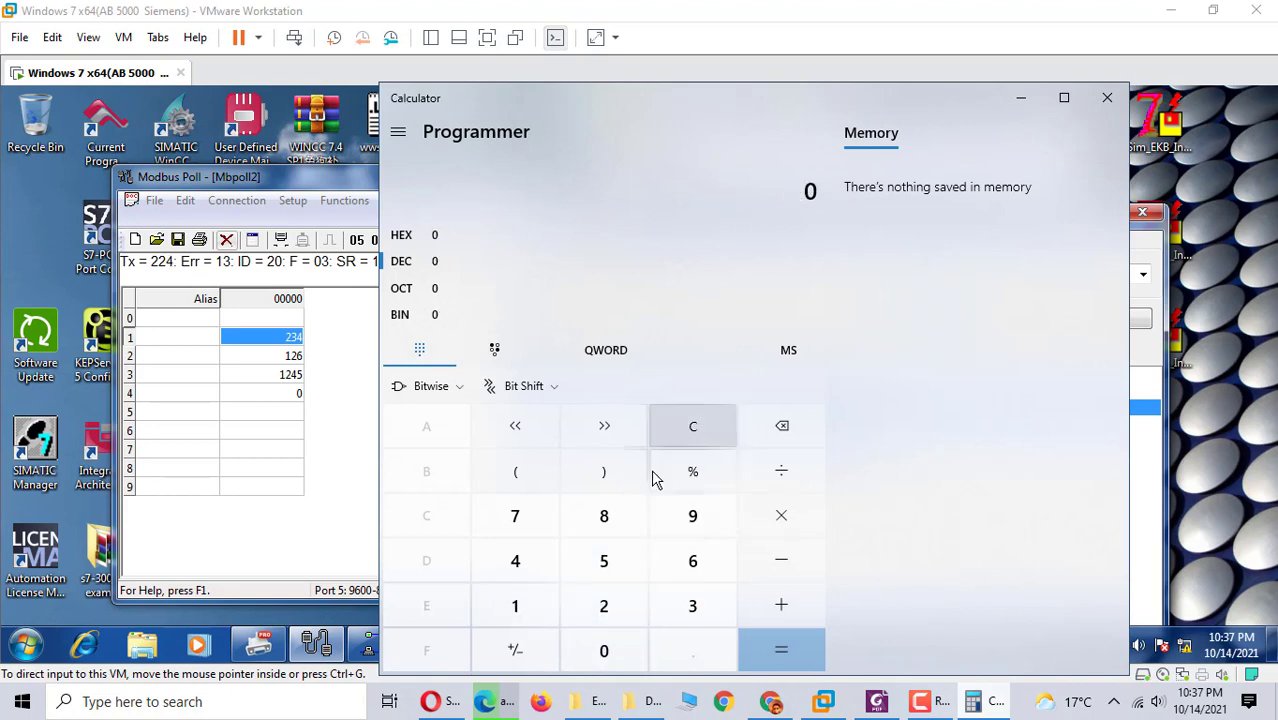
left_click(515, 610)
left_click(606, 611)
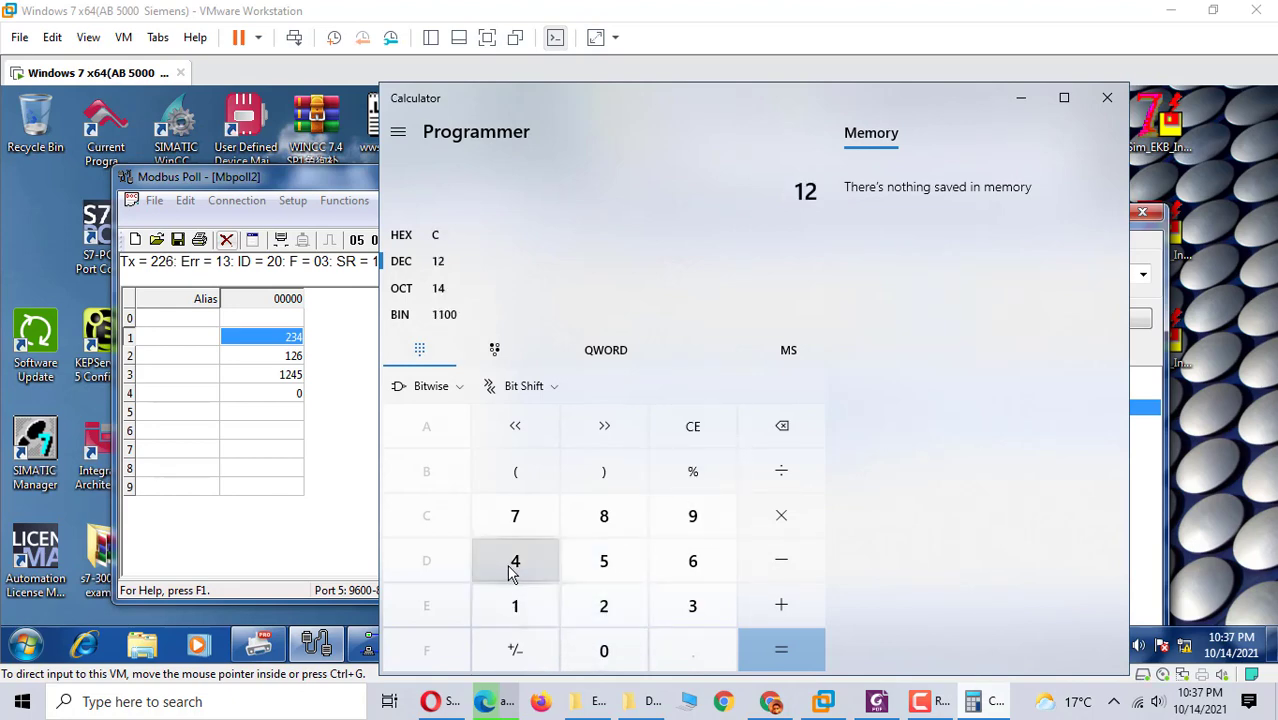
left_click(510, 568)
left_click(605, 568)
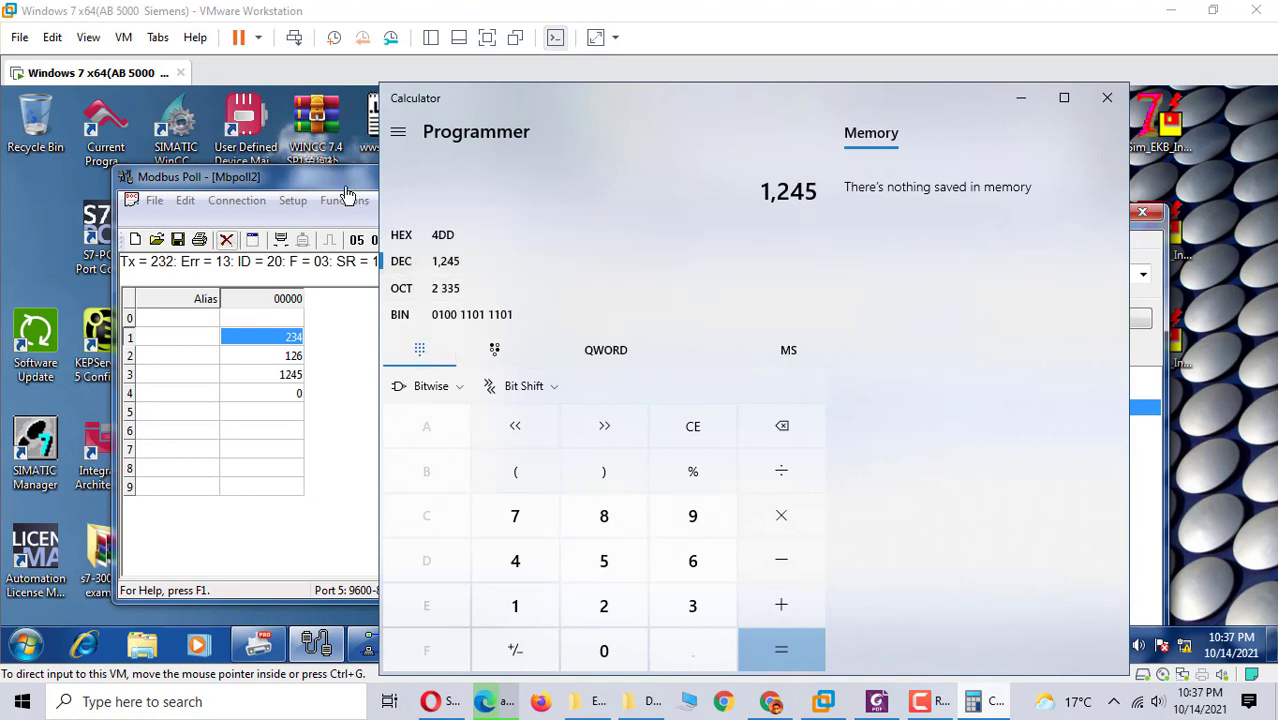
left_click(350, 192)
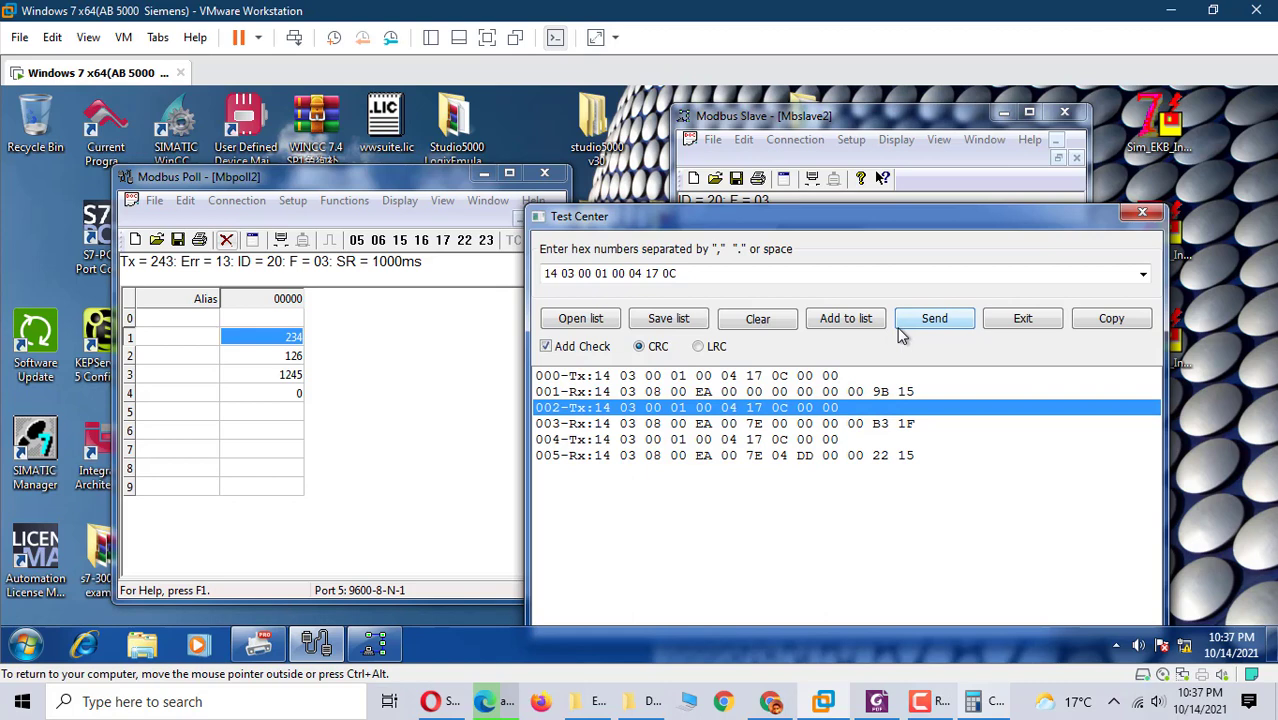
Step: Change the request's quantity byte from 04 to 10 and send it, getting exception 14 83 02
left_click(640, 275)
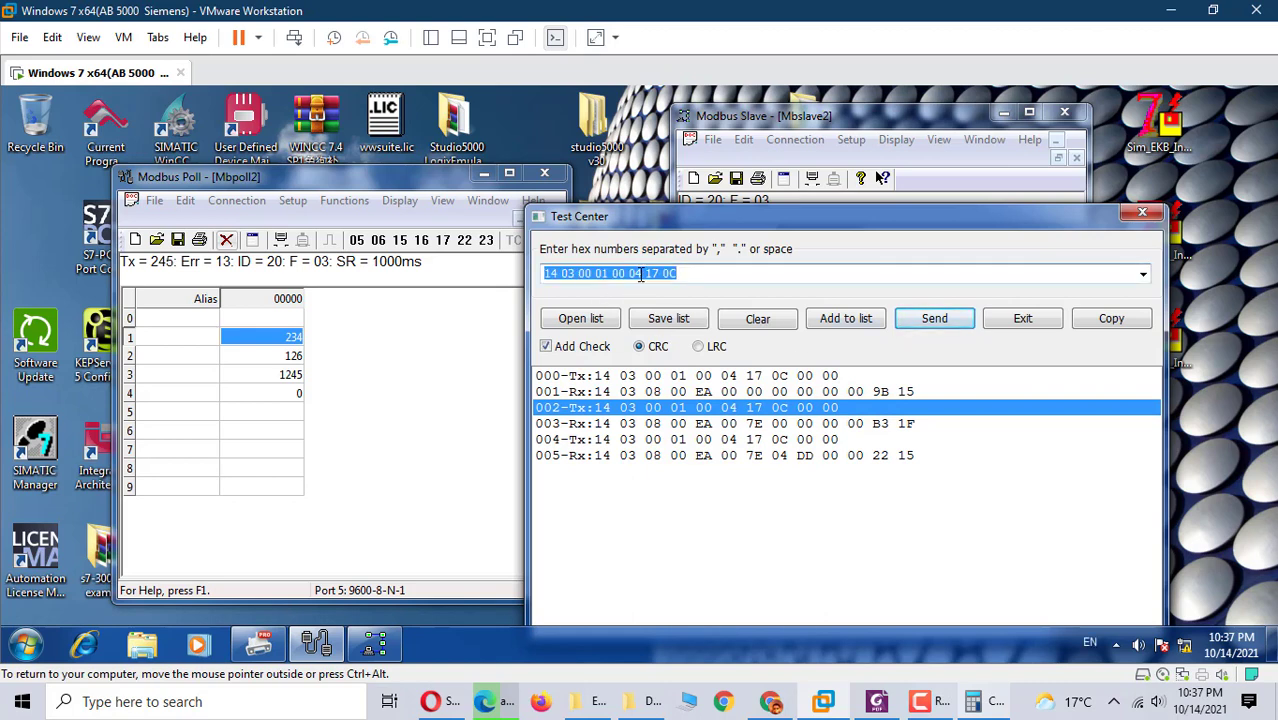
left_click(641, 275)
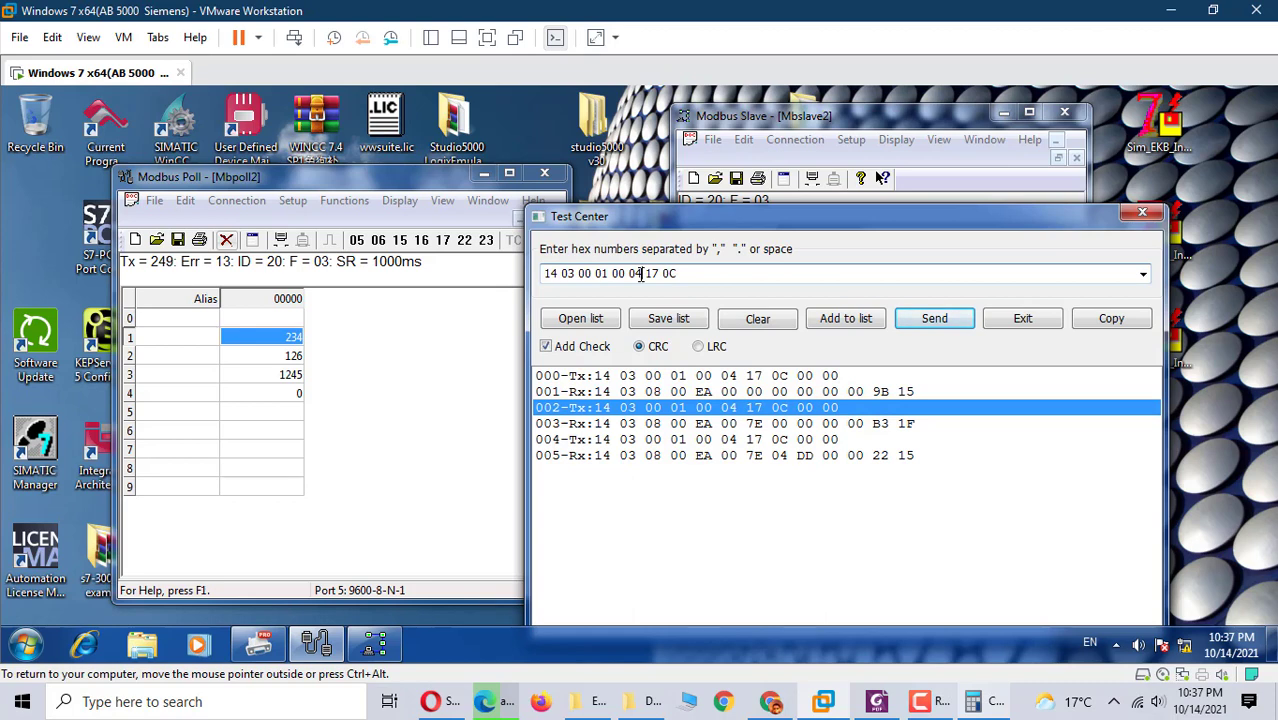
key("BackSpace")
key("BackSpace")
type("1")
type("0")
left_click(936, 330)
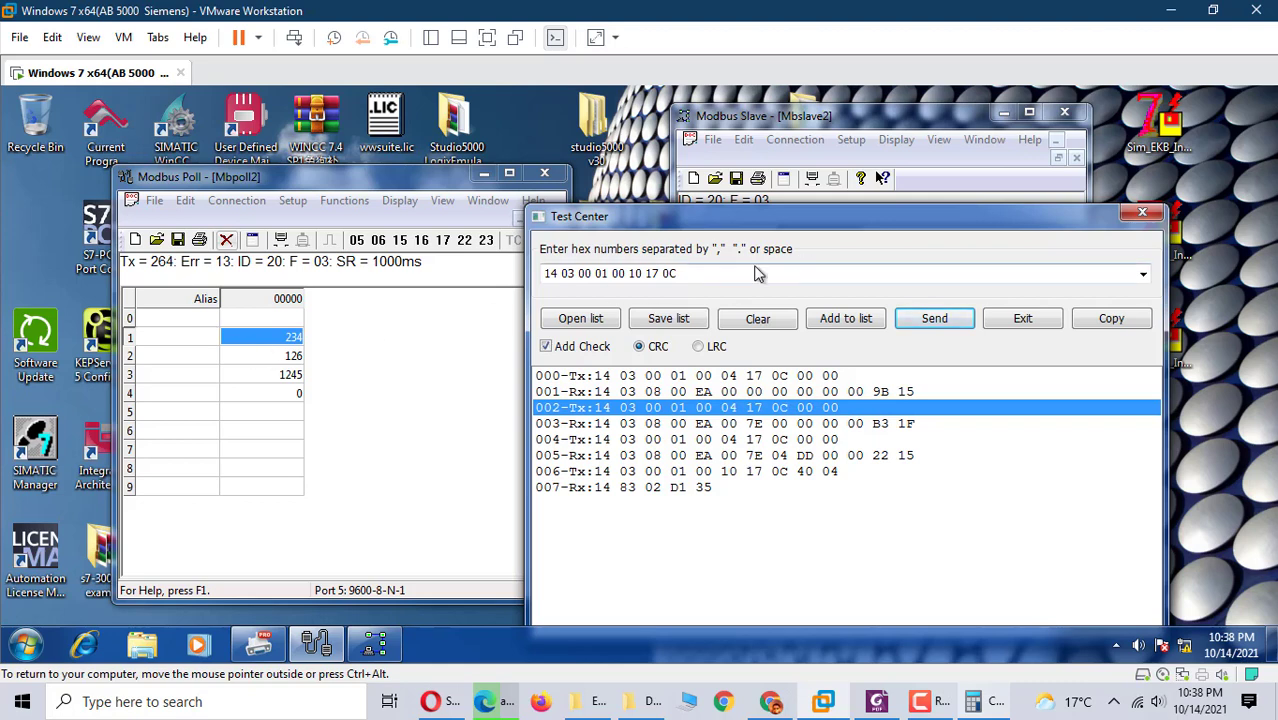
Step: Review the Read/Write Definition without changes, then exit the Test Center
left_click(345, 201)
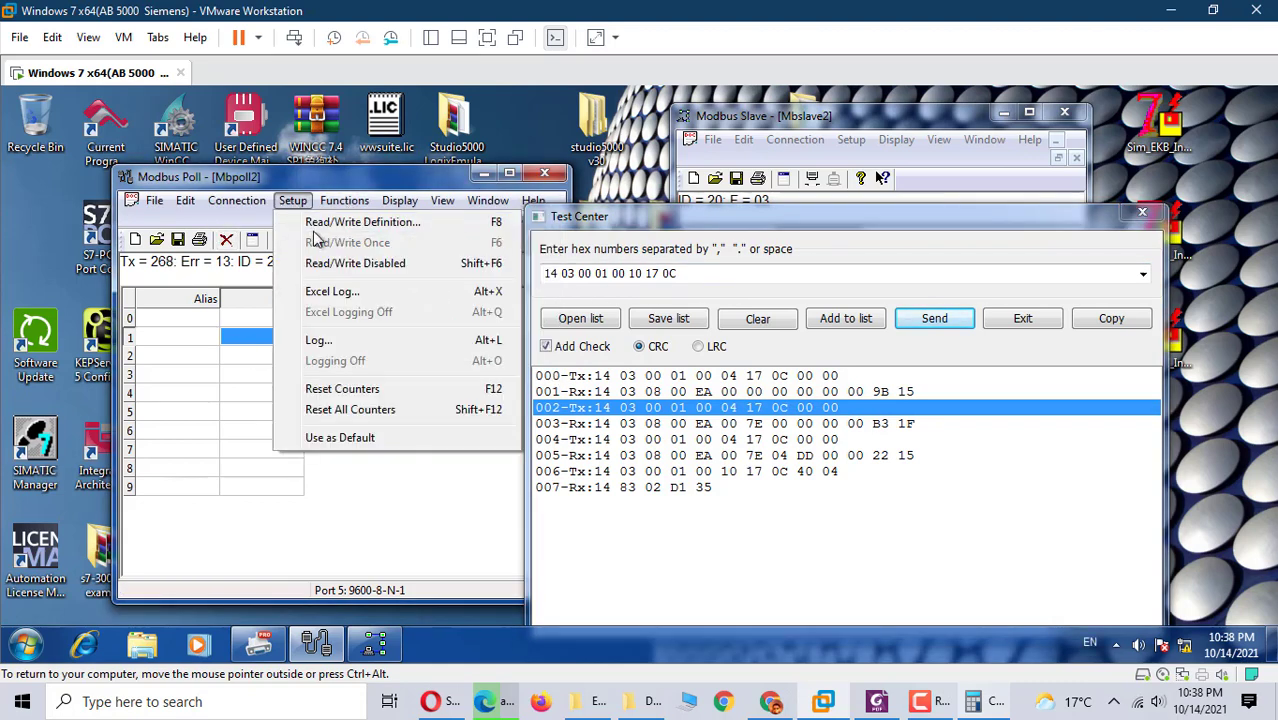
left_click(316, 224)
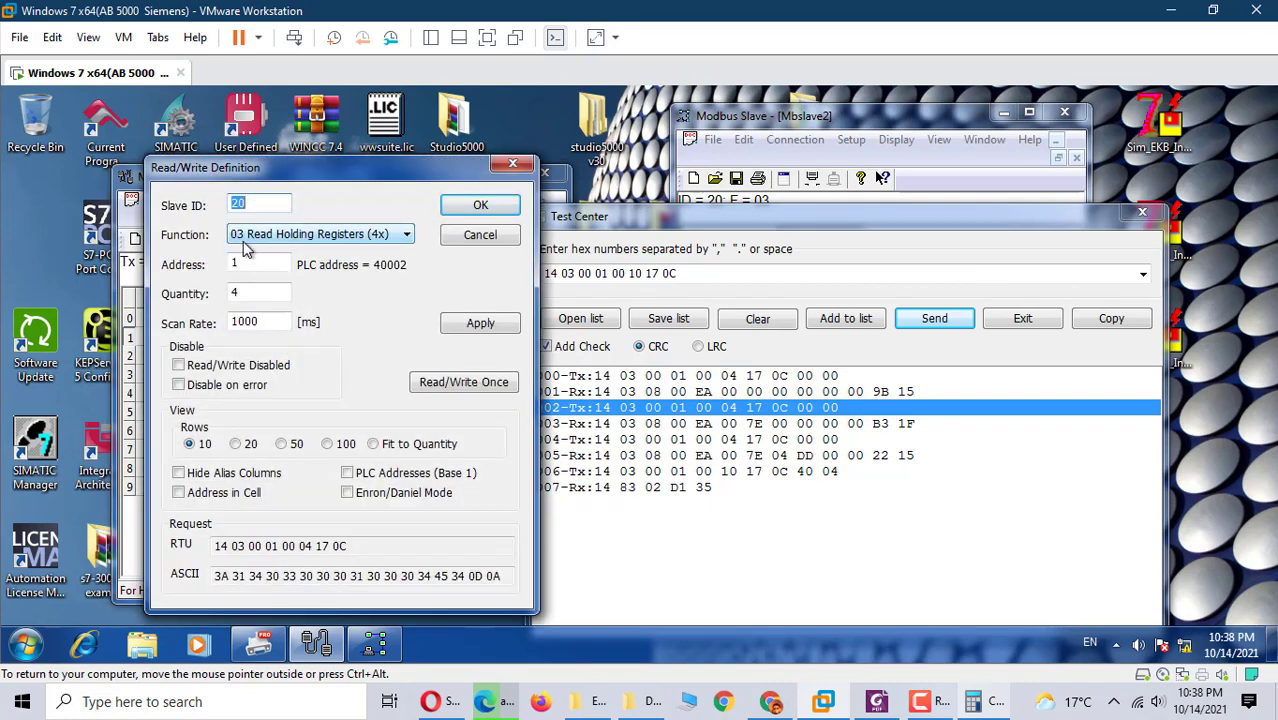
left_click(470, 211)
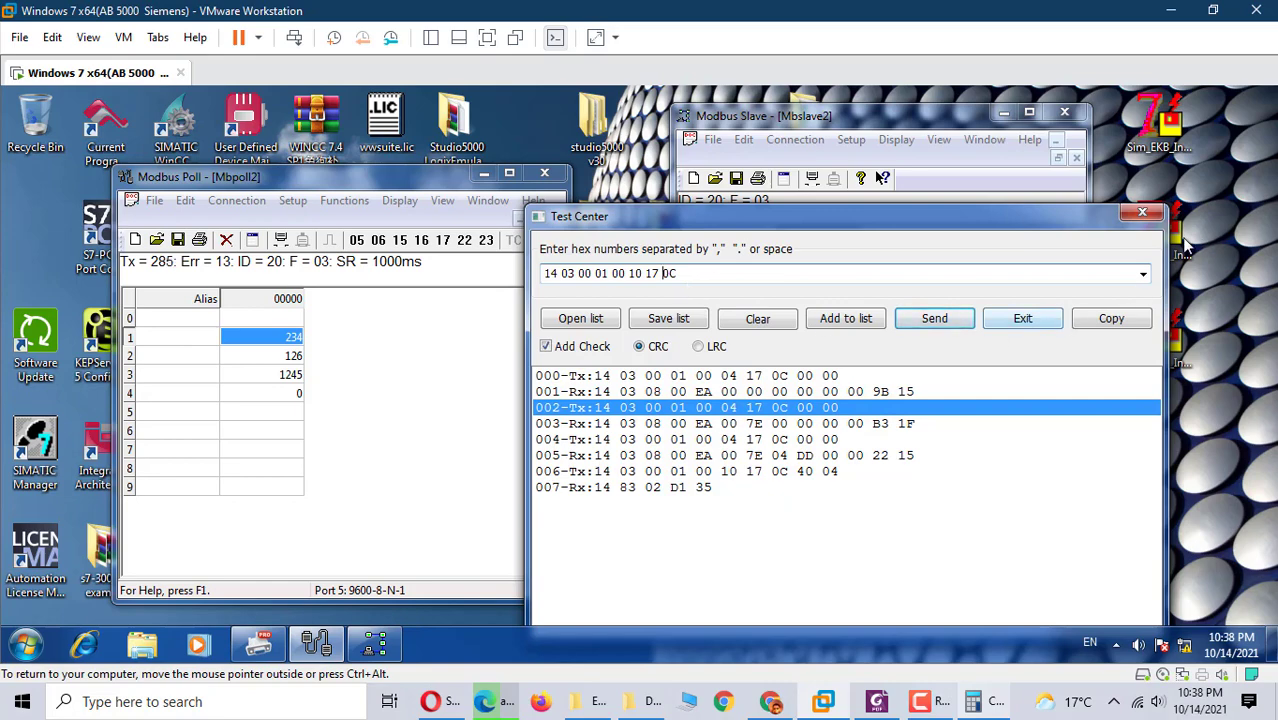
left_click(1142, 212)
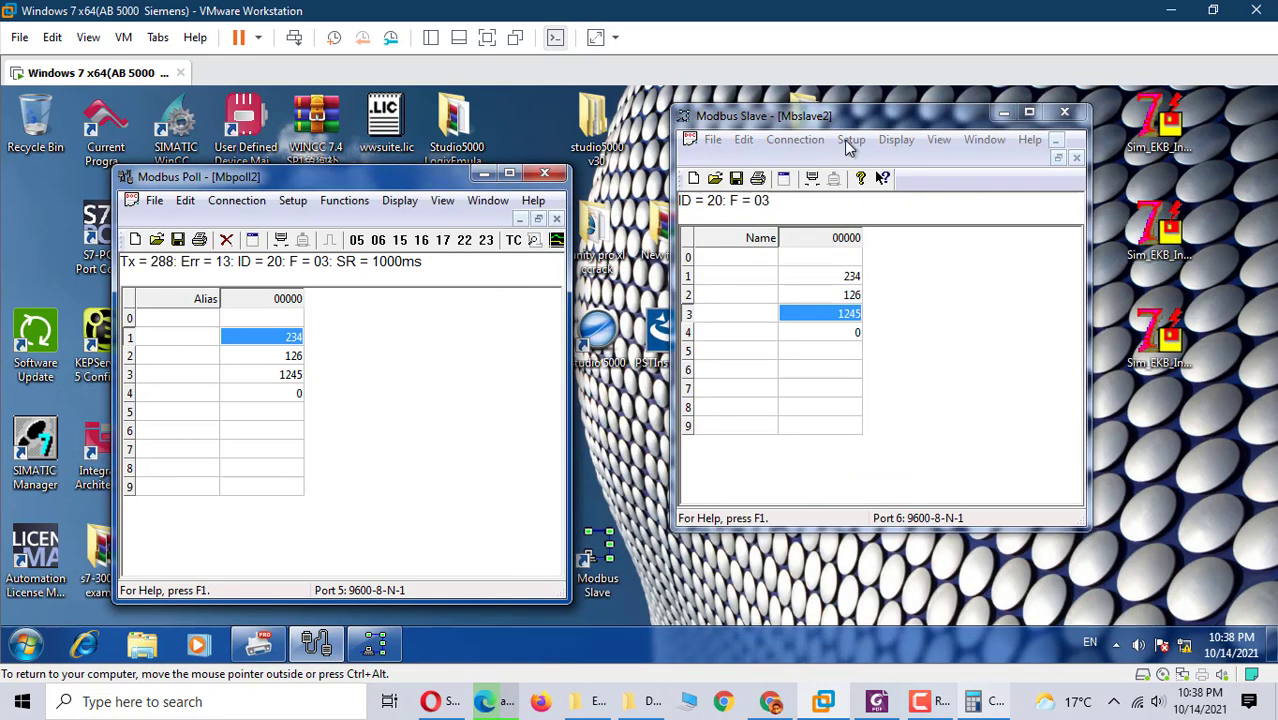
Step: Disconnect both Modbus Slave and Modbus Poll
left_click(849, 141)
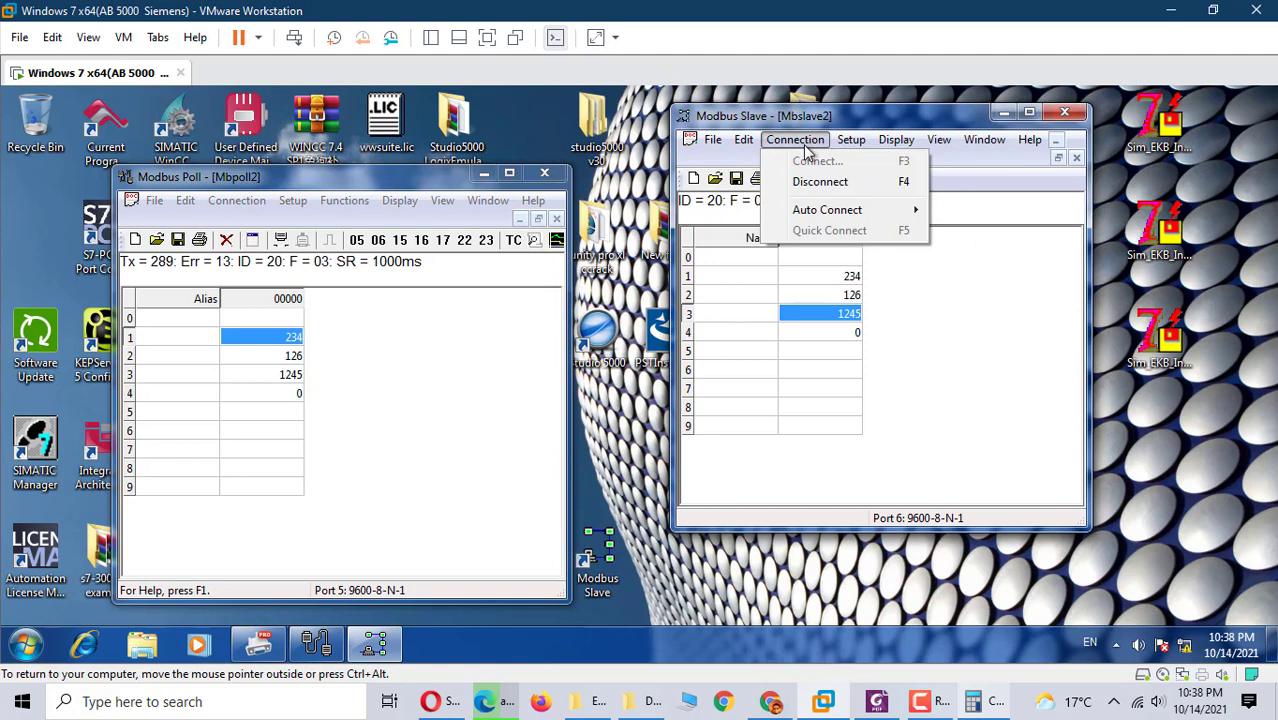
left_click(812, 182)
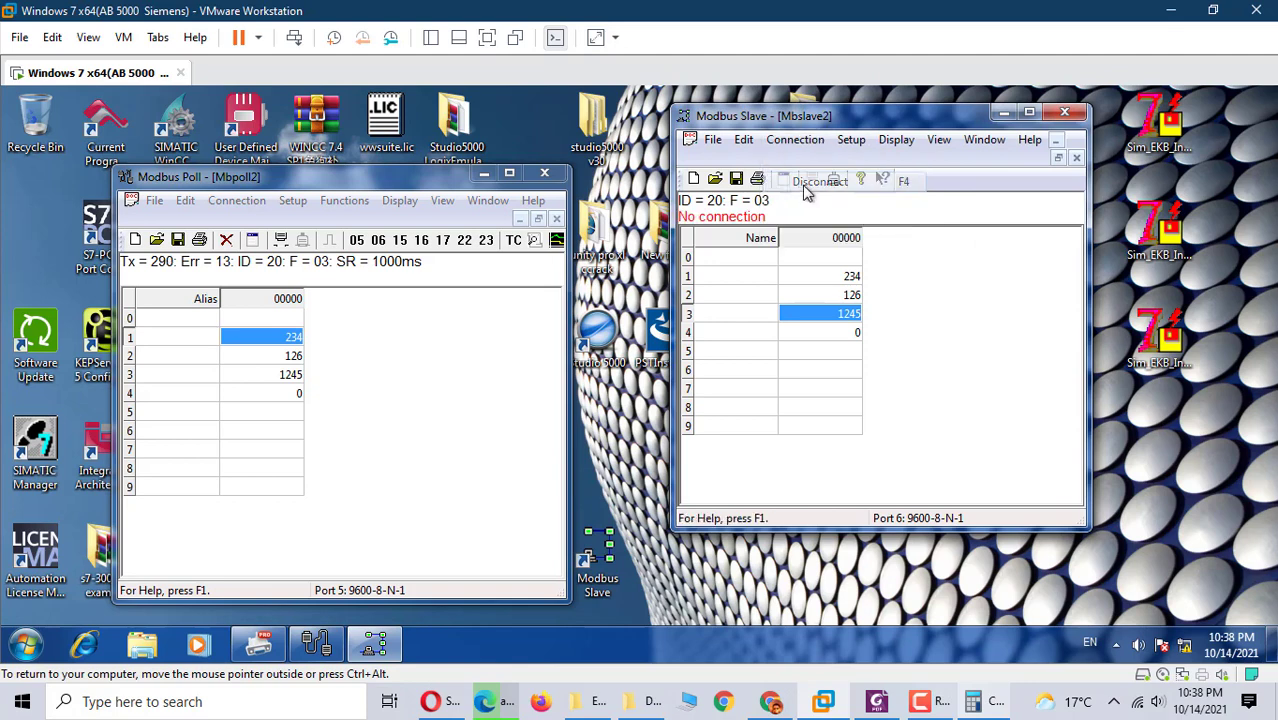
left_click(230, 201)
left_click(258, 240)
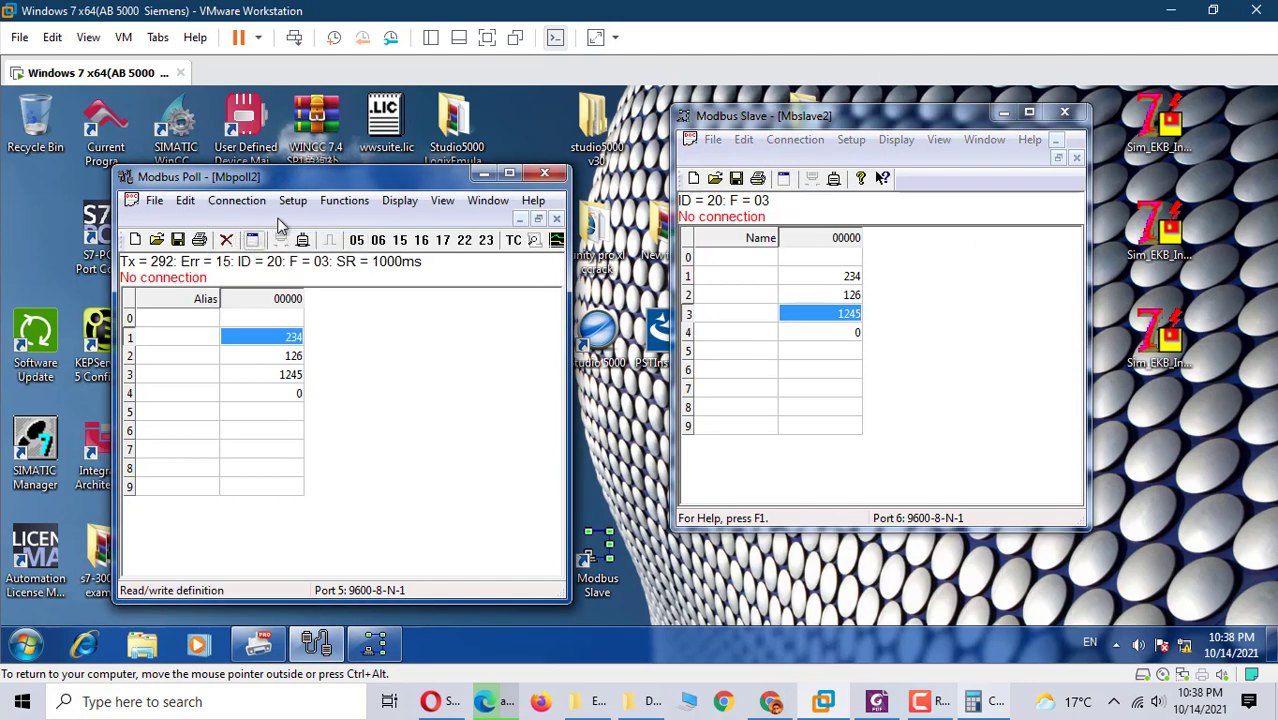
Step: Set the poll definition to function 02 Read Discrete Inputs
left_click(294, 201)
left_click(322, 224)
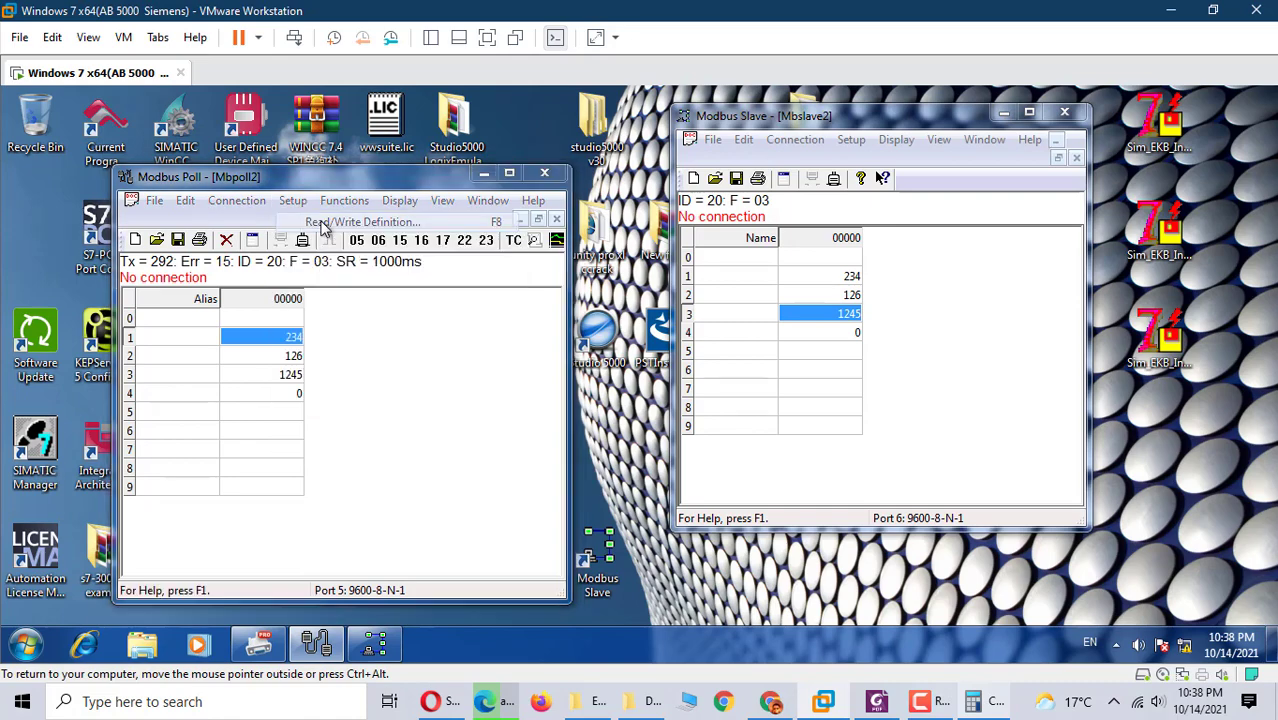
left_click(410, 236)
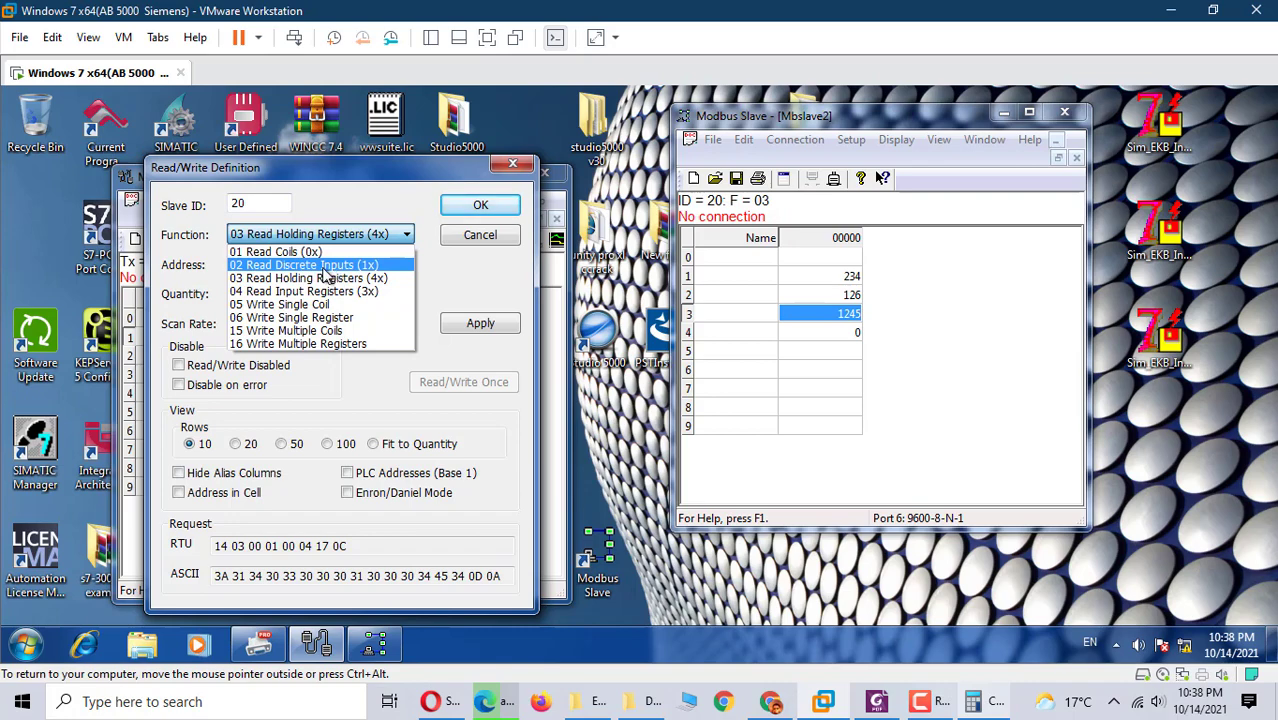
left_click(324, 266)
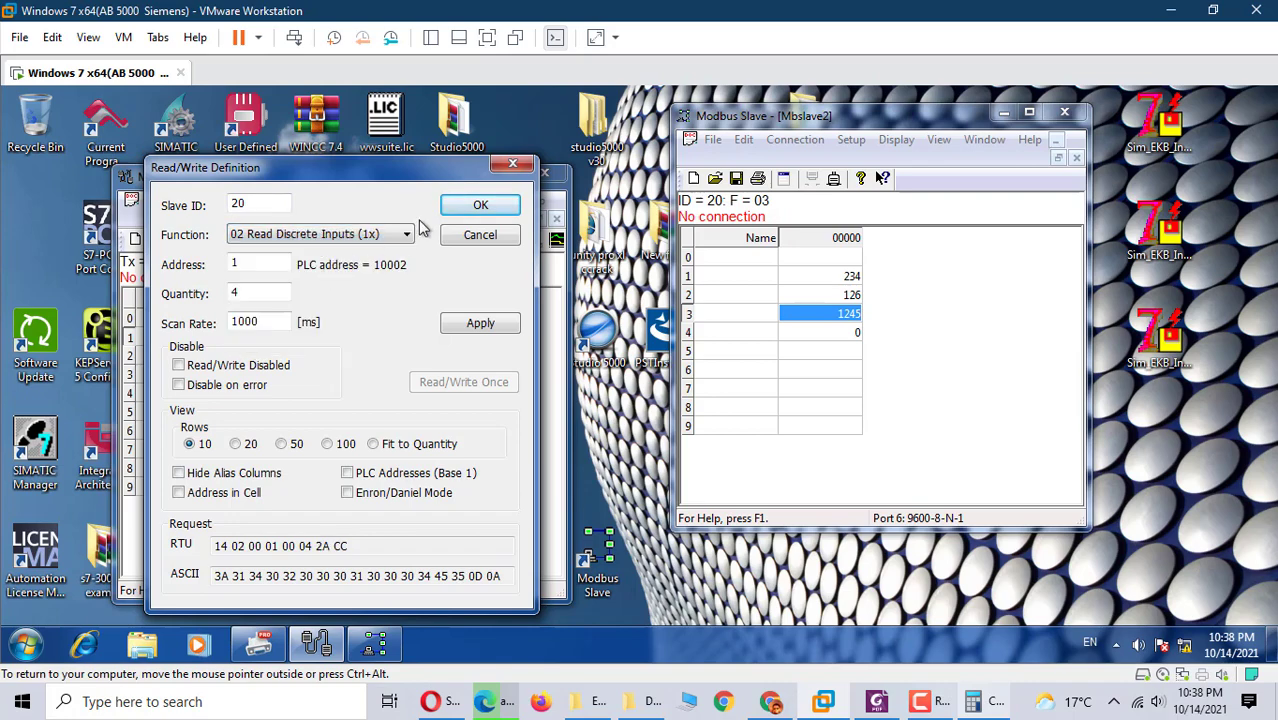
left_click(478, 205)
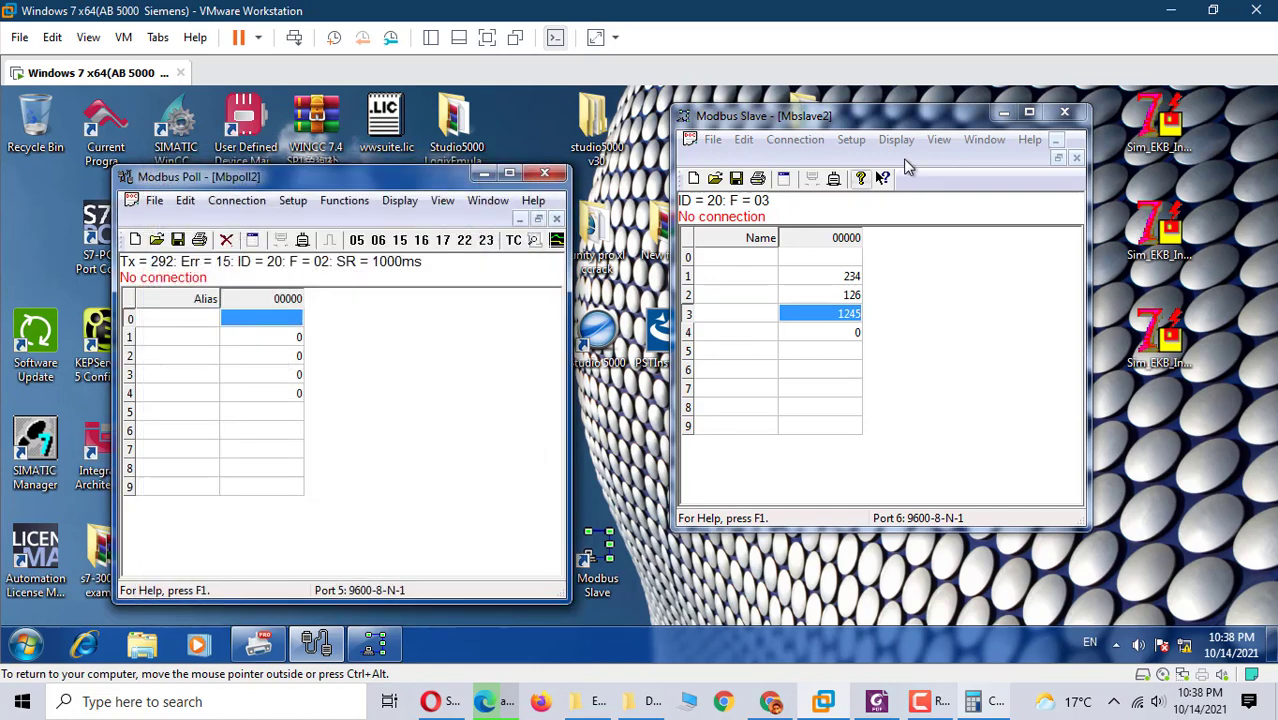
left_click(797, 141)
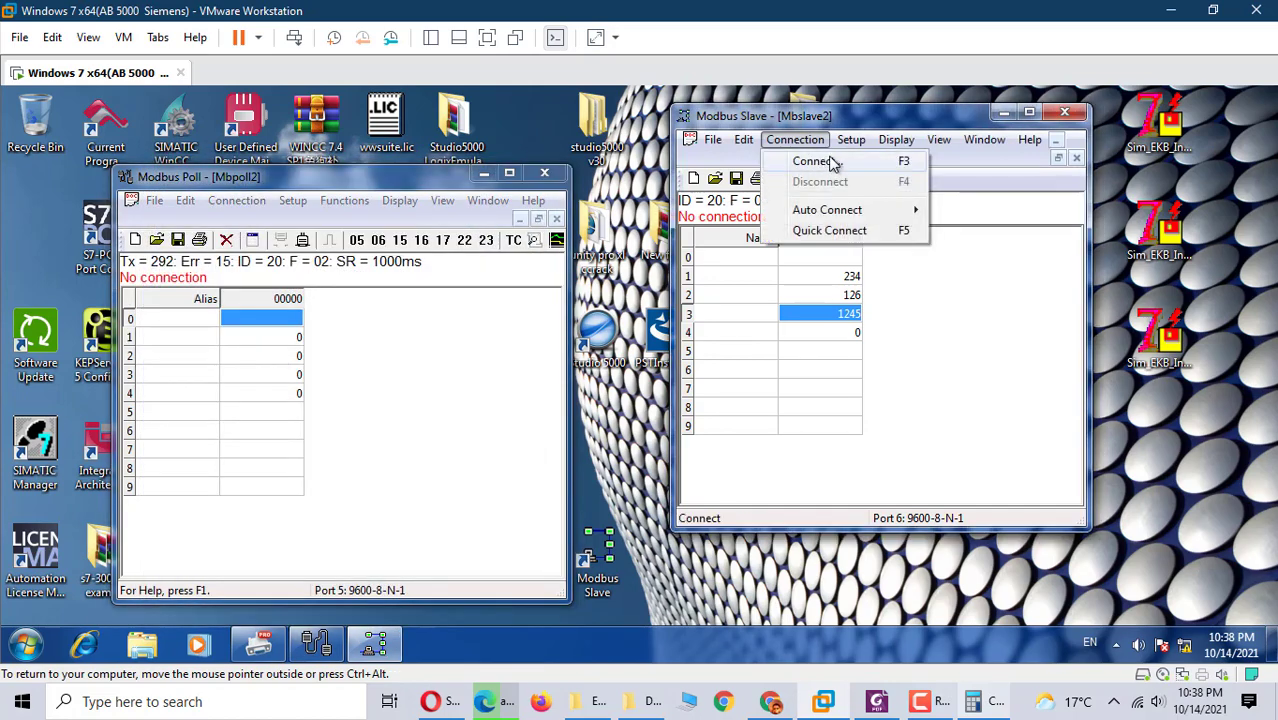
Step: Change the Modbus Slave definition to function 02 Input Status
mouse_move(851, 139)
left_click(872, 166)
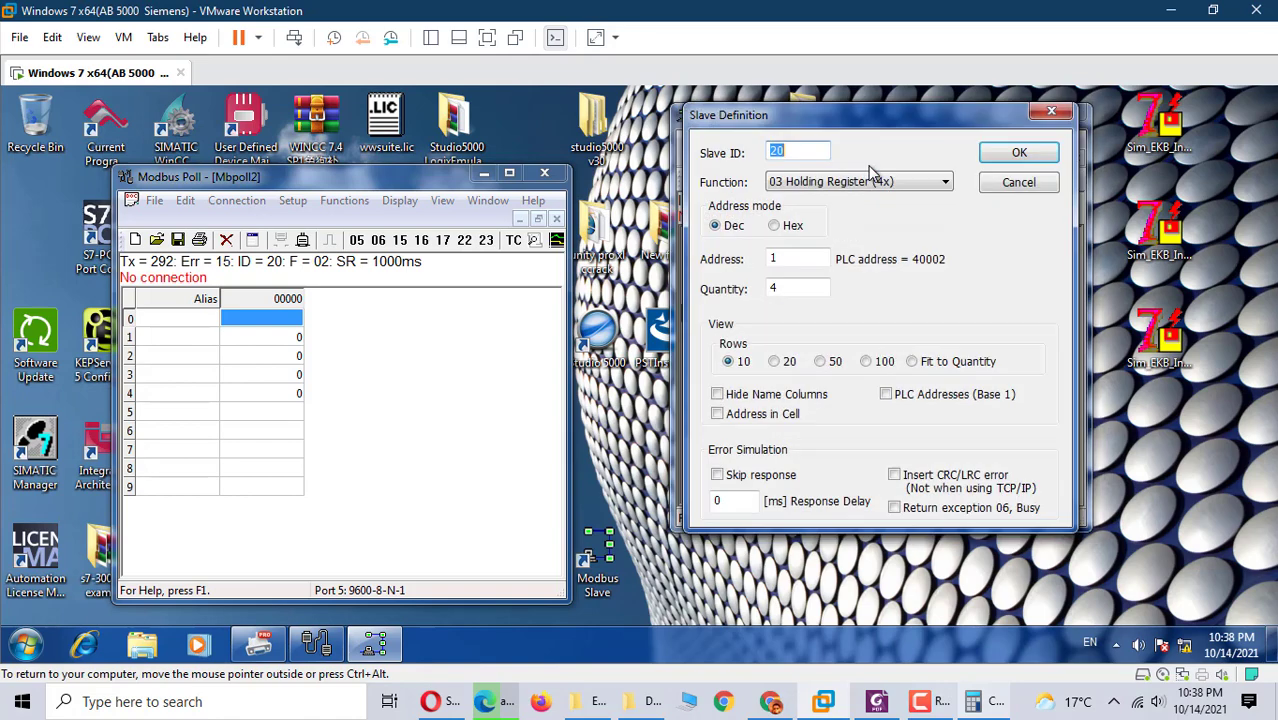
left_click(900, 182)
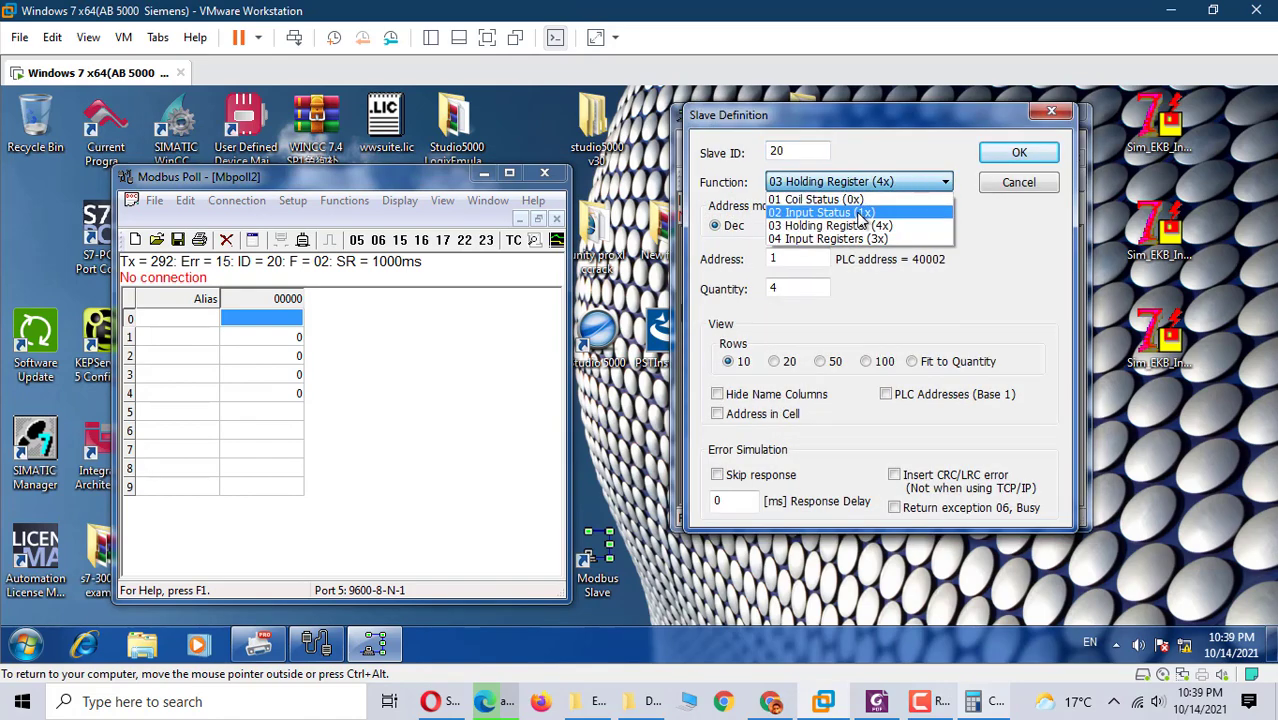
left_click(880, 213)
left_click(1017, 153)
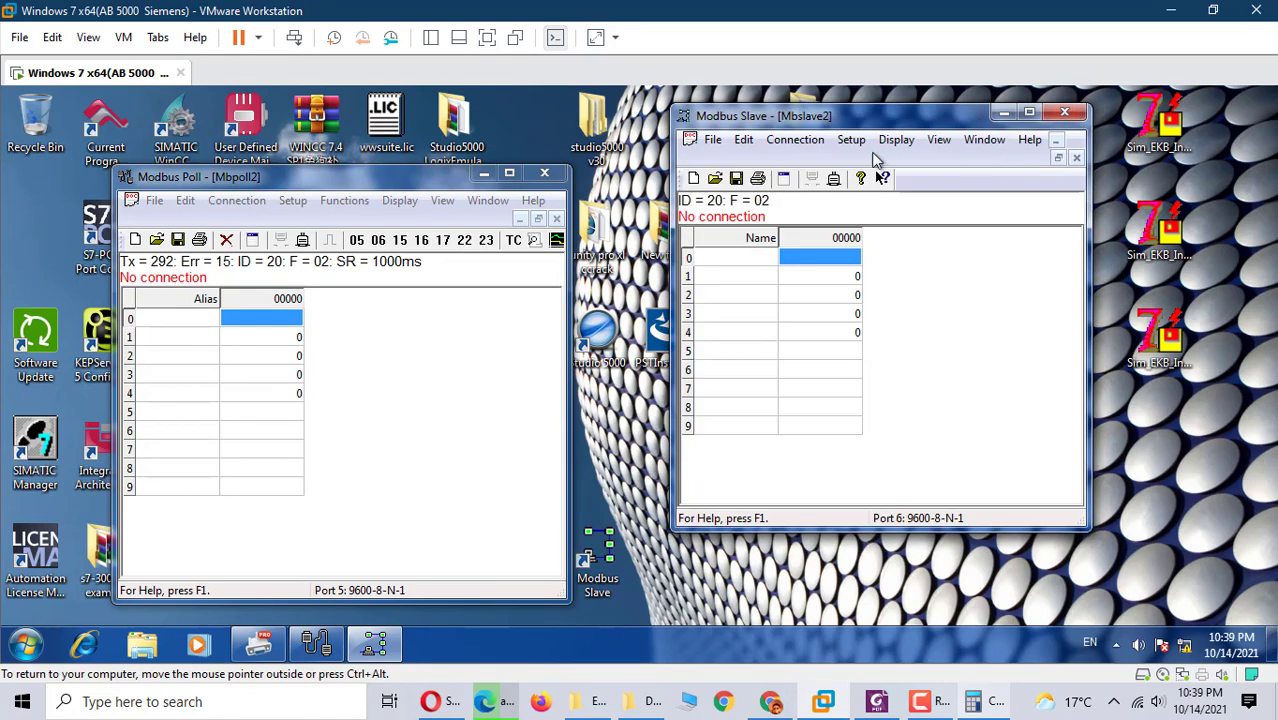
Step: Reconnect Modbus Slave and Modbus Poll with their serial connection settings
left_click(782, 144)
left_click(795, 161)
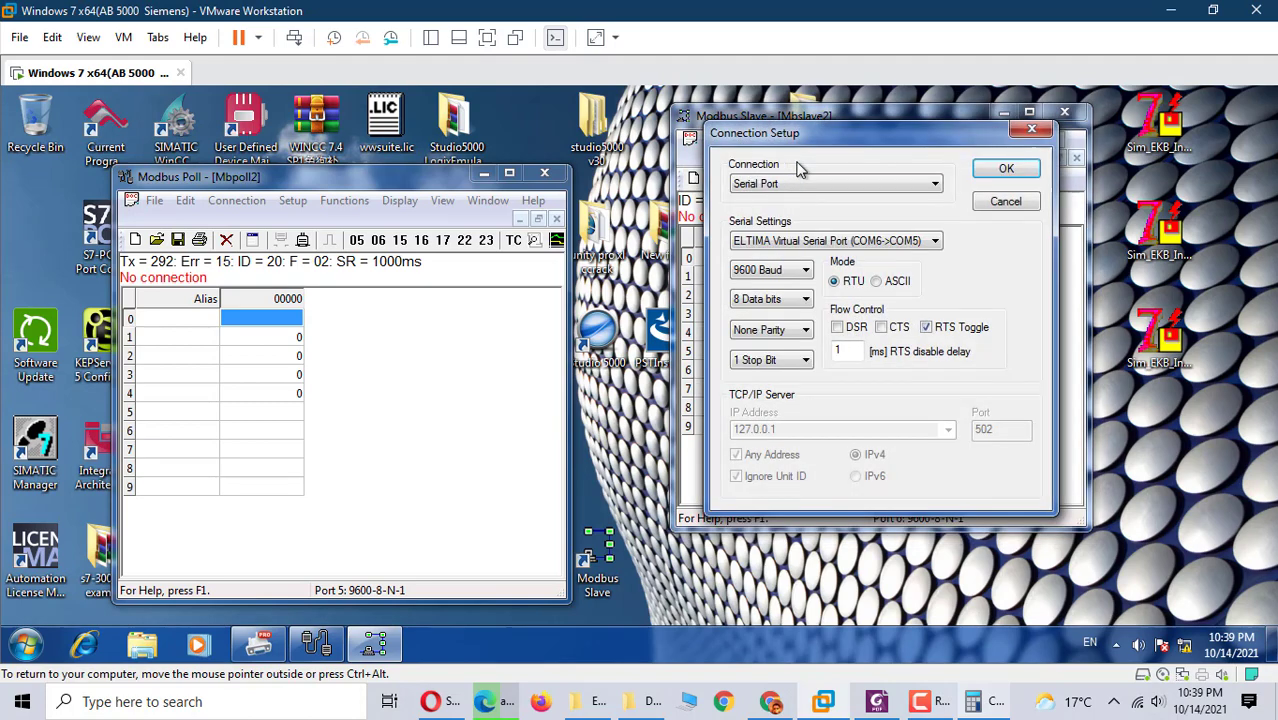
left_click(1007, 169)
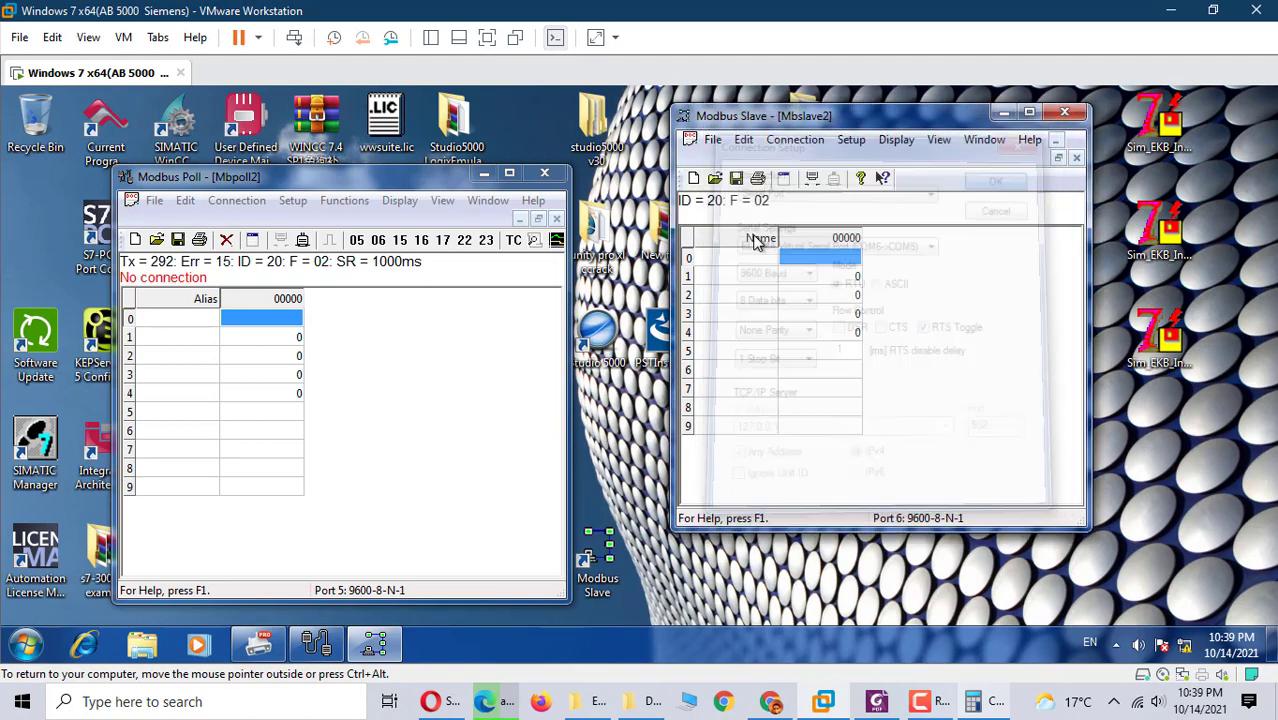
left_click(236, 202)
left_click(250, 222)
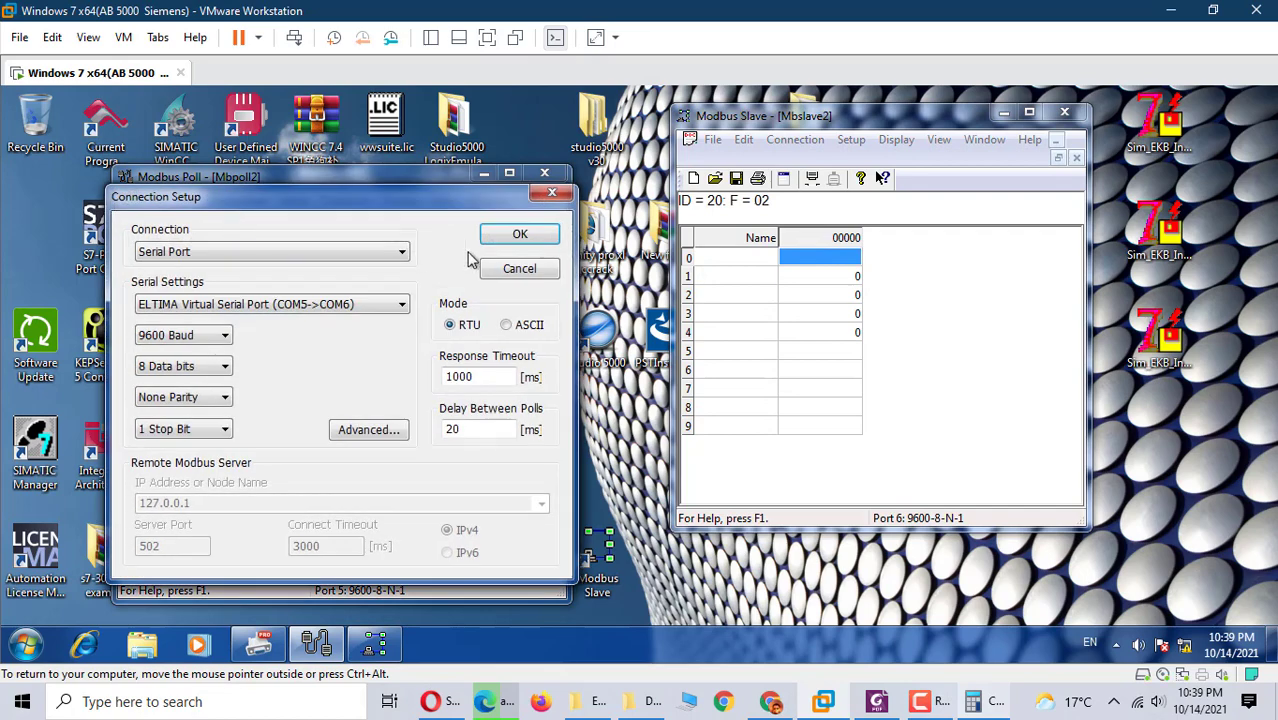
left_click(510, 236)
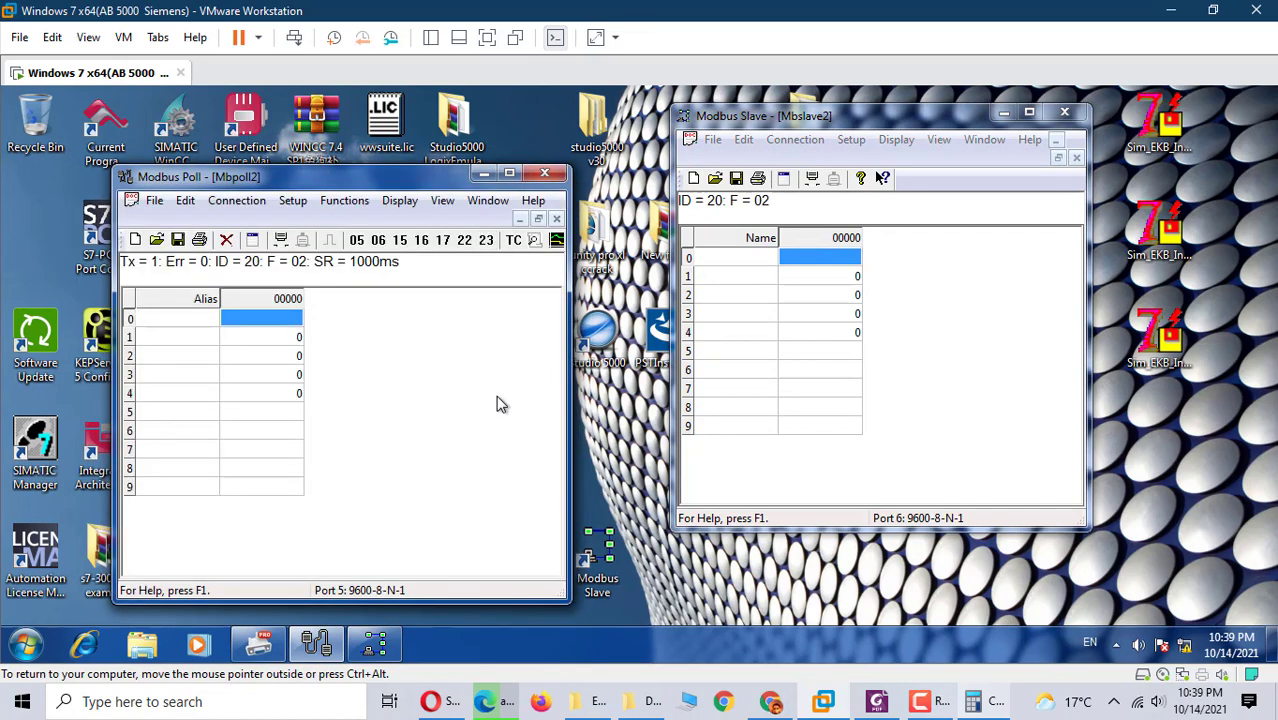
Step: Set discrete inputs 1 and 2 to On in Modbus Slave
double_click(848, 290)
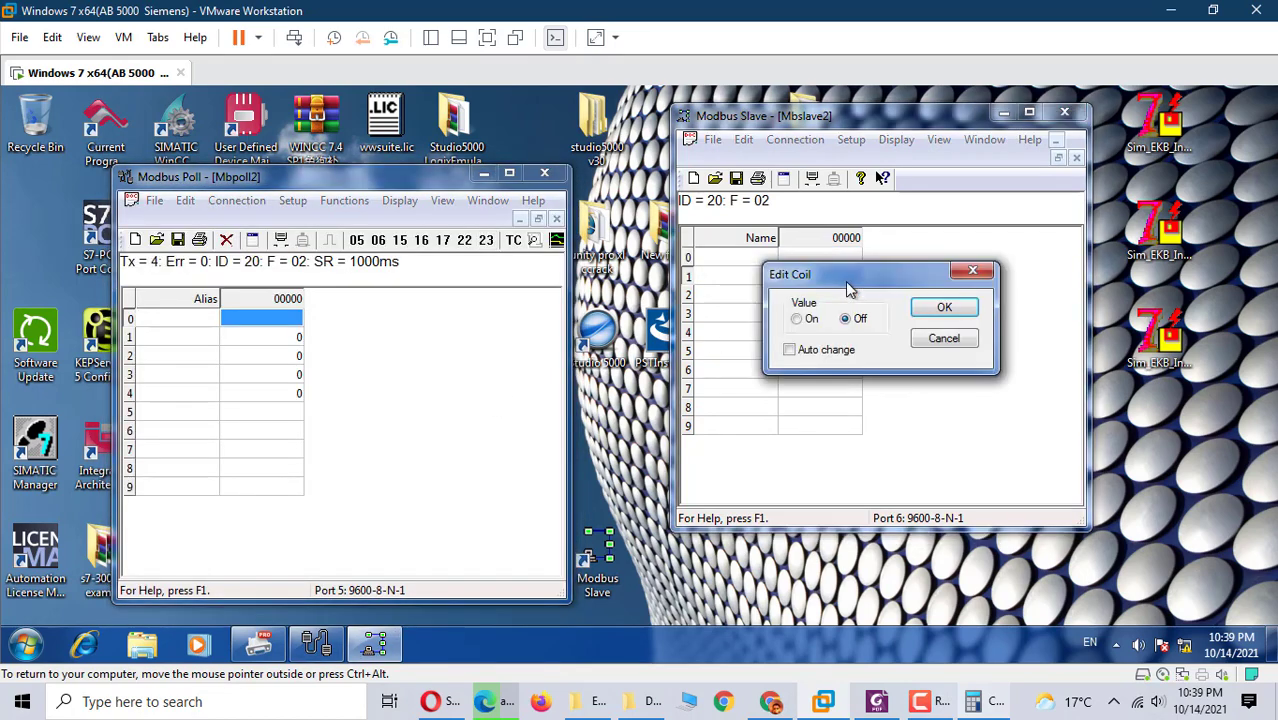
left_click(797, 318)
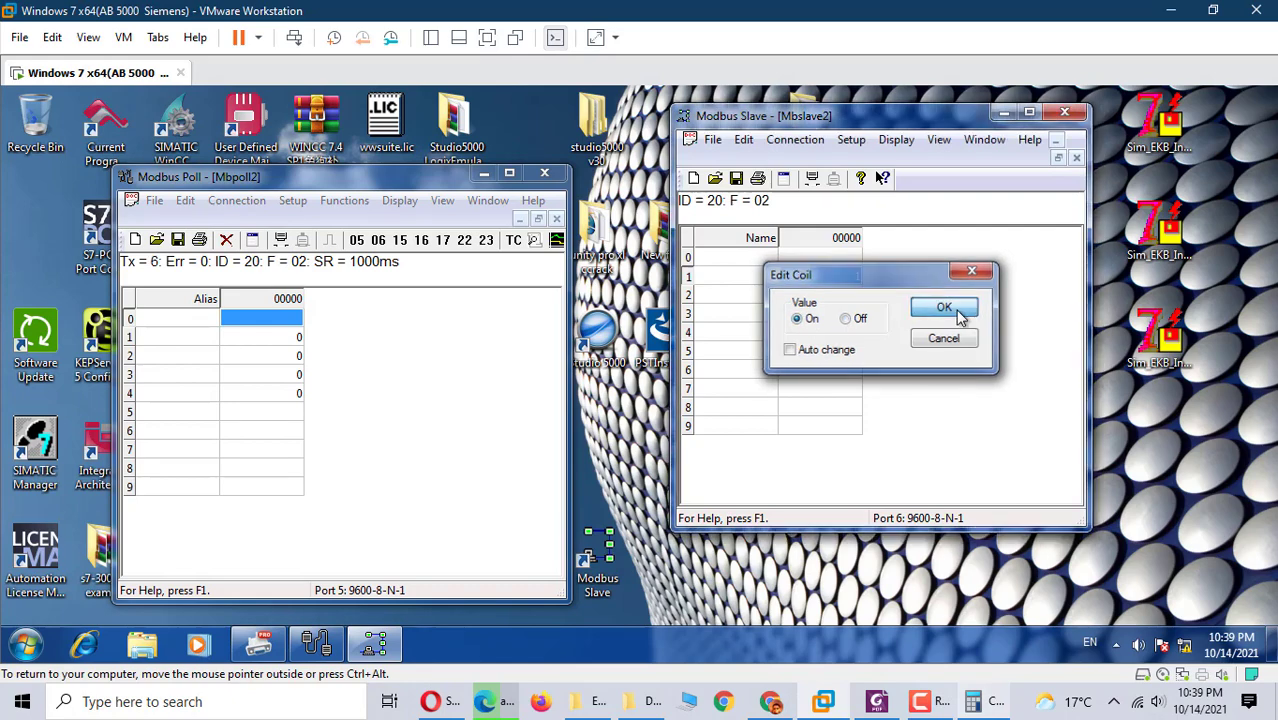
left_click(944, 308)
left_click(846, 300)
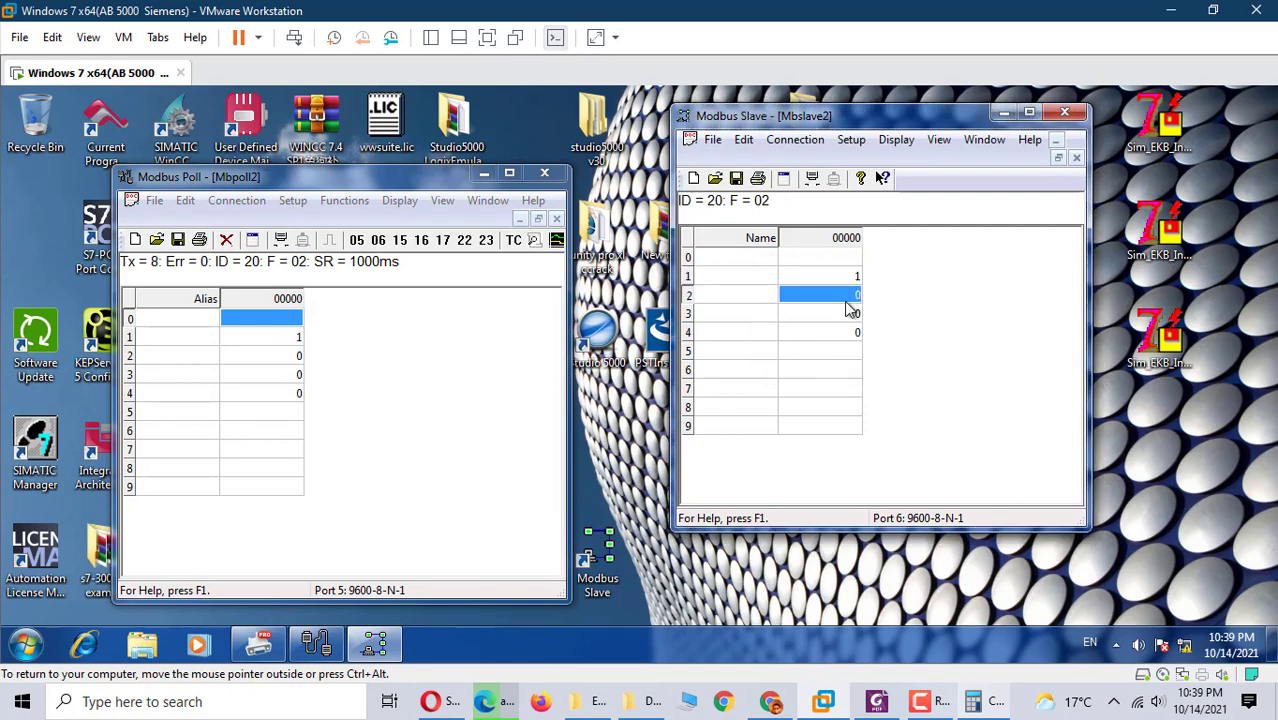
double_click(845, 300)
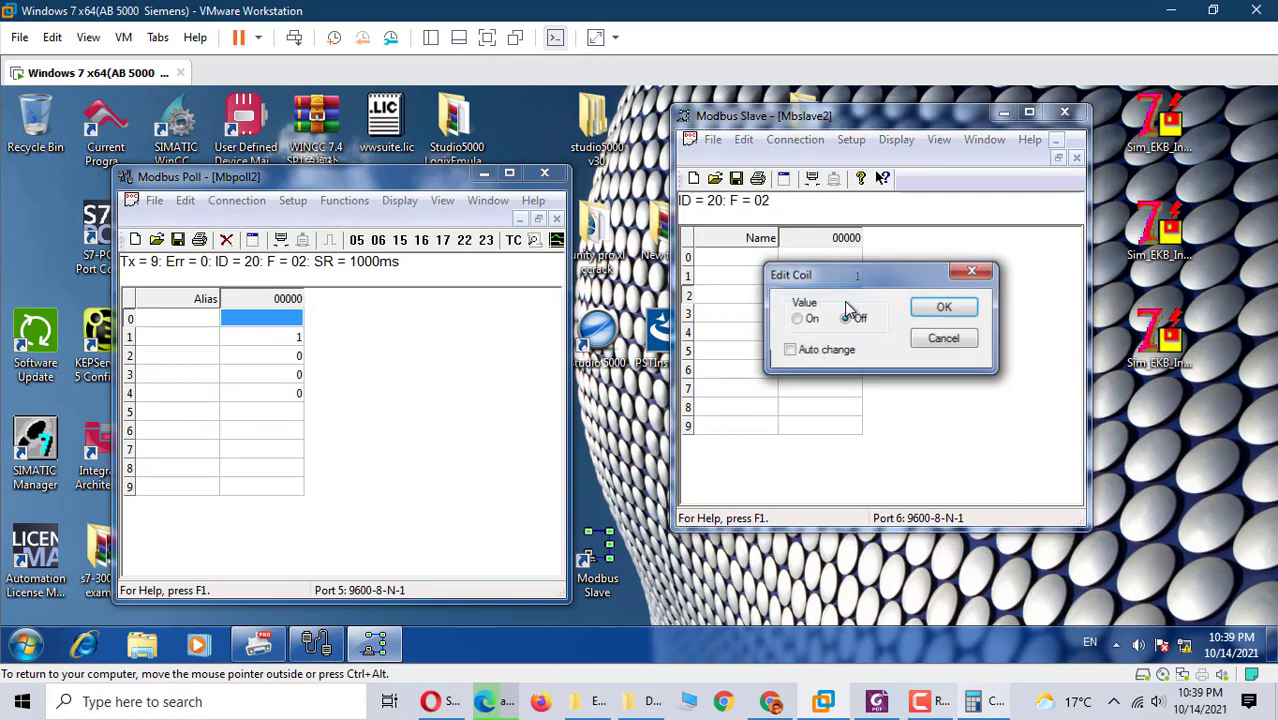
left_click(797, 318)
left_click(928, 317)
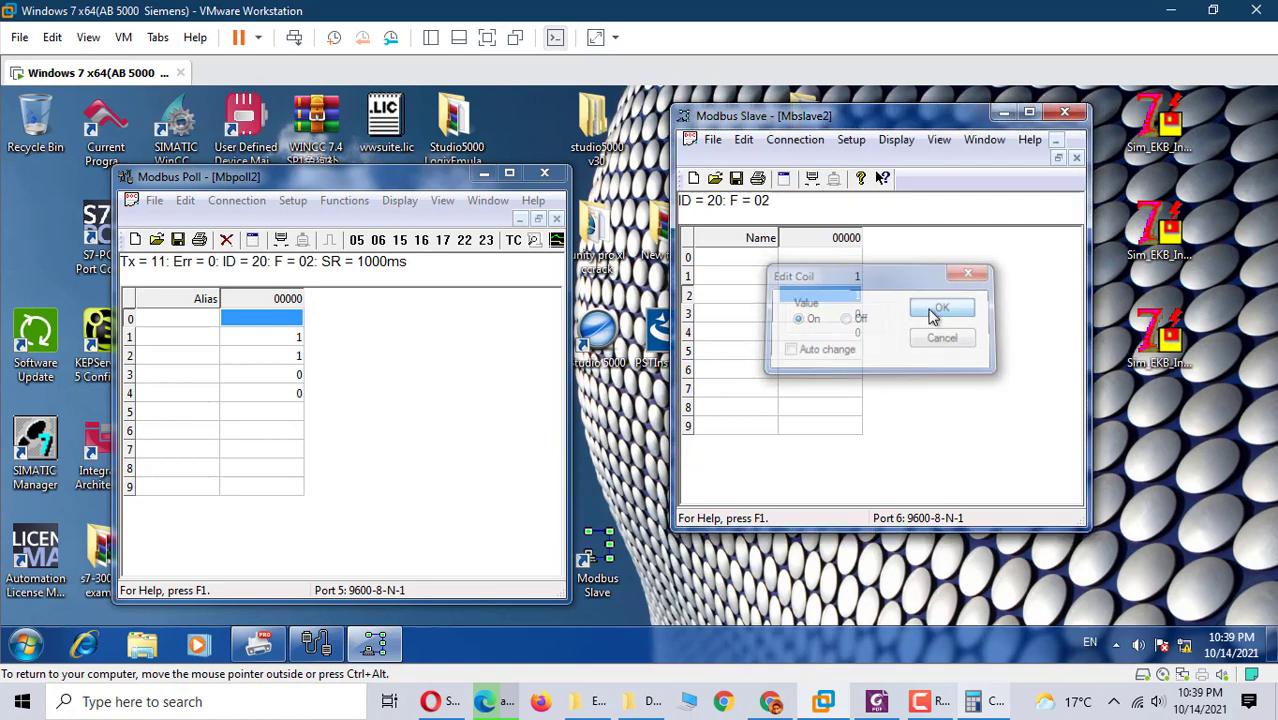
left_click(285, 204)
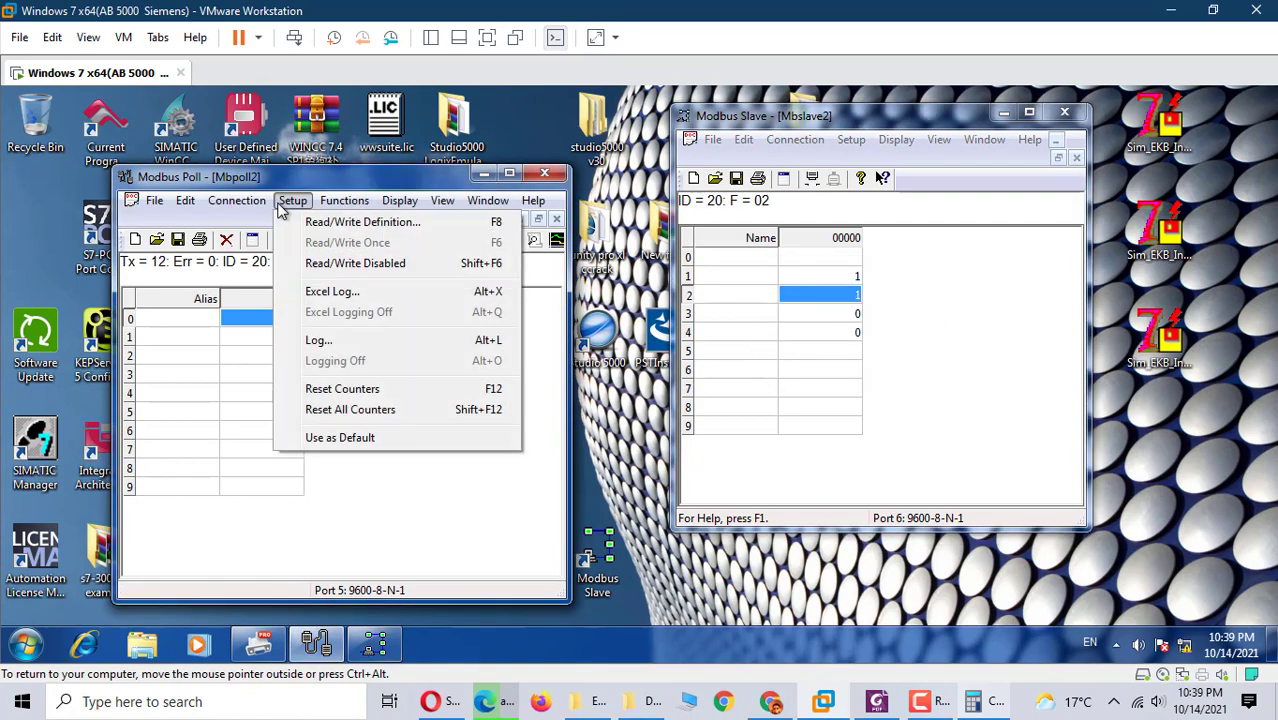
left_click(333, 226)
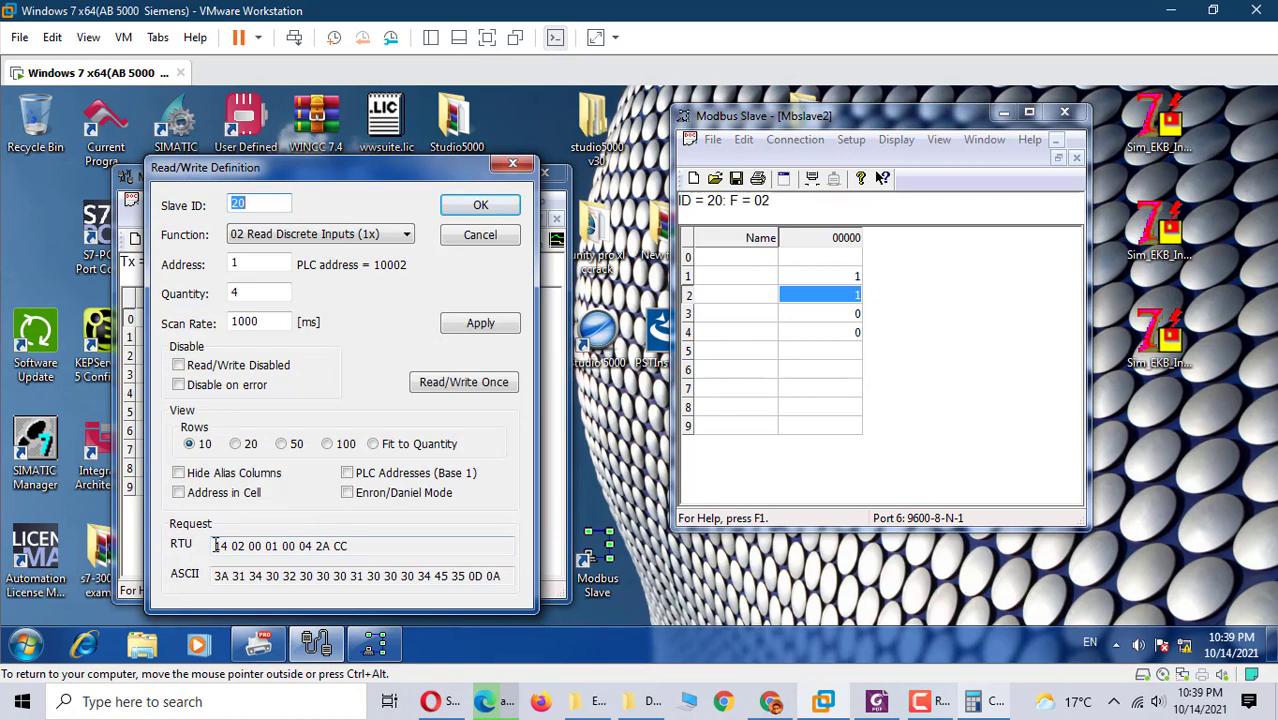
left_click(352, 555)
key("ctrl+a")
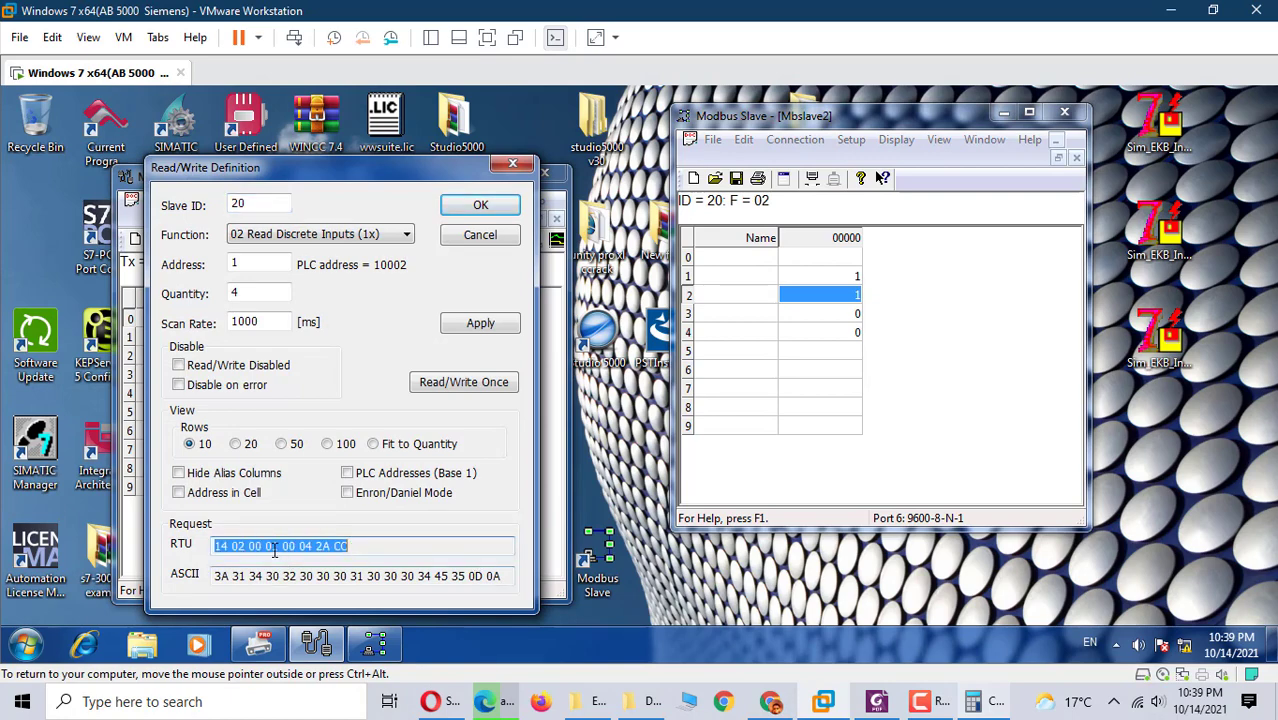
right_click(274, 550)
left_click(317, 400)
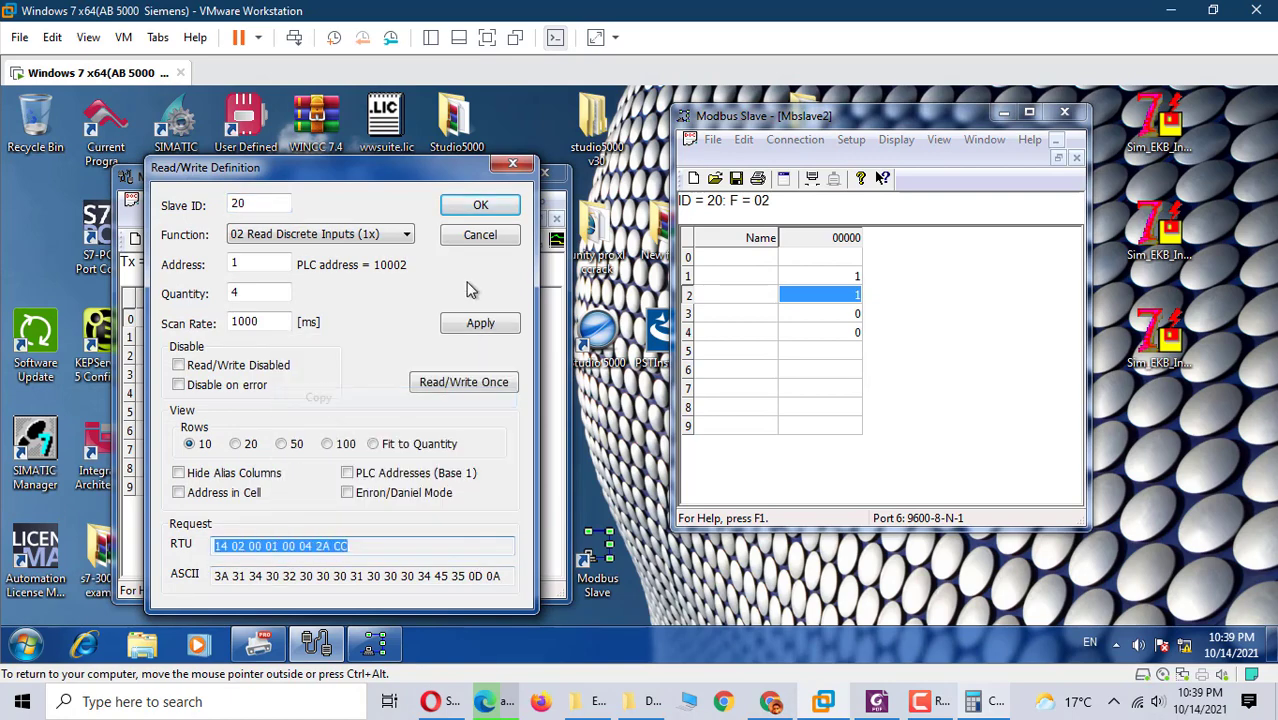
left_click(479, 205)
left_click(399, 206)
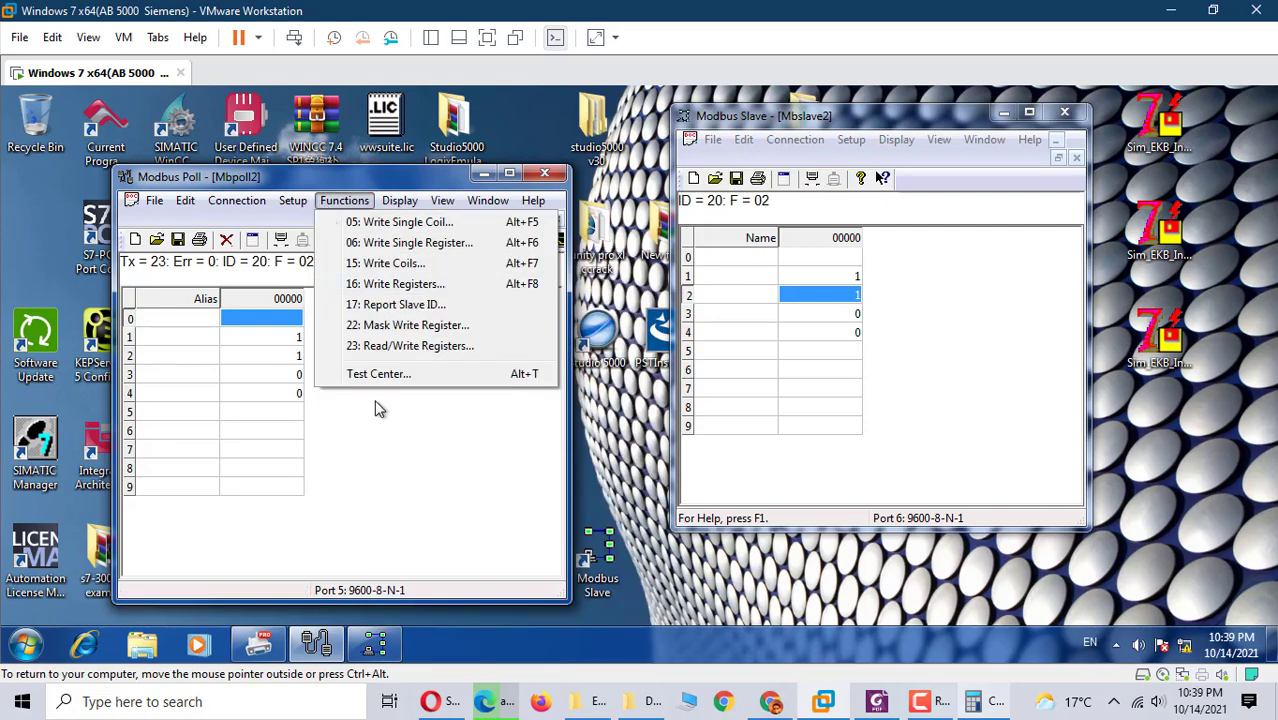
Step: Paste the copied frame into Test Center and send it, getting reply 14 02 01 03
left_click(375, 373)
left_click(188, 298)
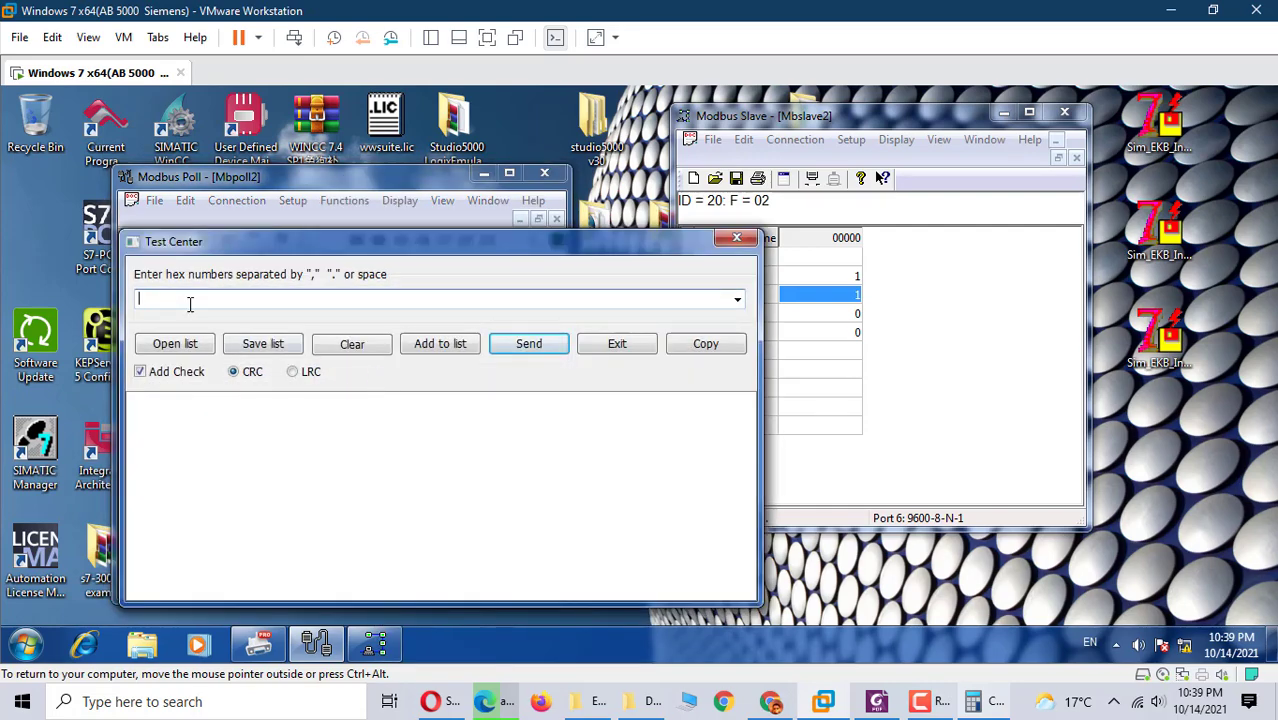
right_click(188, 300)
left_click(246, 387)
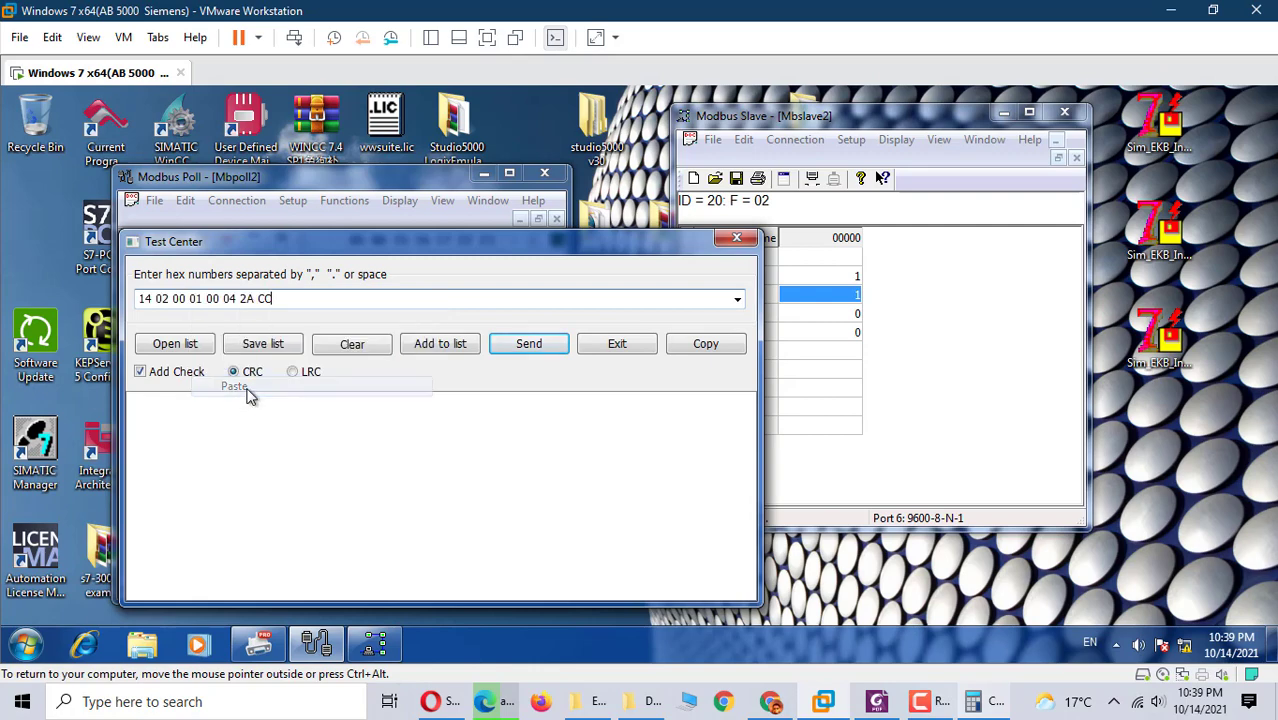
left_click(530, 350)
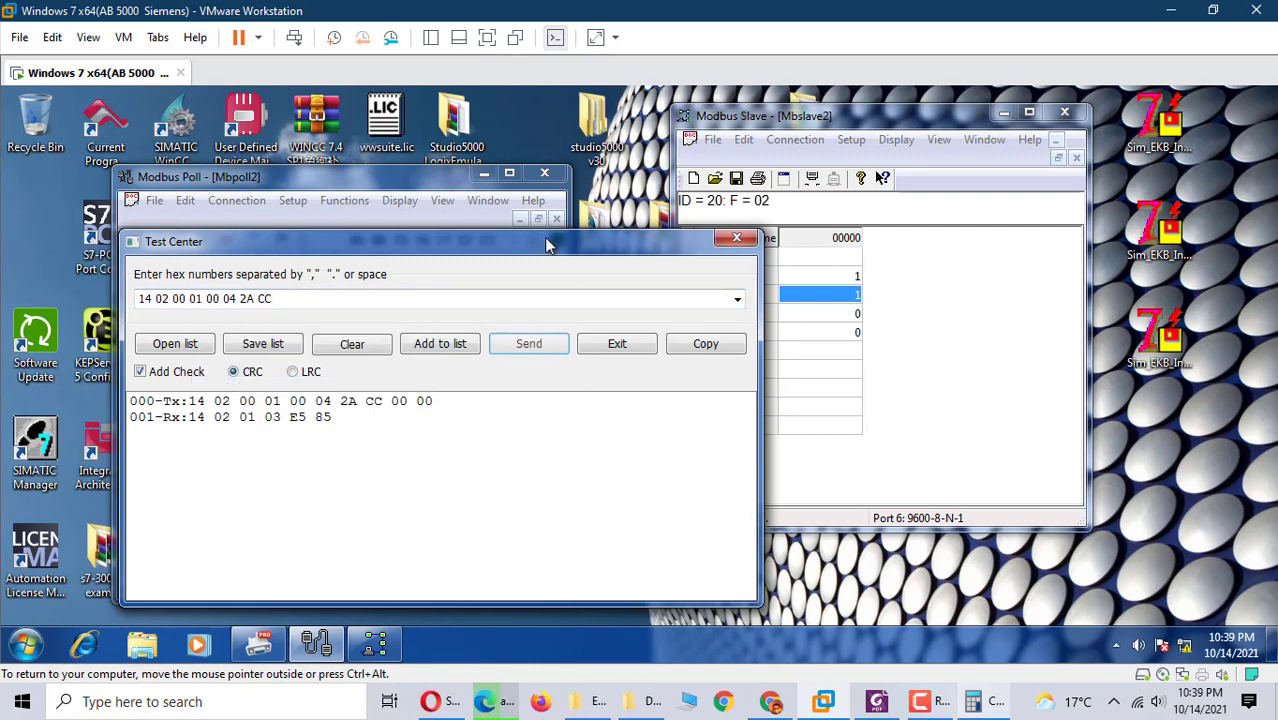
Step: Change the frame's quantity from 04 to 08 and send it, getting exception 14 82 02
left_click_drag(544, 237, 995, 347)
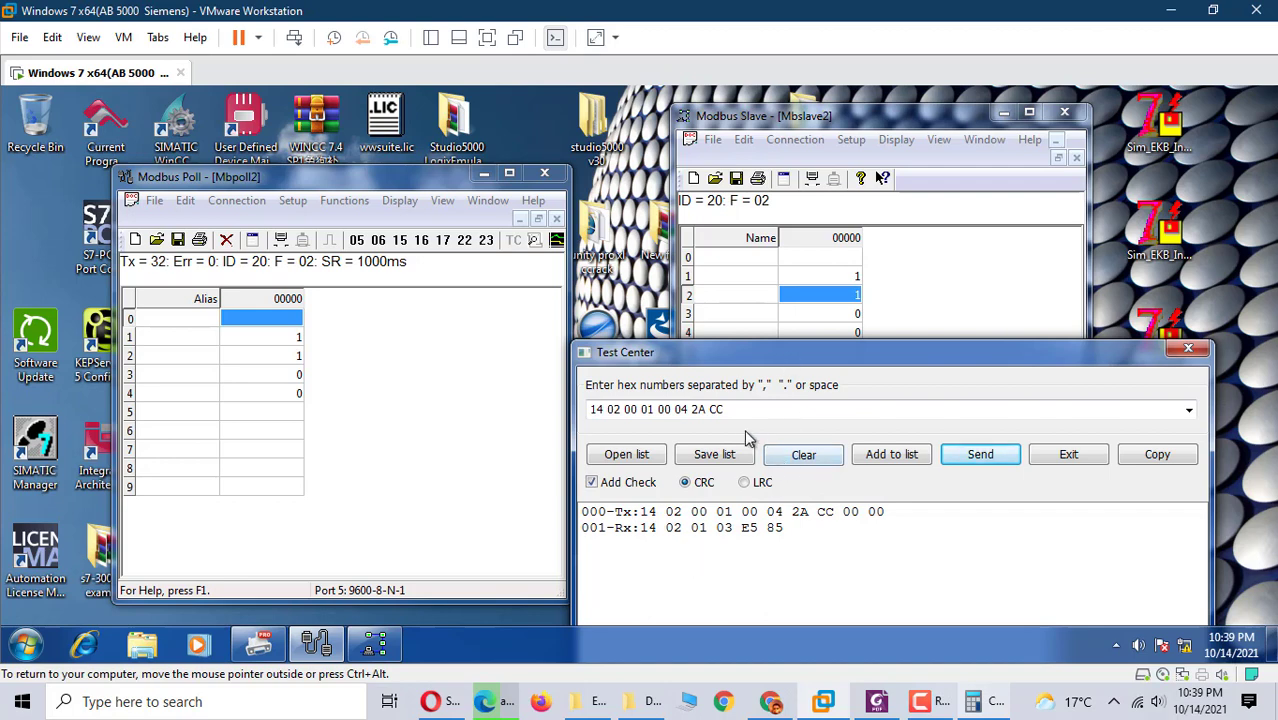
left_click(687, 412)
left_click(687, 412)
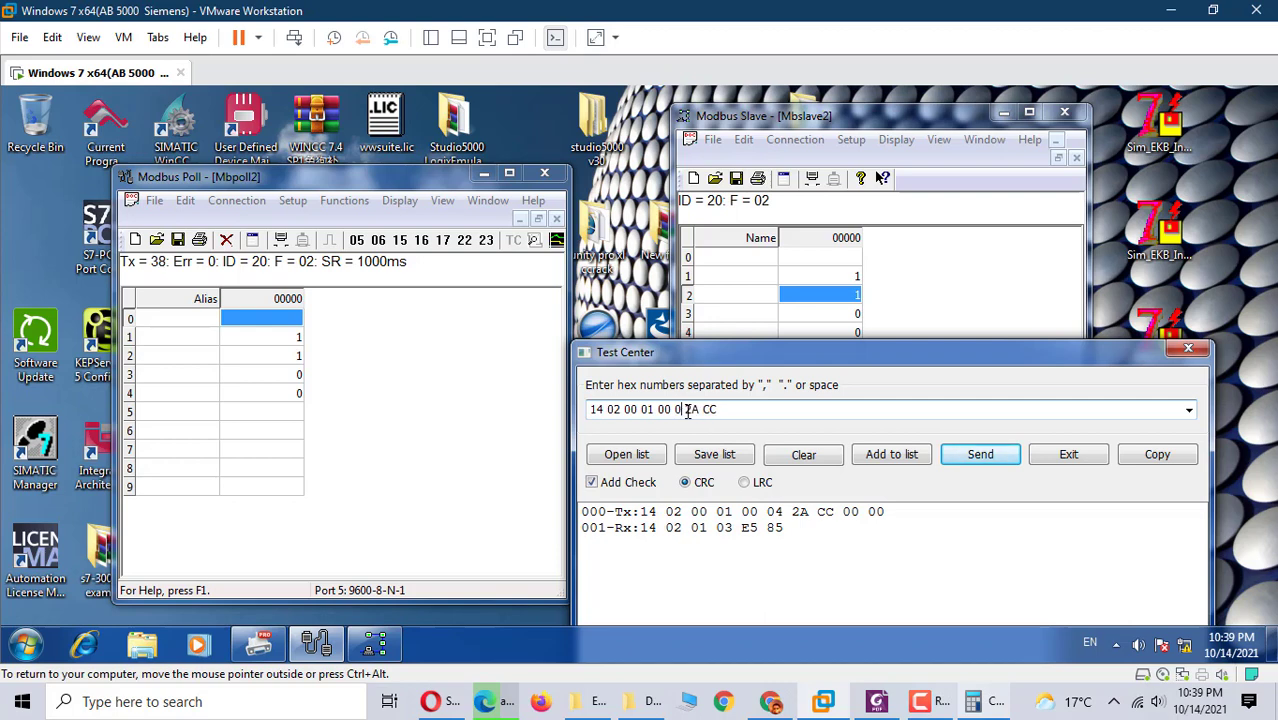
type("8")
left_click(984, 453)
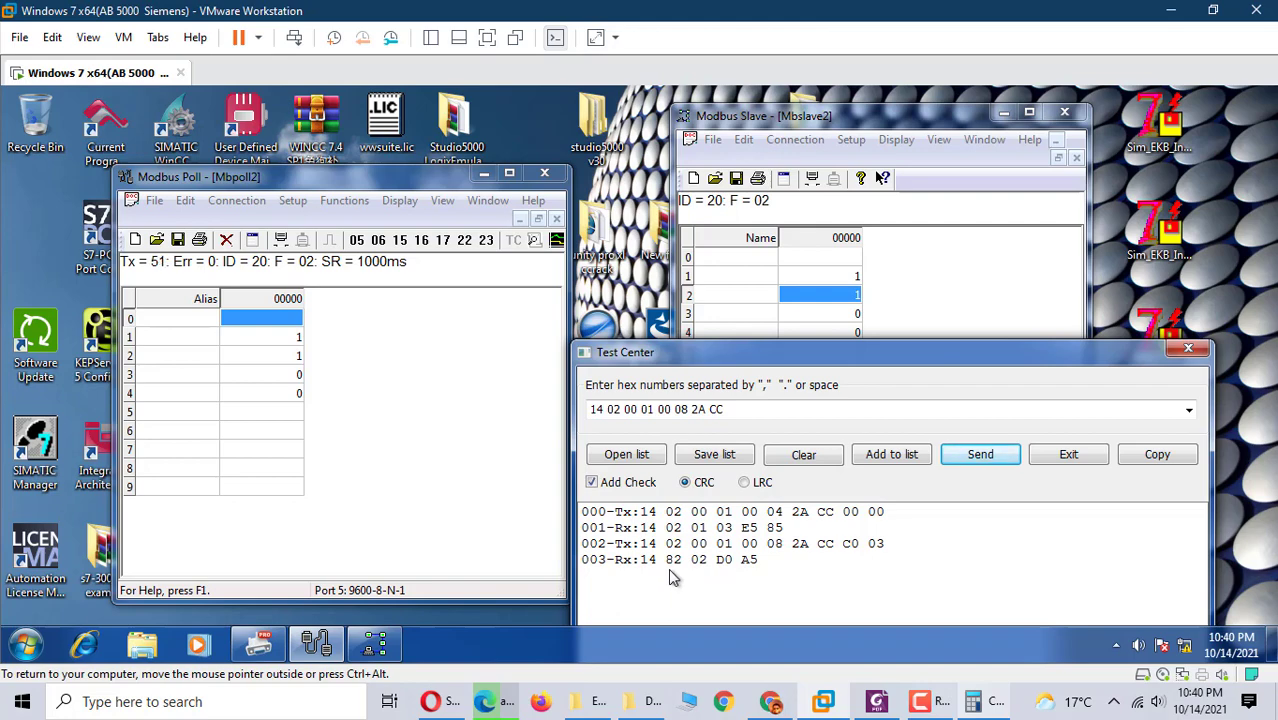
Step: Close Test Center so the poll table shows discrete inputs 1, 1, 0, 0
left_click(321, 203)
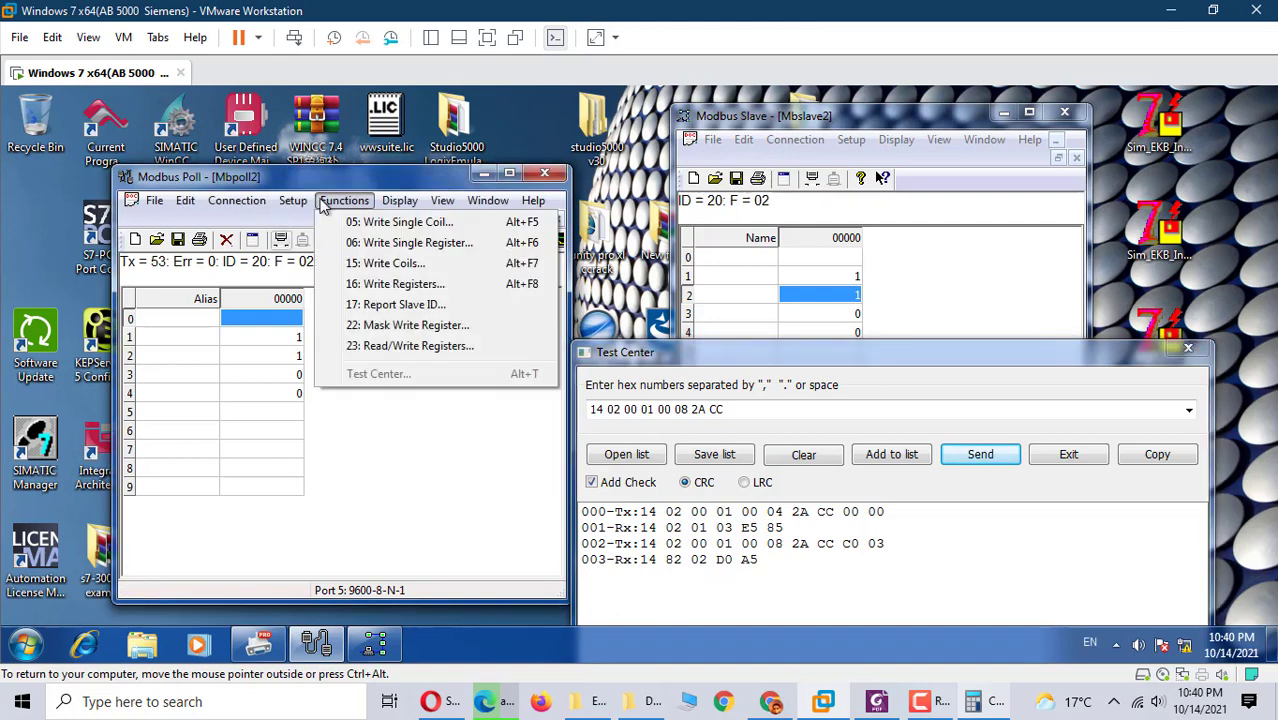
left_click(305, 217)
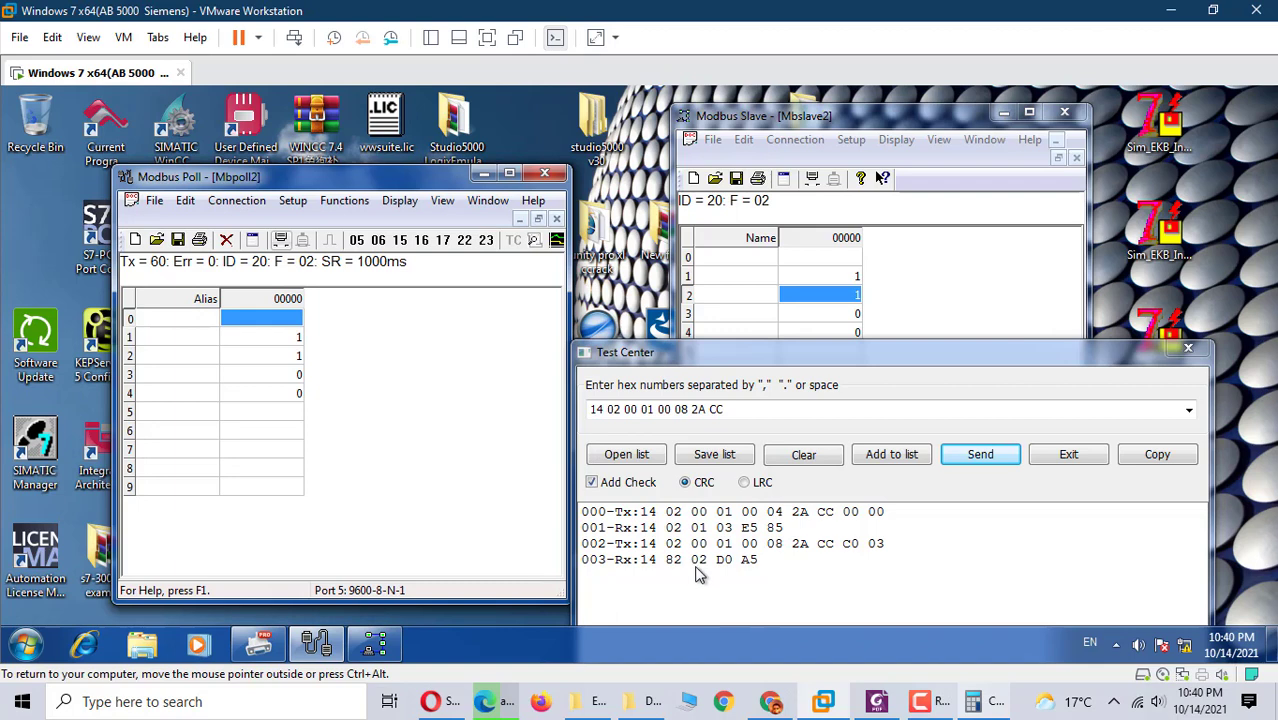
left_click(714, 408)
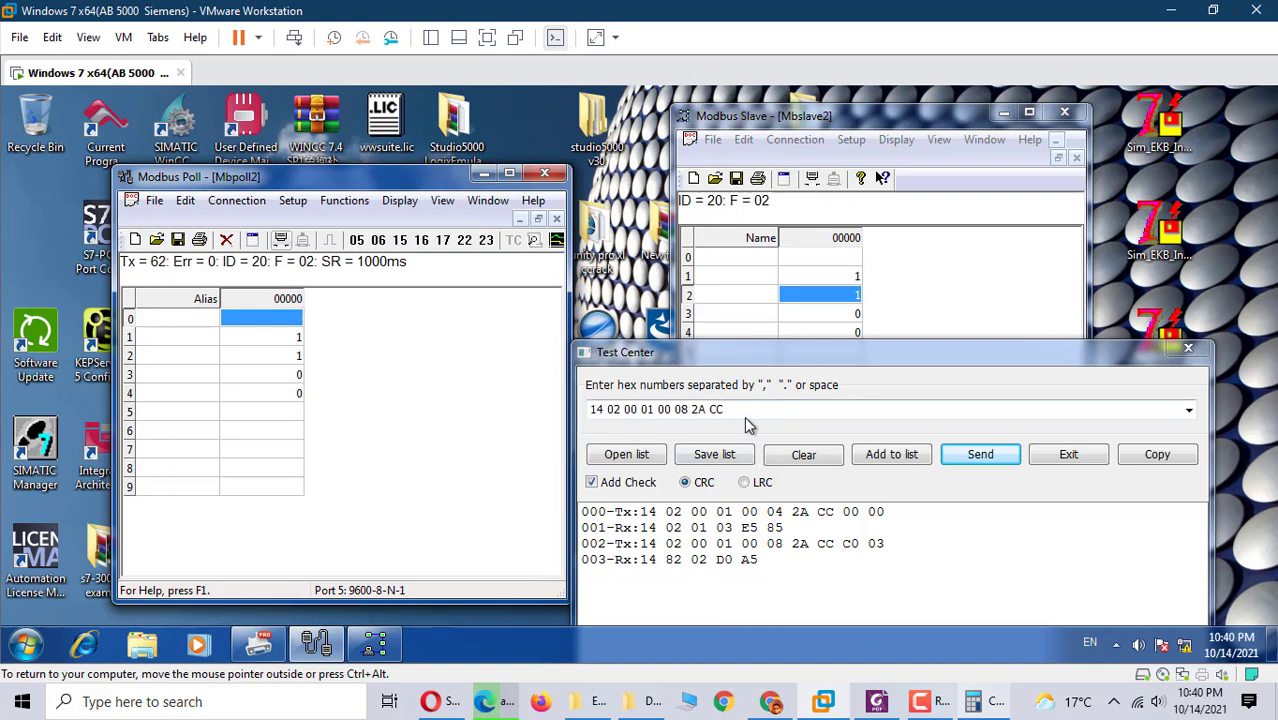
left_click(1057, 469)
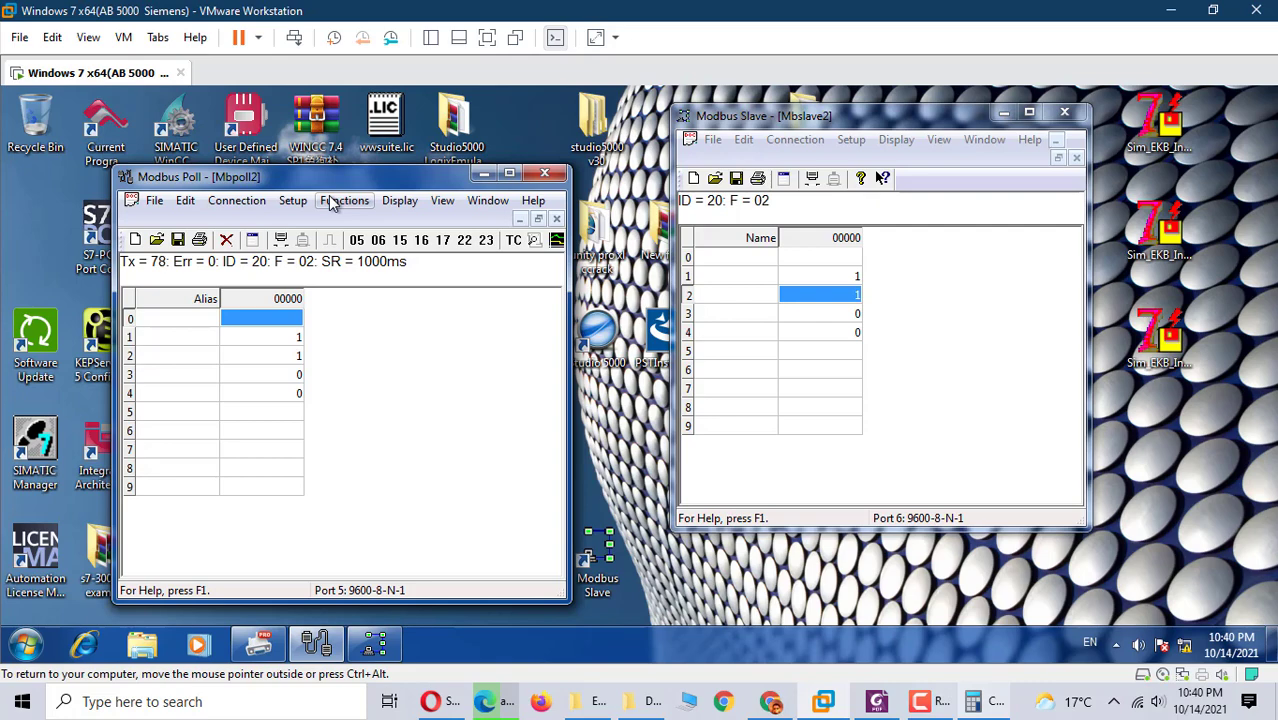
Step: Disconnect Modbus Poll and reconnect it on serial port COM5 at 9600 baud
left_click(331, 203)
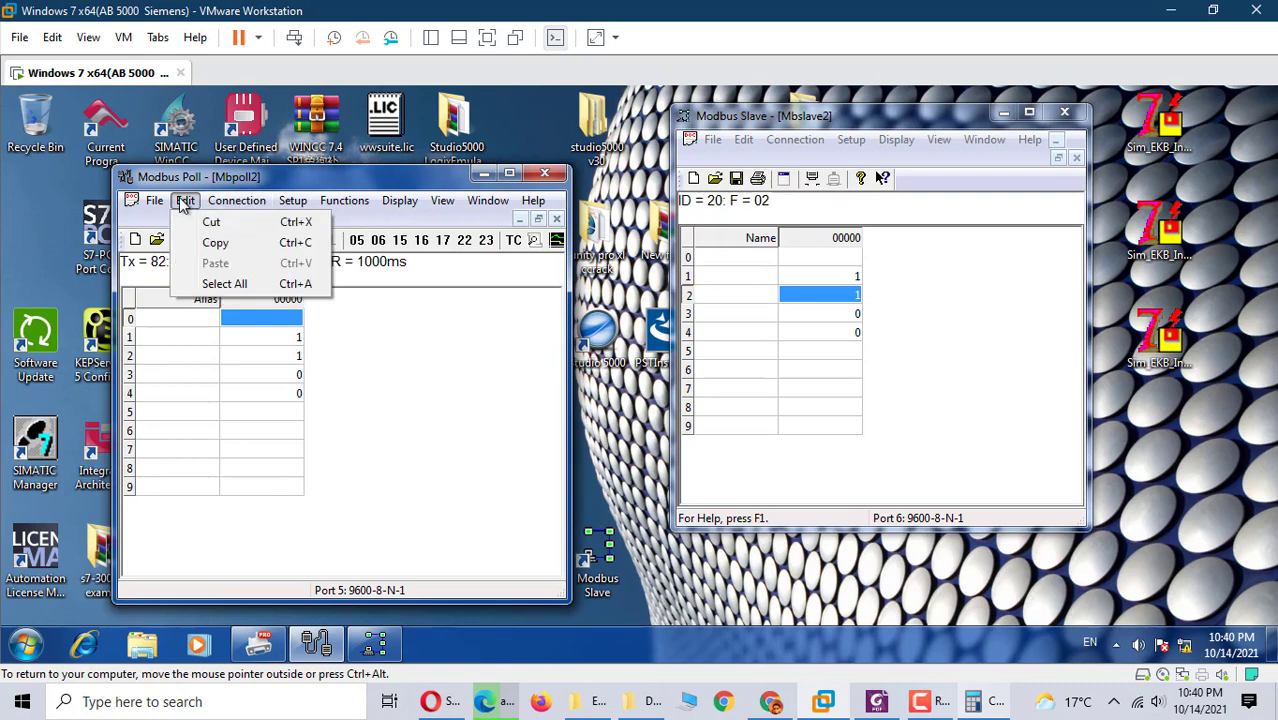
mouse_move(236, 201)
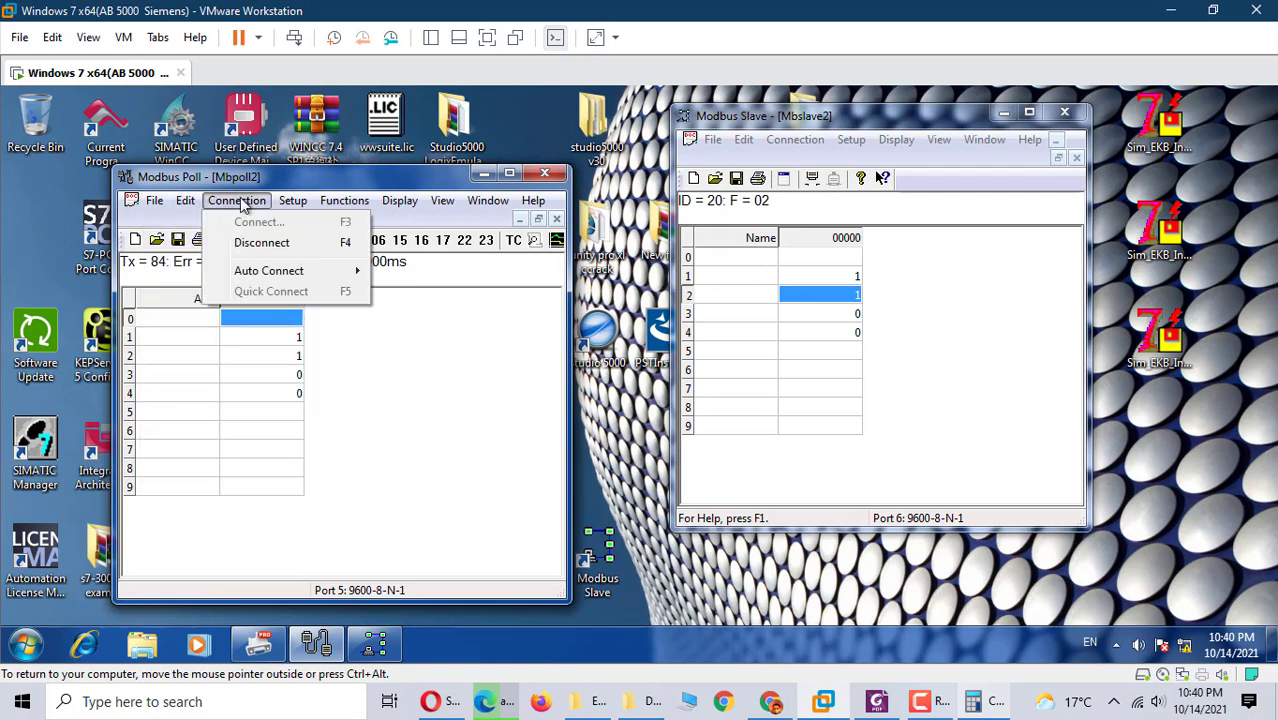
left_click(260, 244)
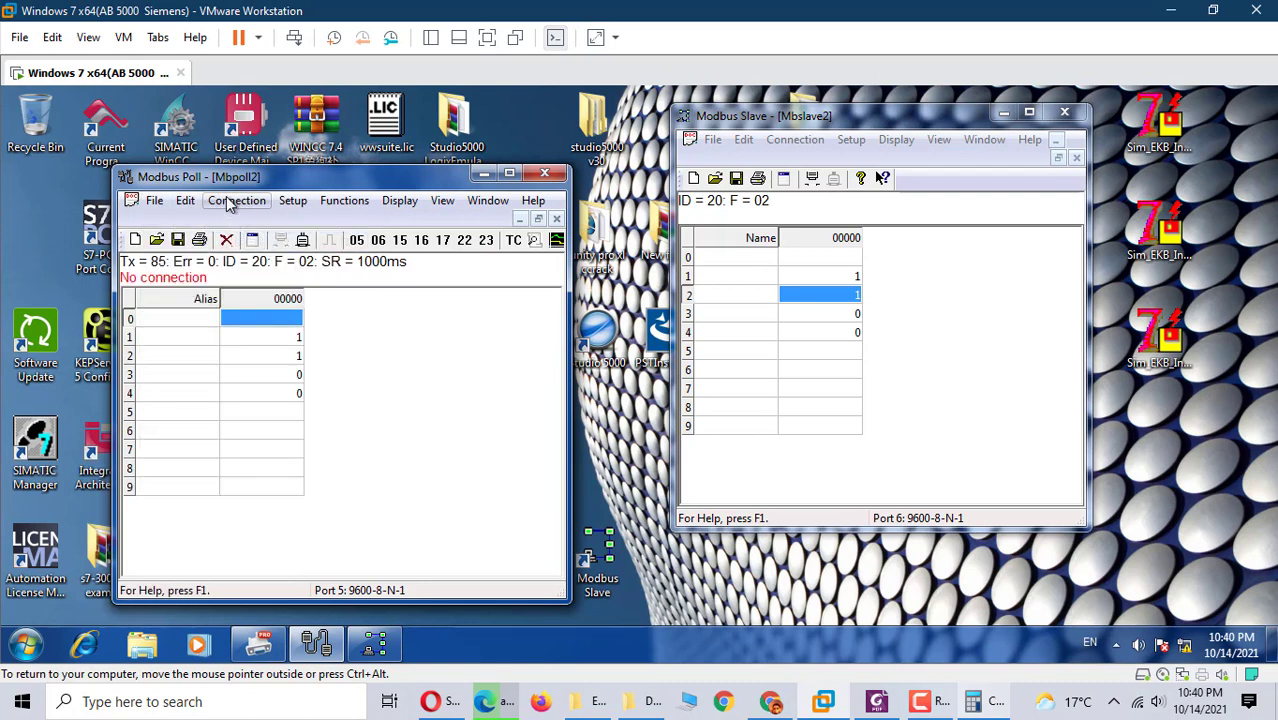
left_click(228, 202)
left_click(276, 232)
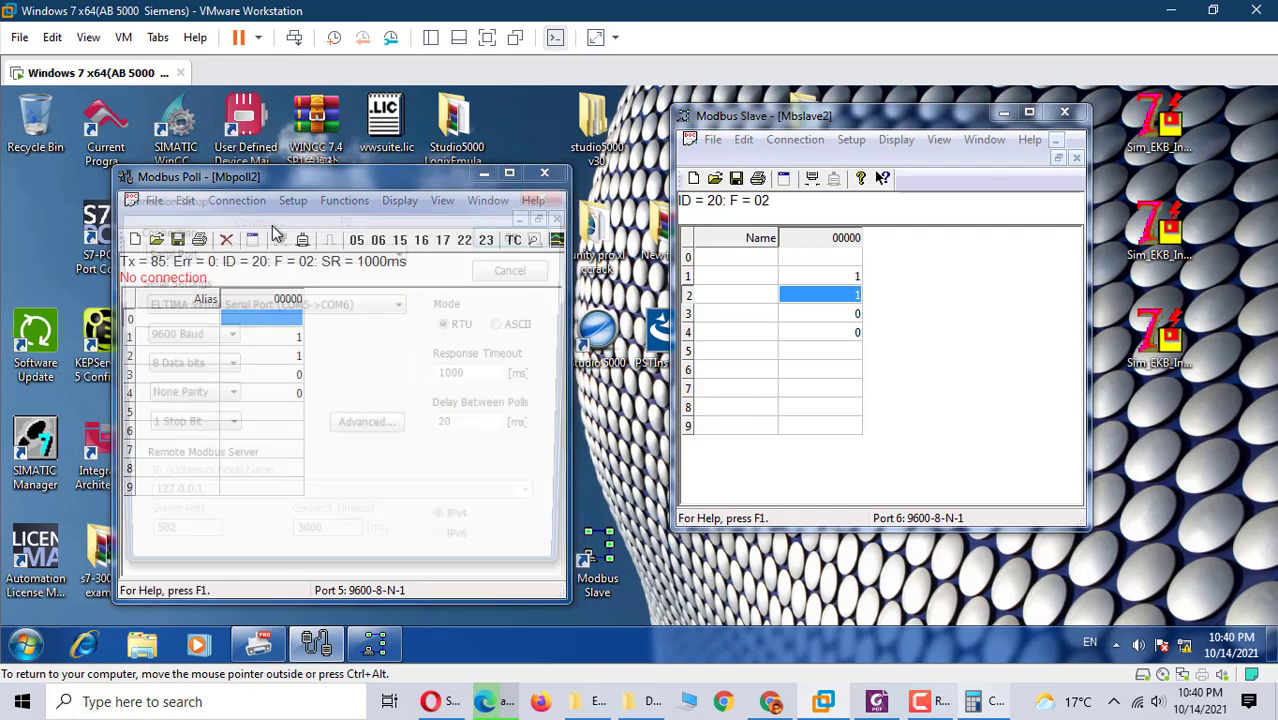
left_click(395, 258)
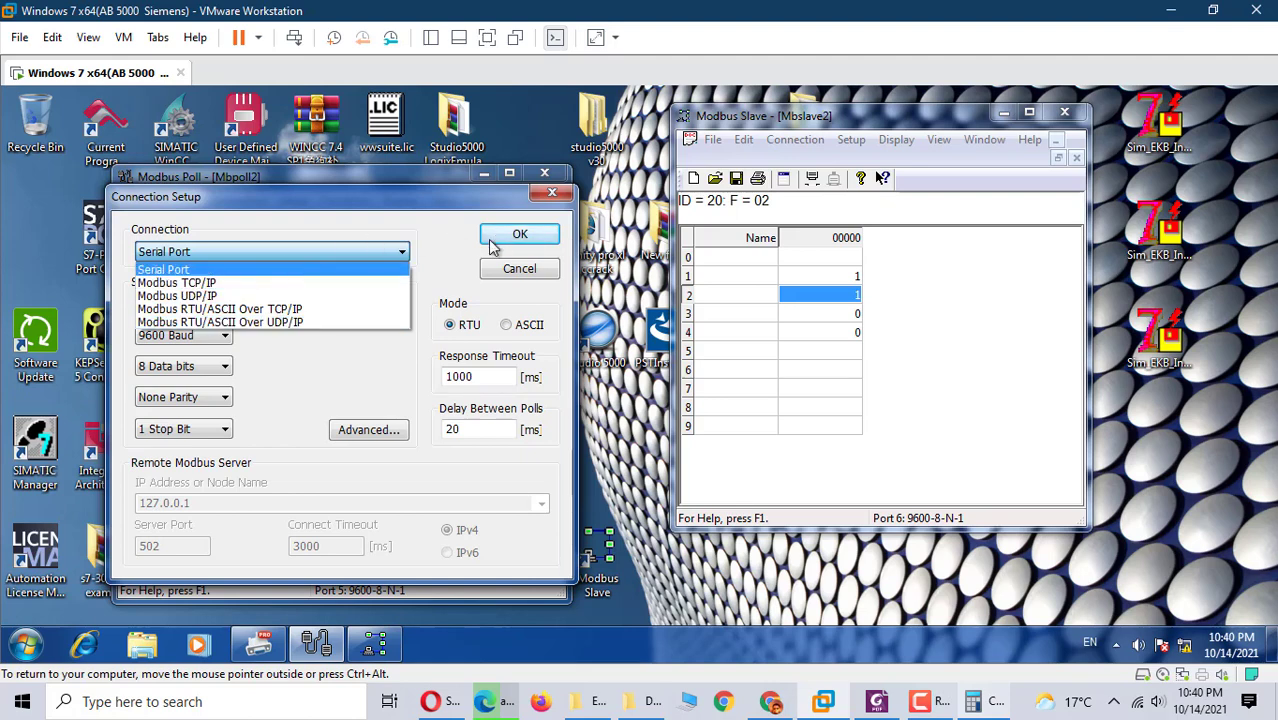
left_click(424, 288)
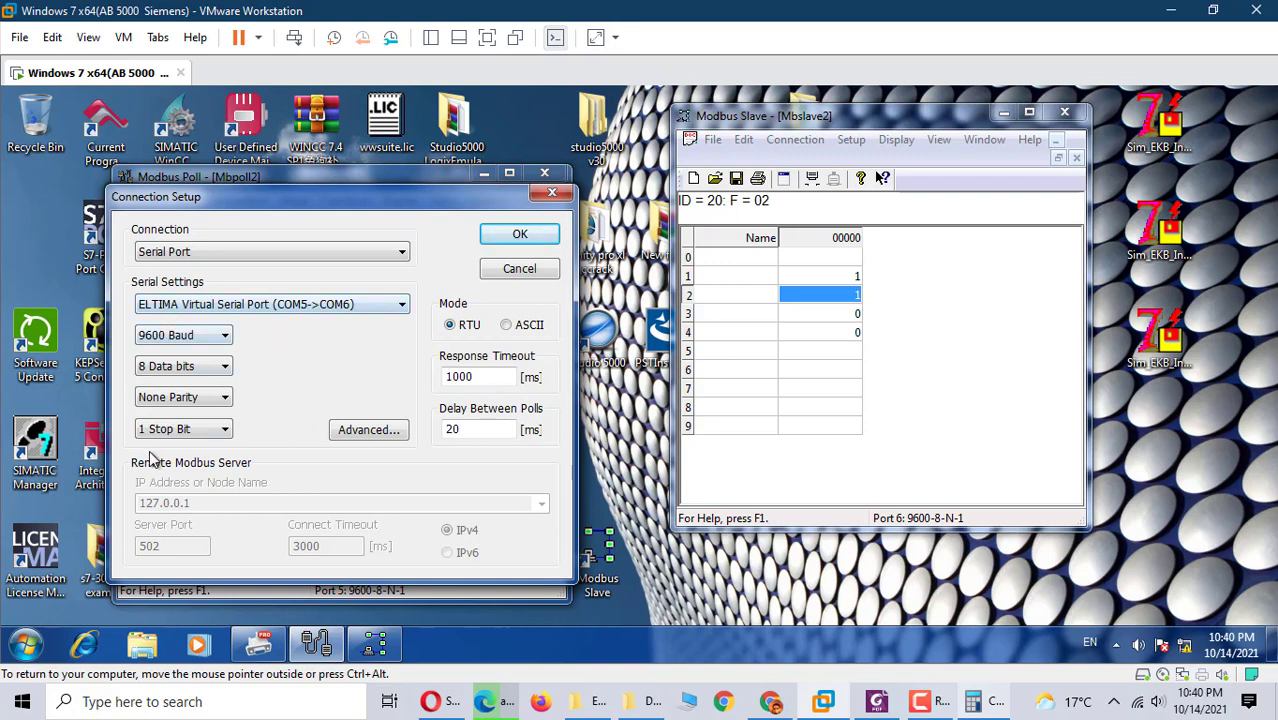
left_click(519, 234)
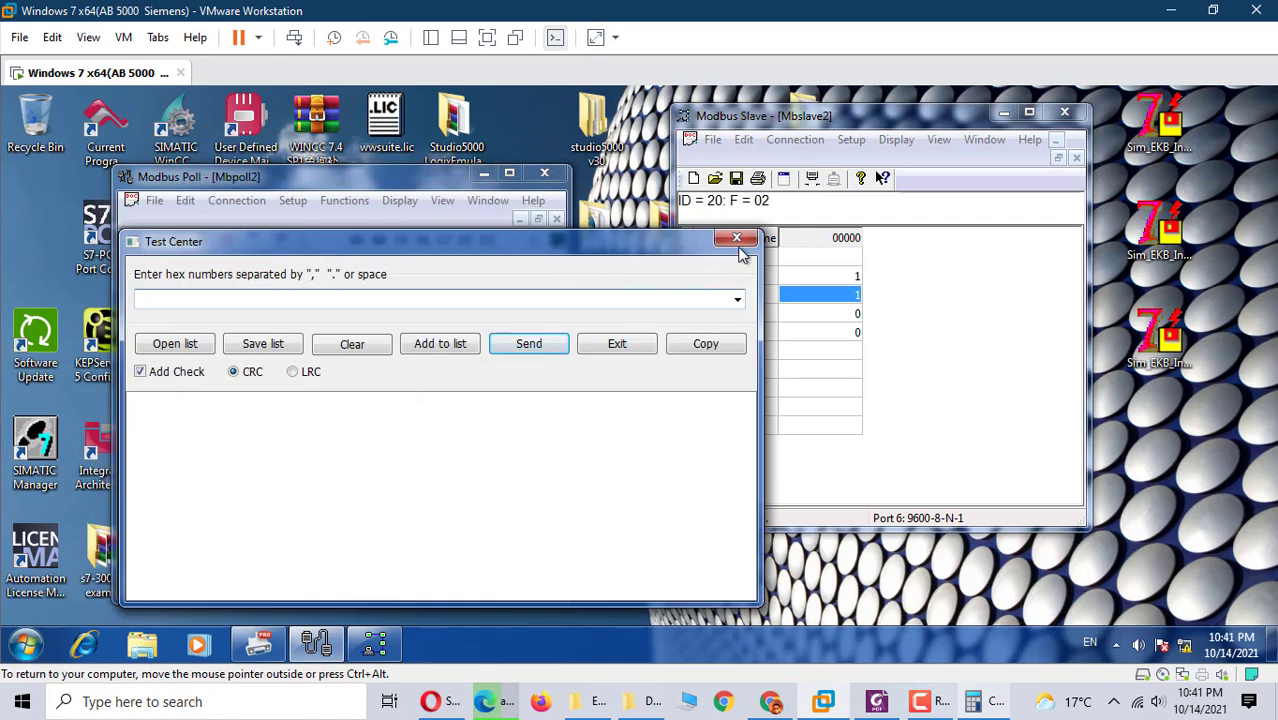
Step: Close Test Center and return to the live table of discrete inputs 1, 1, 0, 0
left_click(737, 240)
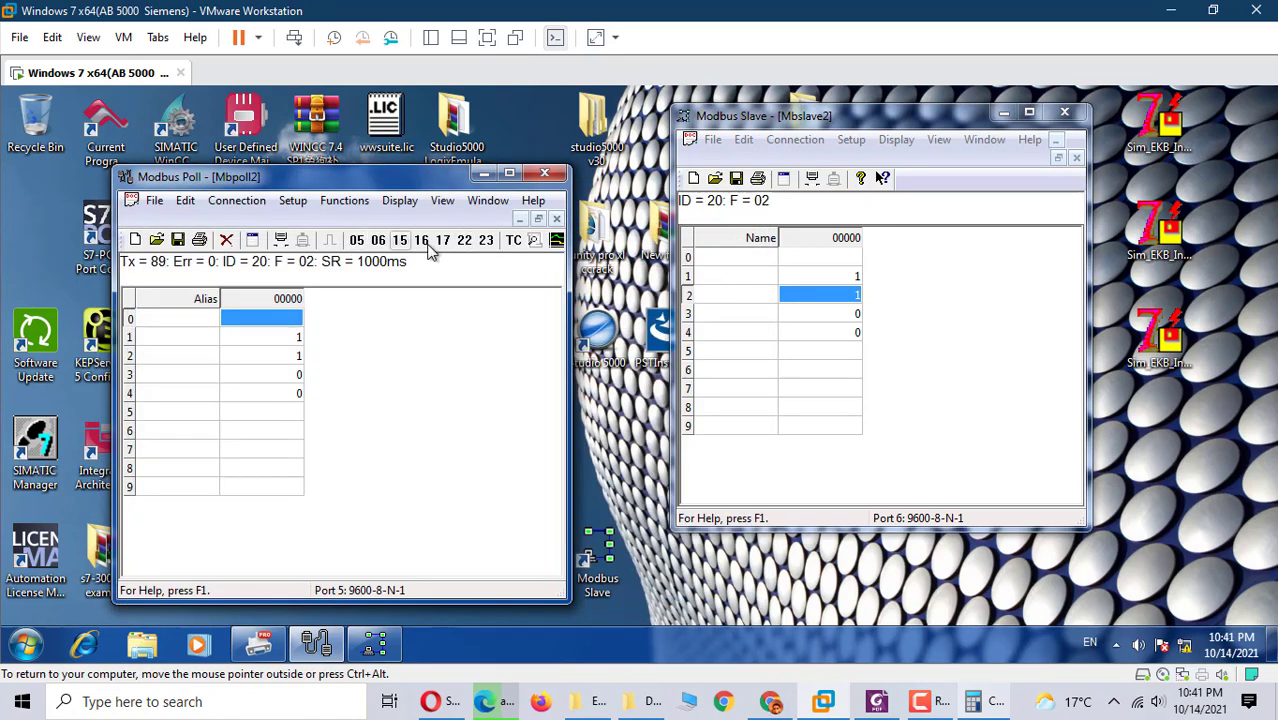
left_click(325, 204)
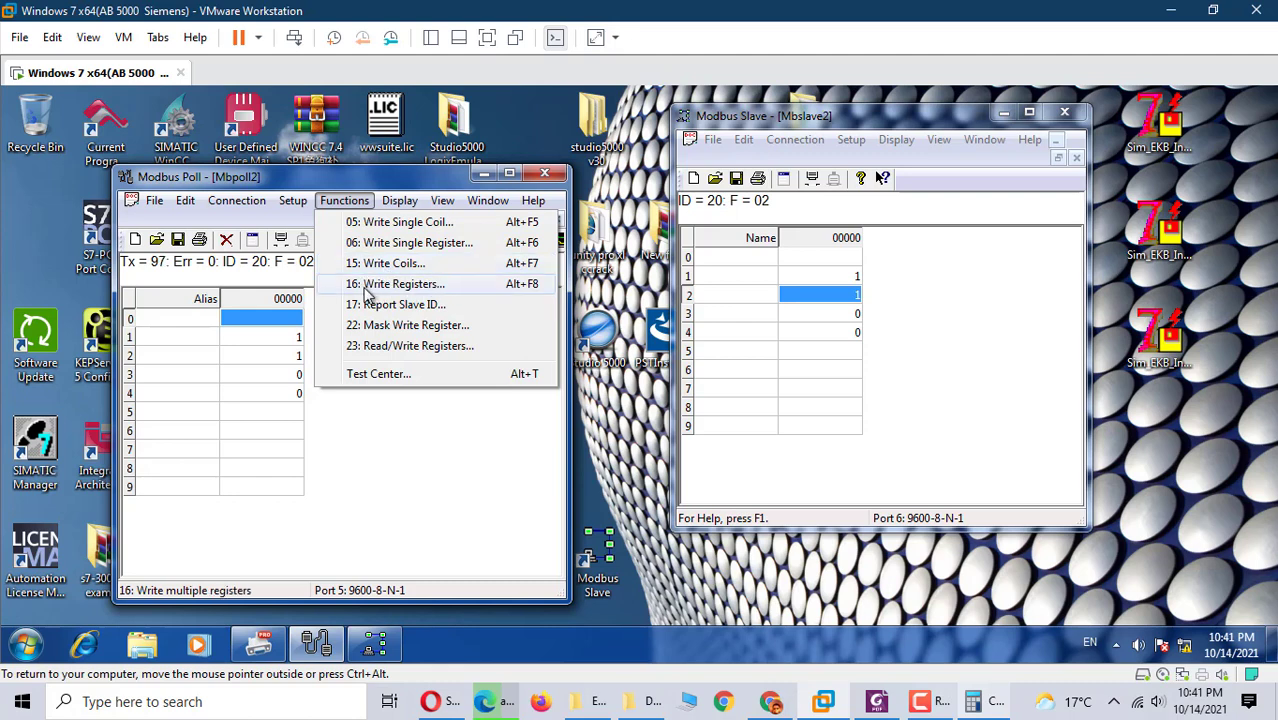
left_click(450, 478)
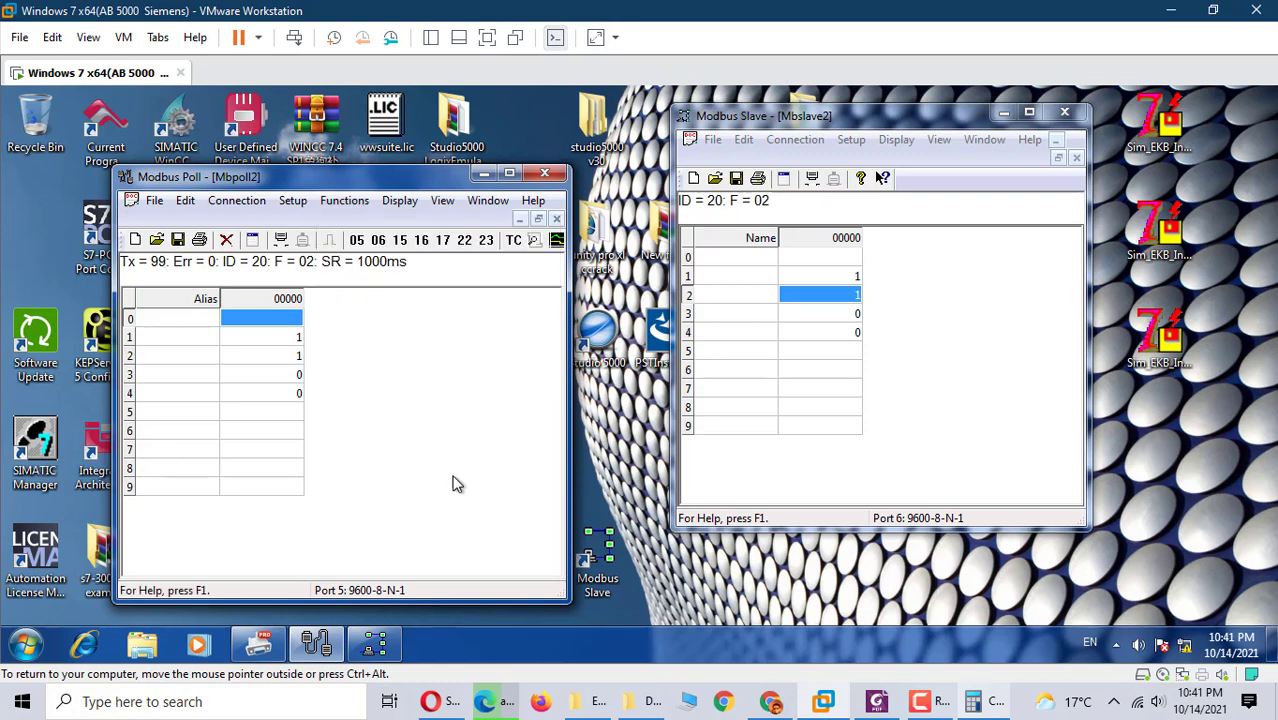